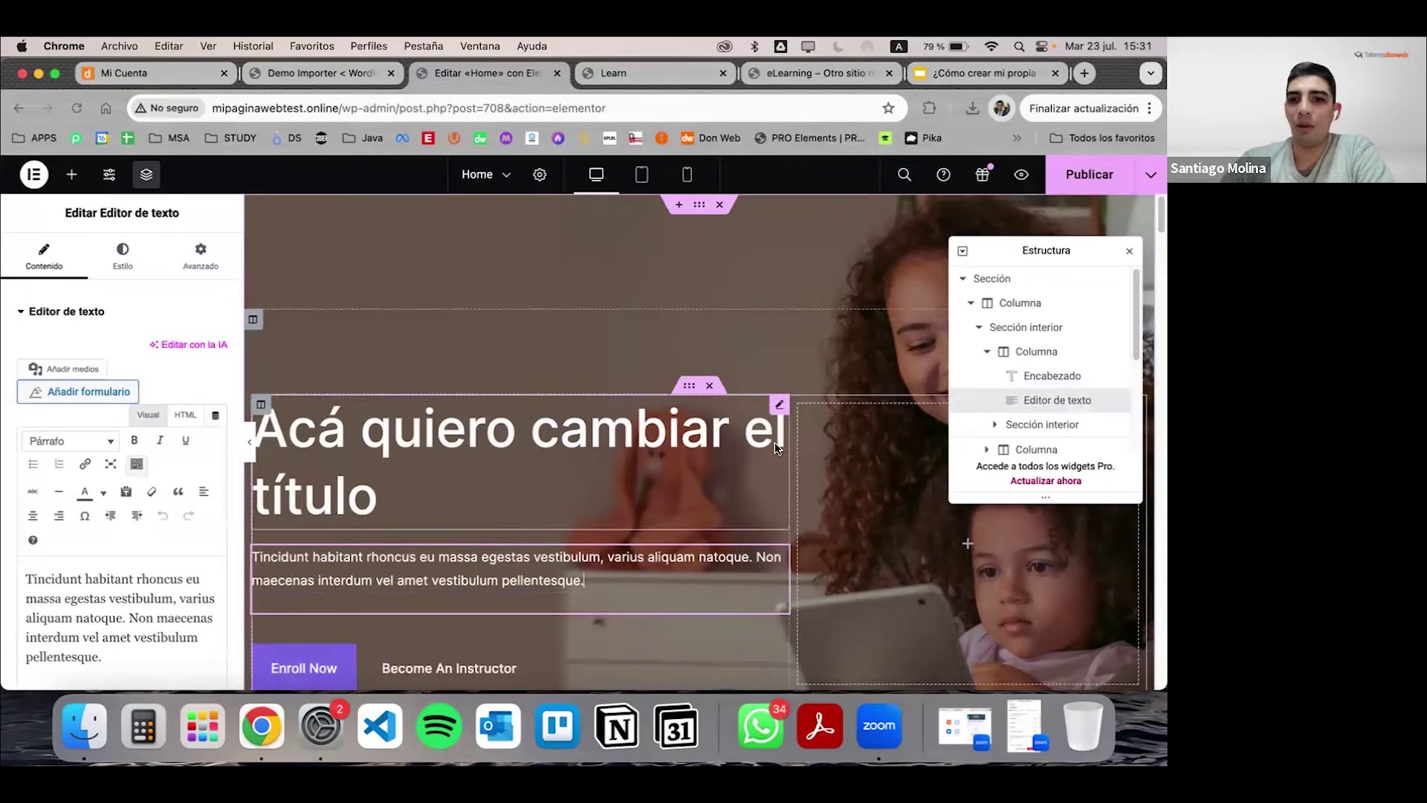
Step: Publish the Home page edits and check the updated main heading on the live site's front page
click(1089, 175)
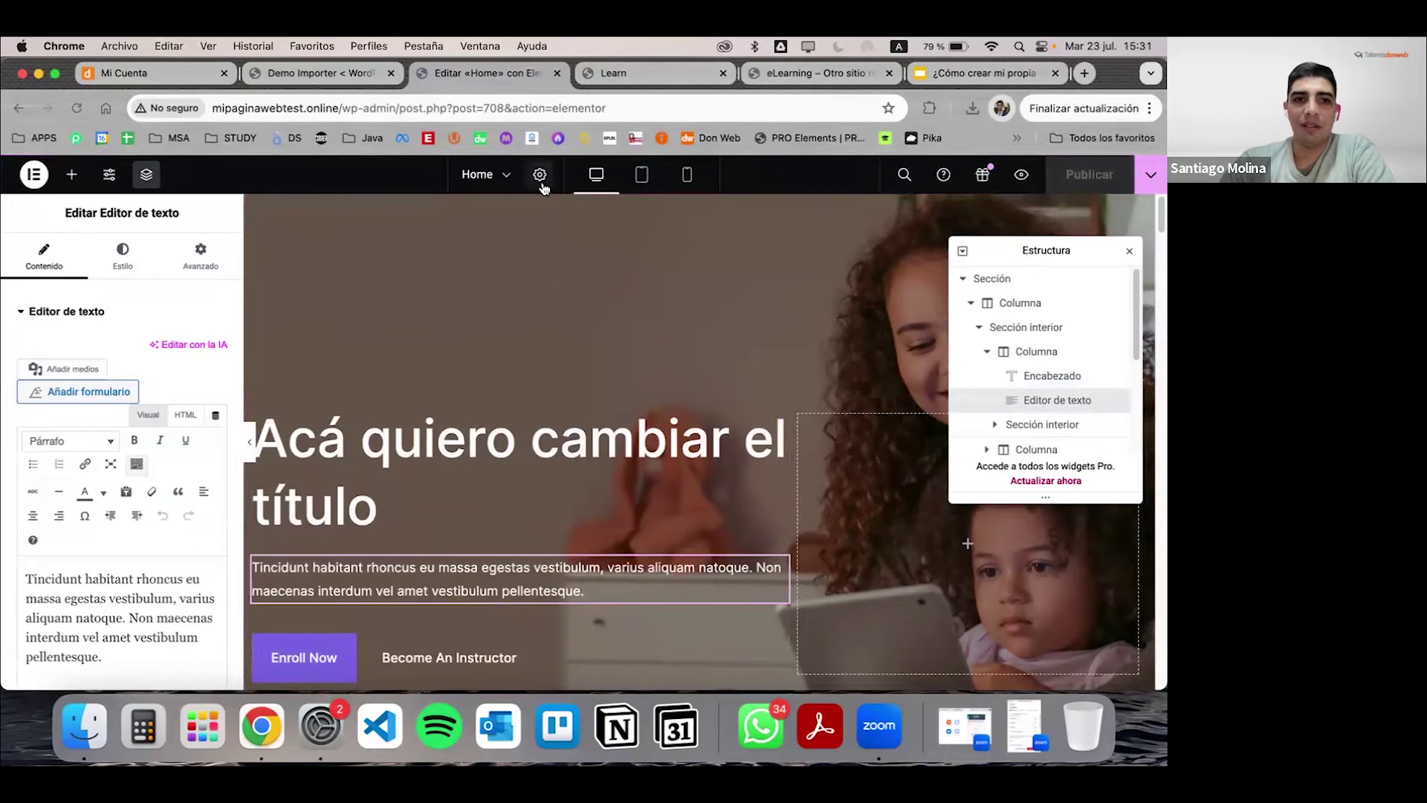
click(628, 72)
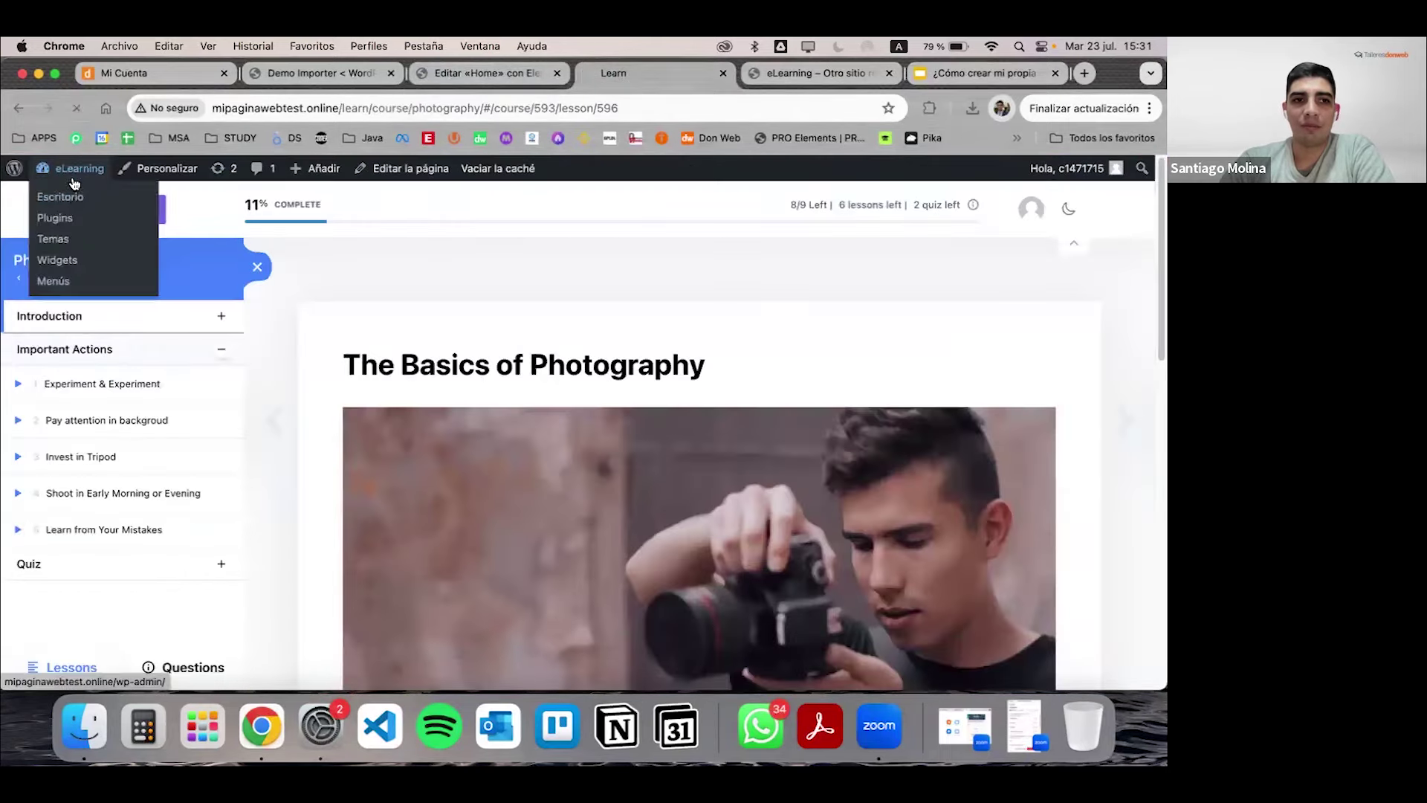
click(71, 187)
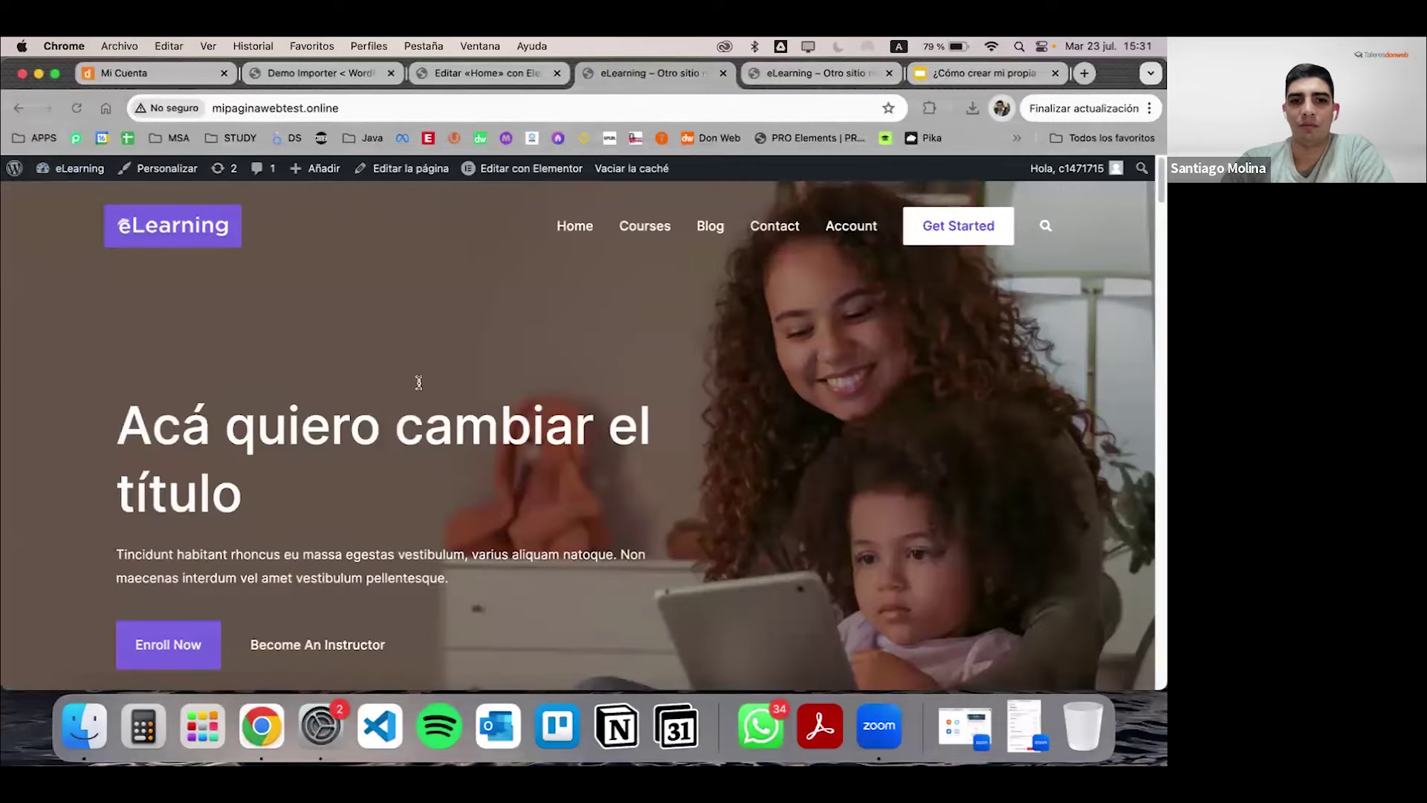
drag(349, 483, 109, 414)
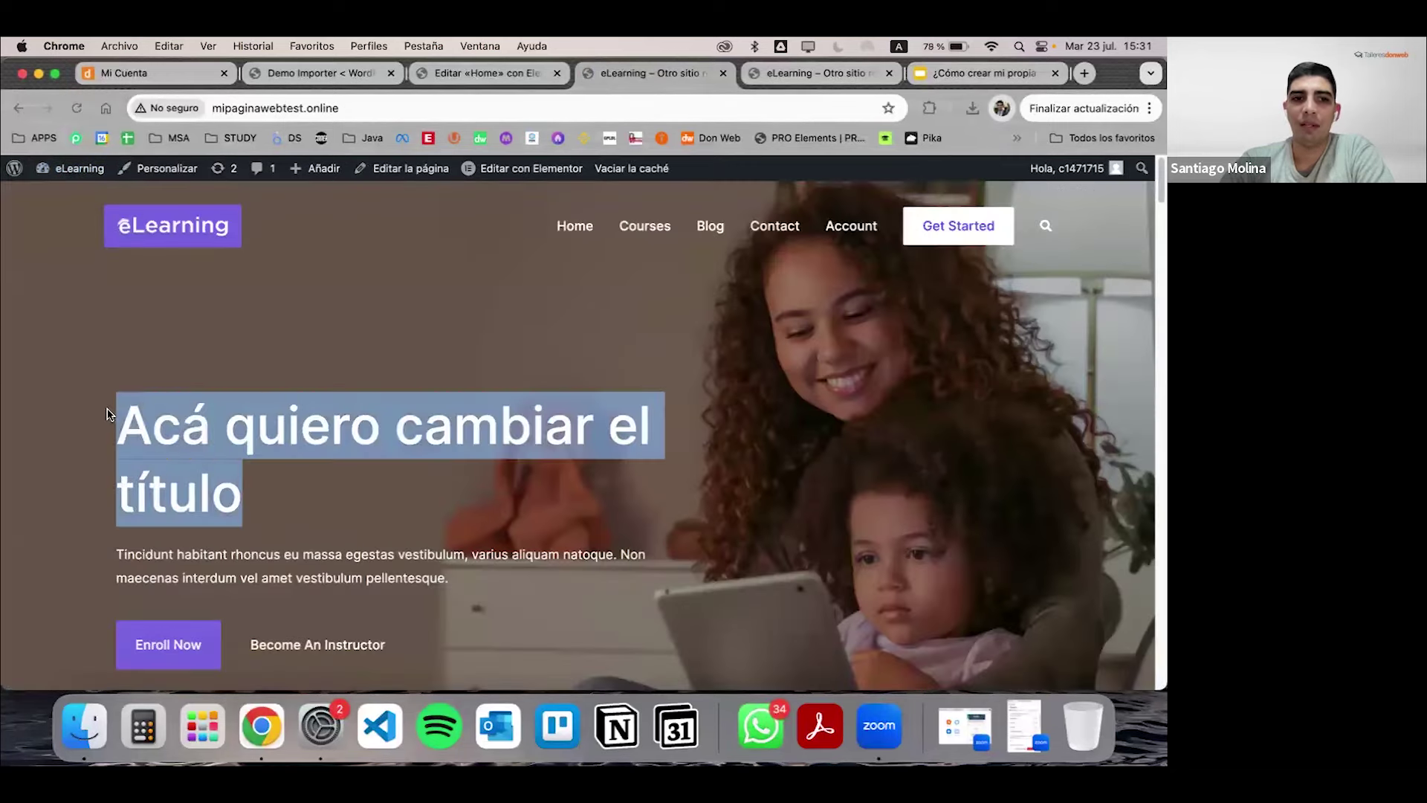
click(476, 73)
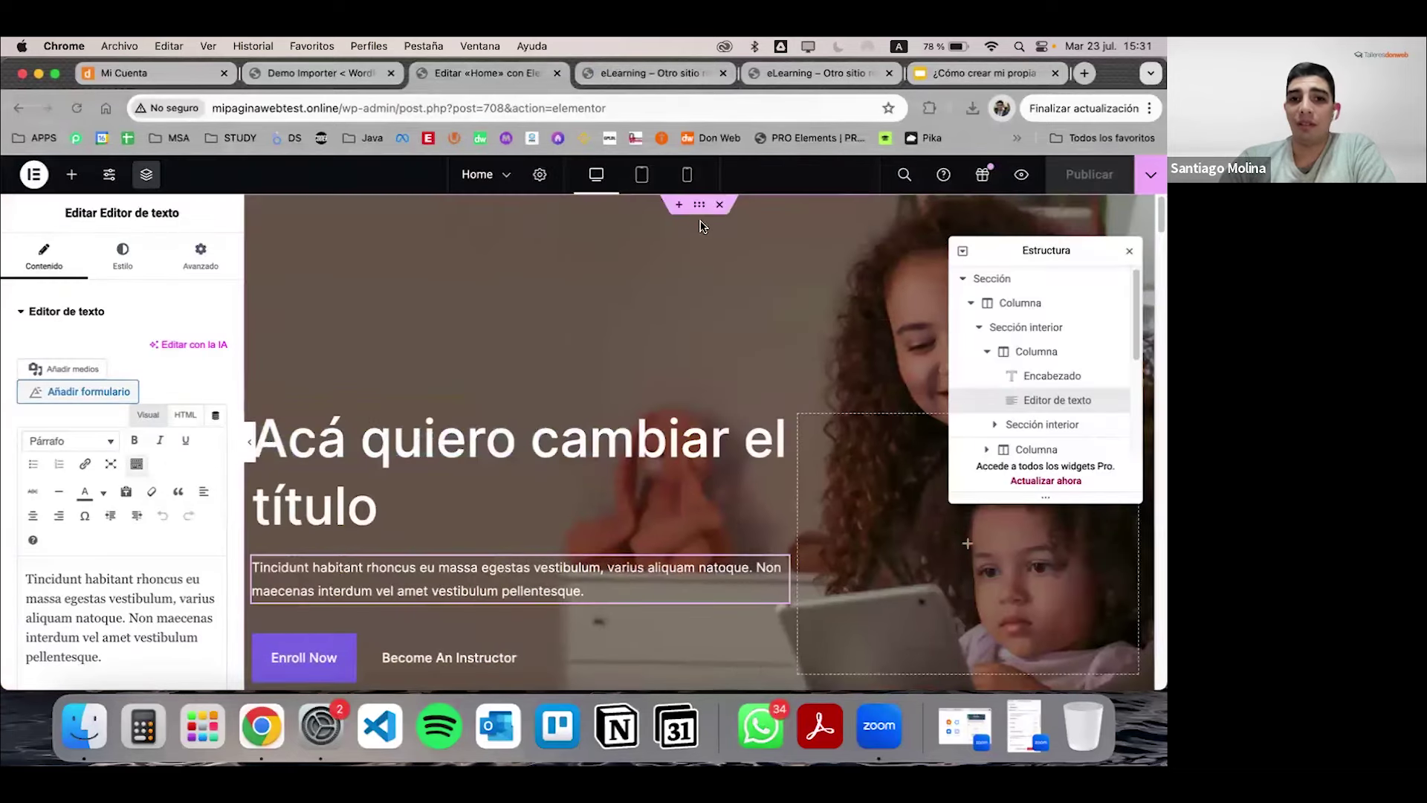
scroll(650, 363, down, 10)
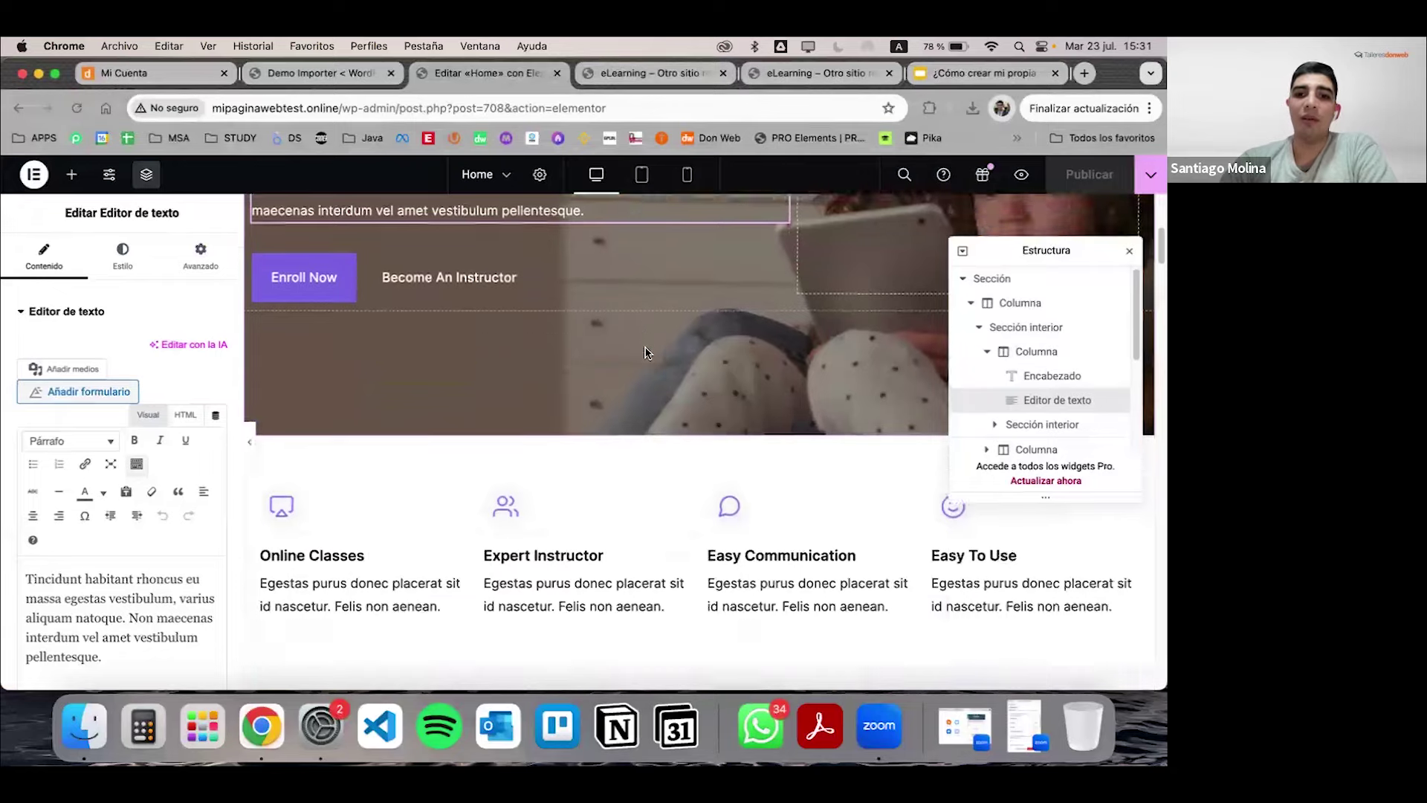
scroll(644, 353, up, 10)
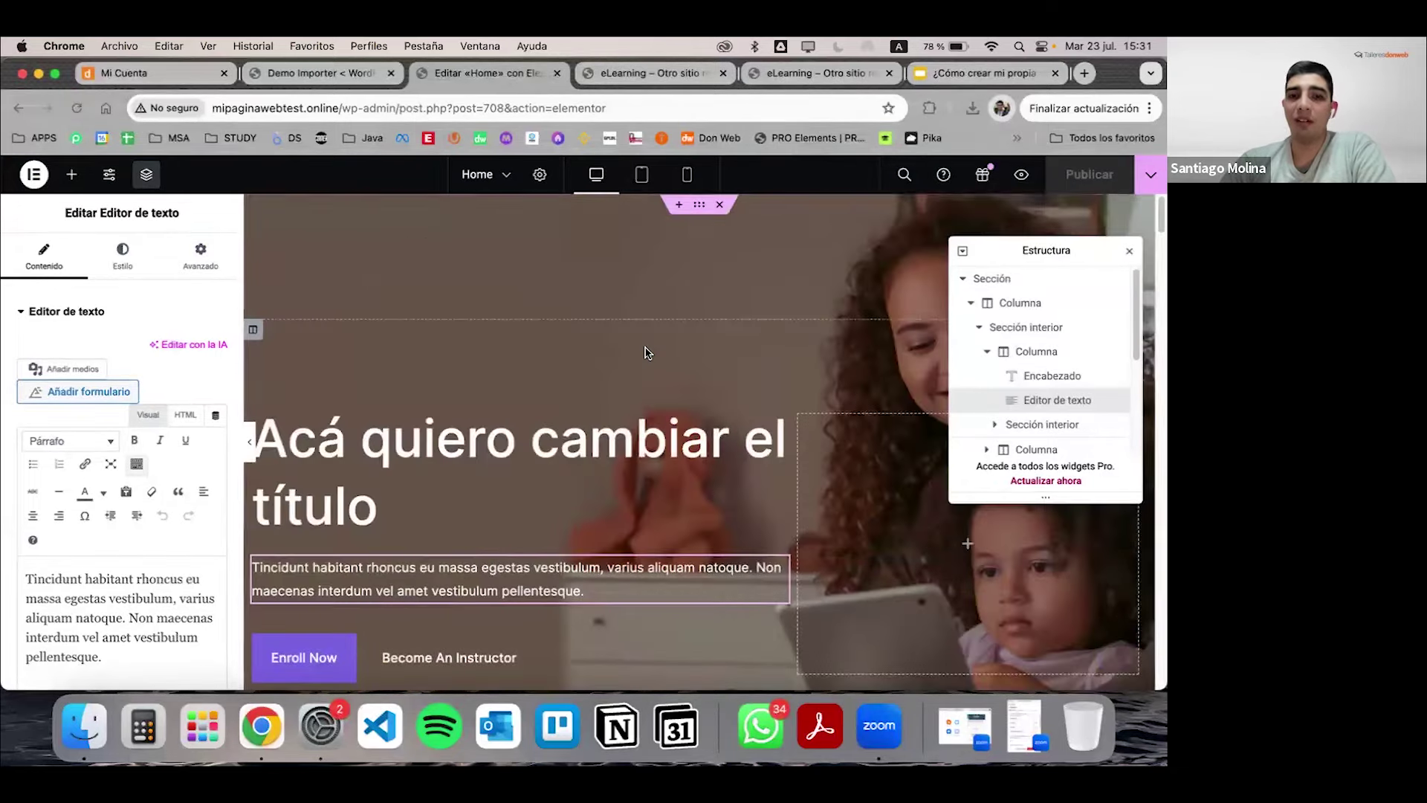
Step: Go from the live site to the WordPress dashboard's installed themes and open the customizer for the eLearning theme
click(648, 74)
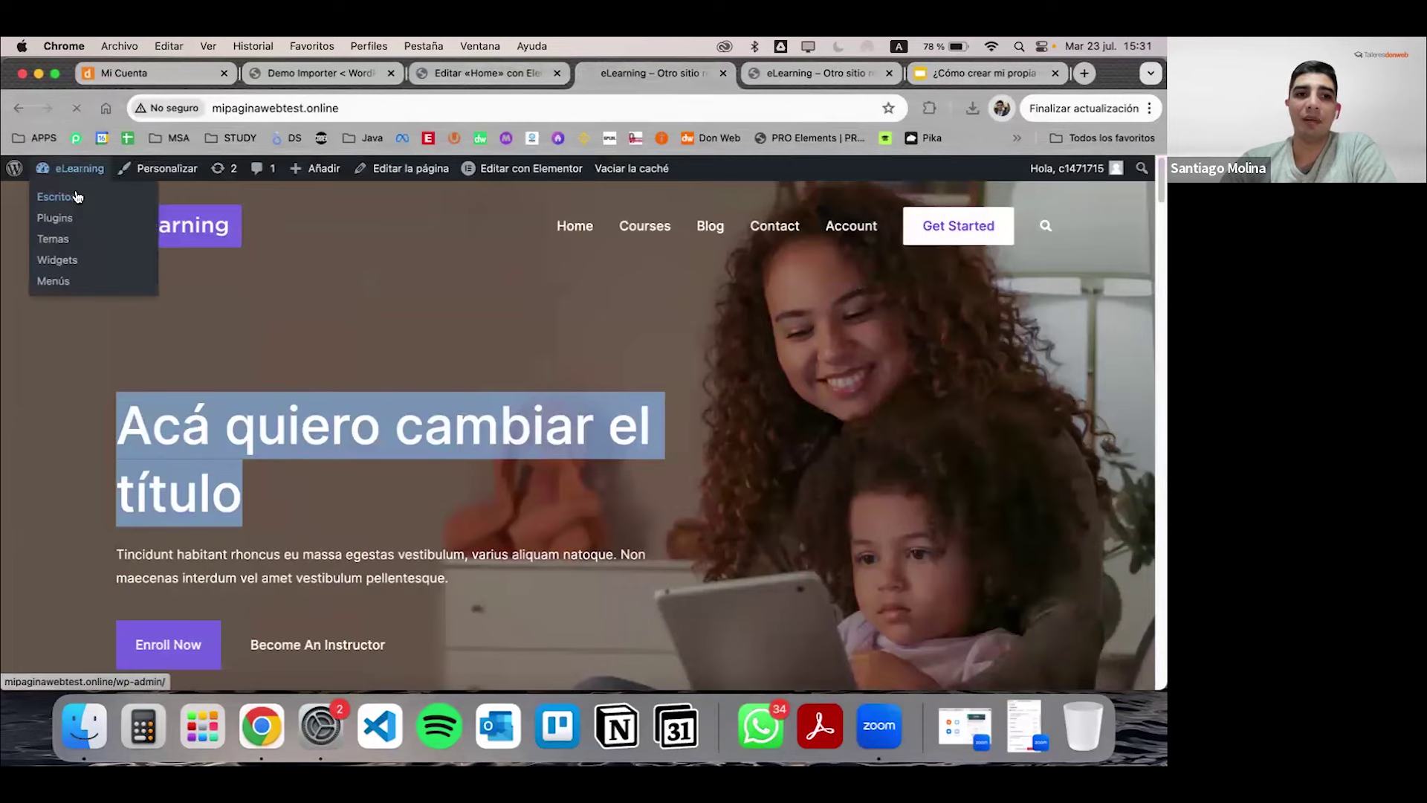
click(78, 197)
scroll(323, 389, down, 3)
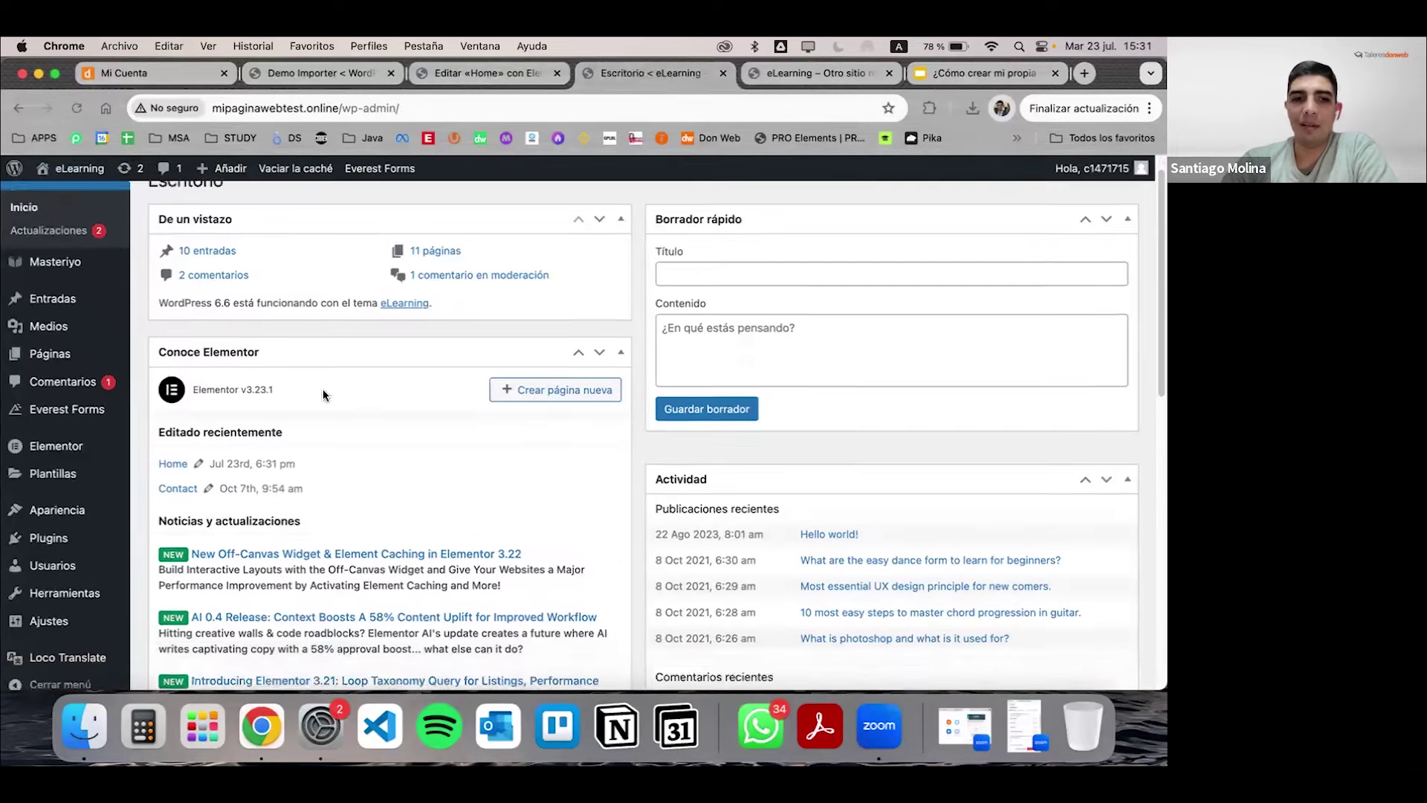
mouse_move(91, 503)
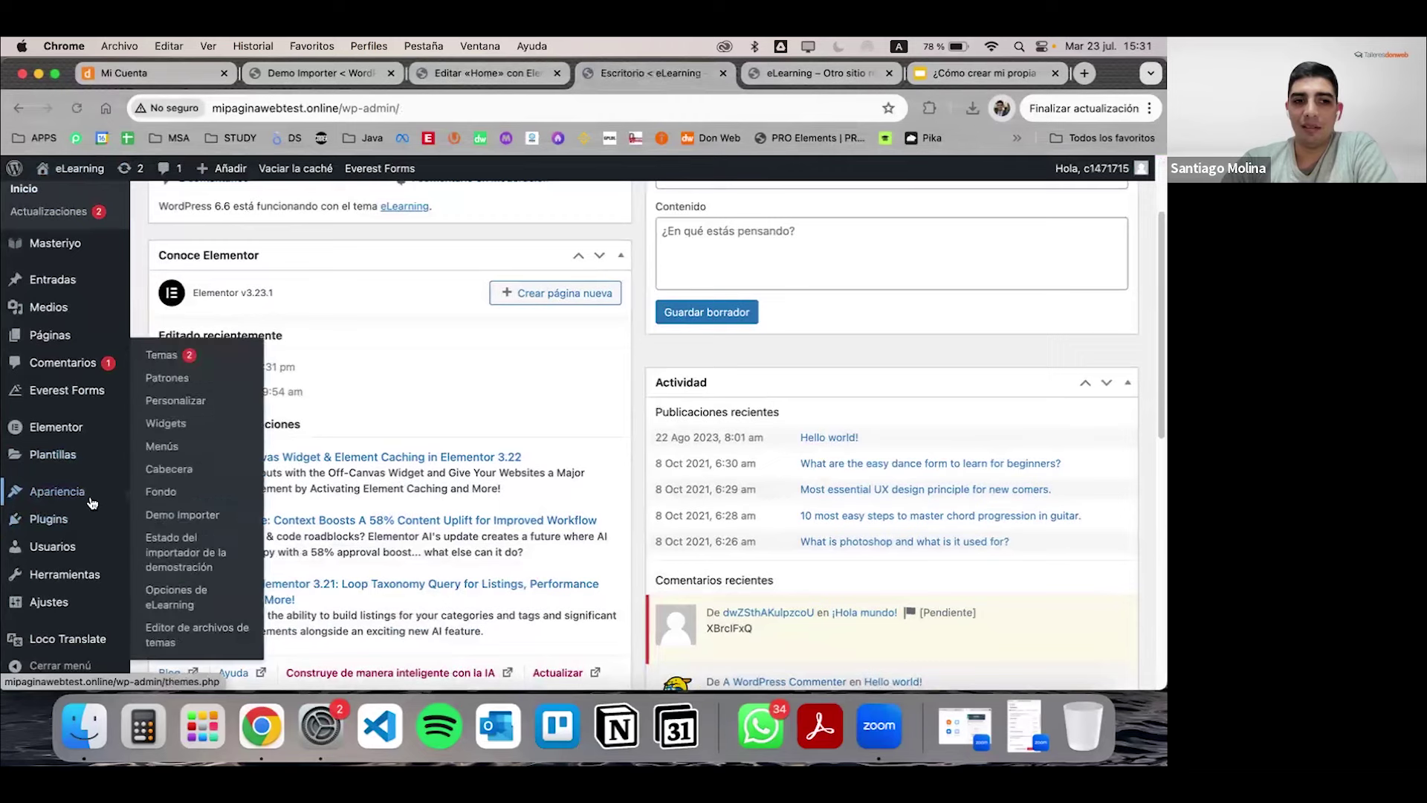
click(174, 356)
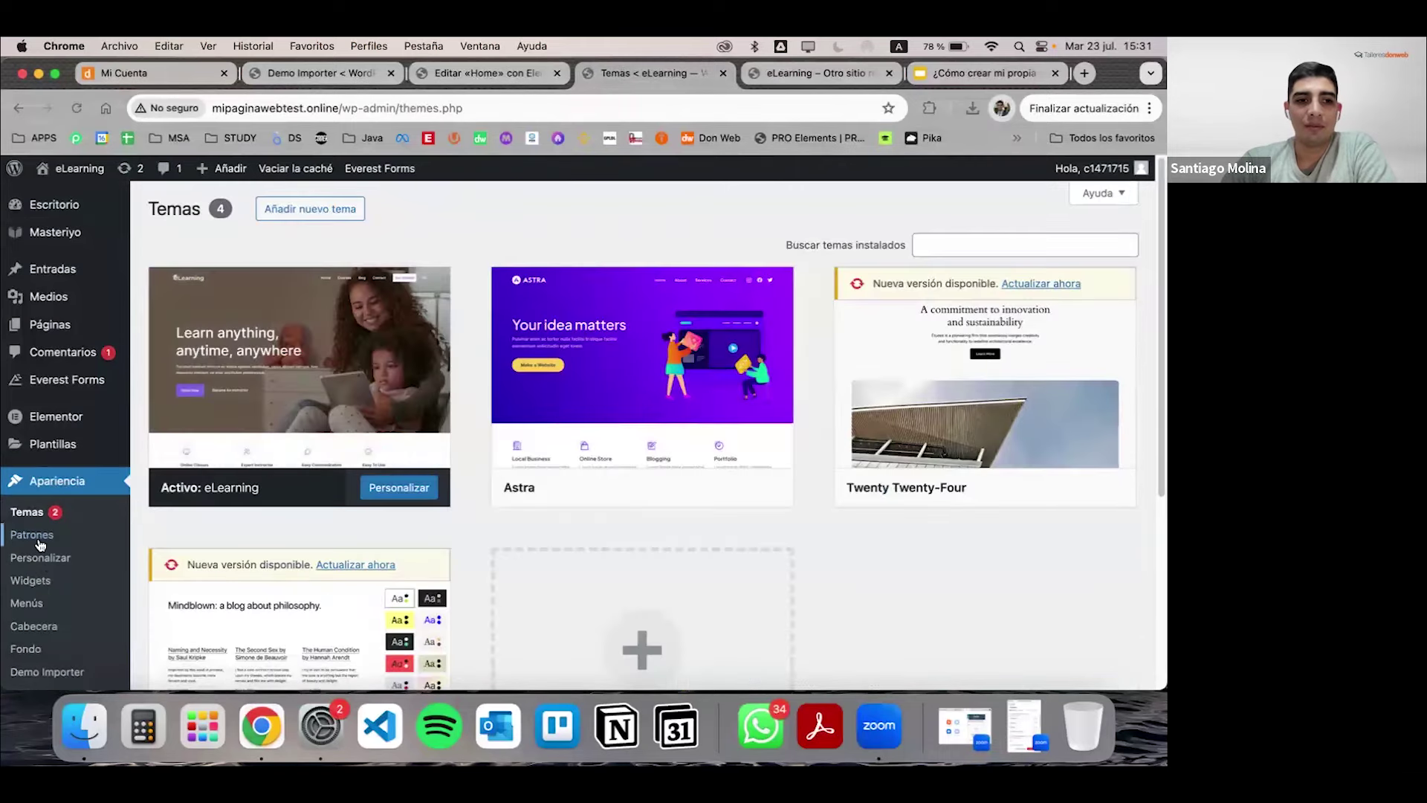
click(41, 557)
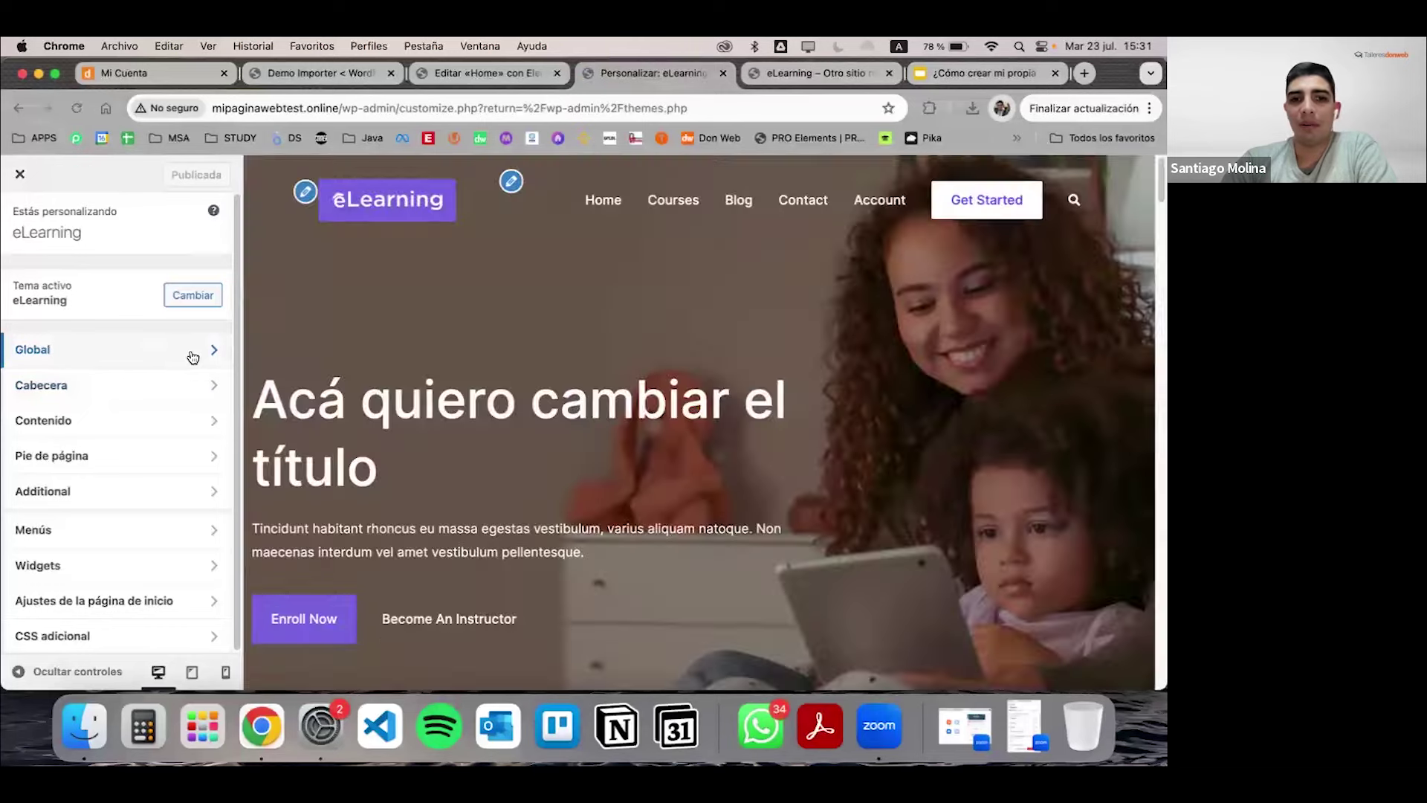
Step: Replace the header logo with Donweb-250x125.webp, uploaded from the DON WEB folder on the desktop
click(305, 192)
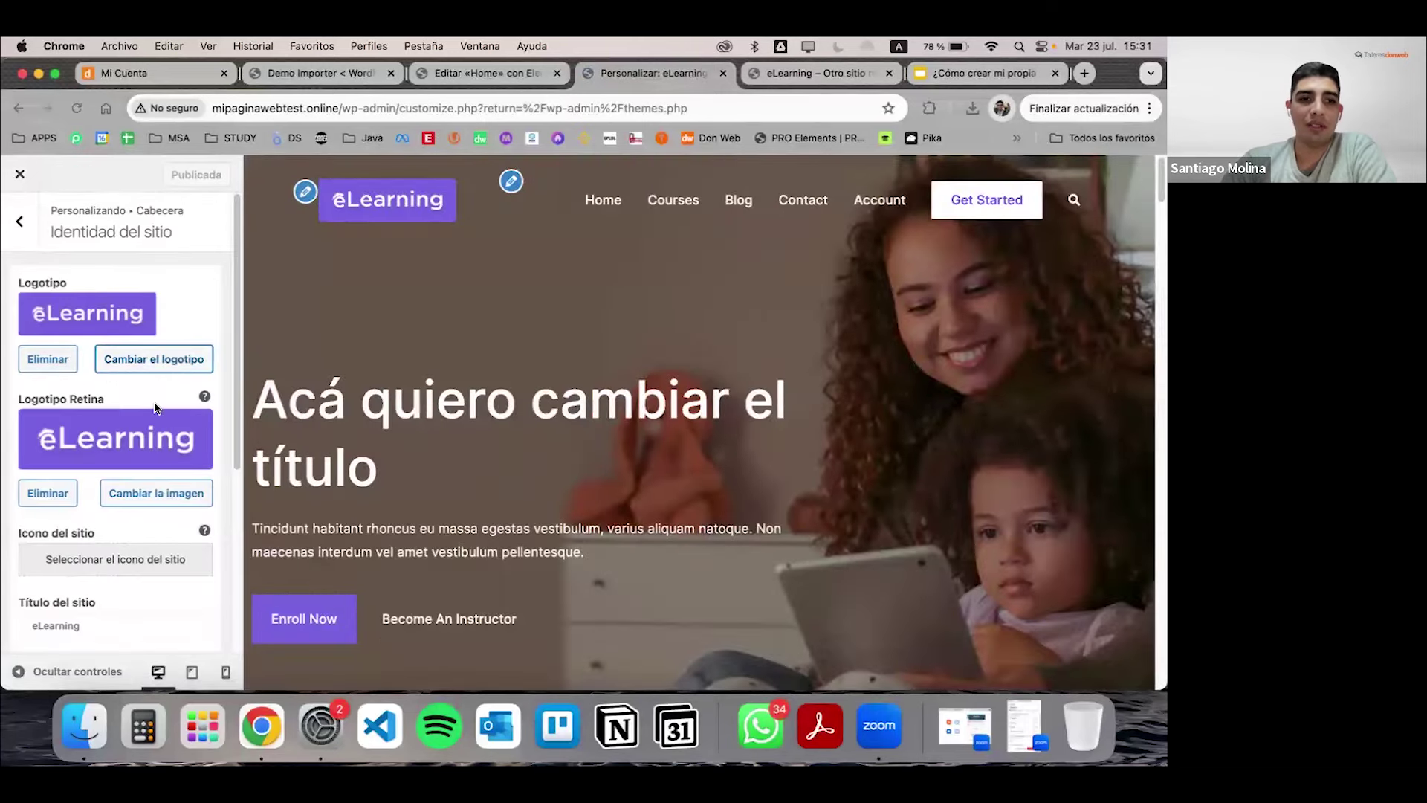
click(116, 356)
click(74, 234)
click(583, 445)
click(71, 206)
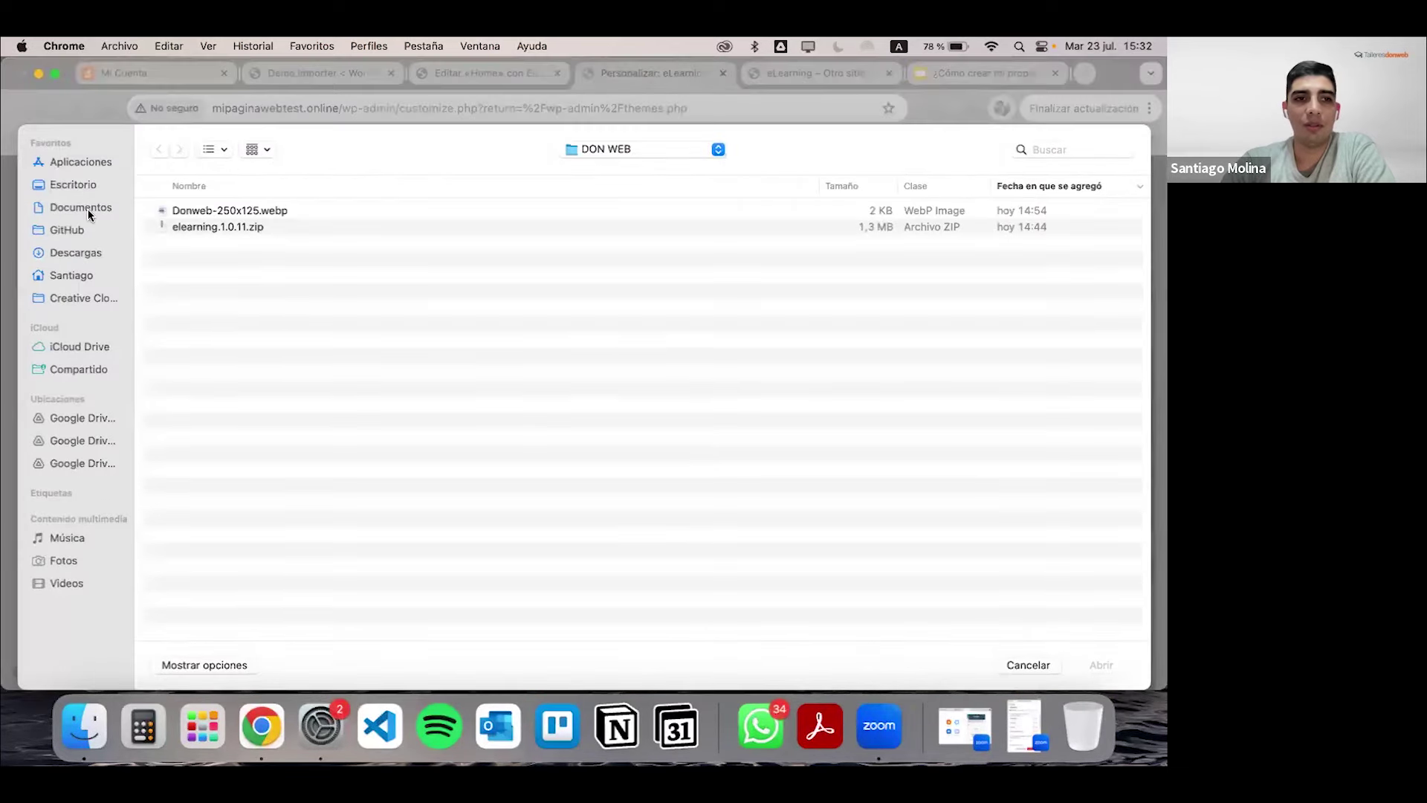
click(74, 184)
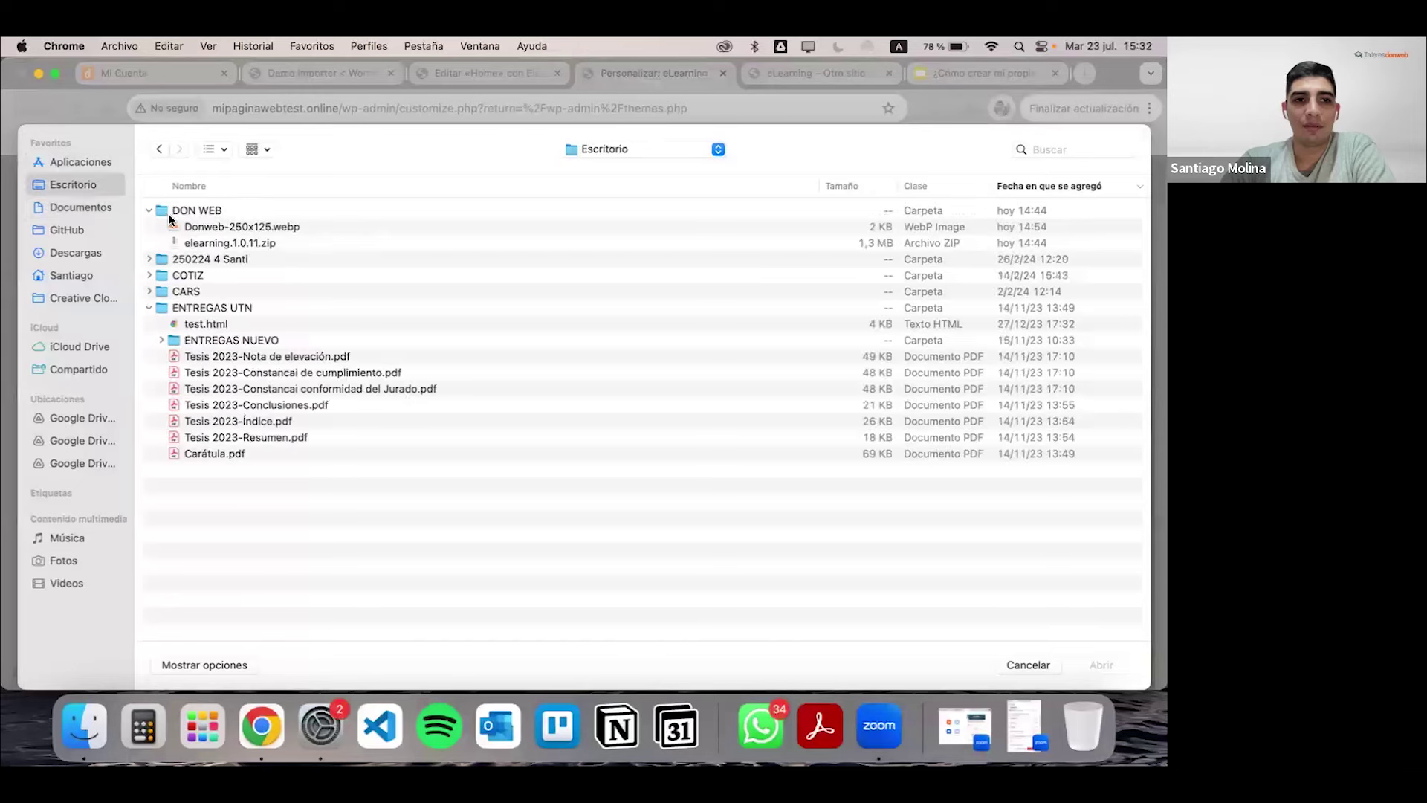
double_click(251, 231)
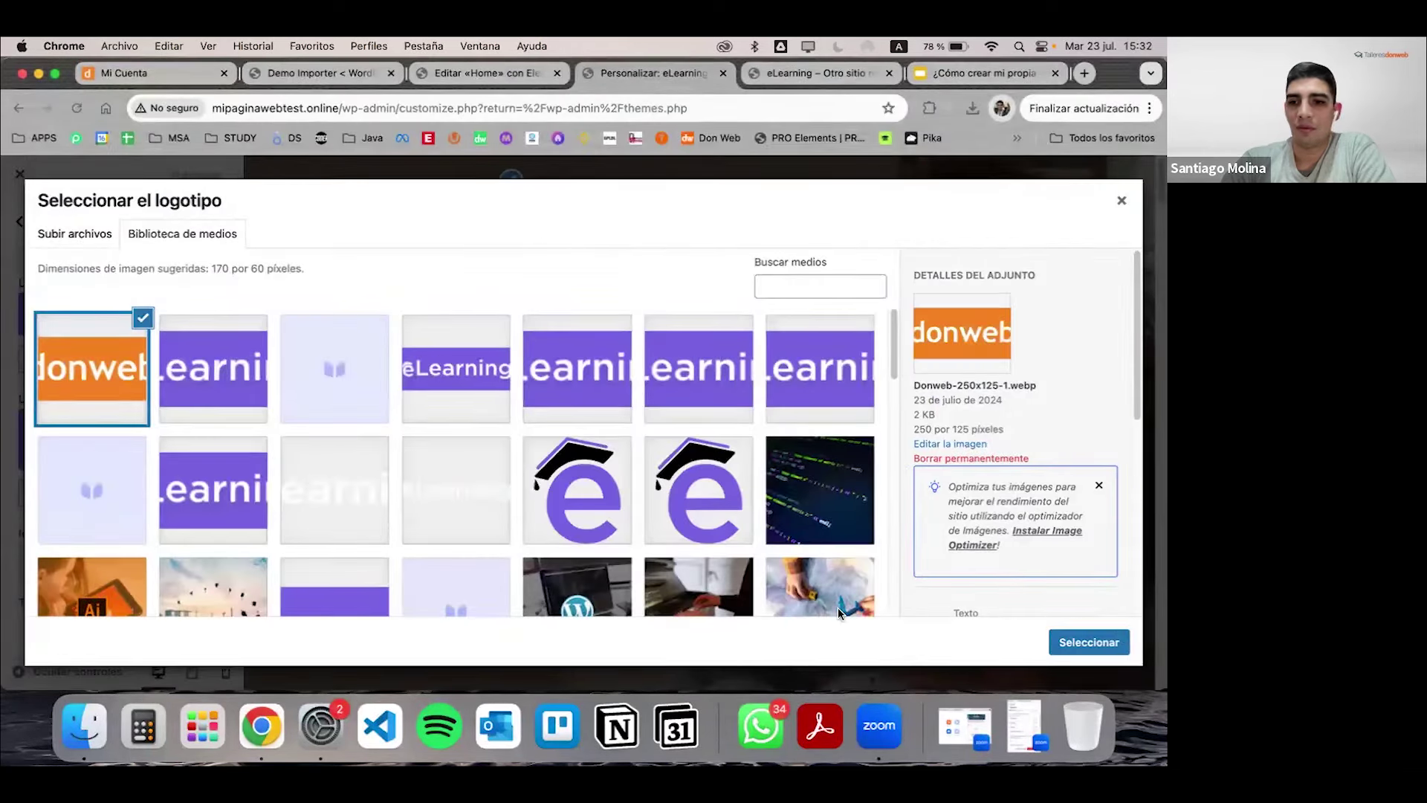
click(1088, 641)
click(1097, 641)
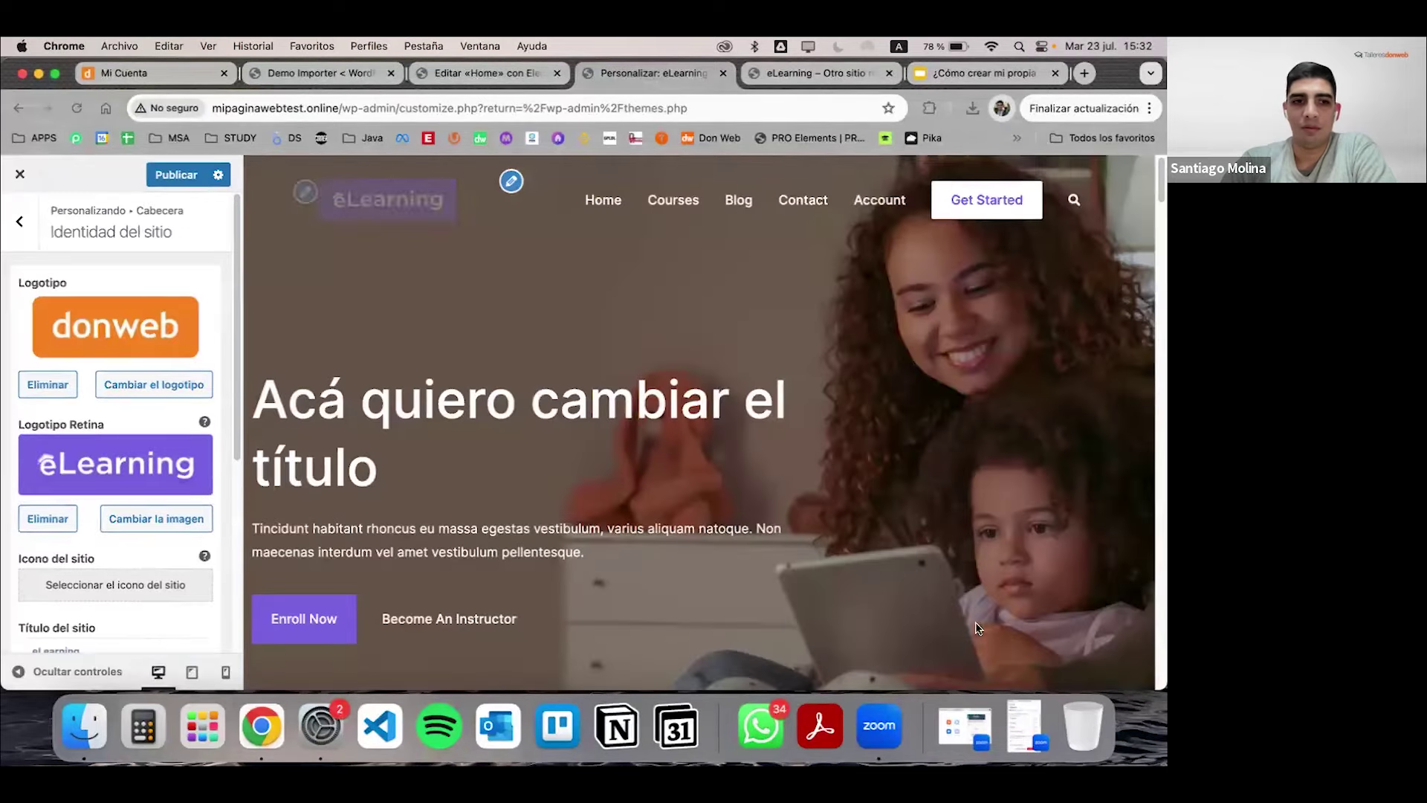
Step: Set the Retina logo to the uploaded donweb image as well and publish the customizer changes
click(179, 519)
click(97, 379)
click(1080, 642)
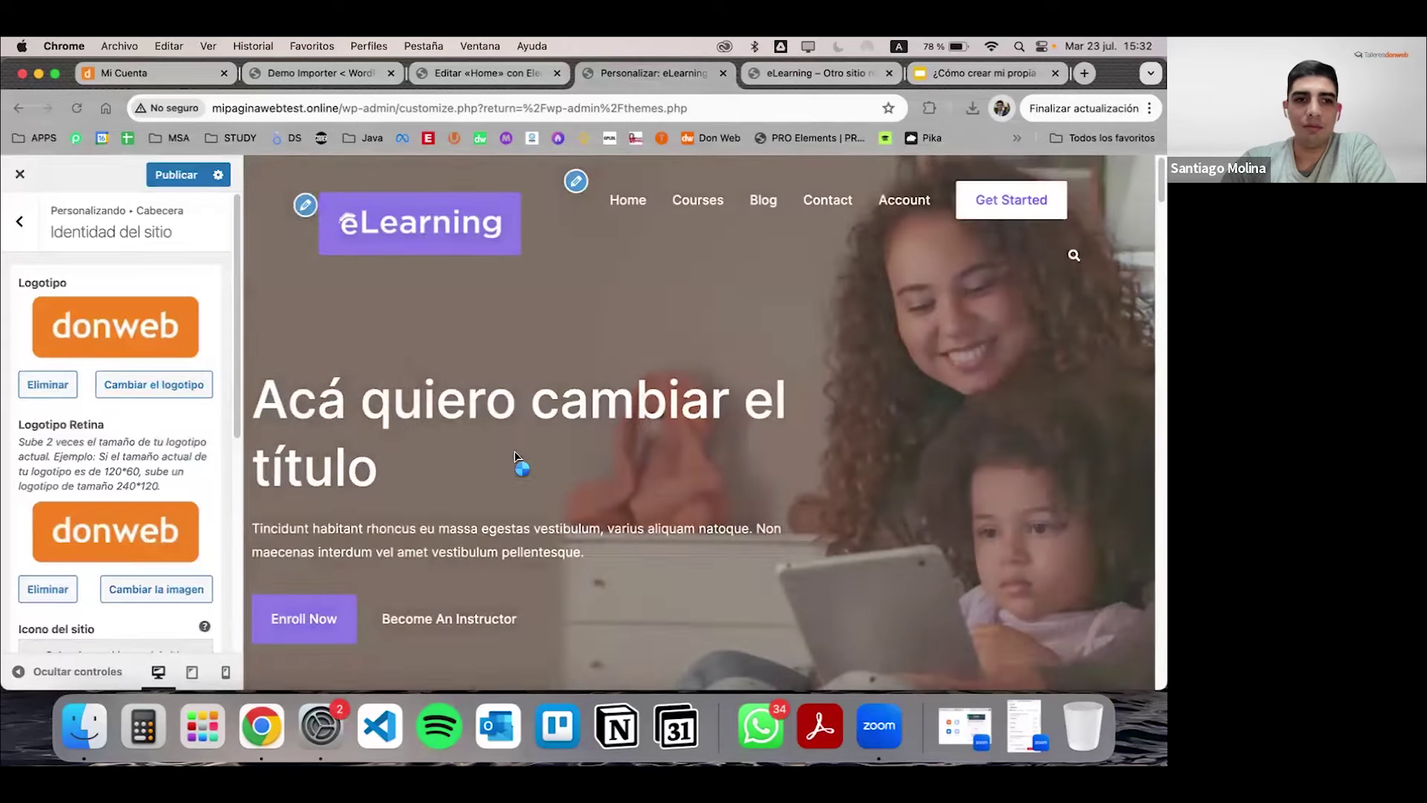
click(190, 176)
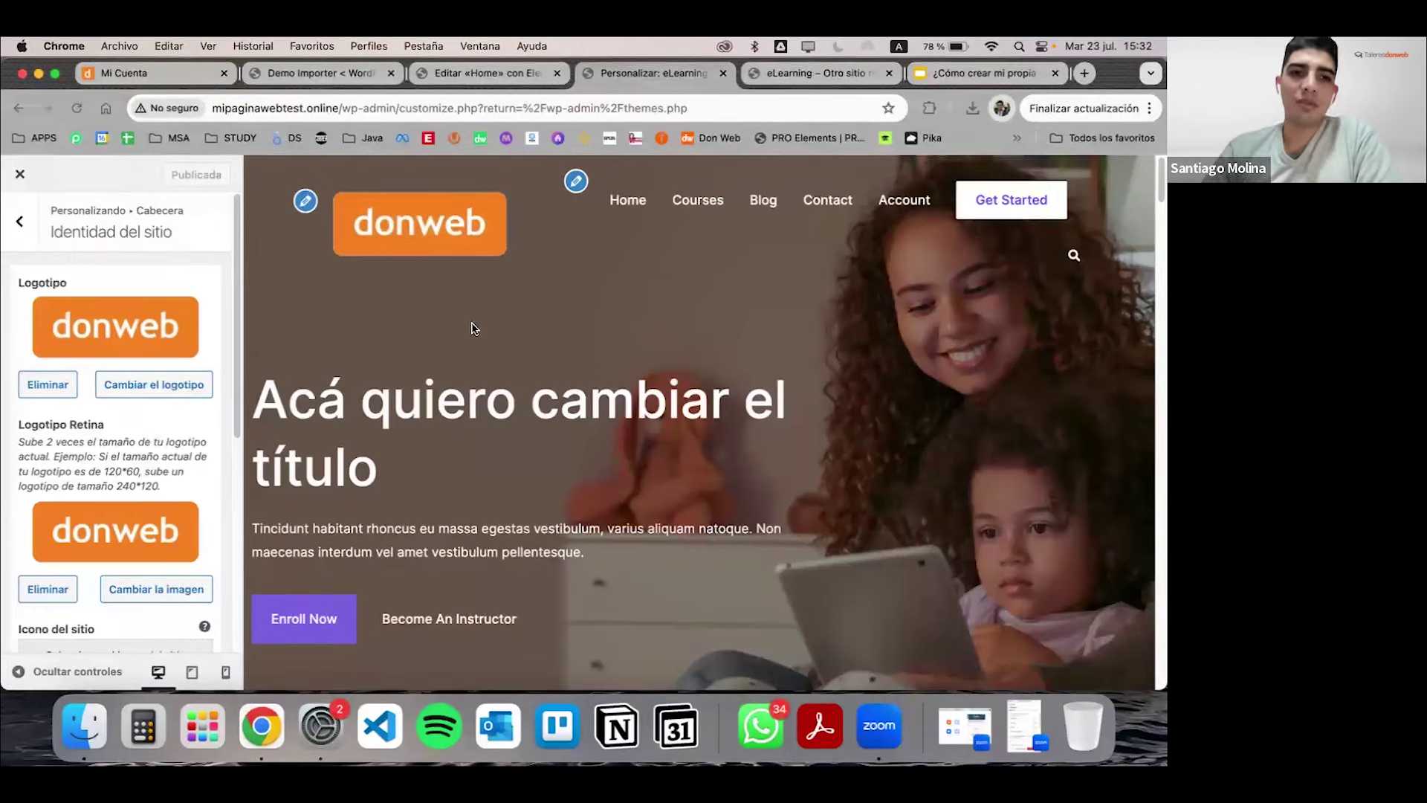
scroll(577, 339, down, 2)
scroll(580, 341, down, 5)
scroll(579, 341, up, 5)
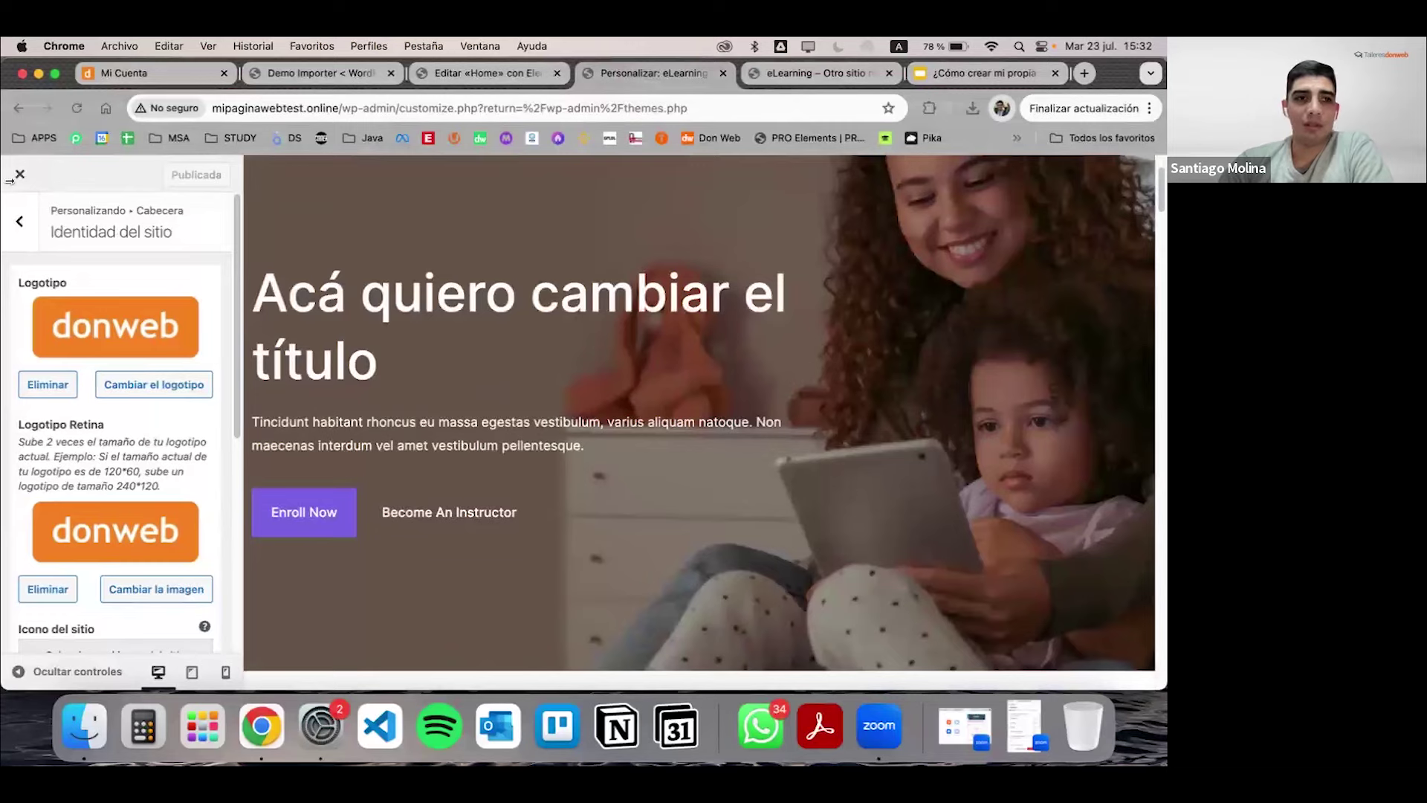
Step: Exit to the installed themes, reopen the theme customizer and look over the home page preview
click(20, 175)
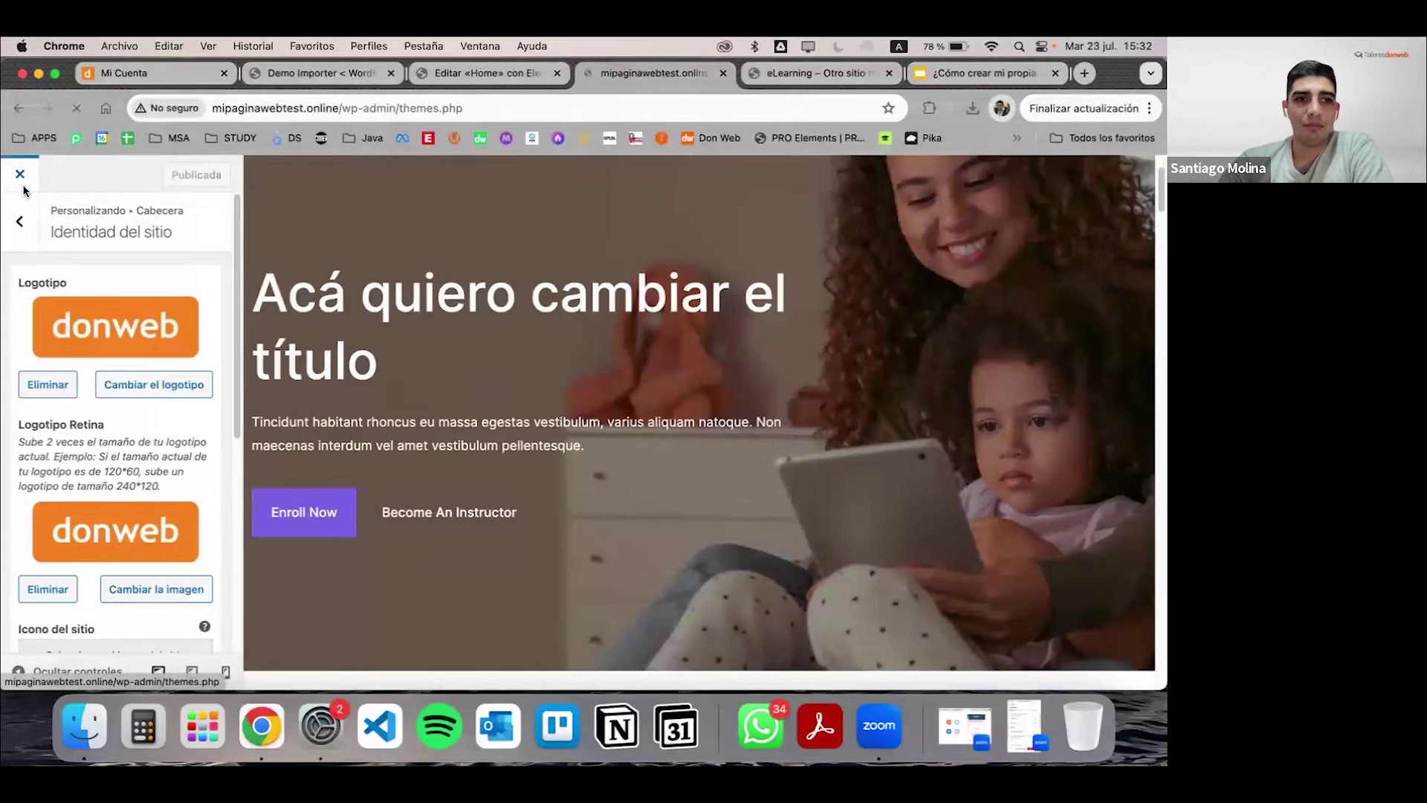
scroll(59, 349, down, 3)
scroll(62, 343, down, 2)
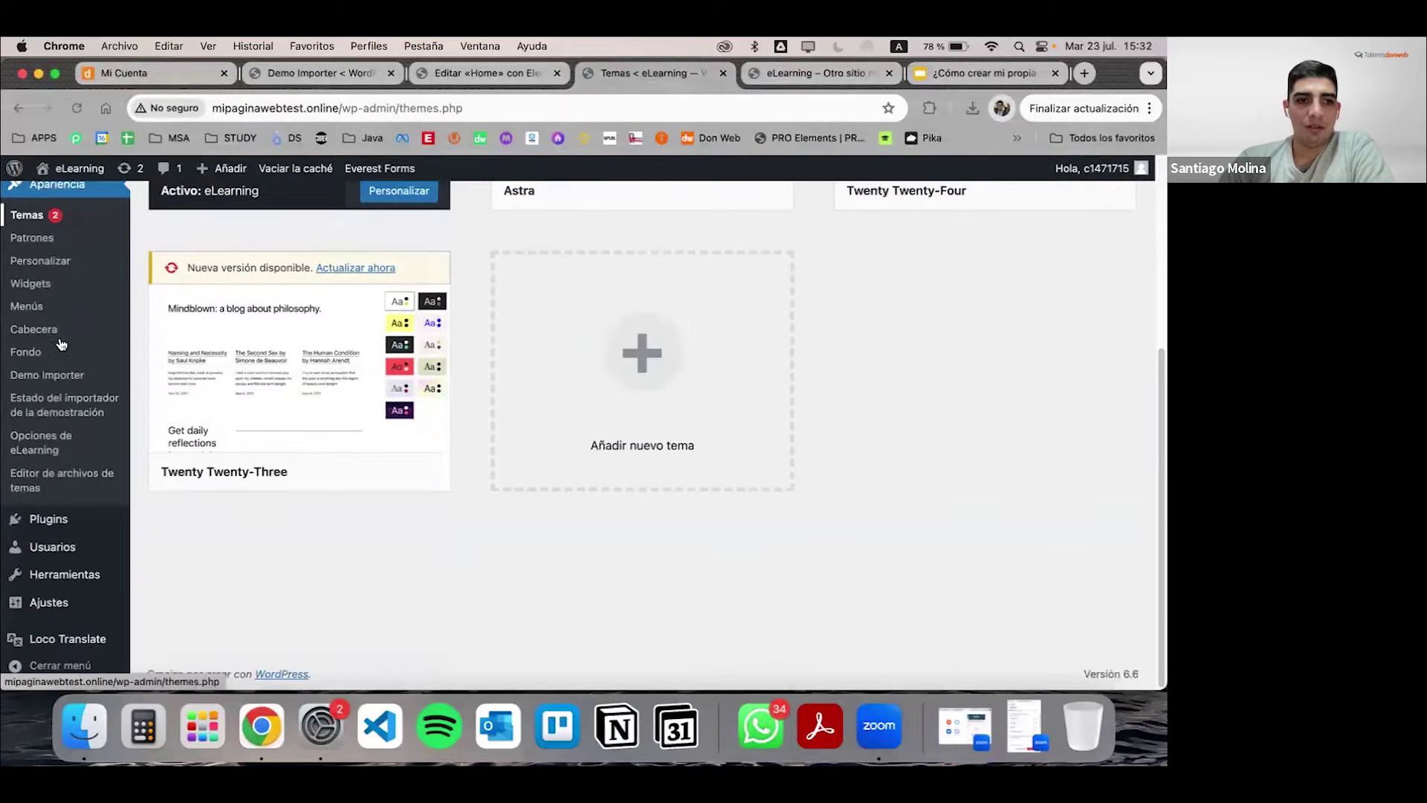
scroll(62, 371, up, 3)
click(59, 413)
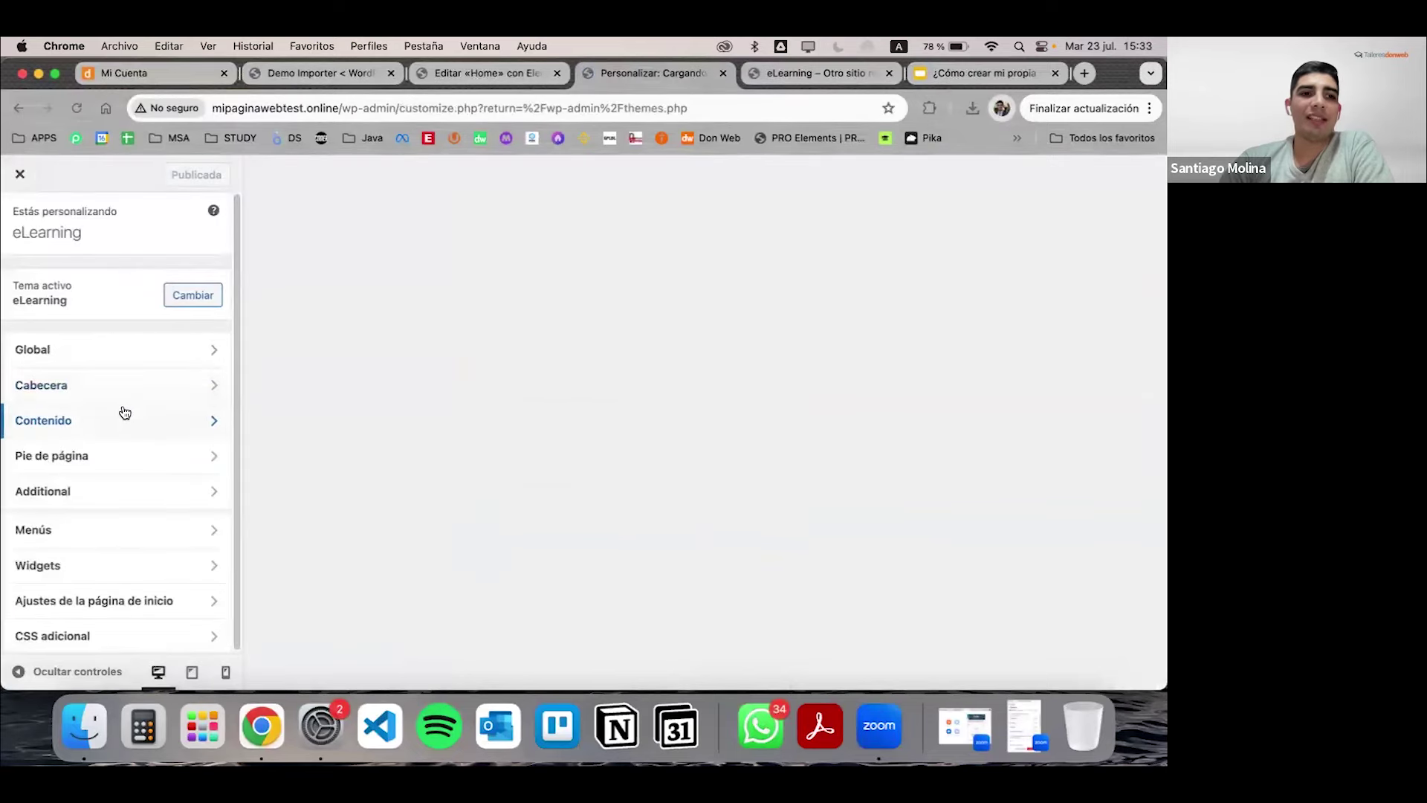
scroll(352, 283, down, 8)
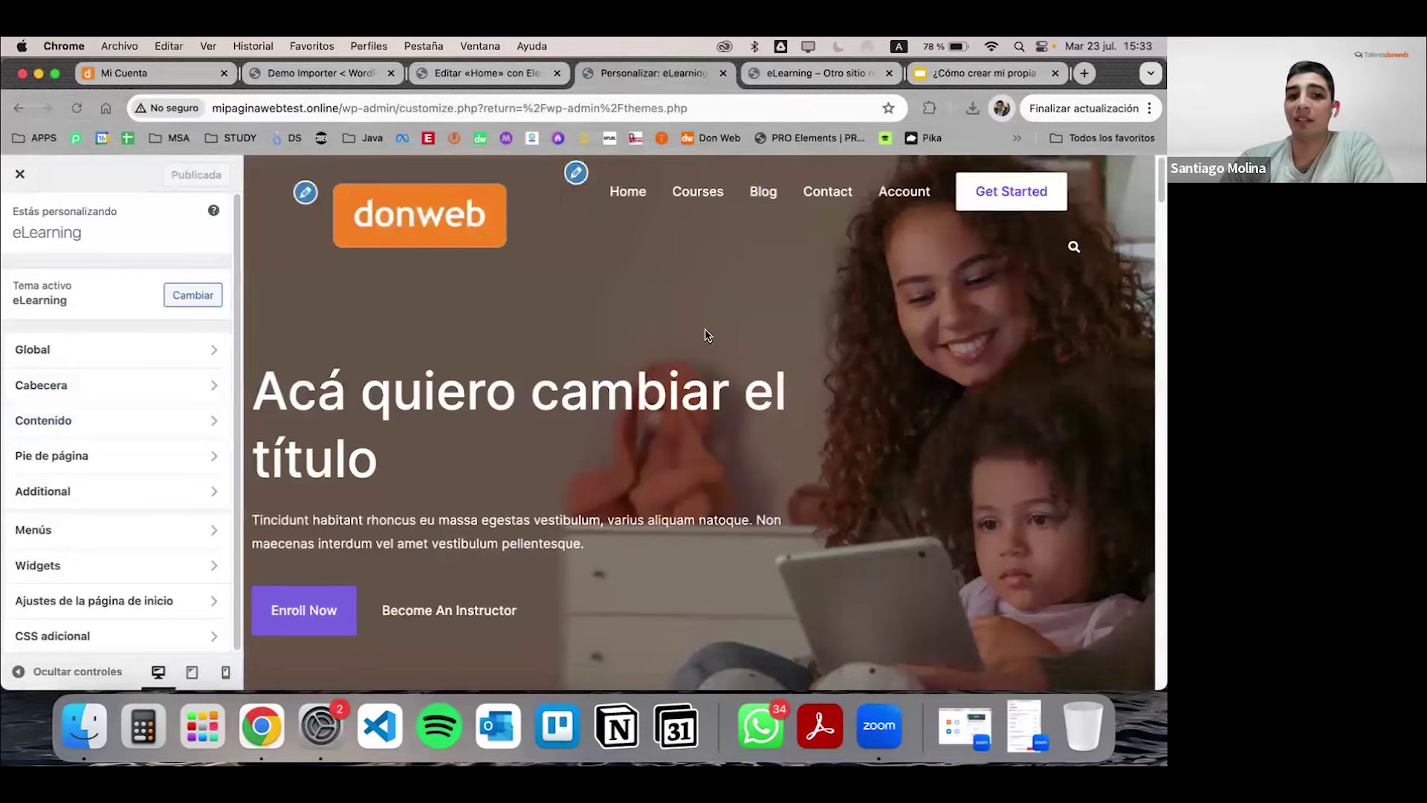
scroll(353, 283, up, 4)
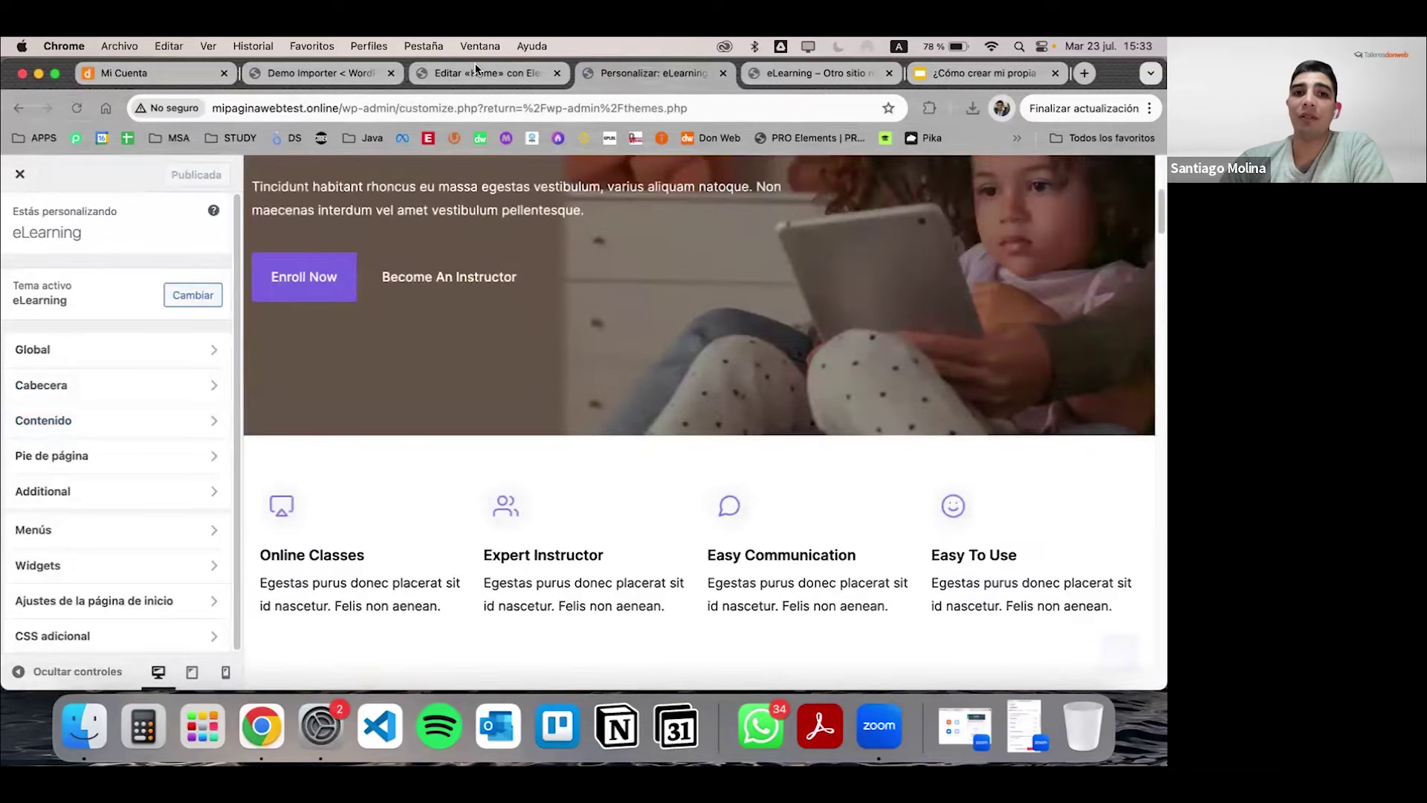
Step: Change the Enroll Now button's background colour to orange in the Elementor Home page editor and publish the page
click(476, 74)
scroll(353, 369, down, 4)
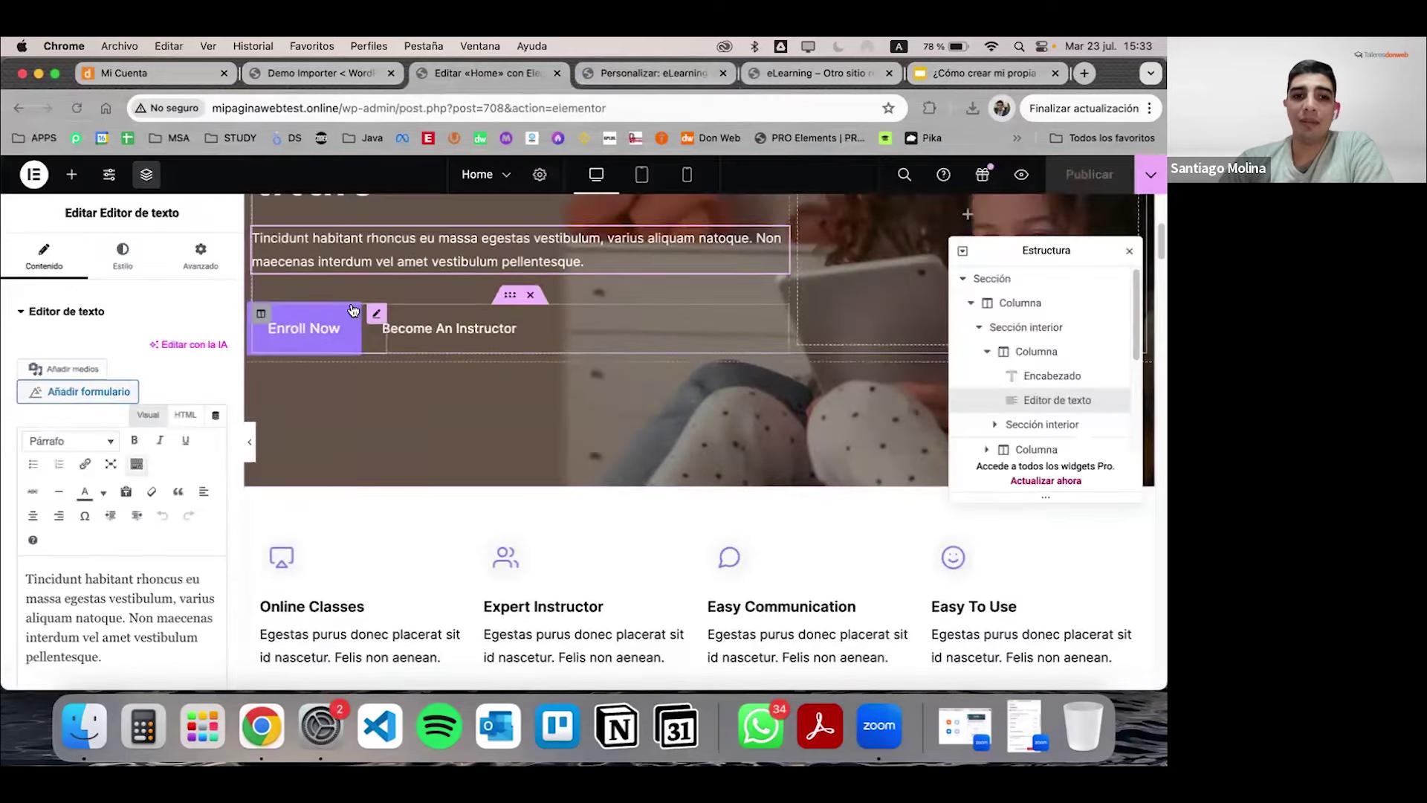
click(304, 328)
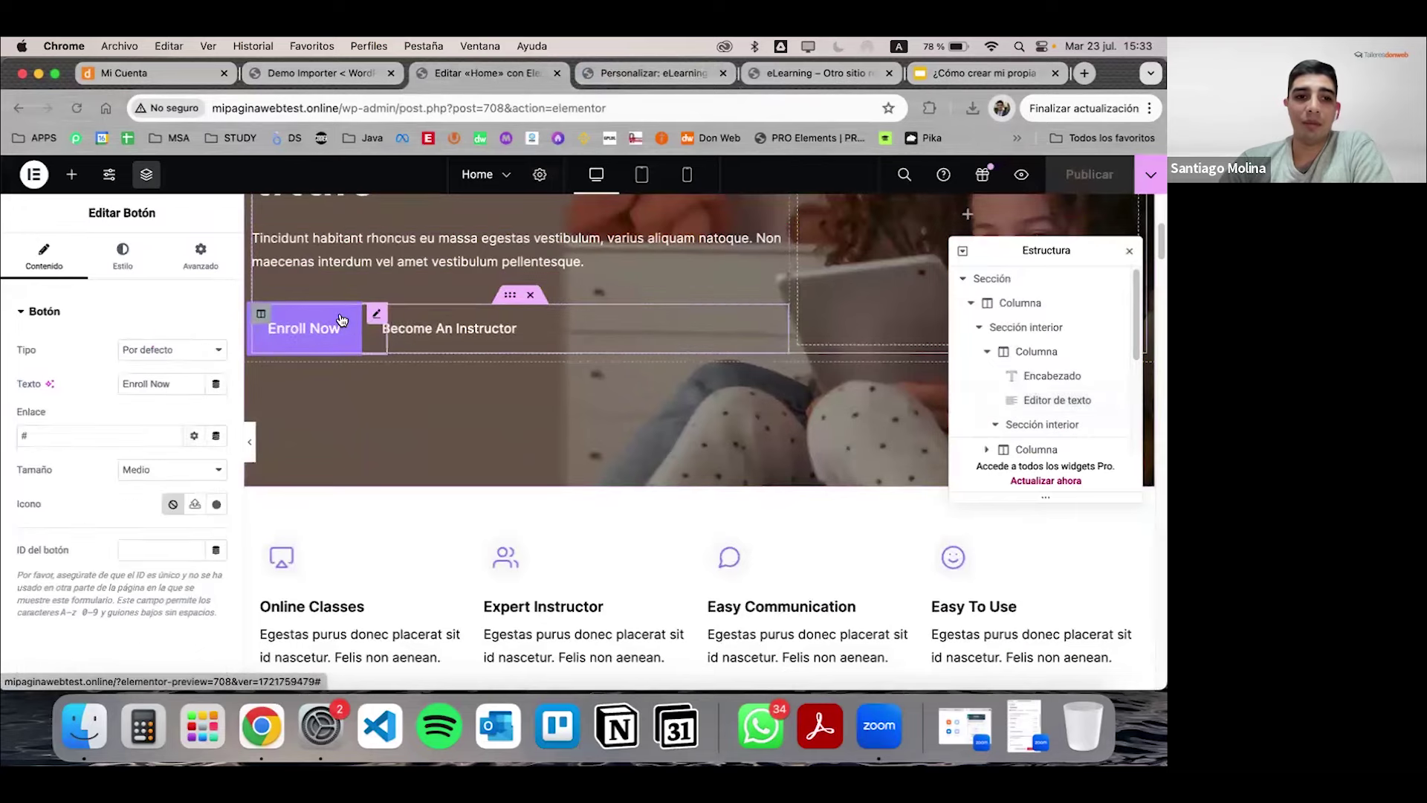
click(123, 253)
click(216, 554)
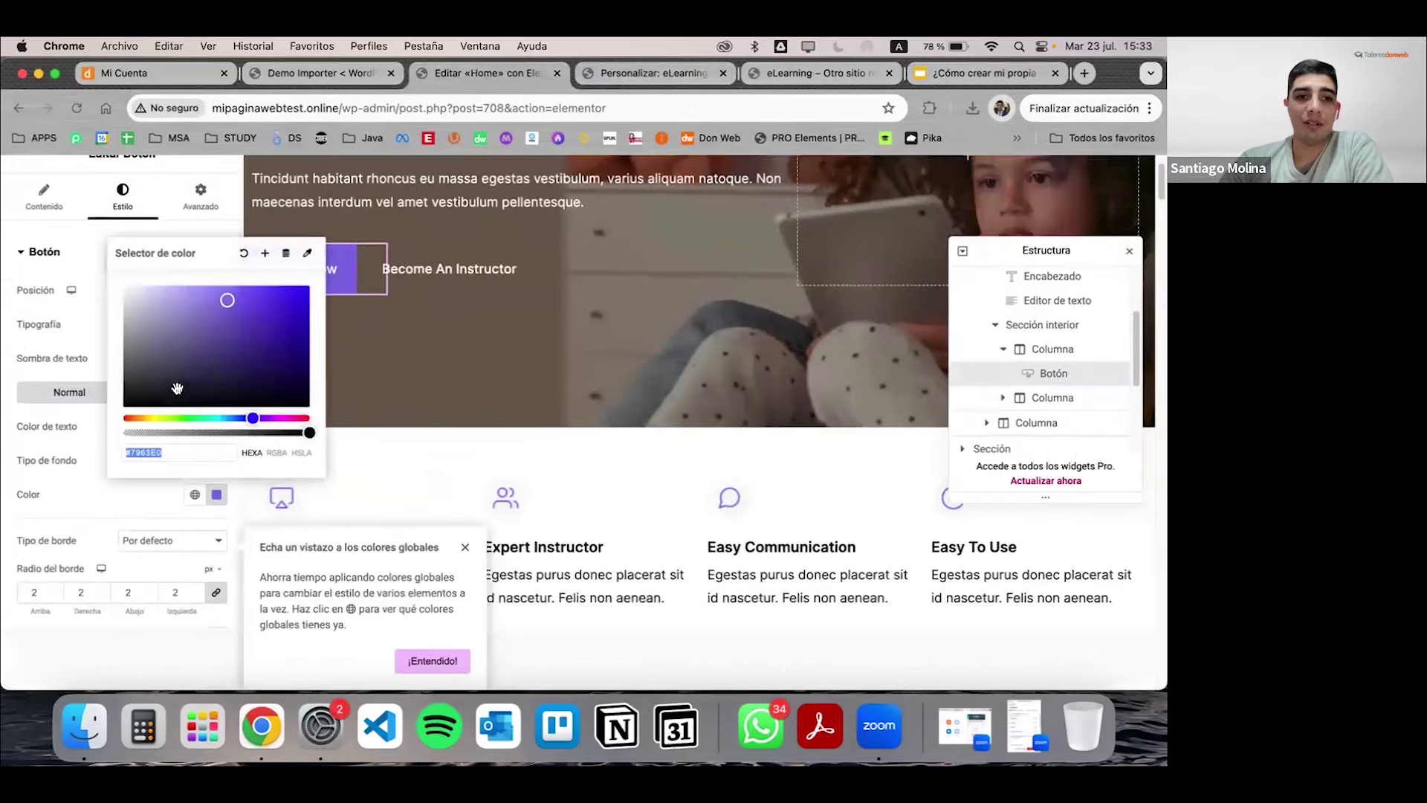
drag(150, 417, 136, 420)
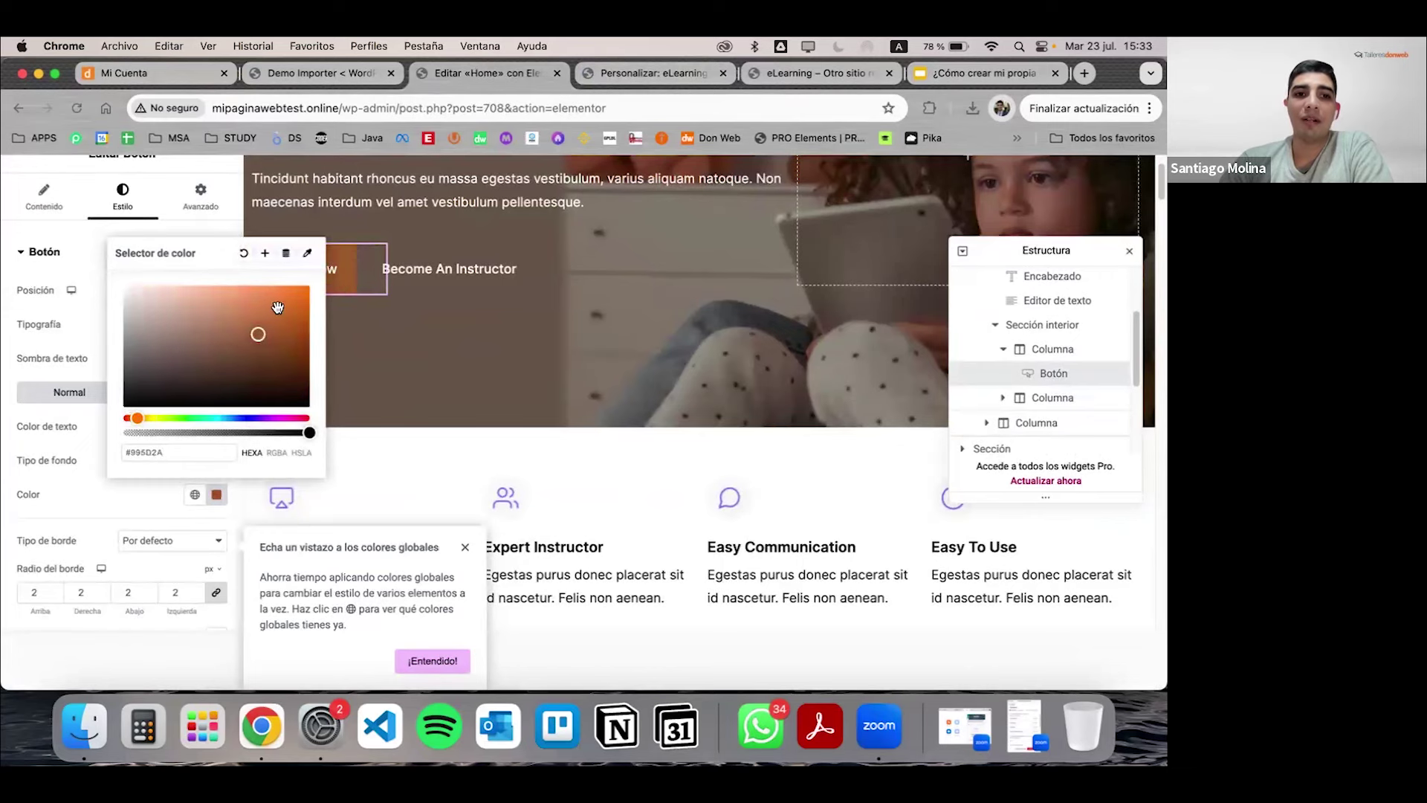
drag(278, 307, 314, 292)
click(153, 516)
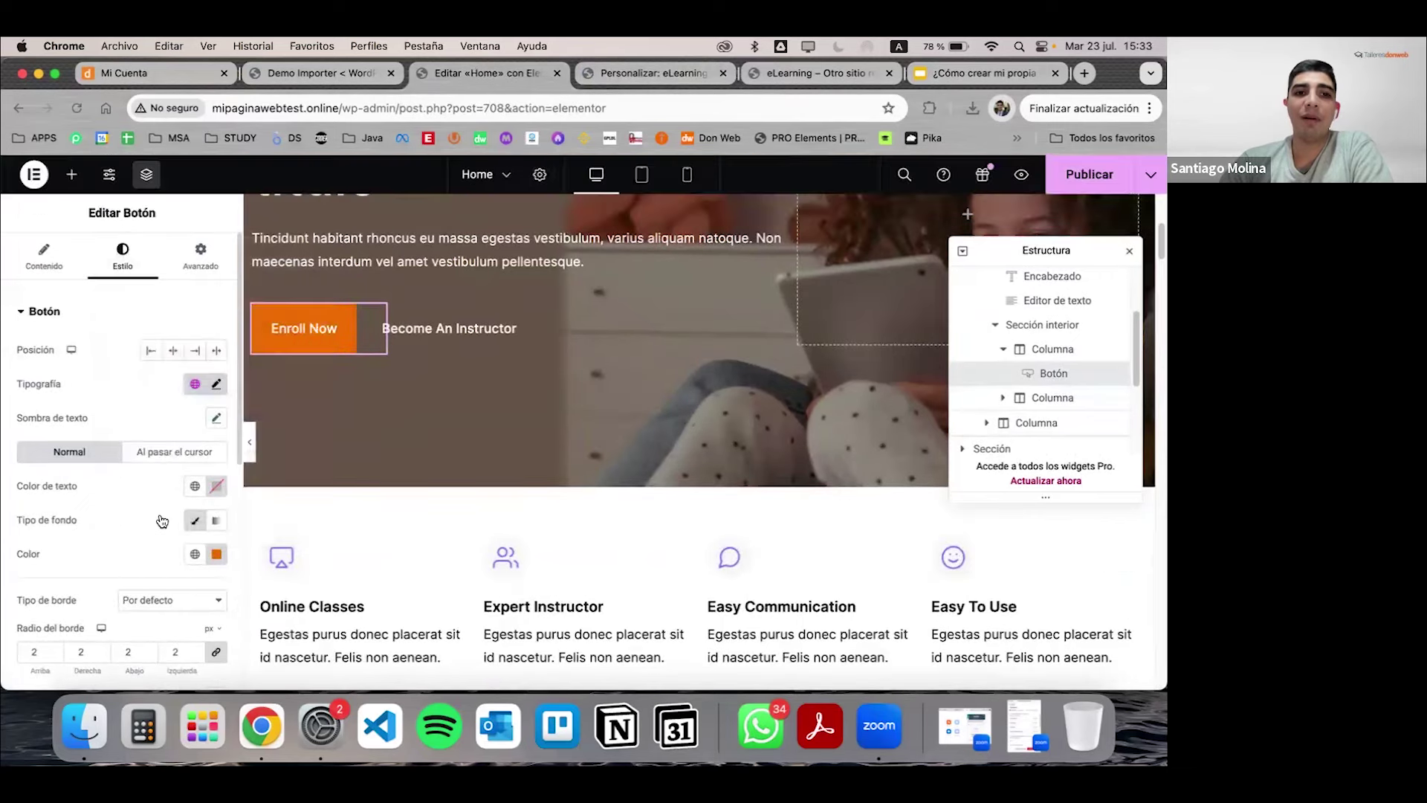
click(1090, 174)
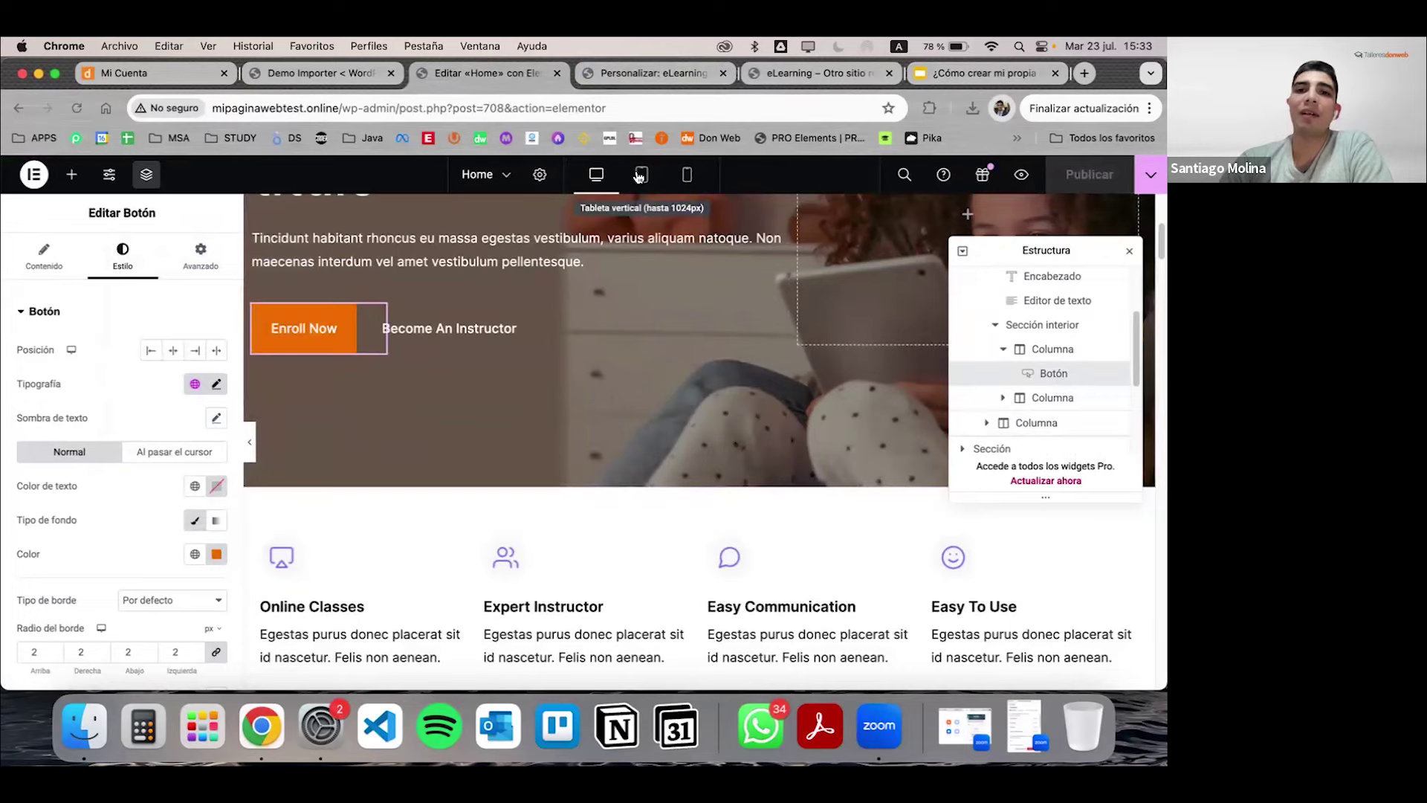
Step: Exit the theme customizer and open the Masteriyo dashboard in the WordPress admin
click(636, 73)
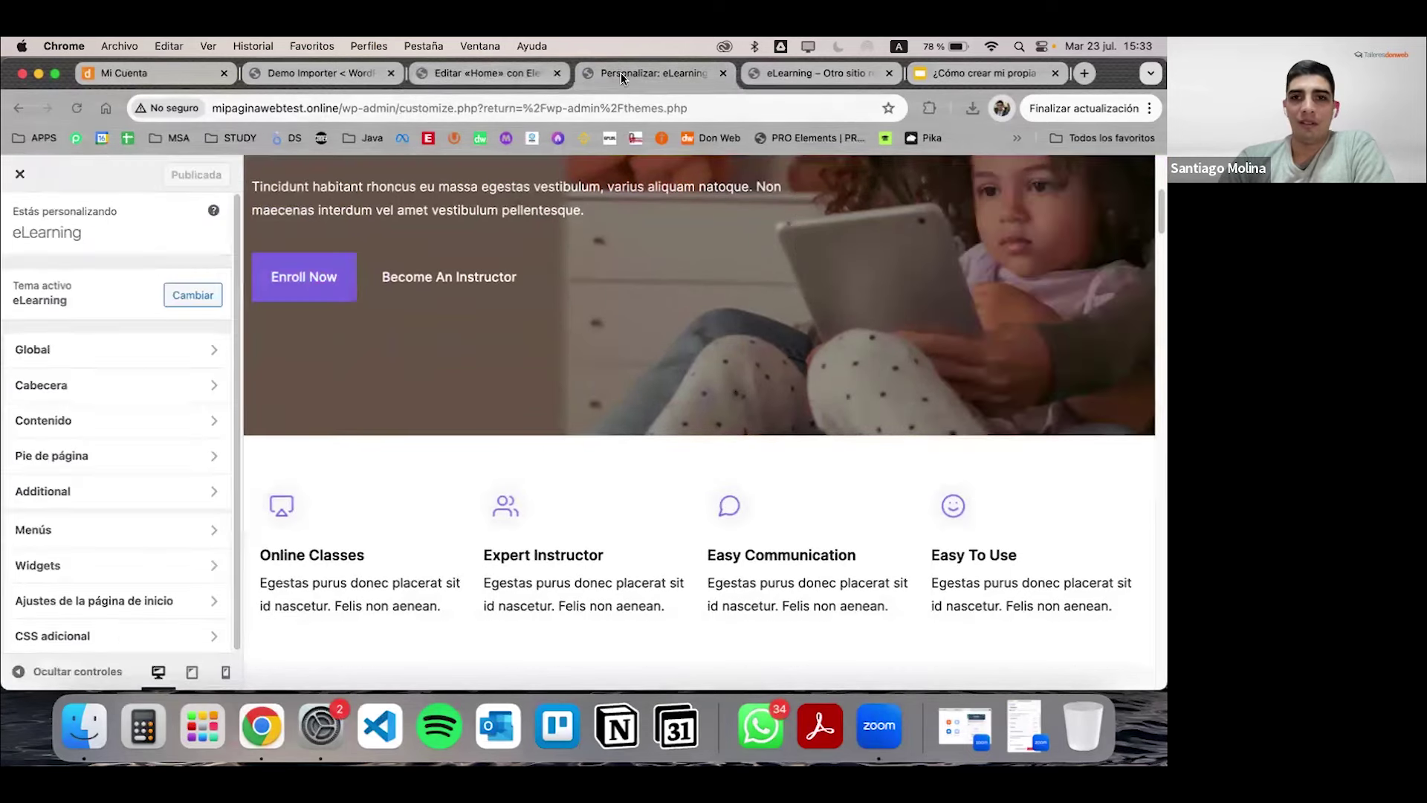
click(20, 174)
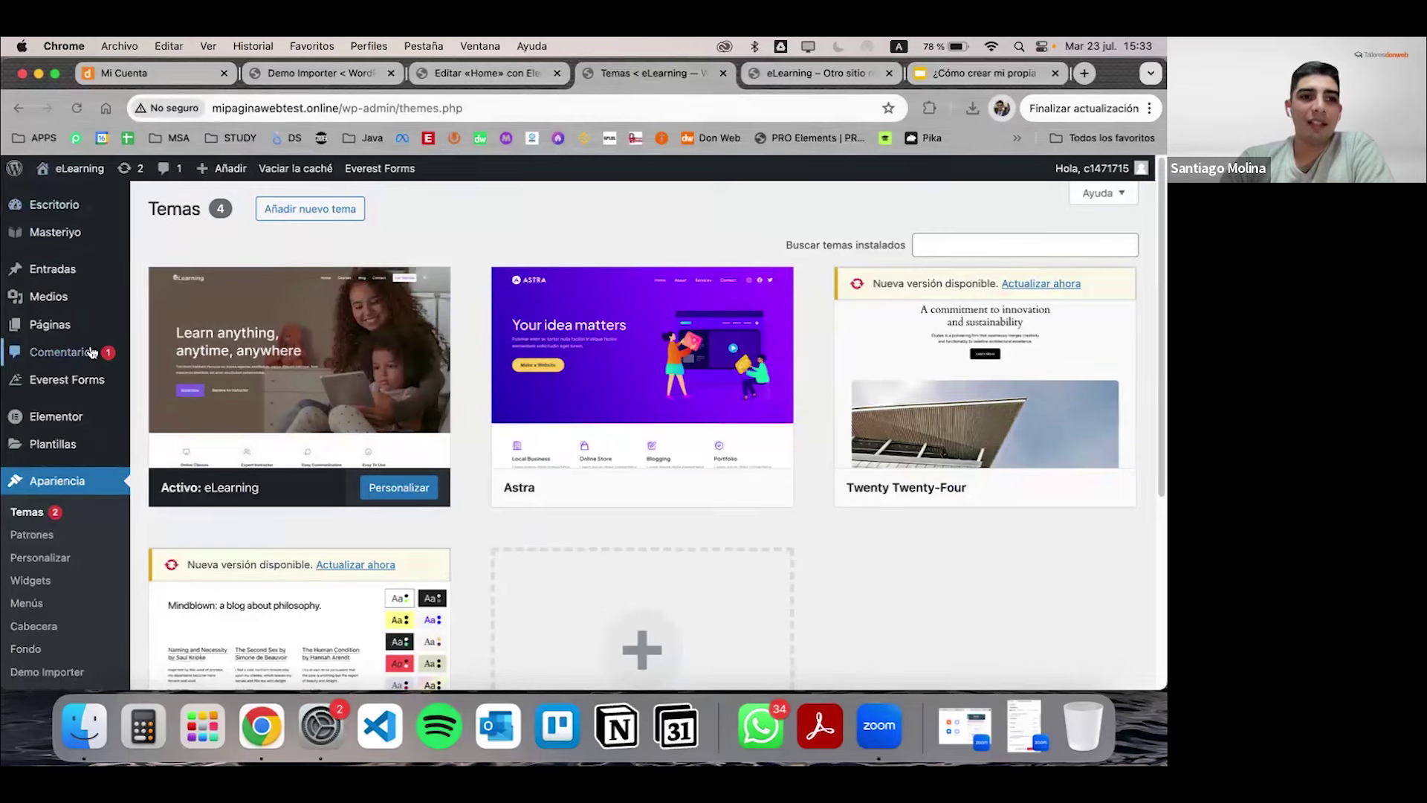
mouse_move(67, 237)
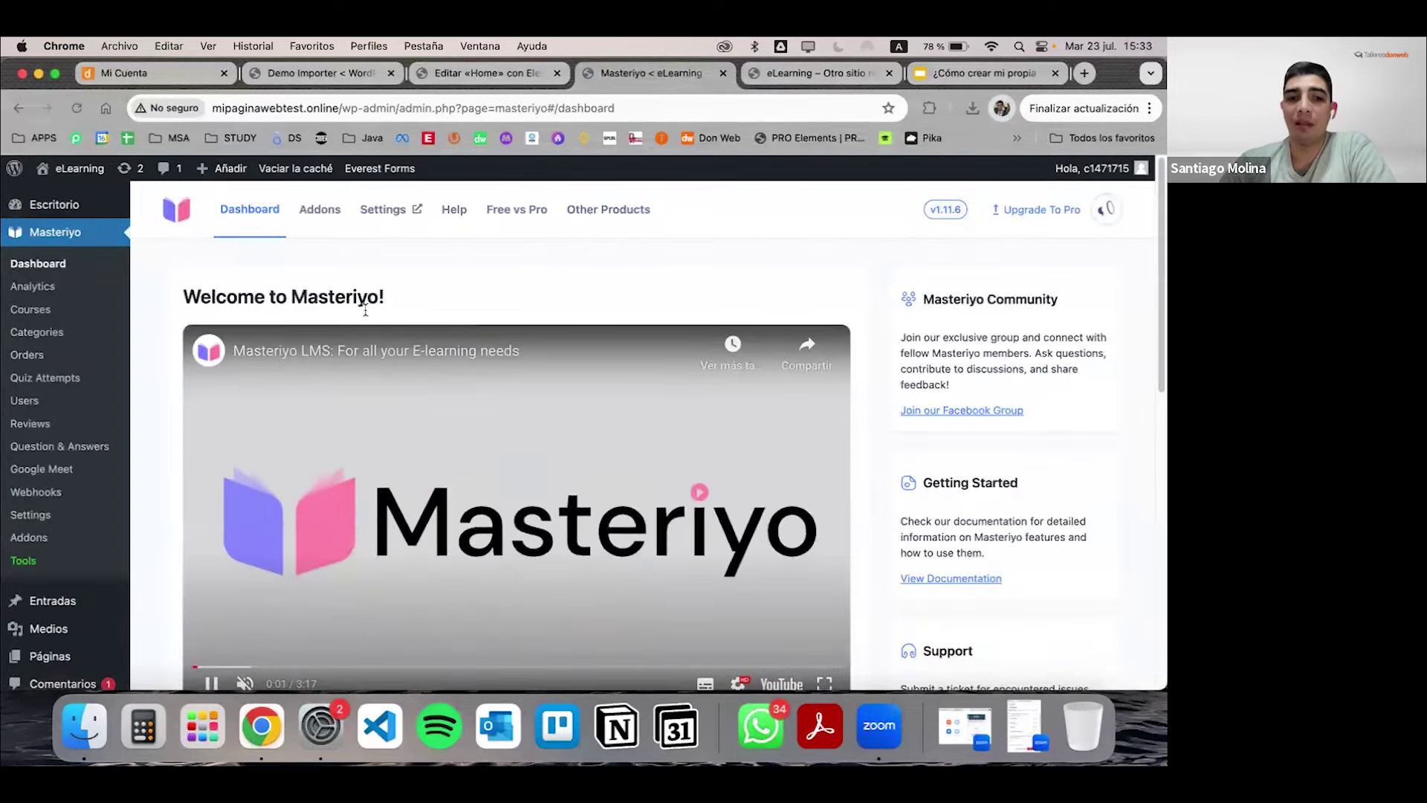
scroll(387, 276, down, 2)
scroll(386, 276, up, 2)
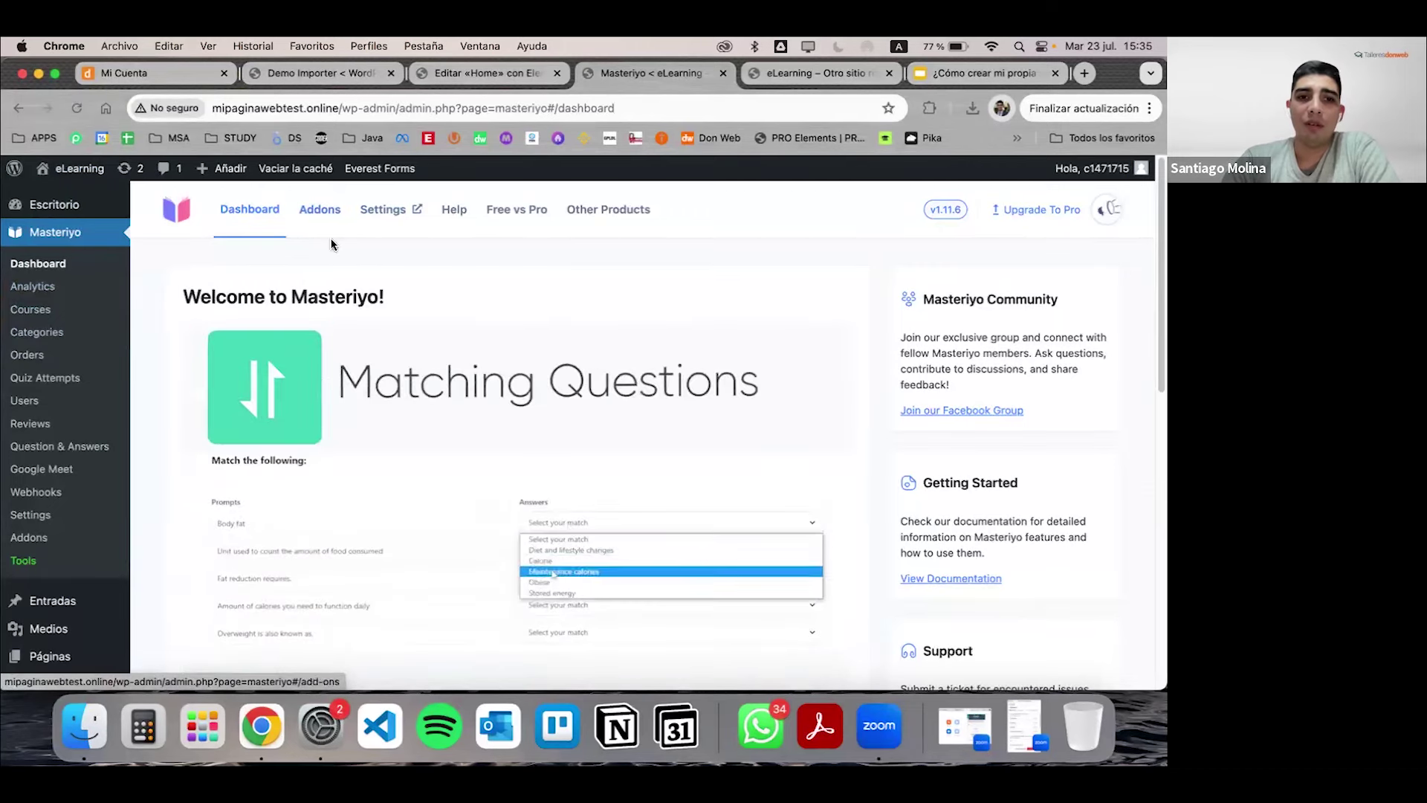
Step: Open the Masteriyo settings and review the General page assignments for courses, learning, account, checkout and instructor pages
click(381, 214)
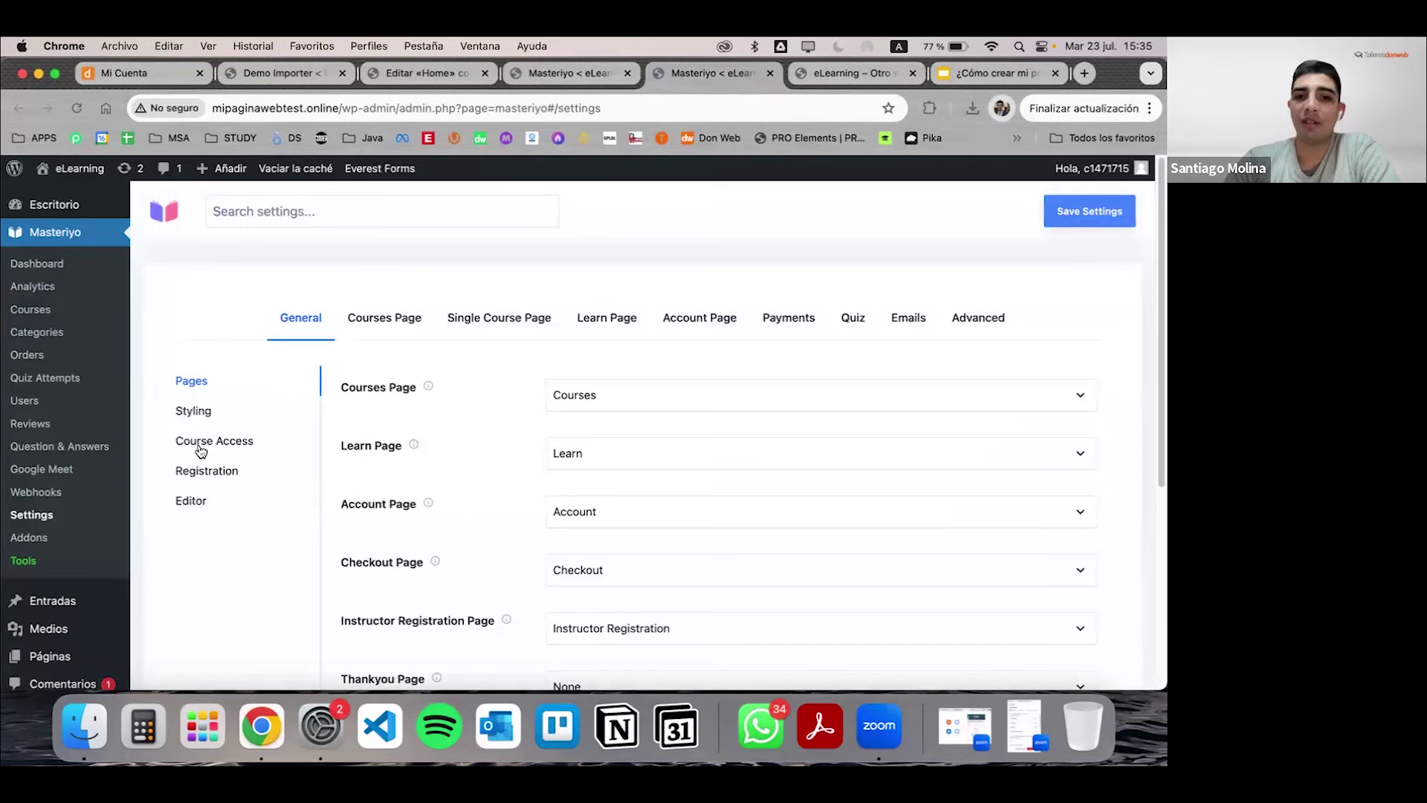
scroll(467, 408, down, 2)
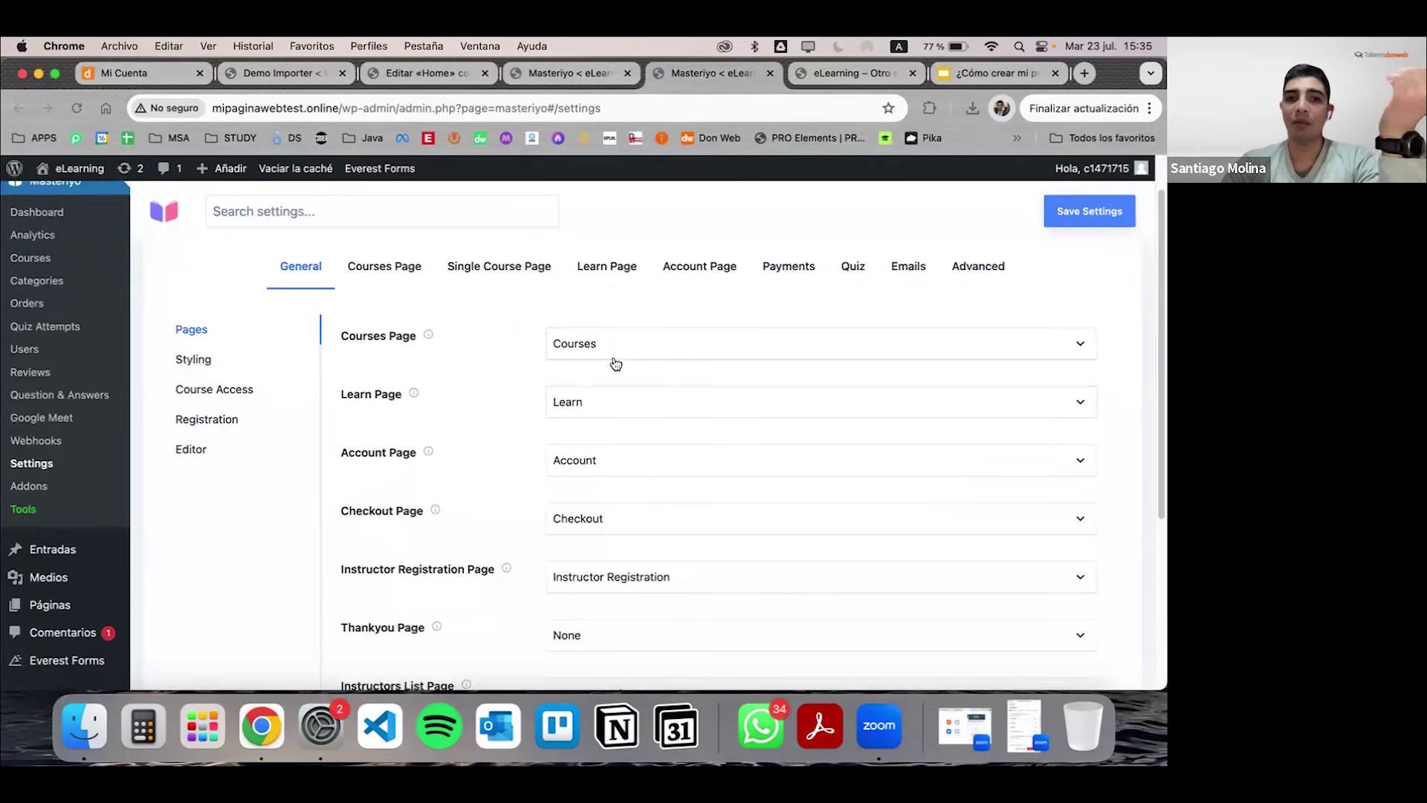
scroll(624, 342, down, 1)
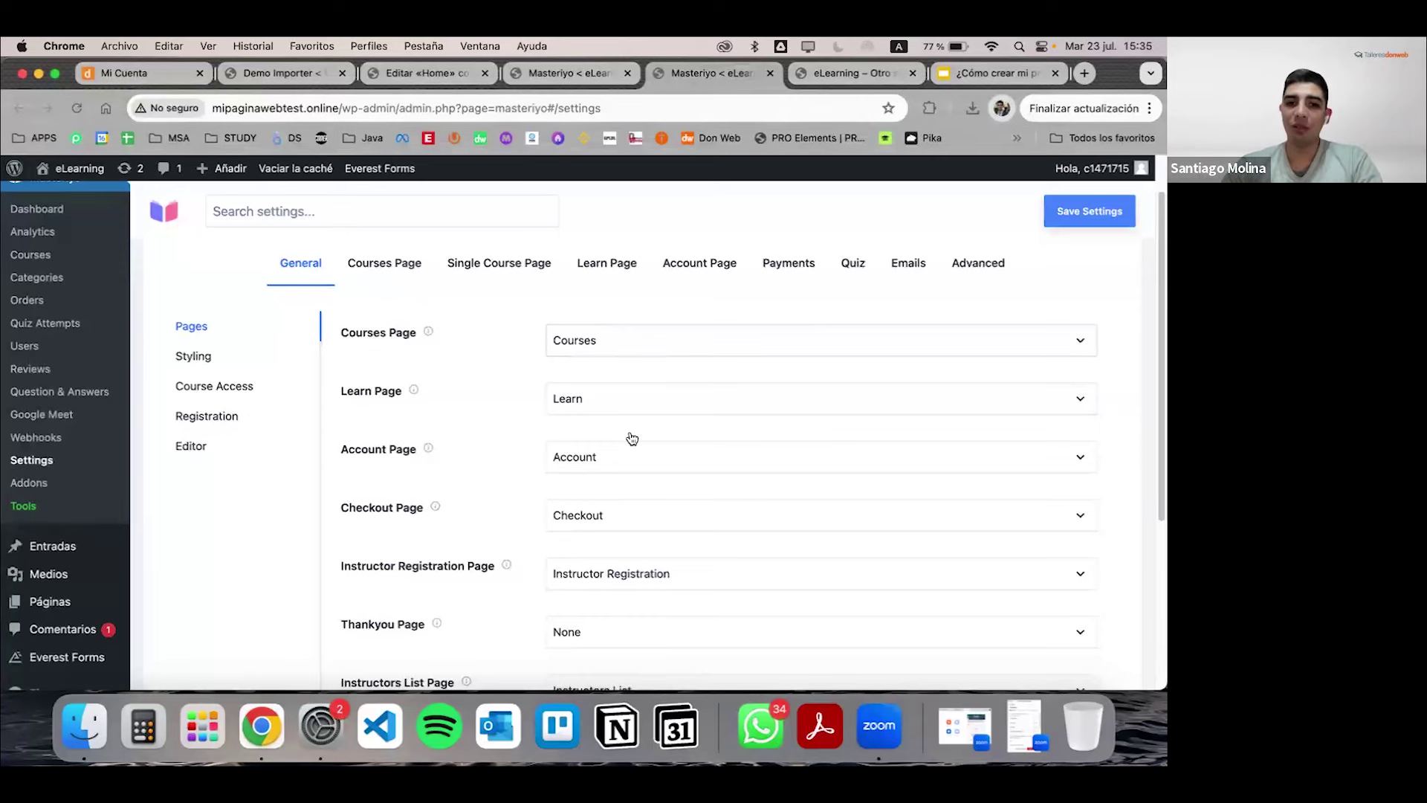
scroll(632, 567, down, 1)
scroll(632, 567, down, 1)
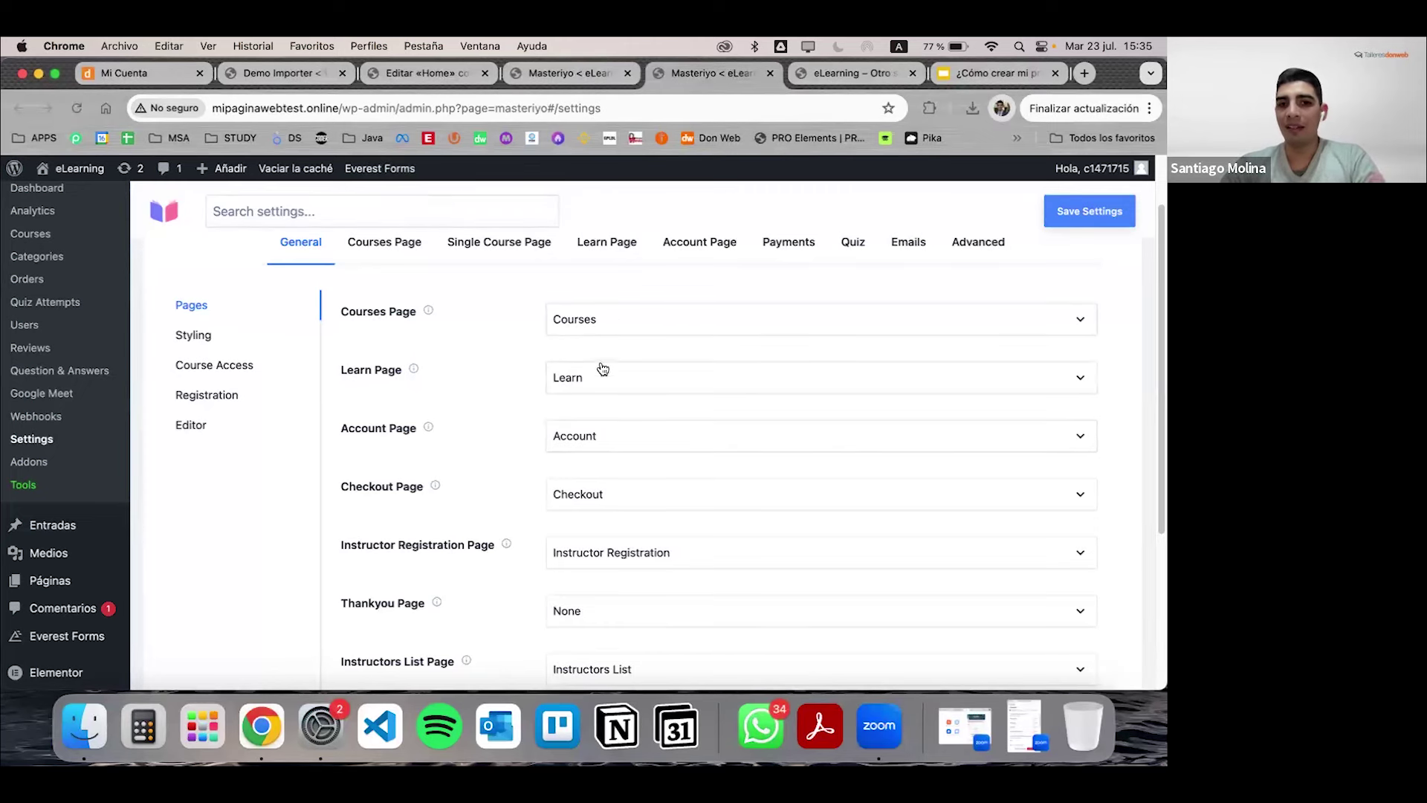
Step: Look over the imported demo in the Demo Importer and open the site's full list of pages to examine it
click(307, 77)
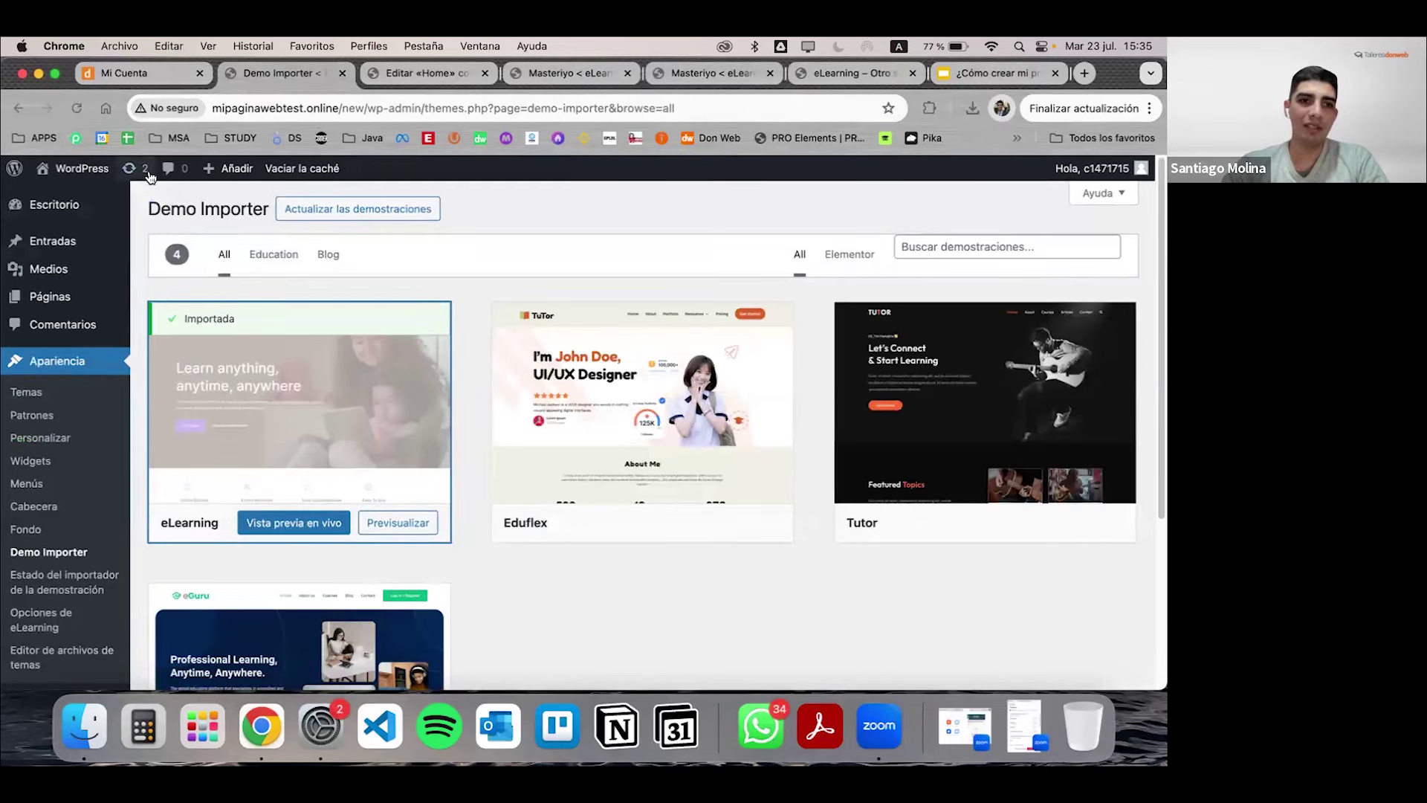
scroll(306, 367, down, 2)
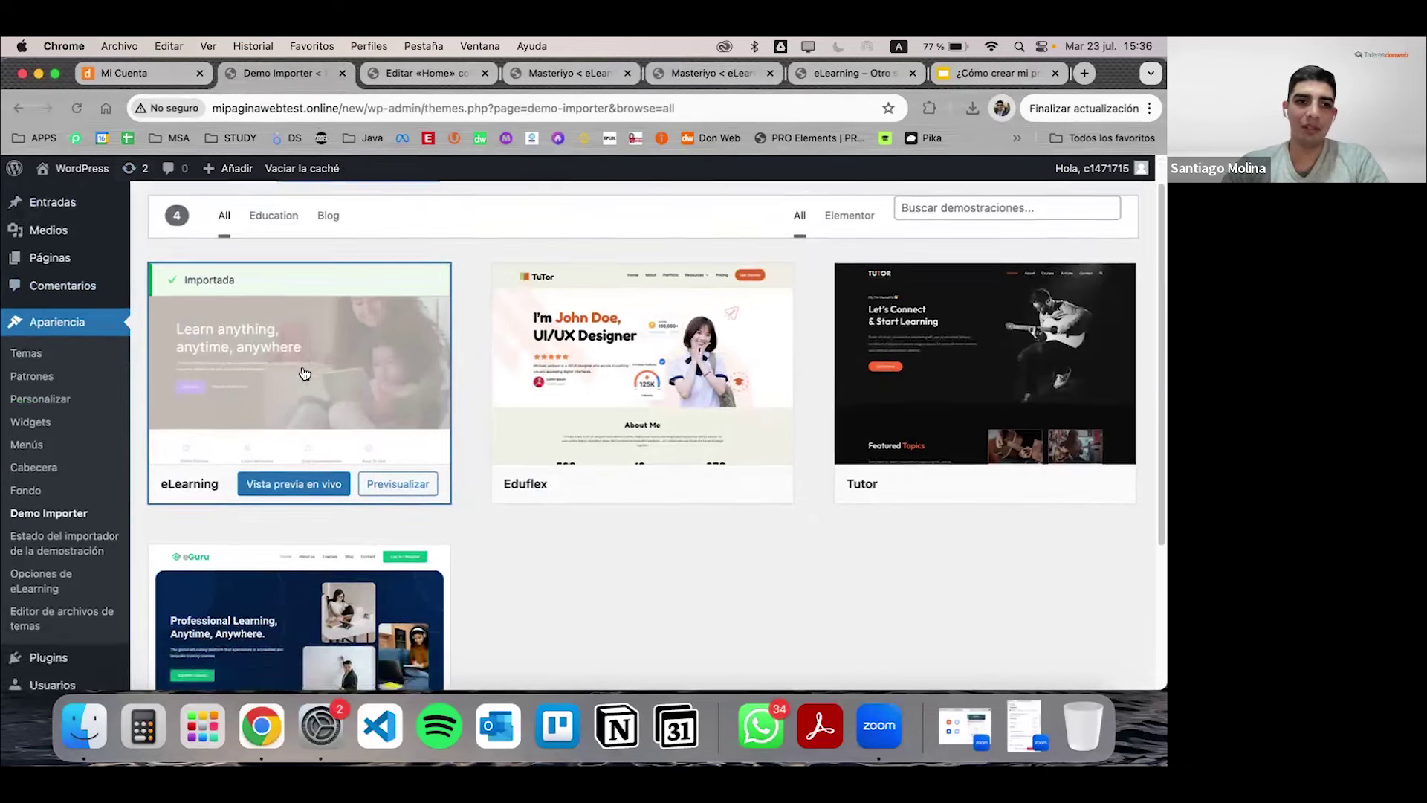
scroll(305, 373, down, 5)
scroll(169, 309, up, 6)
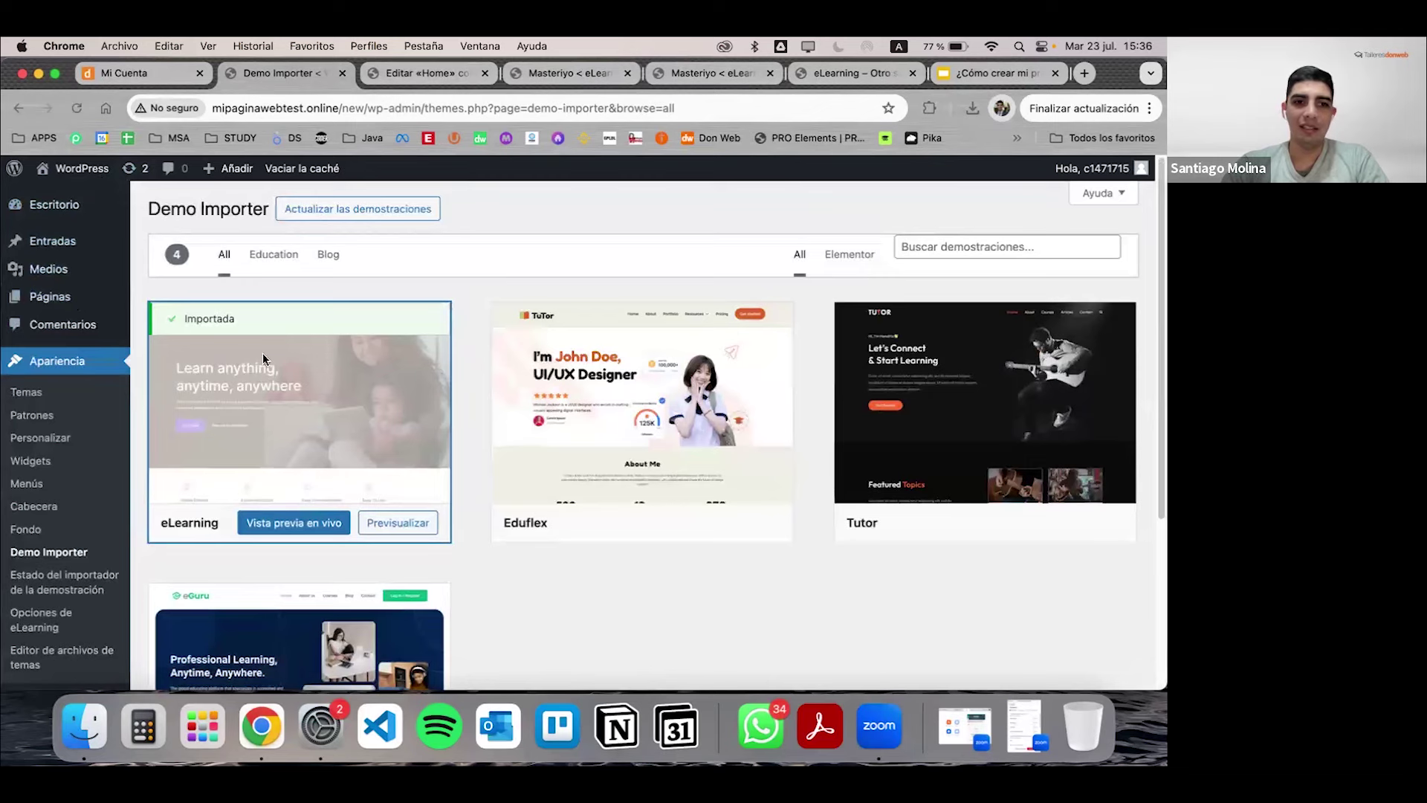
click(78, 297)
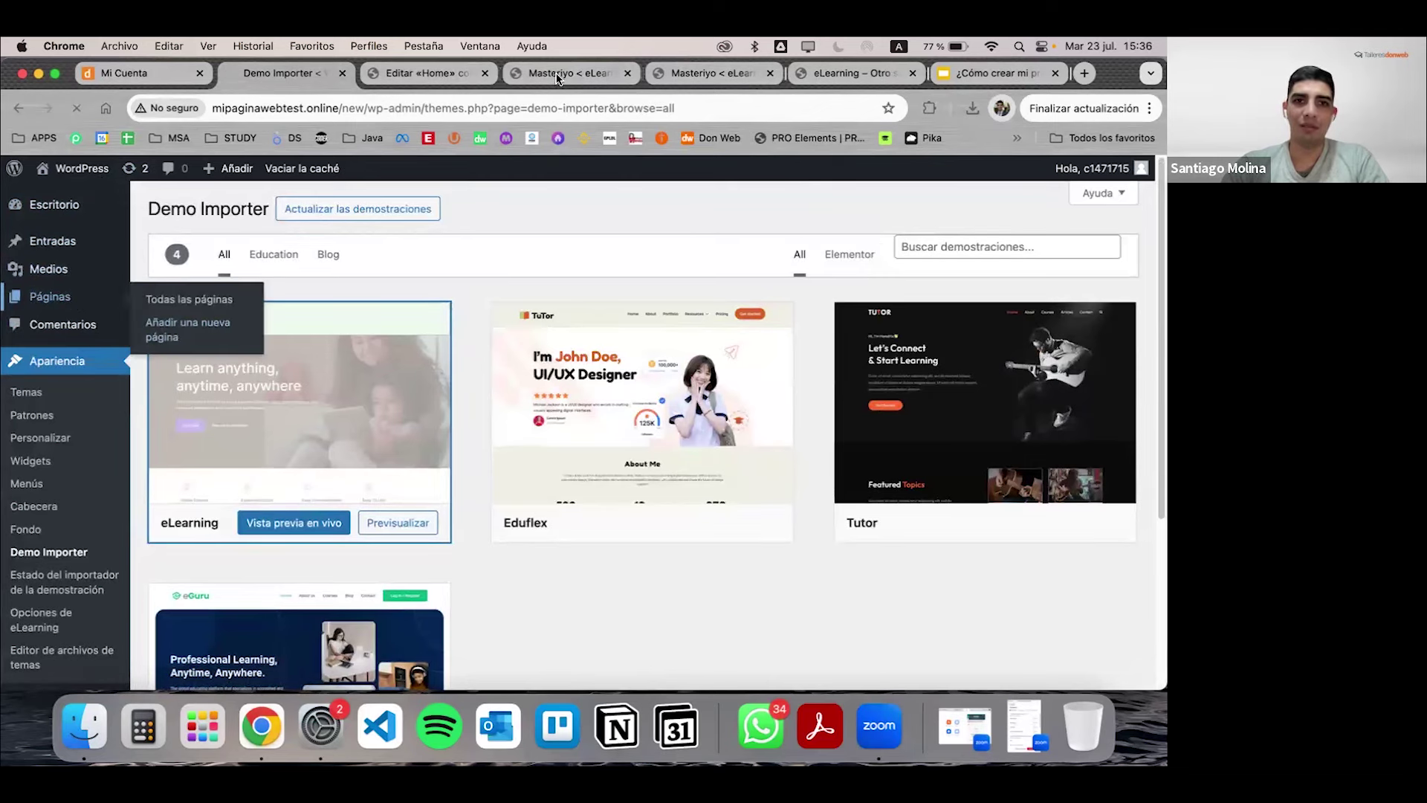
scroll(396, 346, down, 5)
scroll(385, 412, down, 2)
scroll(274, 292, up, 8)
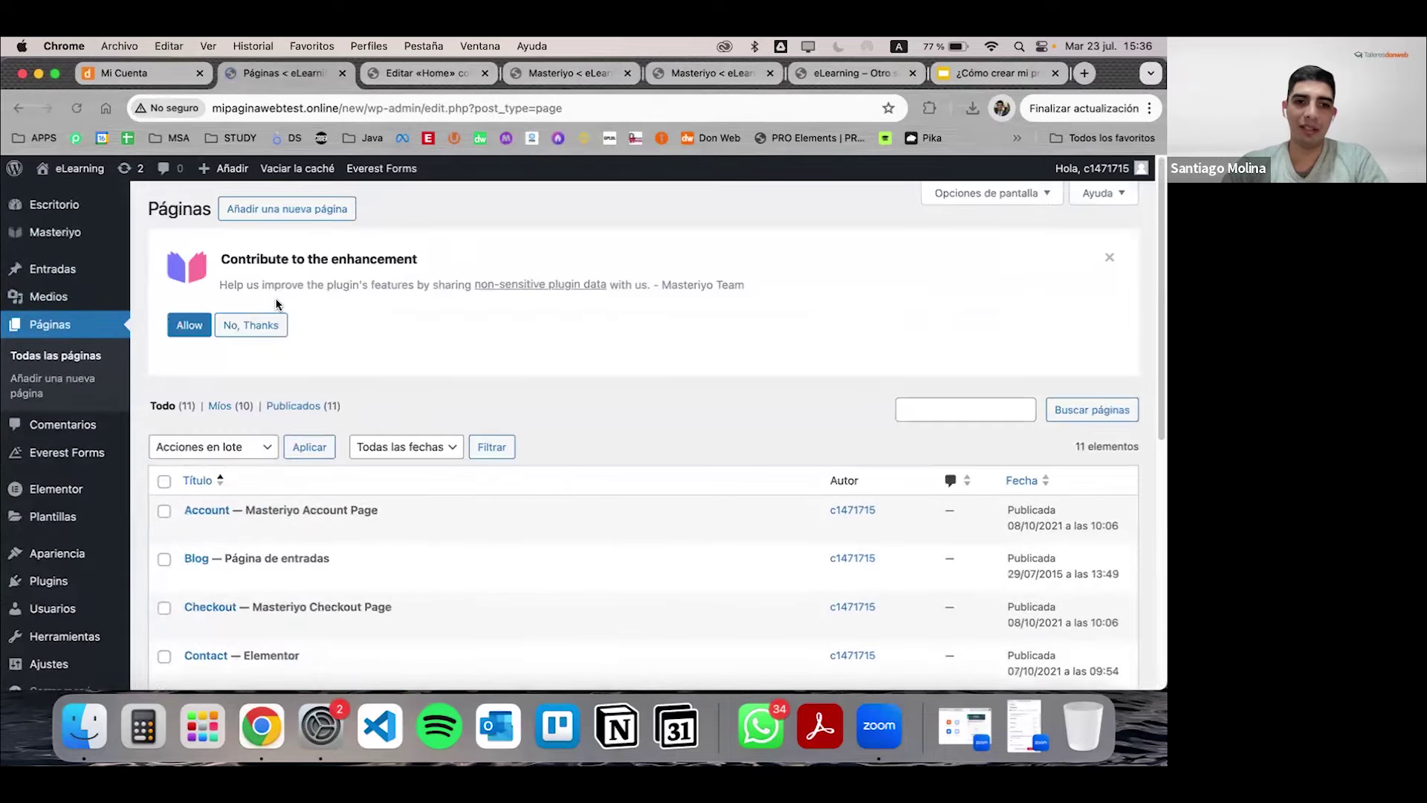
Step: Return to the Masteriyo settings and look through the remaining General page assignments down to the Instructors List page
click(548, 77)
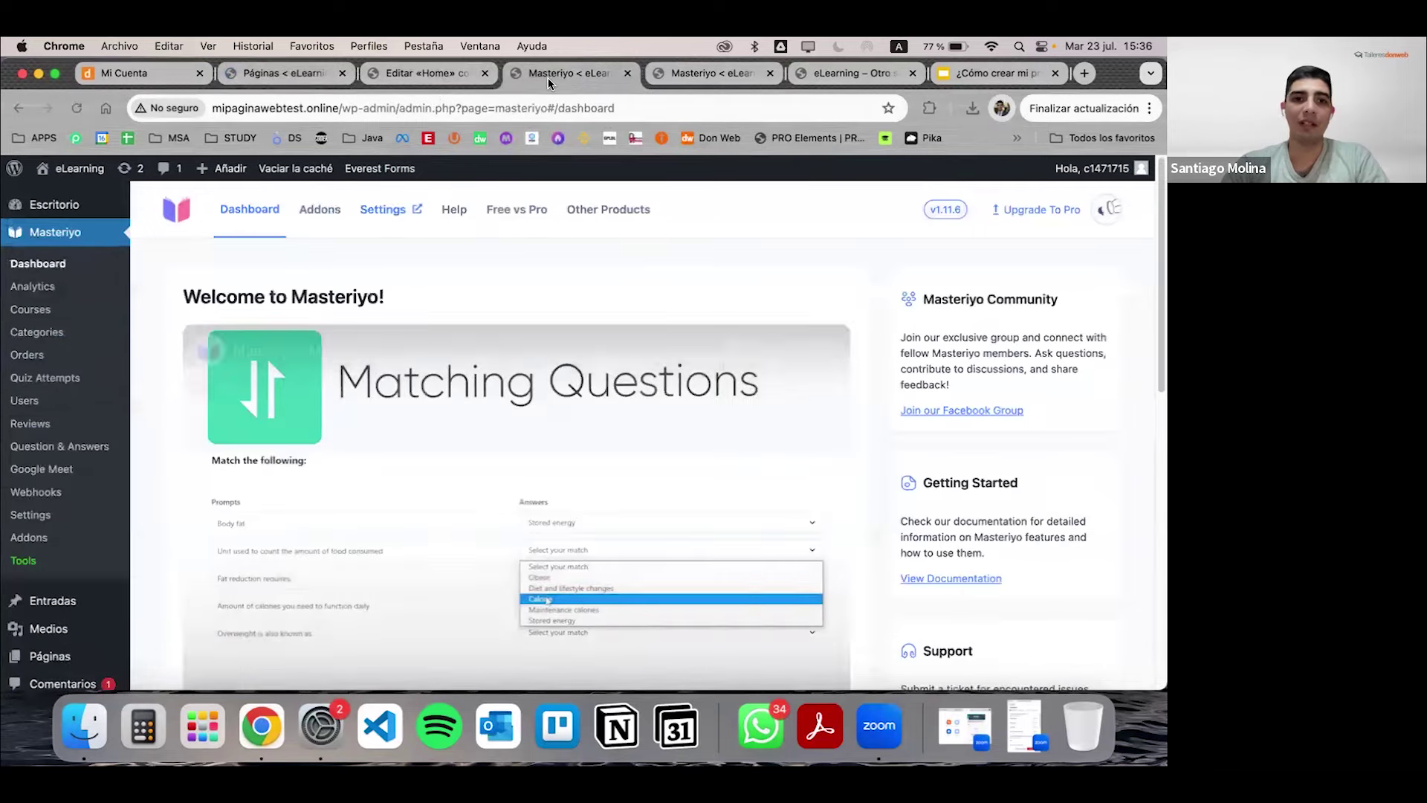
click(683, 74)
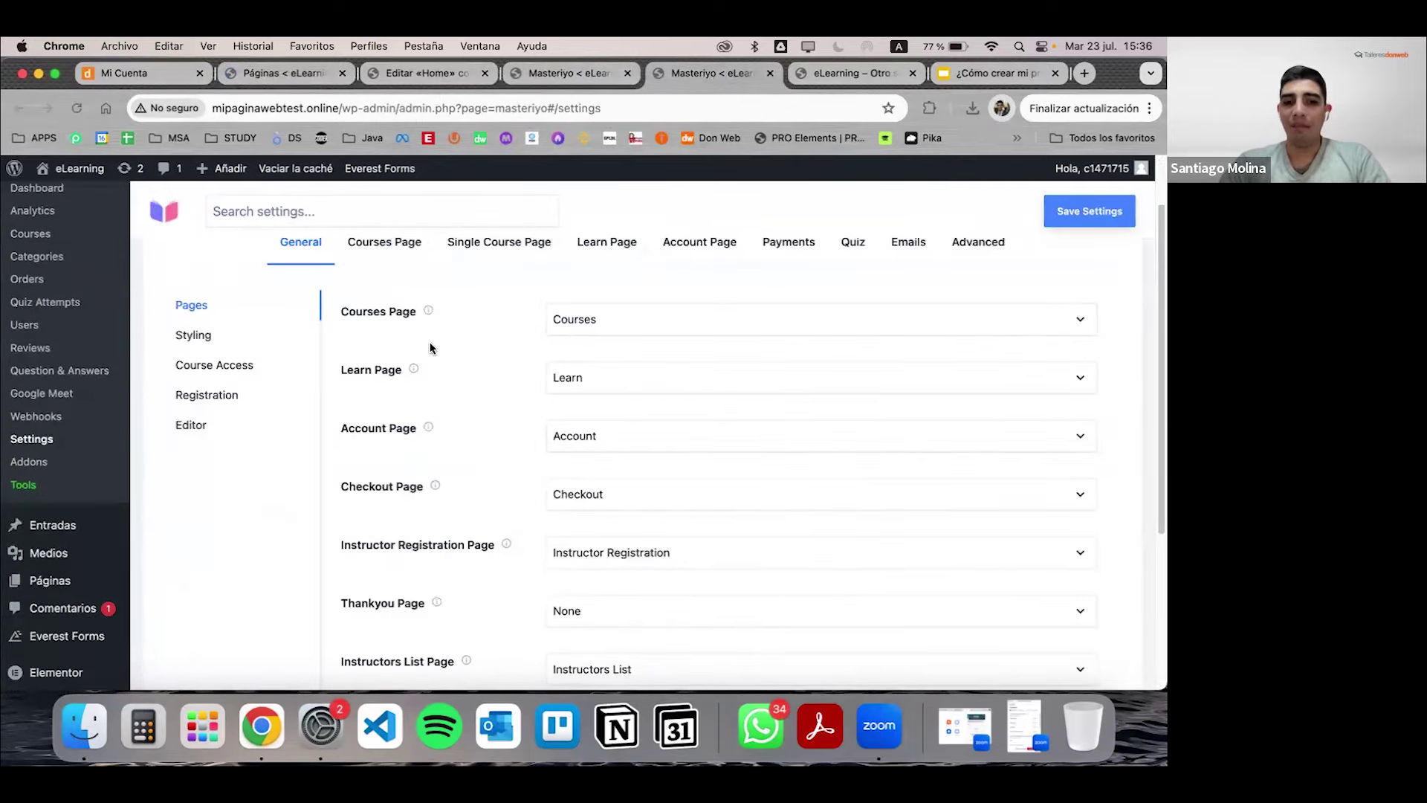
scroll(664, 413, down, 3)
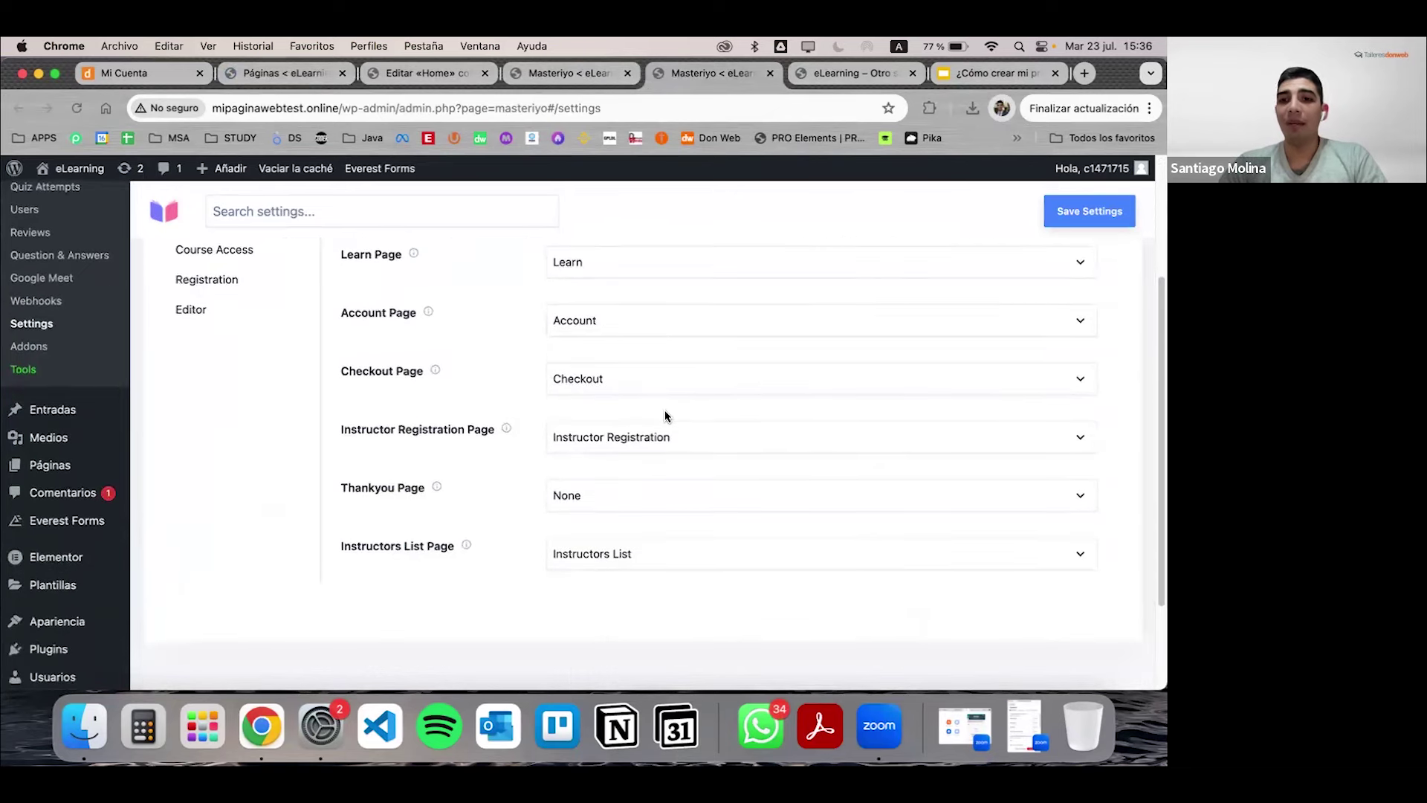
scroll(665, 416, up, 5)
Step: Examine the Courses Page display options and visible course components, along with the Single Course Page review settings
click(386, 291)
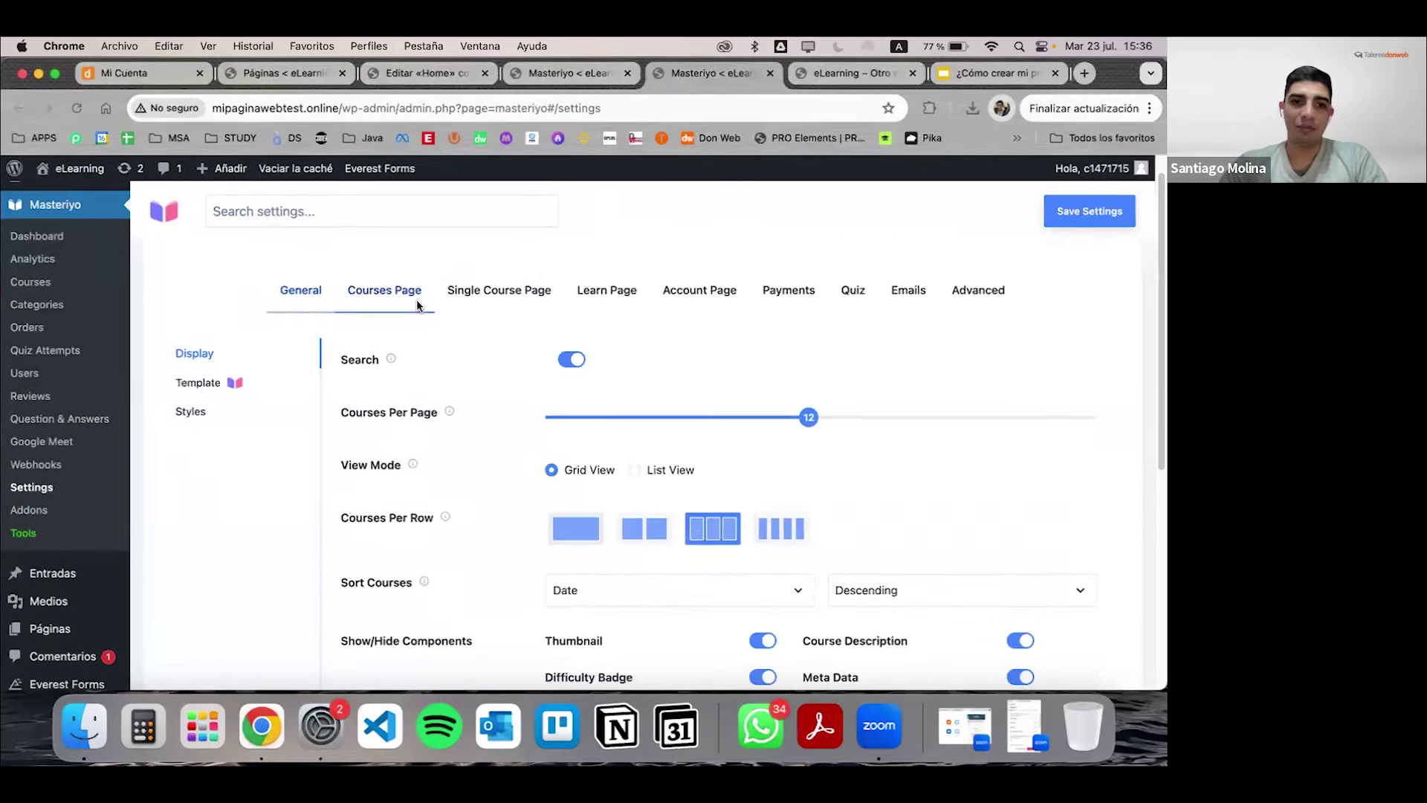
scroll(660, 473, down, 1)
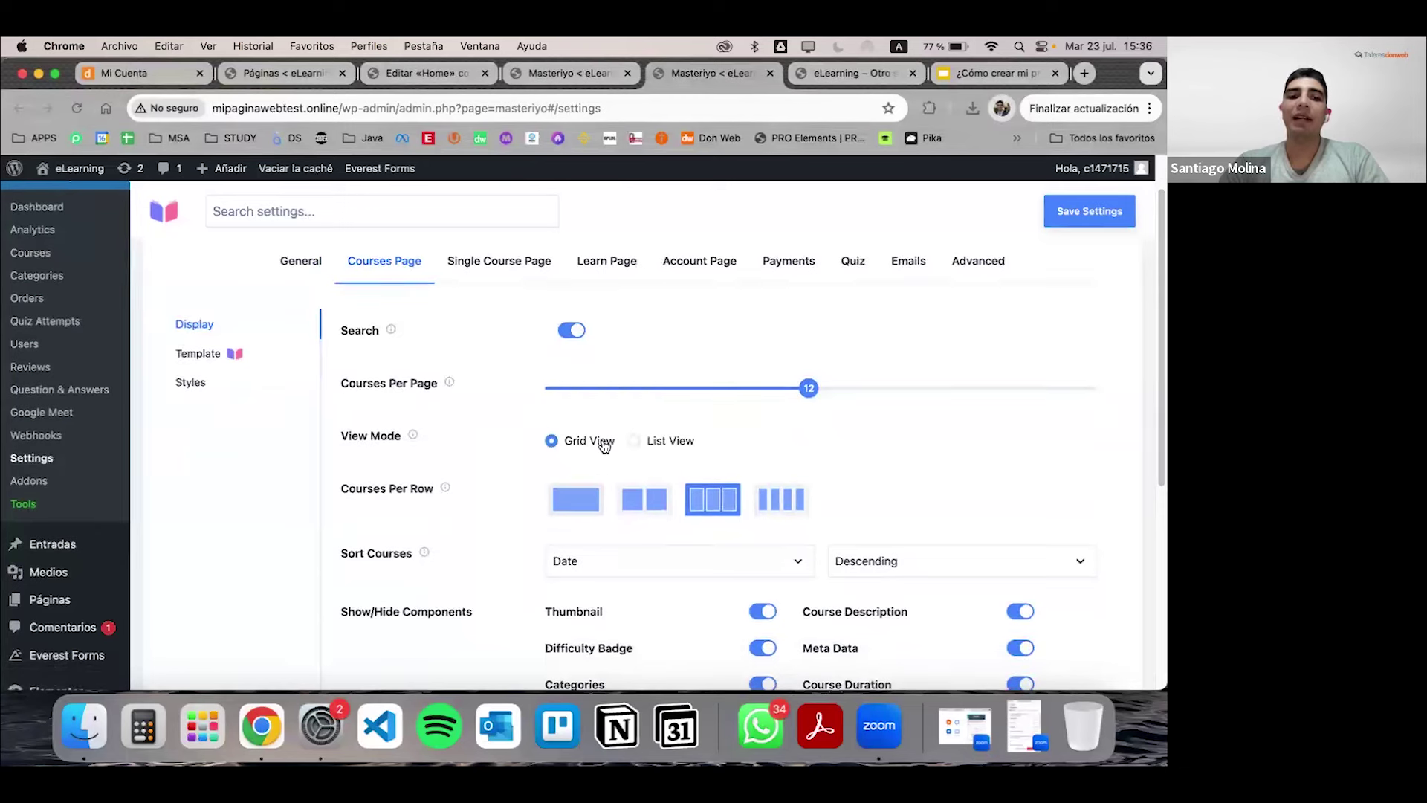
scroll(523, 387, down, 3)
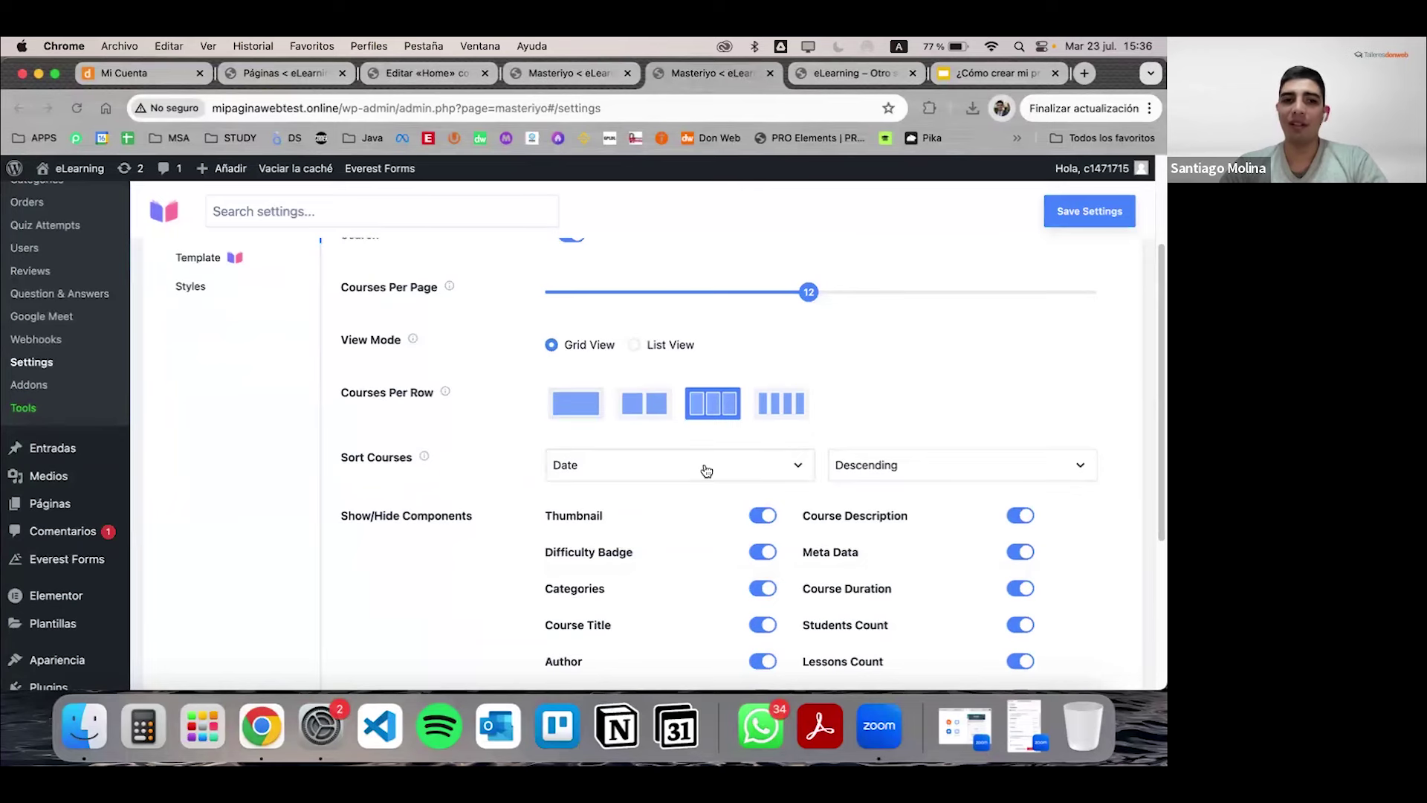
scroll(695, 372, down, 1)
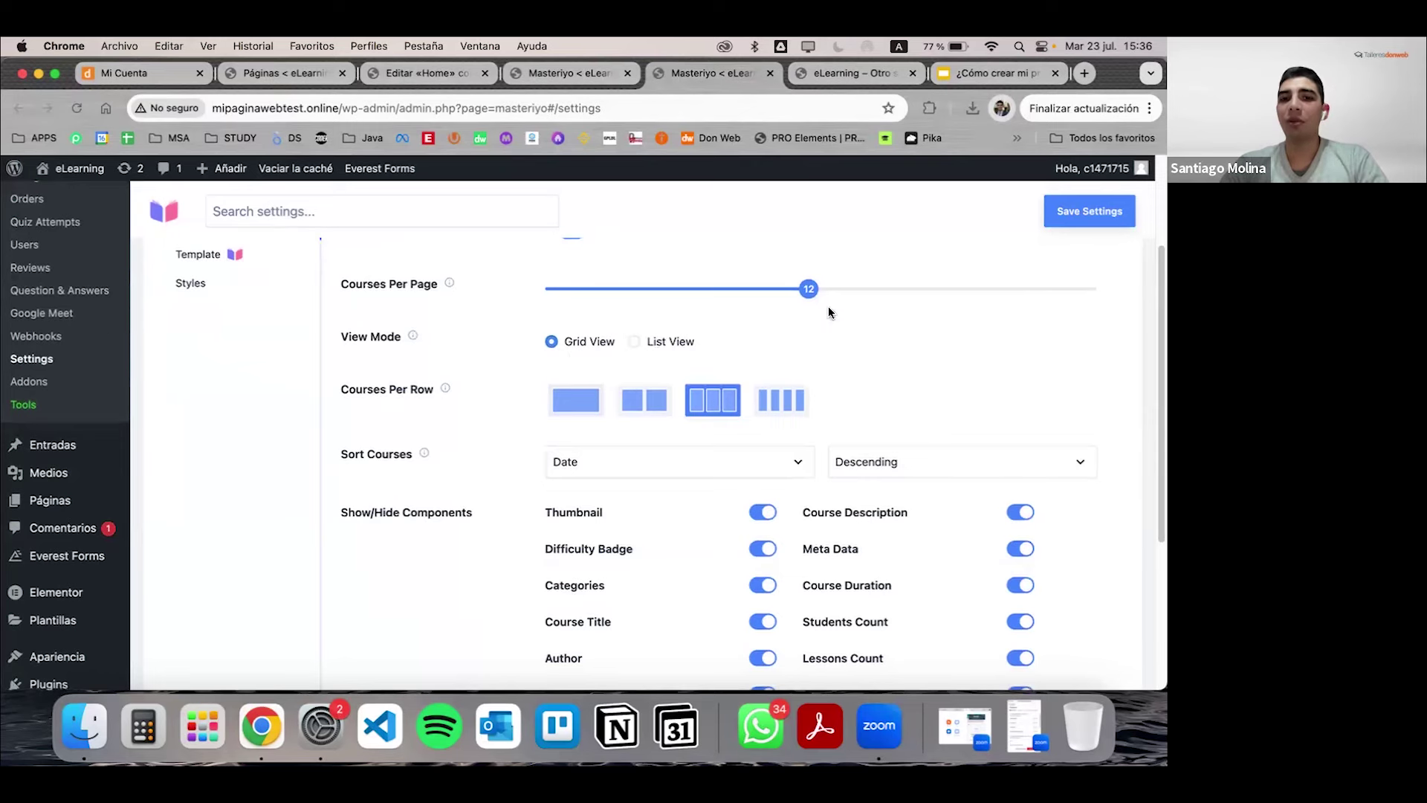
scroll(701, 359, down, 7)
scroll(701, 359, up, 4)
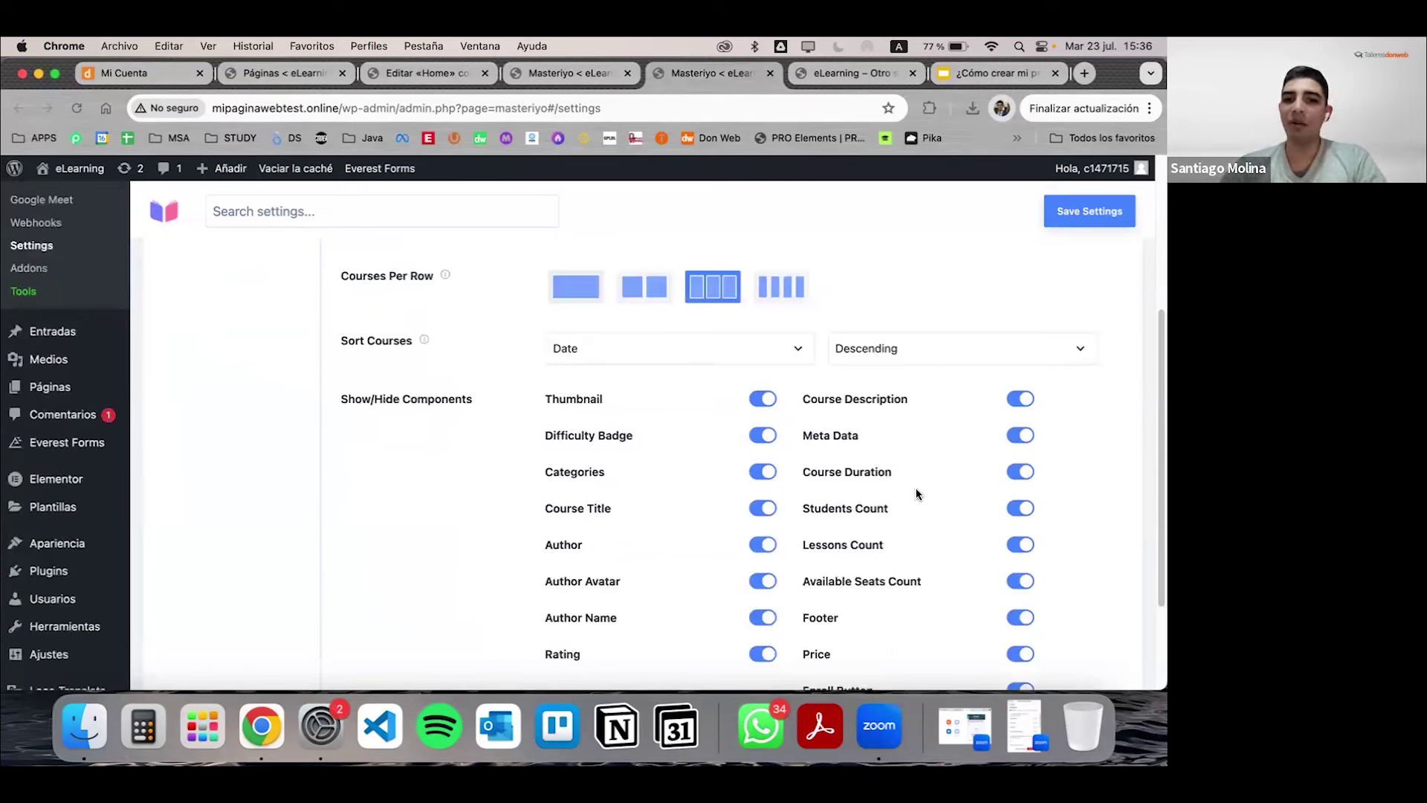
scroll(705, 440, up, 5)
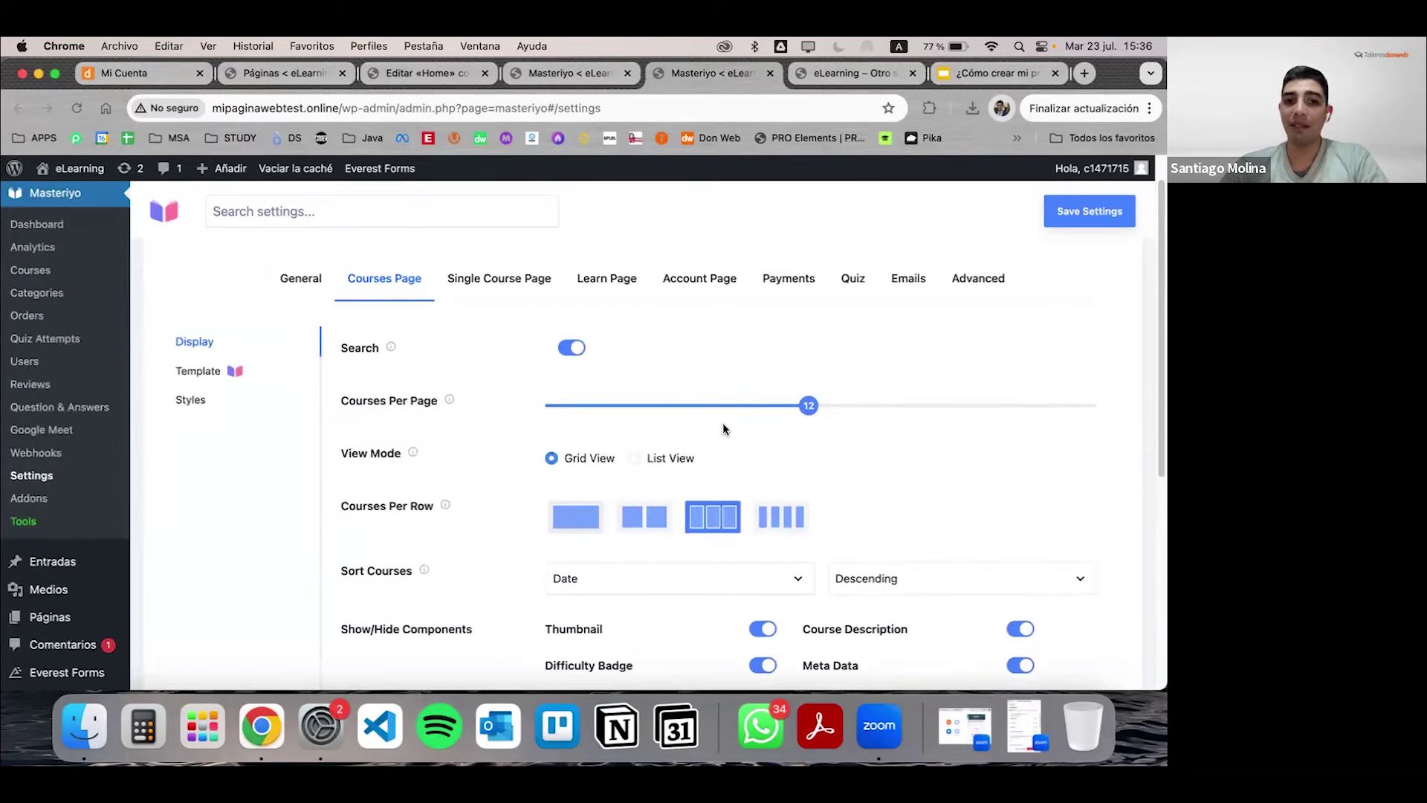
click(498, 278)
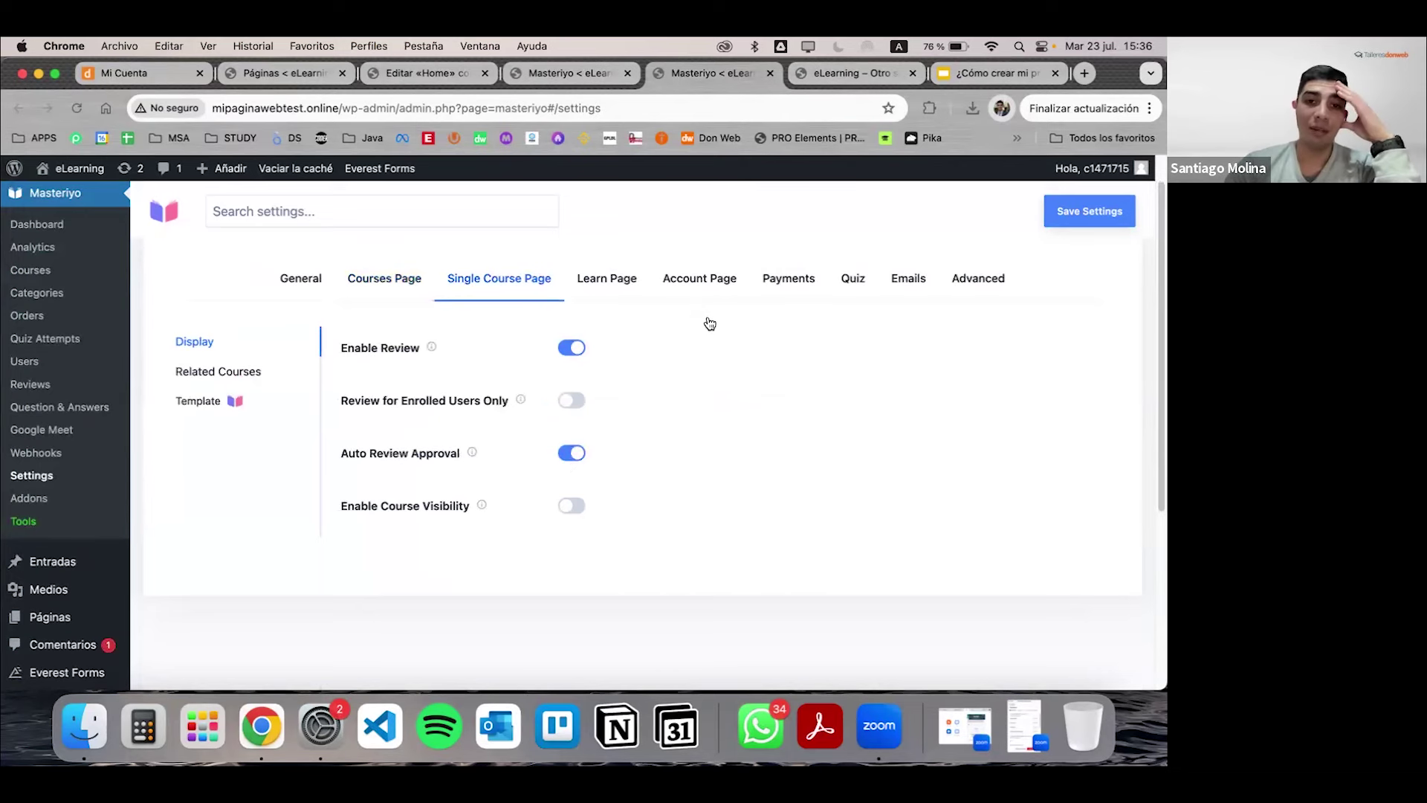
Step: Set the Learn Page logo to the donweb image from the media library and save the Masteriyo settings
click(593, 287)
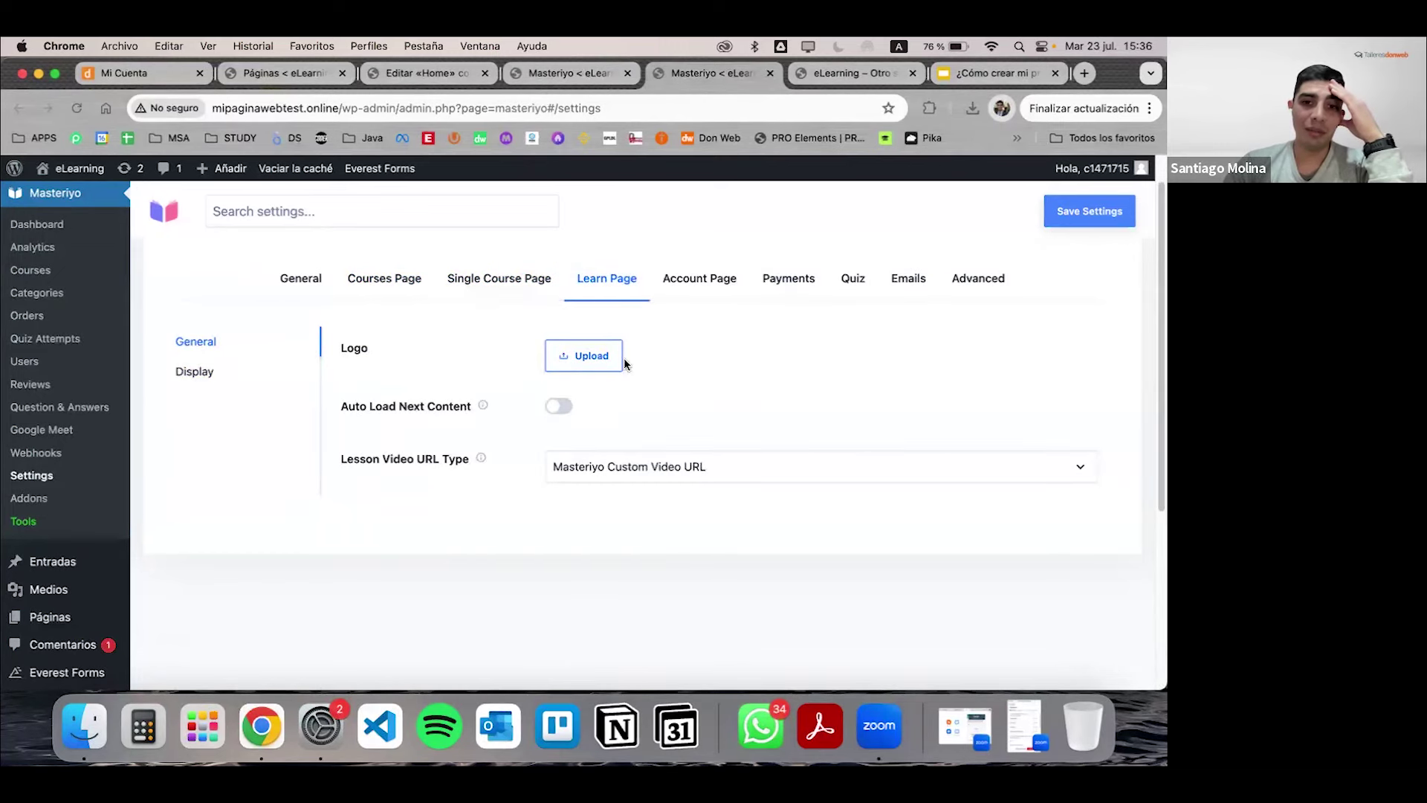
click(587, 355)
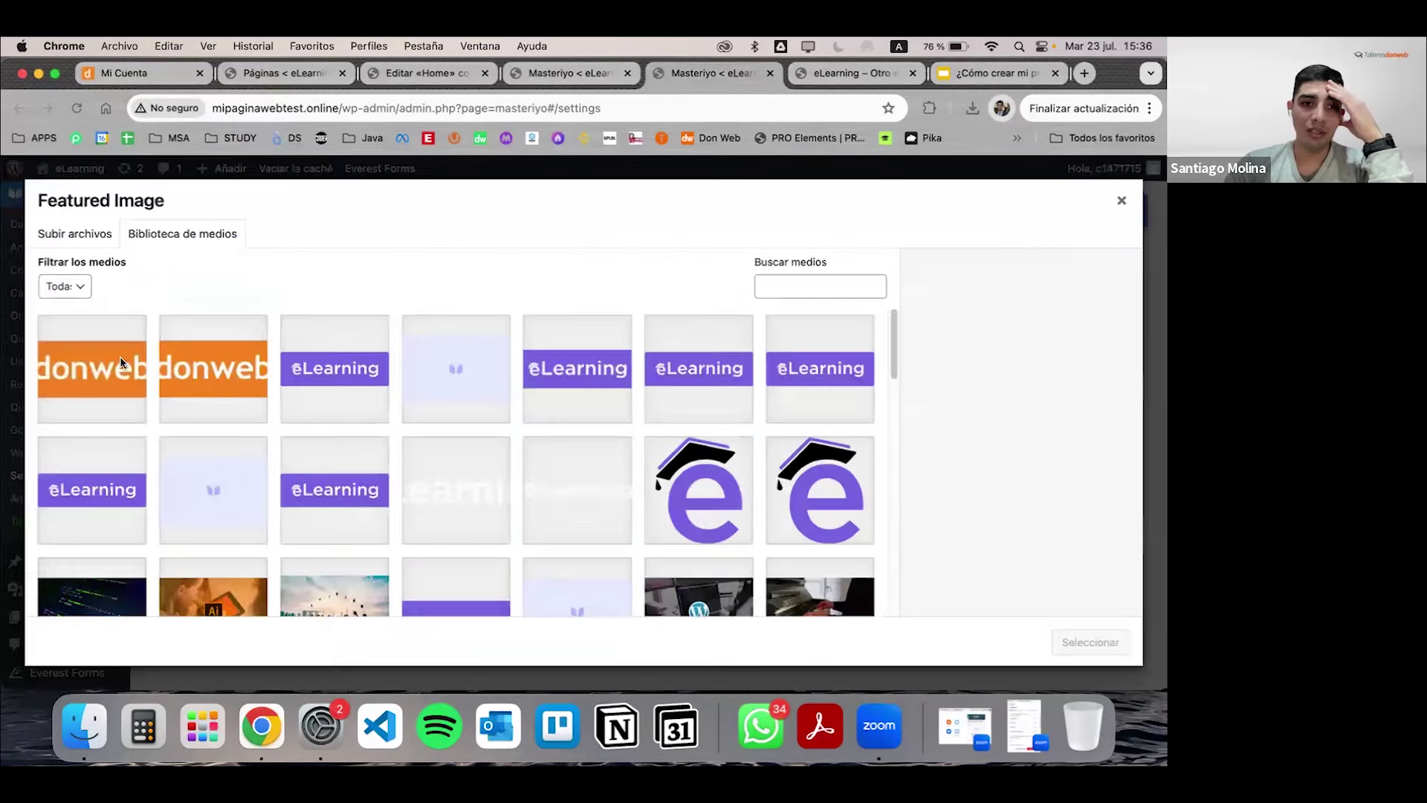
click(121, 362)
click(1086, 642)
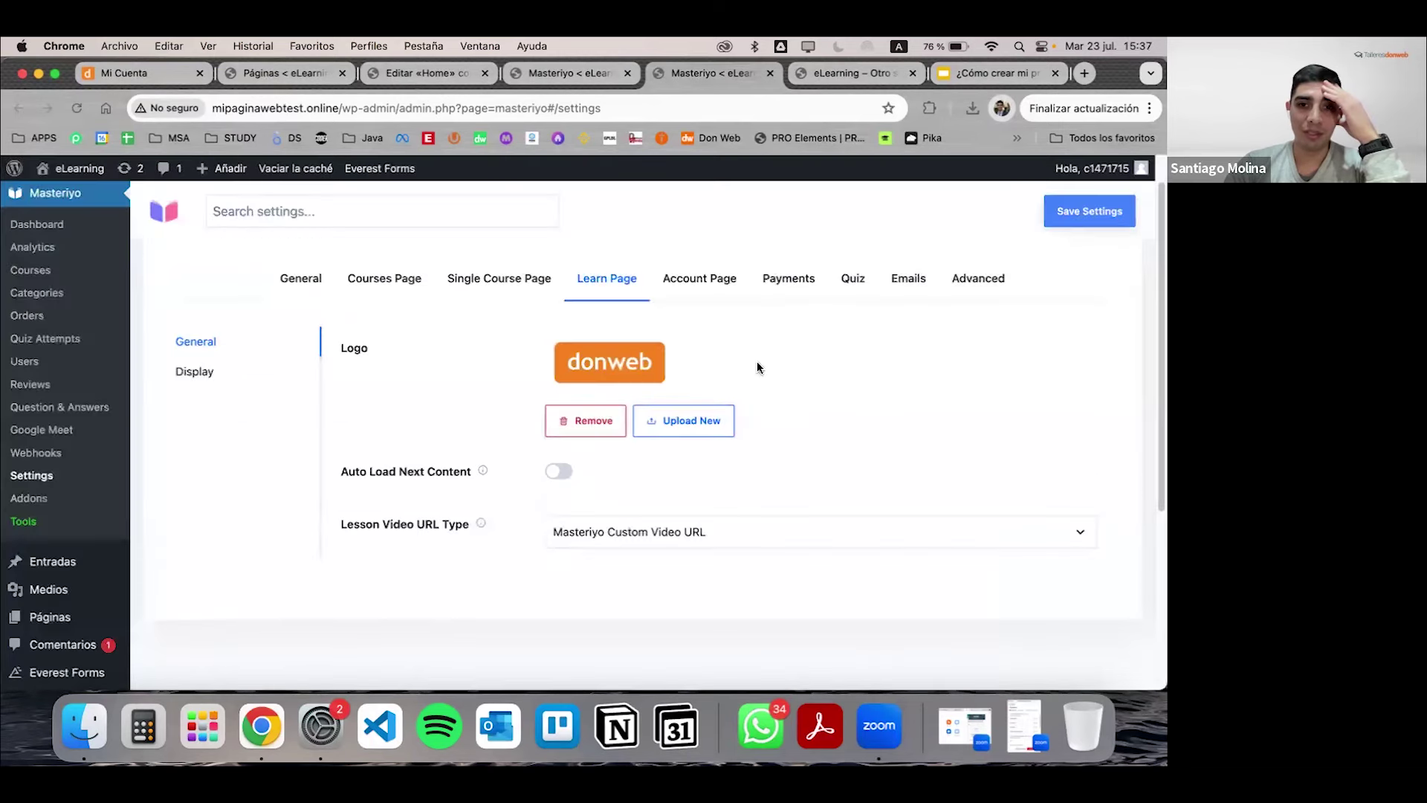
click(1118, 213)
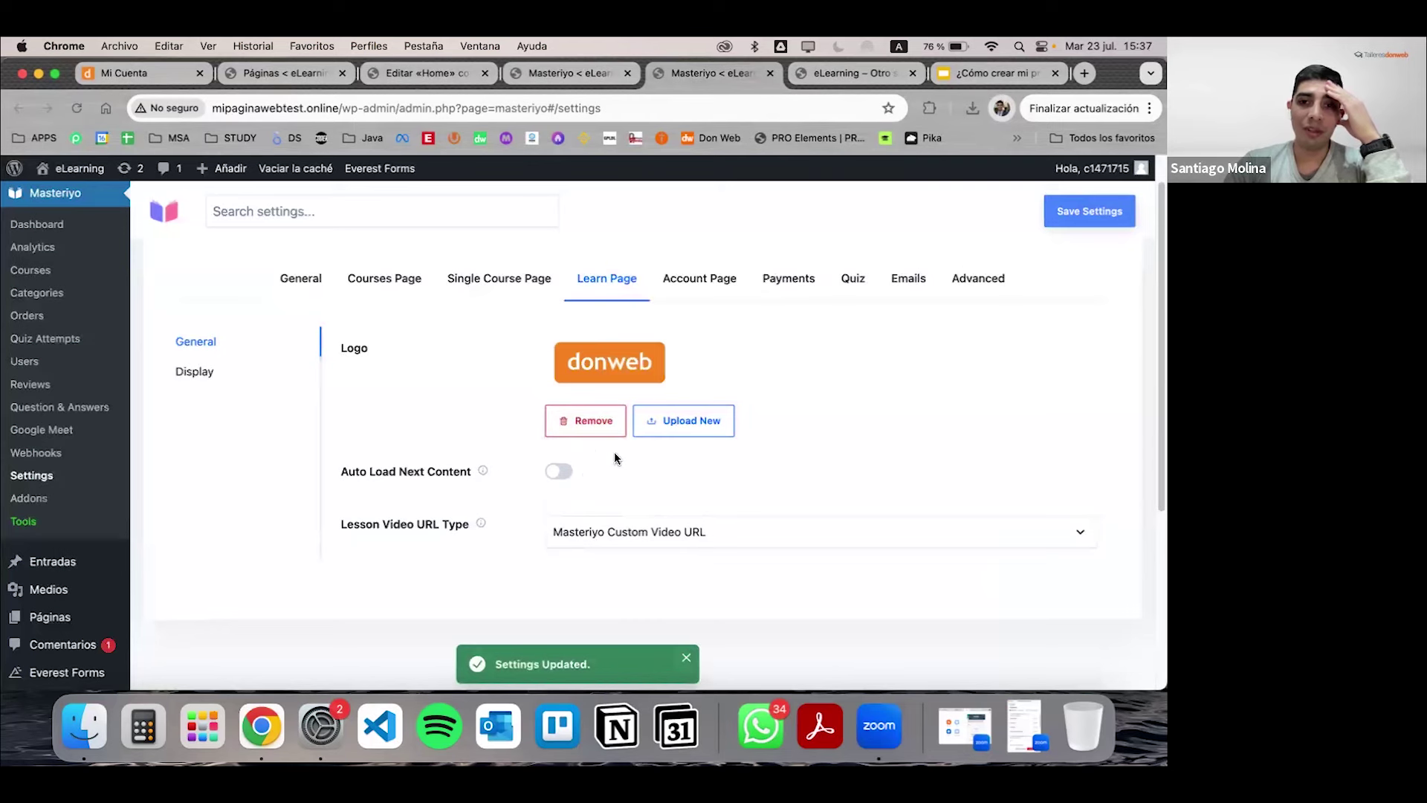
Step: Enable Standard Paypal in the Masteriyo payment settings and review its title, description and email fields
click(705, 280)
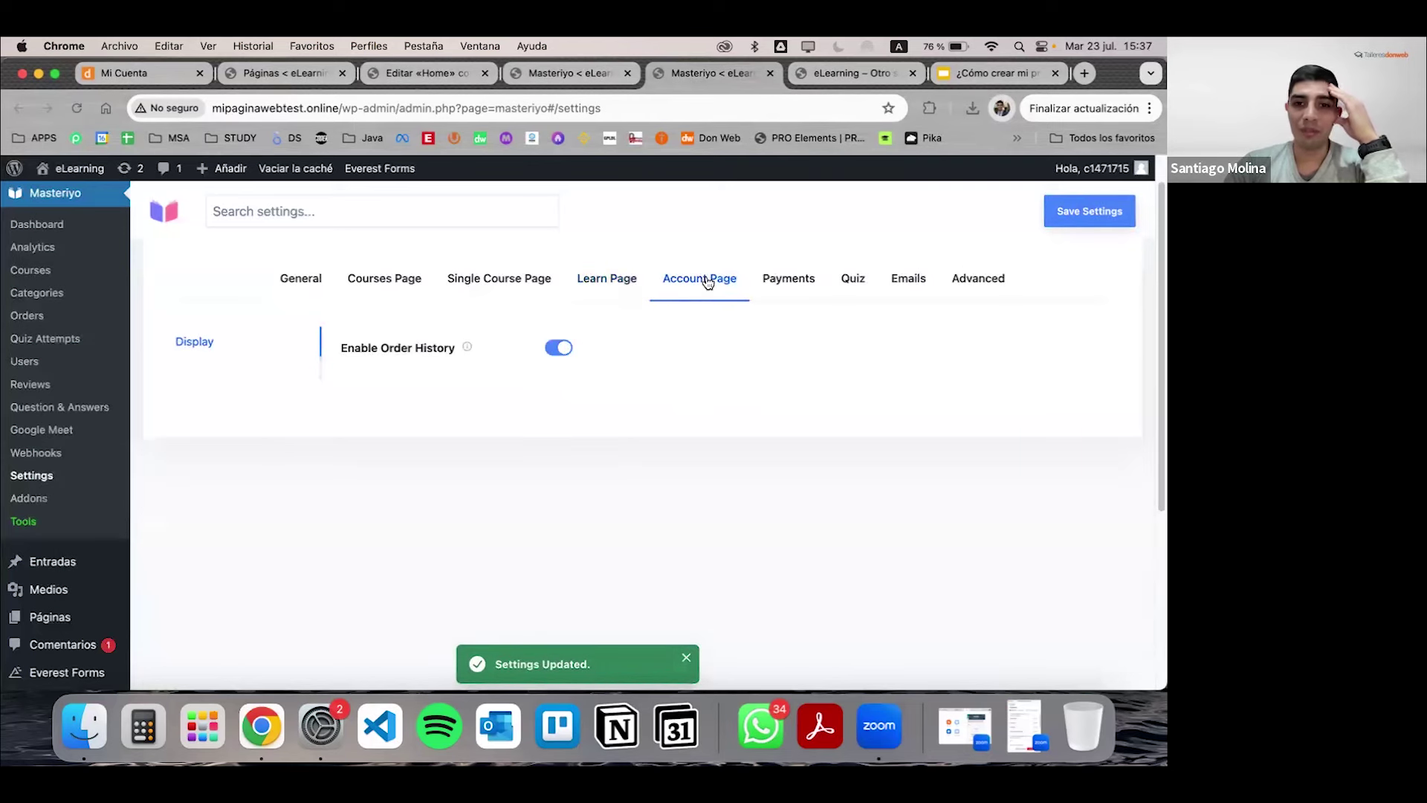
click(786, 290)
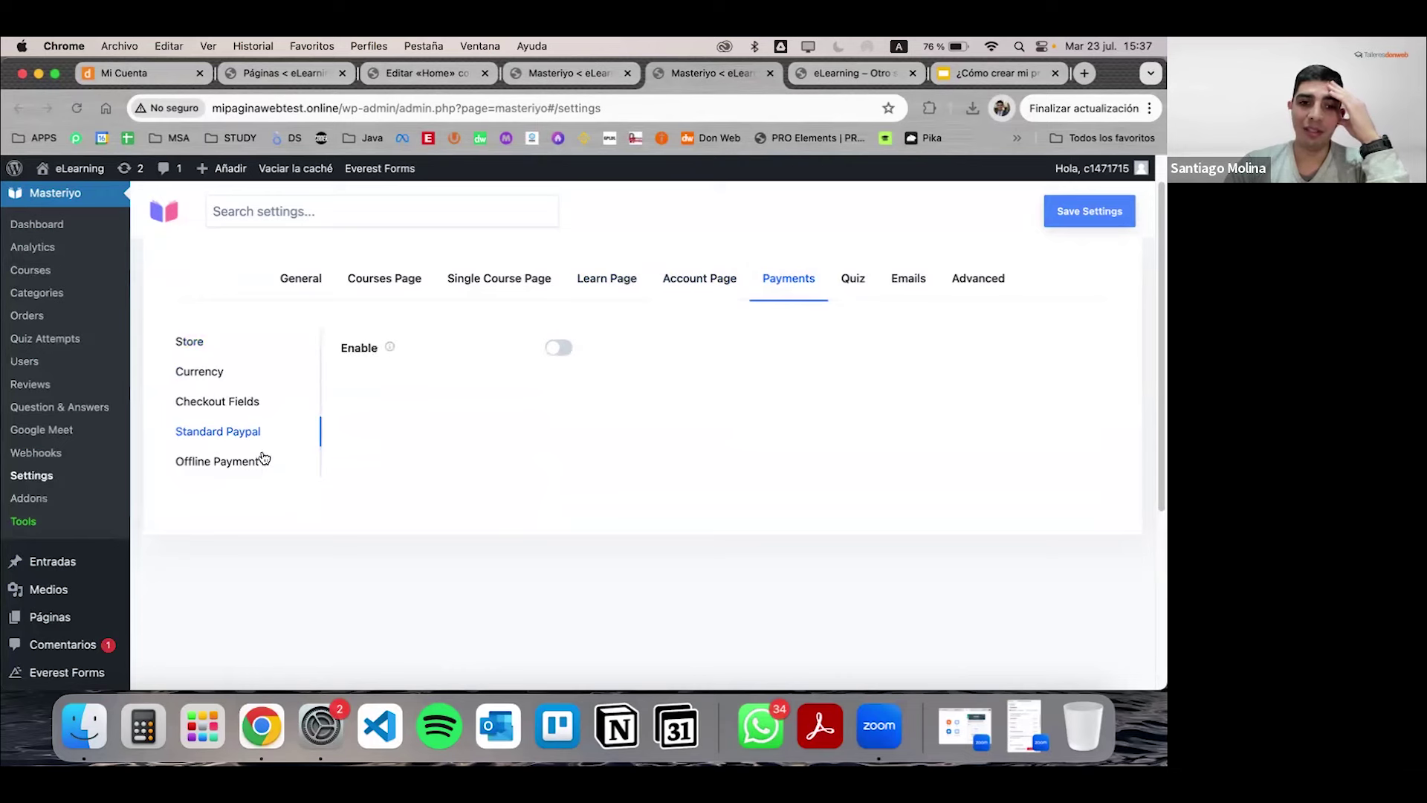
click(573, 353)
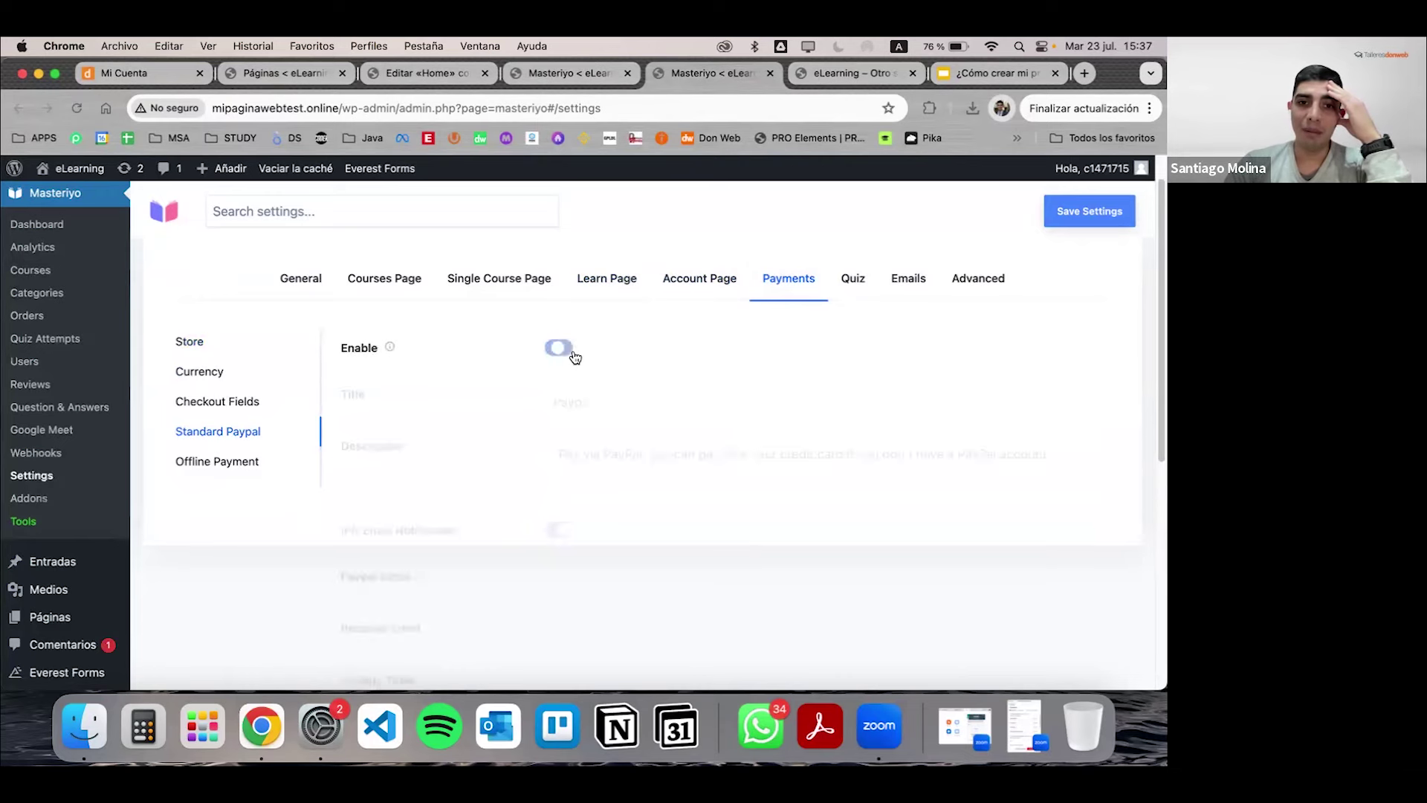
scroll(685, 505, down, 1)
scroll(685, 498, down, 3)
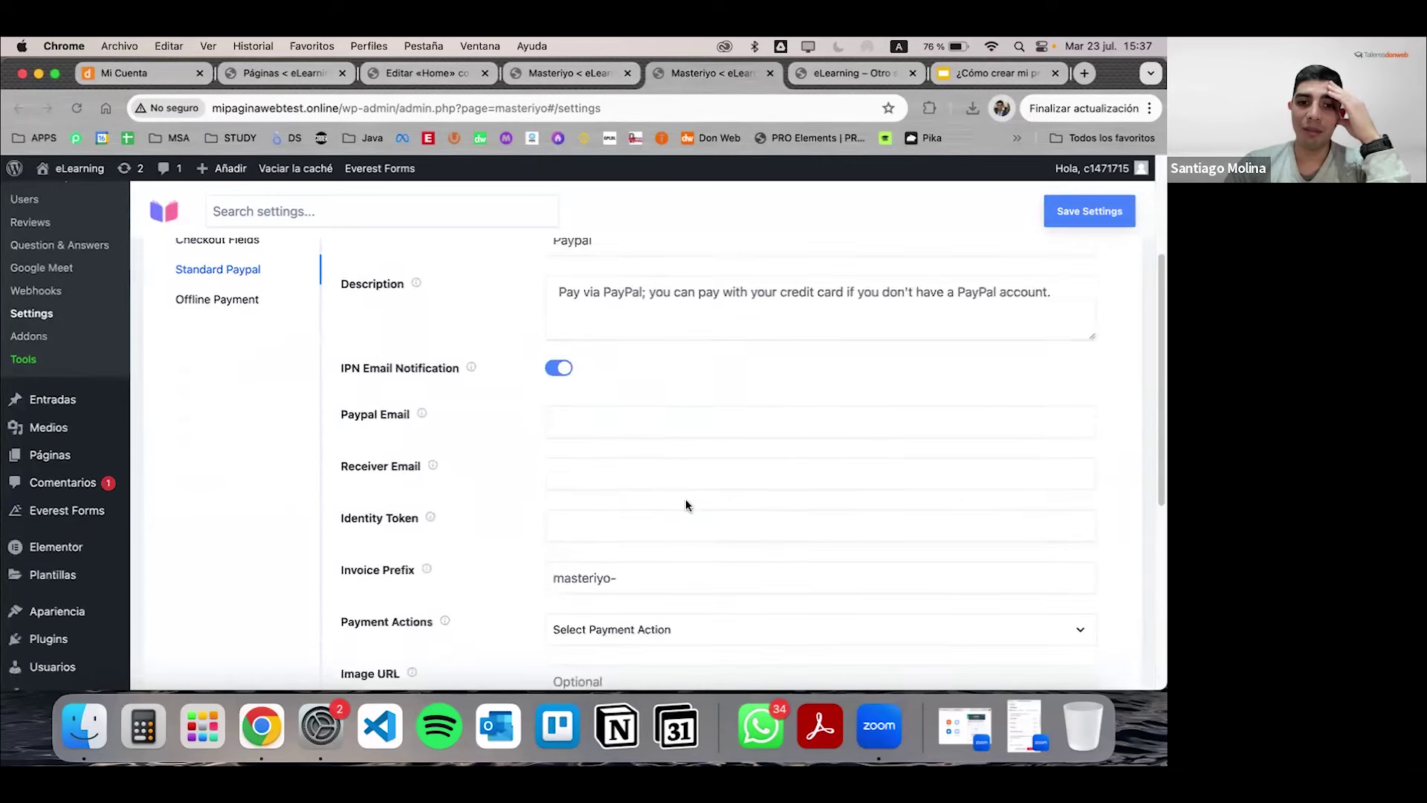
scroll(613, 486, up, 1)
scroll(613, 486, up, 3)
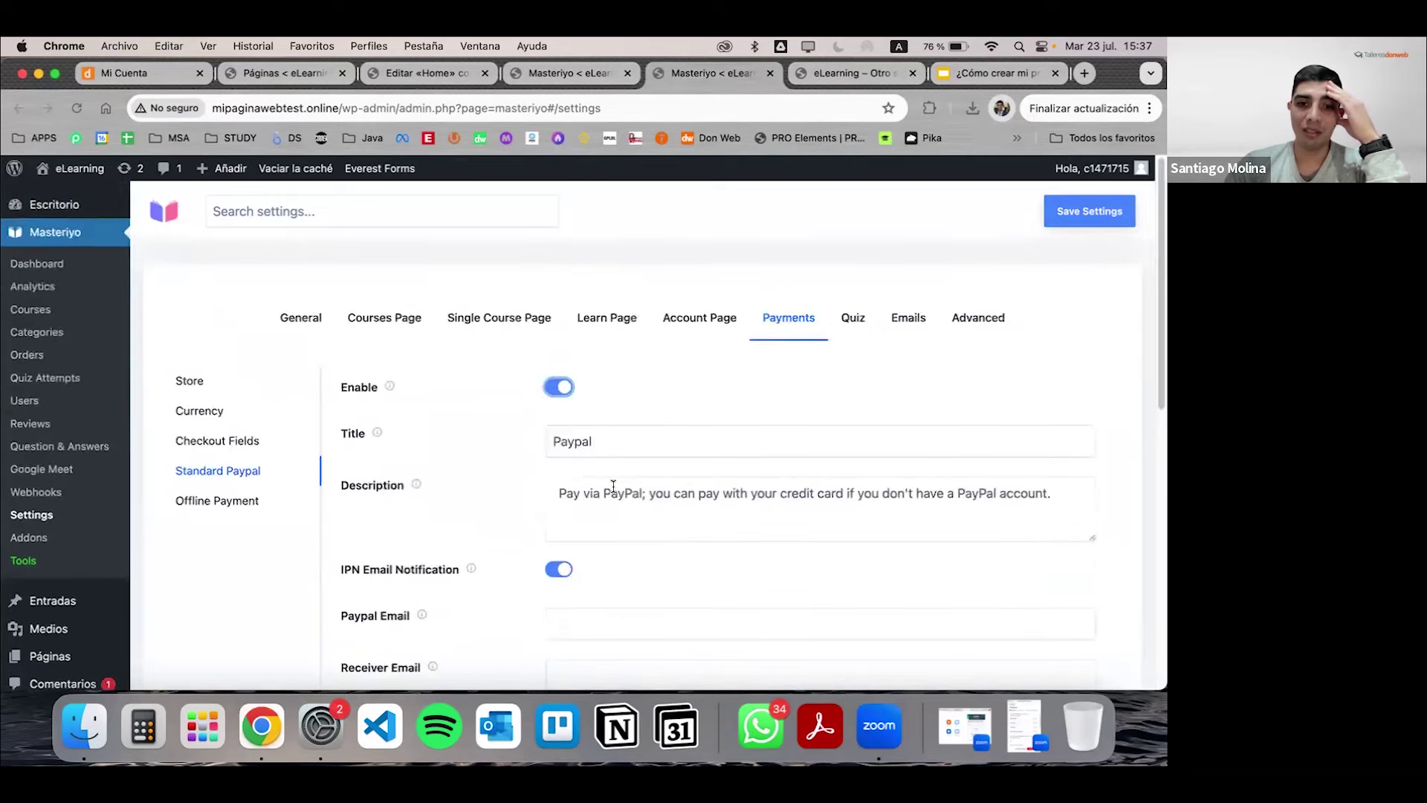
scroll(615, 456, down, 1)
scroll(616, 456, up, 1)
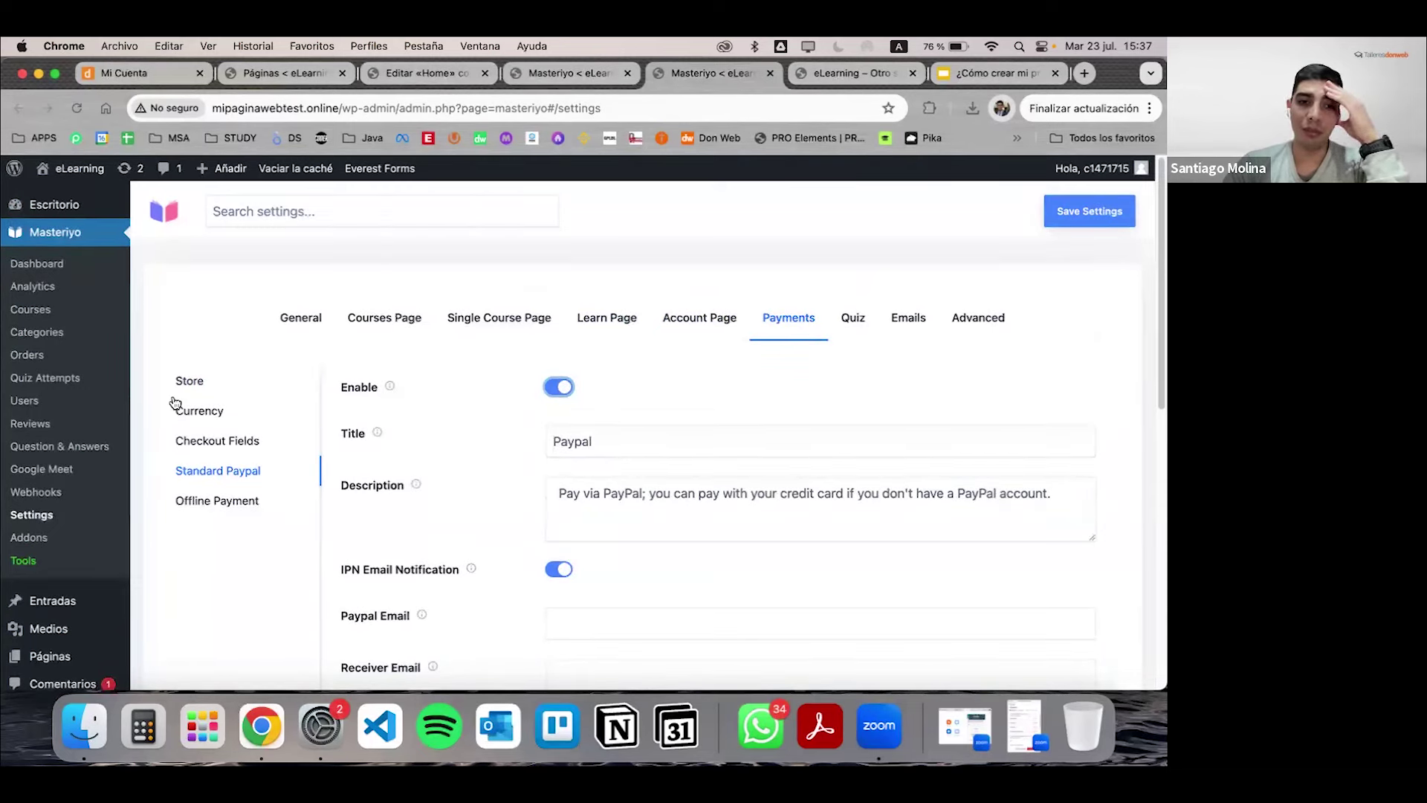
Step: Check the payment currency options and set the store's country to Argentina
click(200, 408)
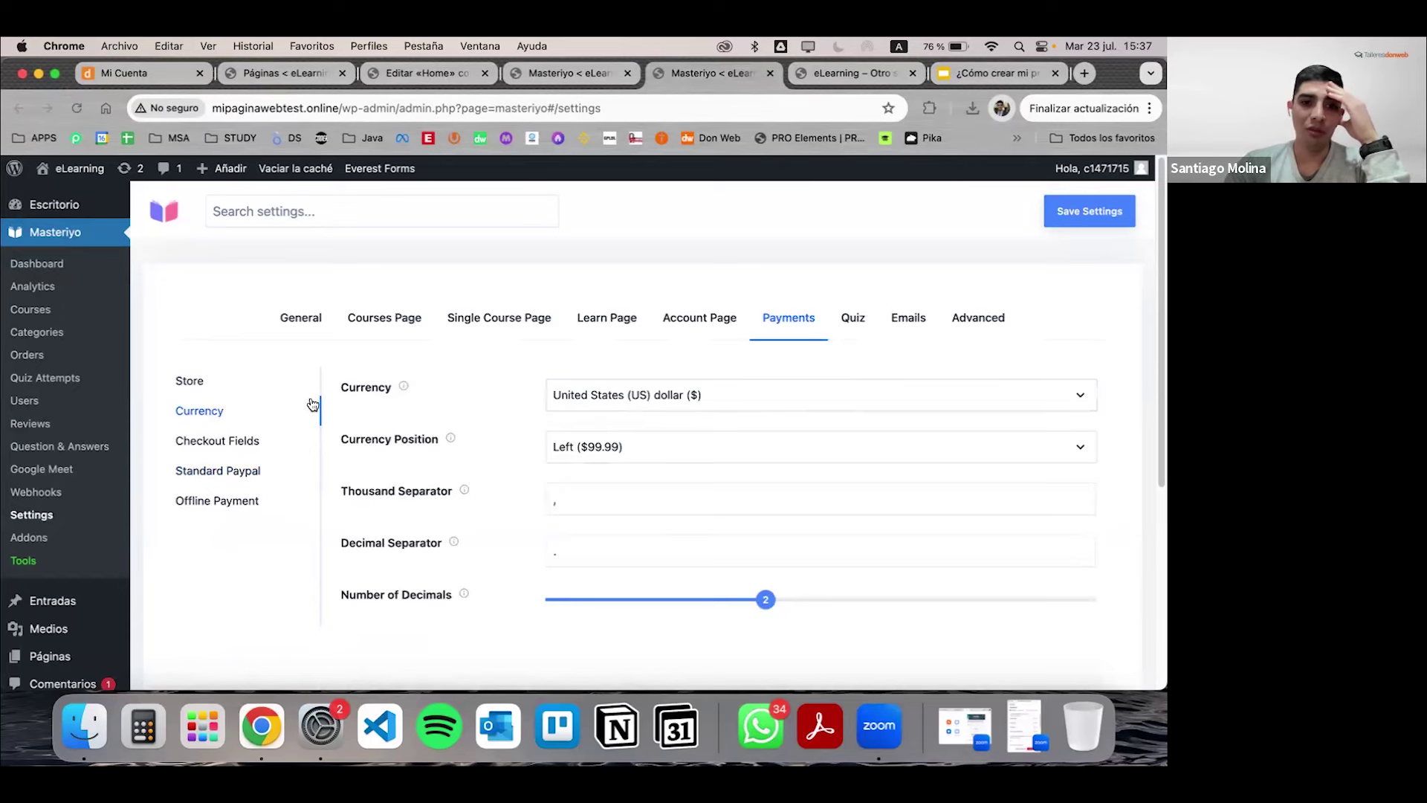
click(209, 379)
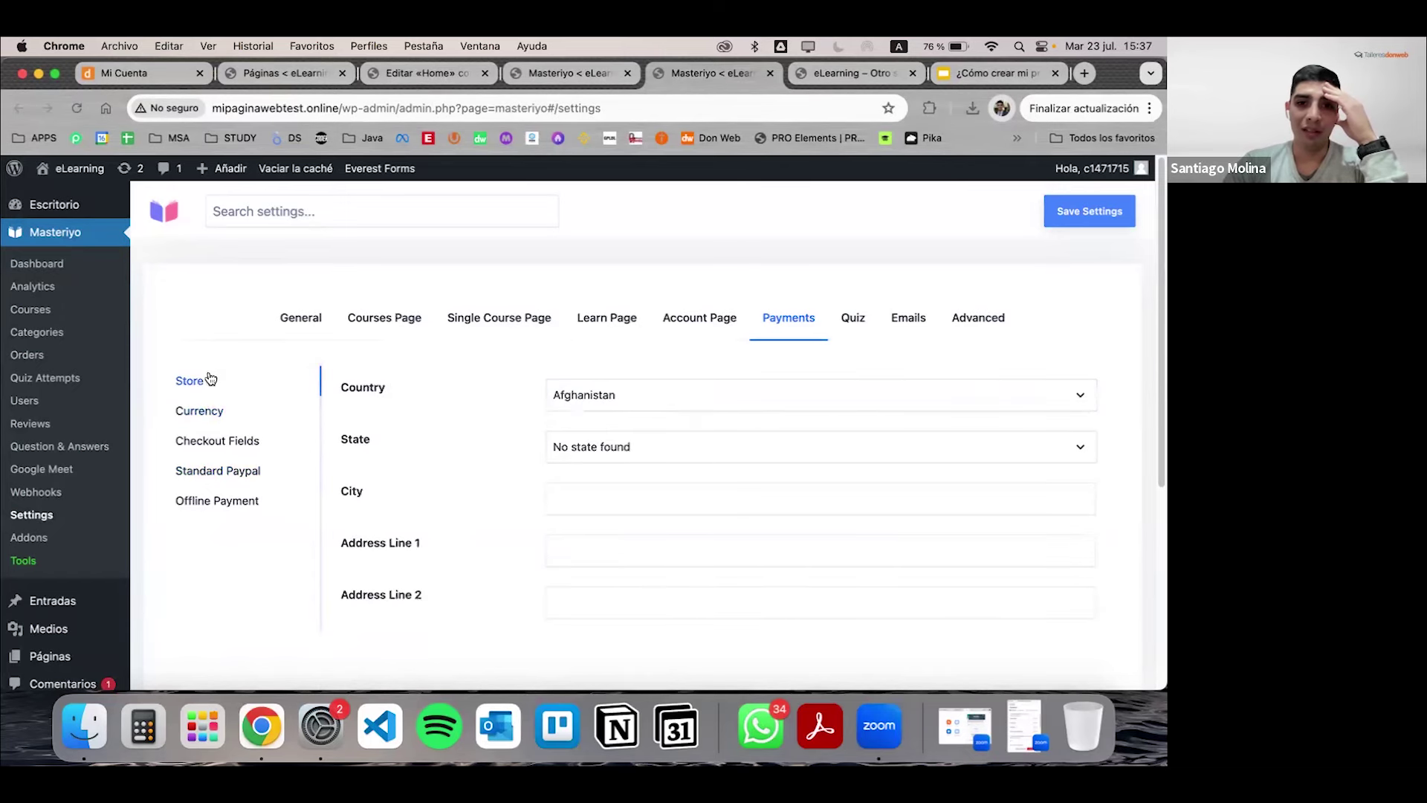
click(664, 404)
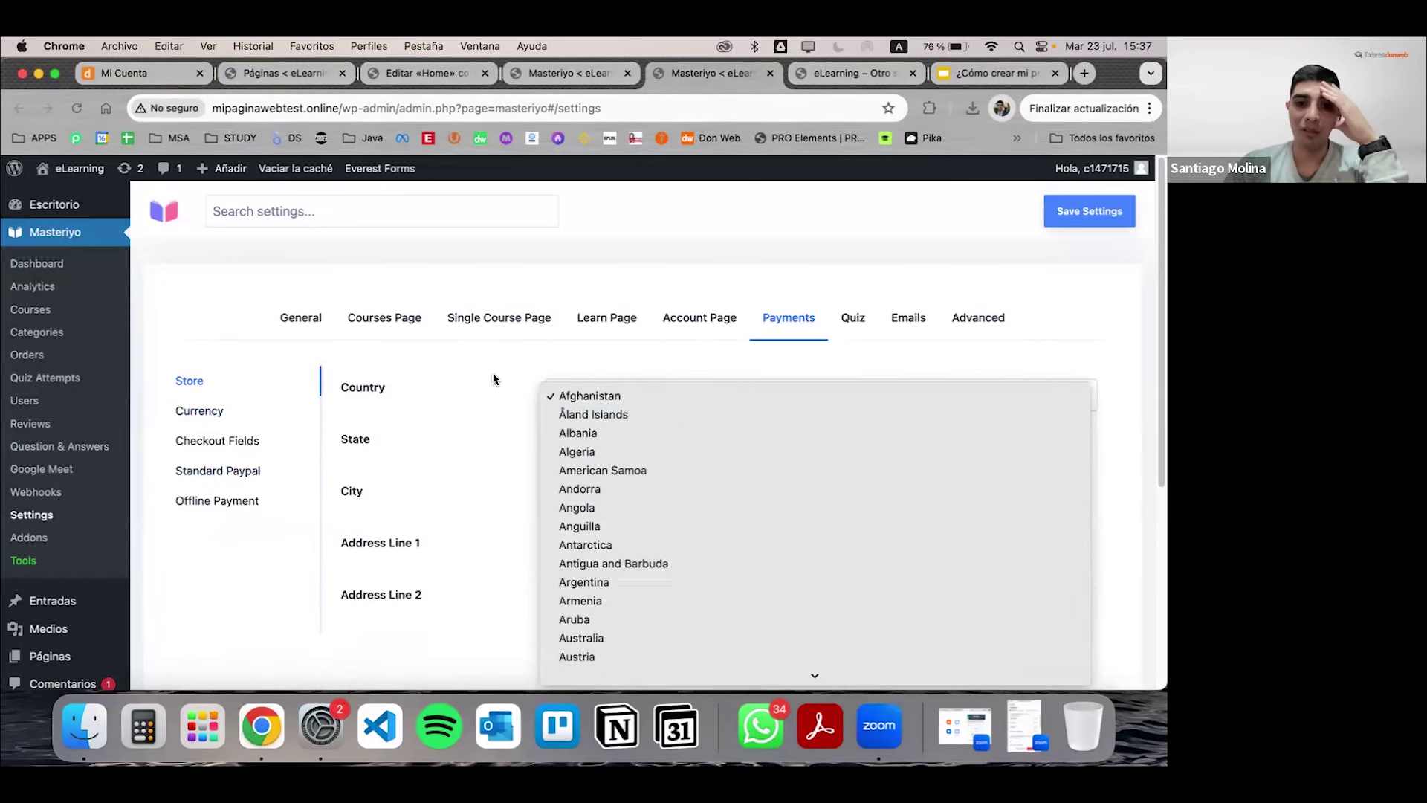
click(666, 583)
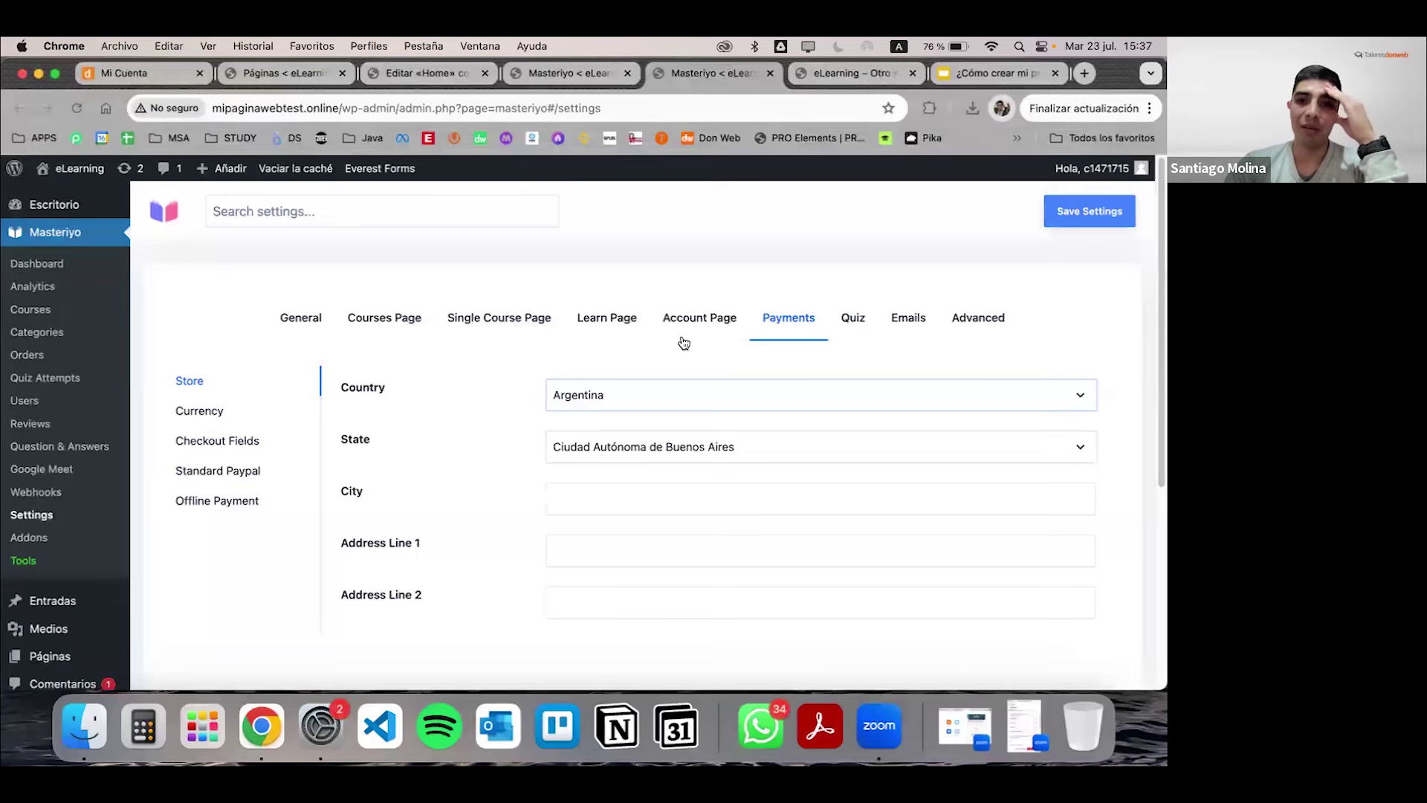
Step: Review the Masteriyo quiz access options, the admin email notifications and the advanced permalink settings
click(864, 325)
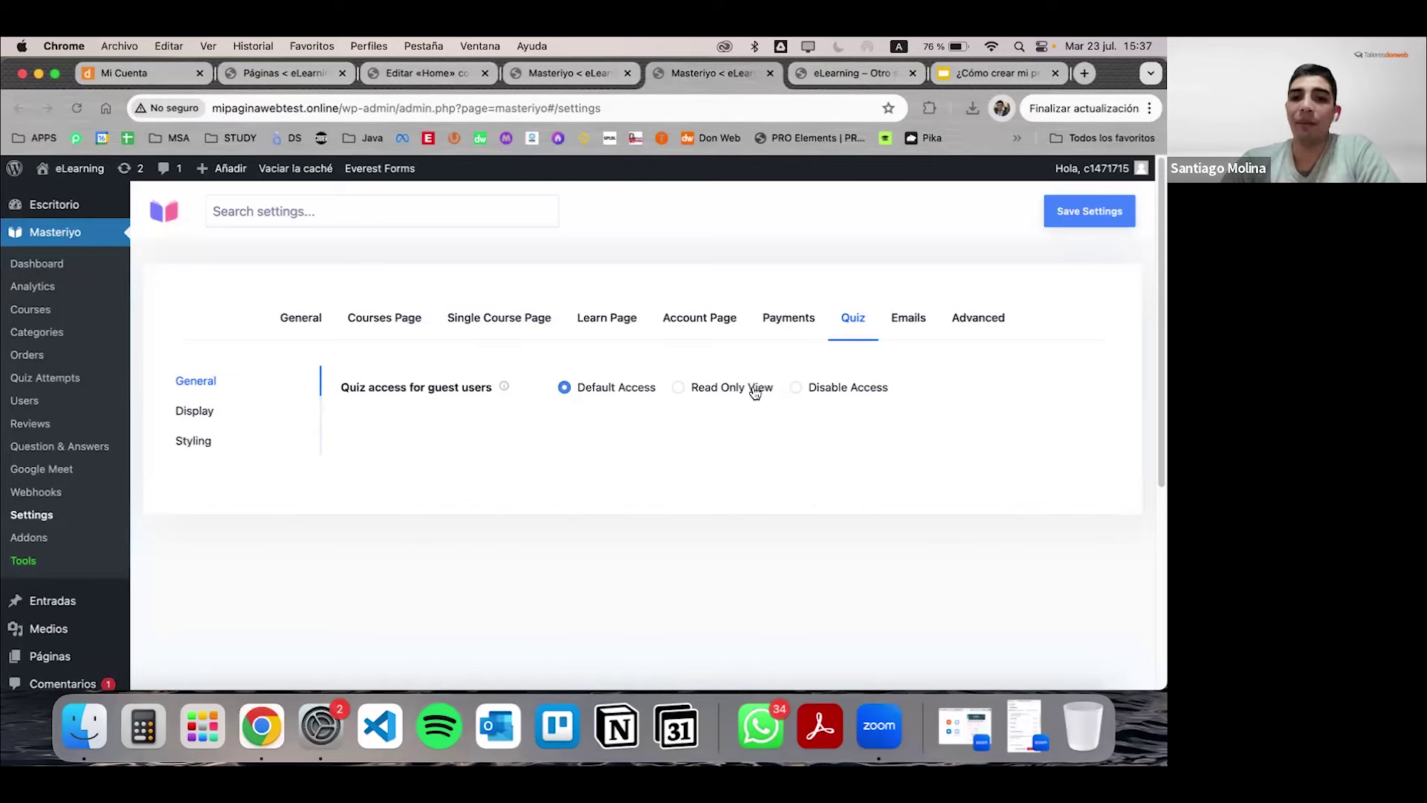
click(908, 322)
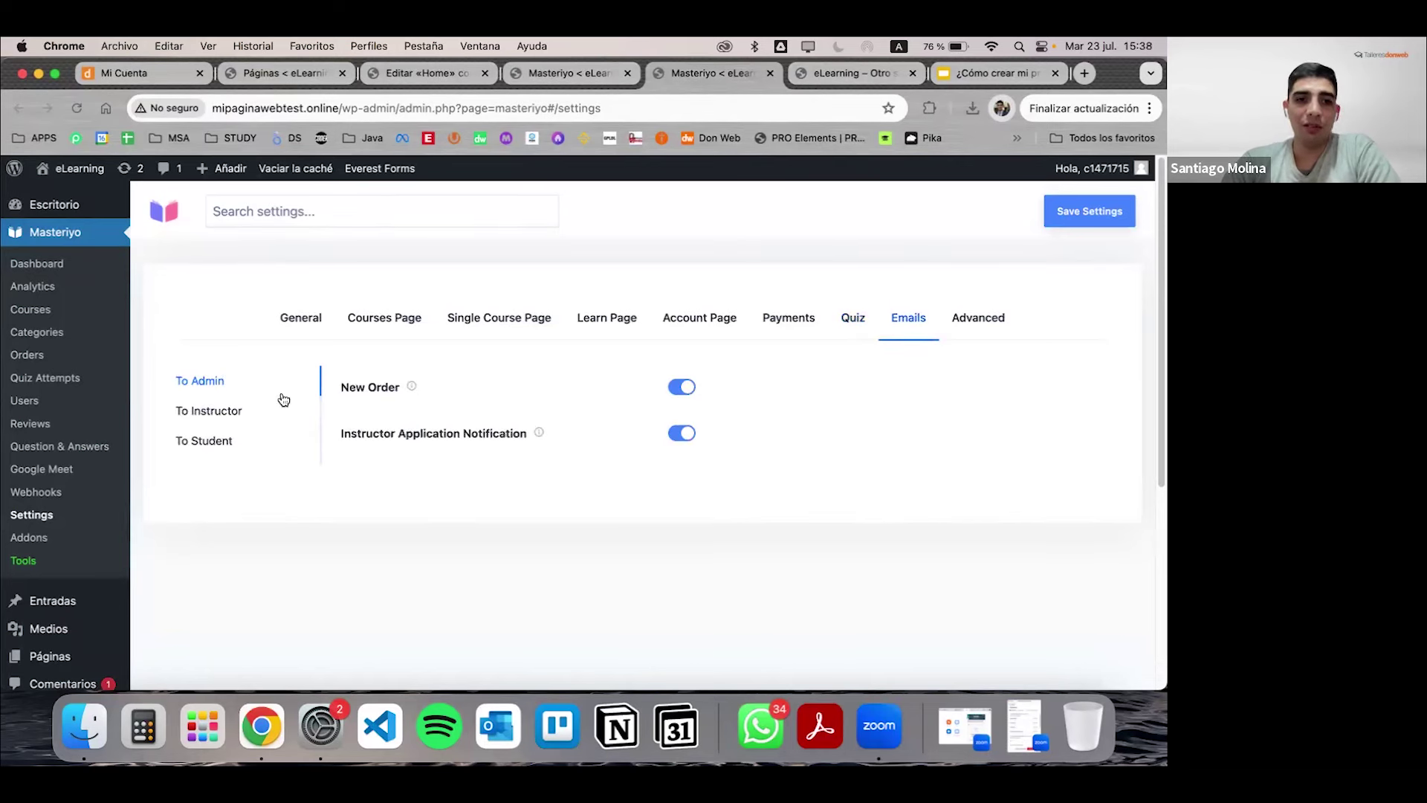
click(989, 326)
scroll(750, 362, down, 5)
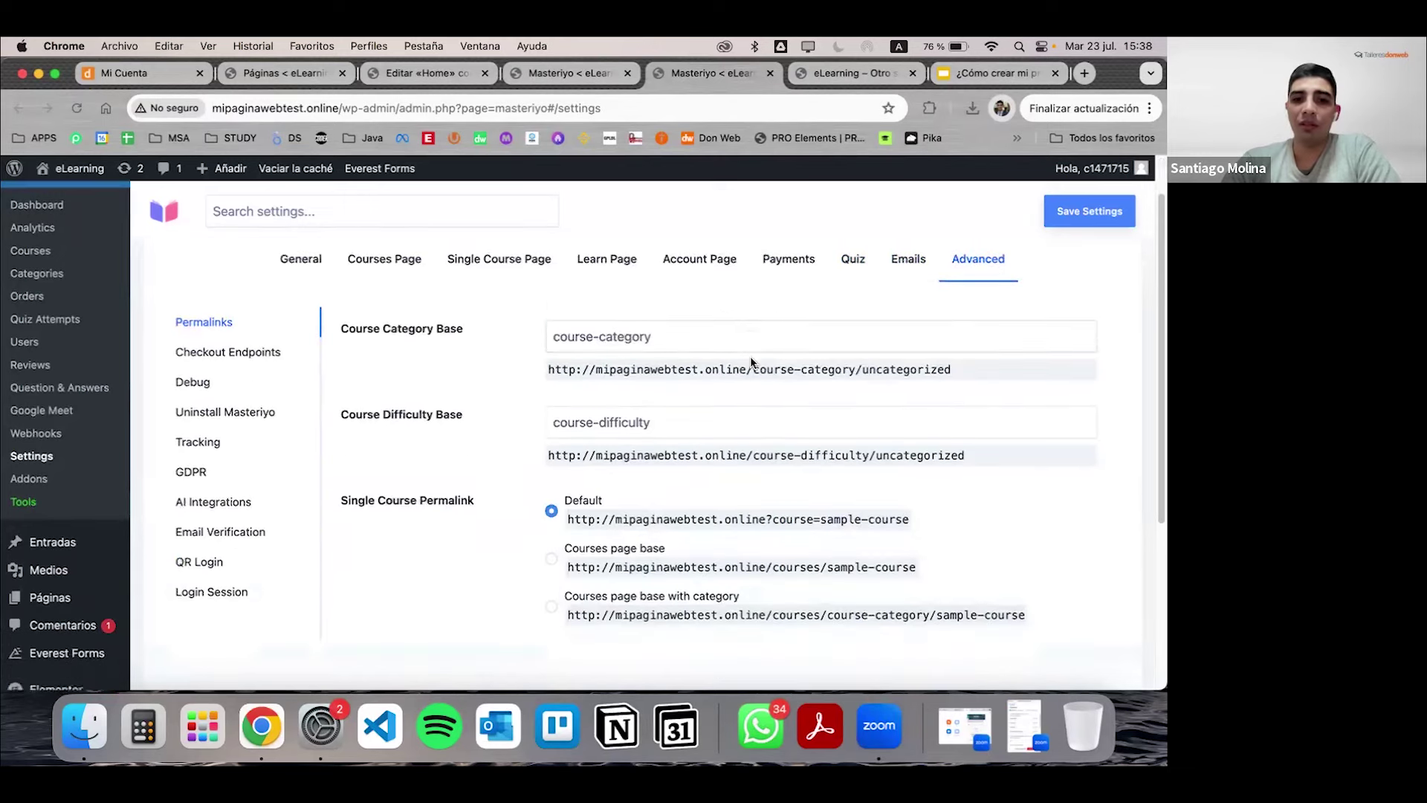
scroll(751, 363, up, 3)
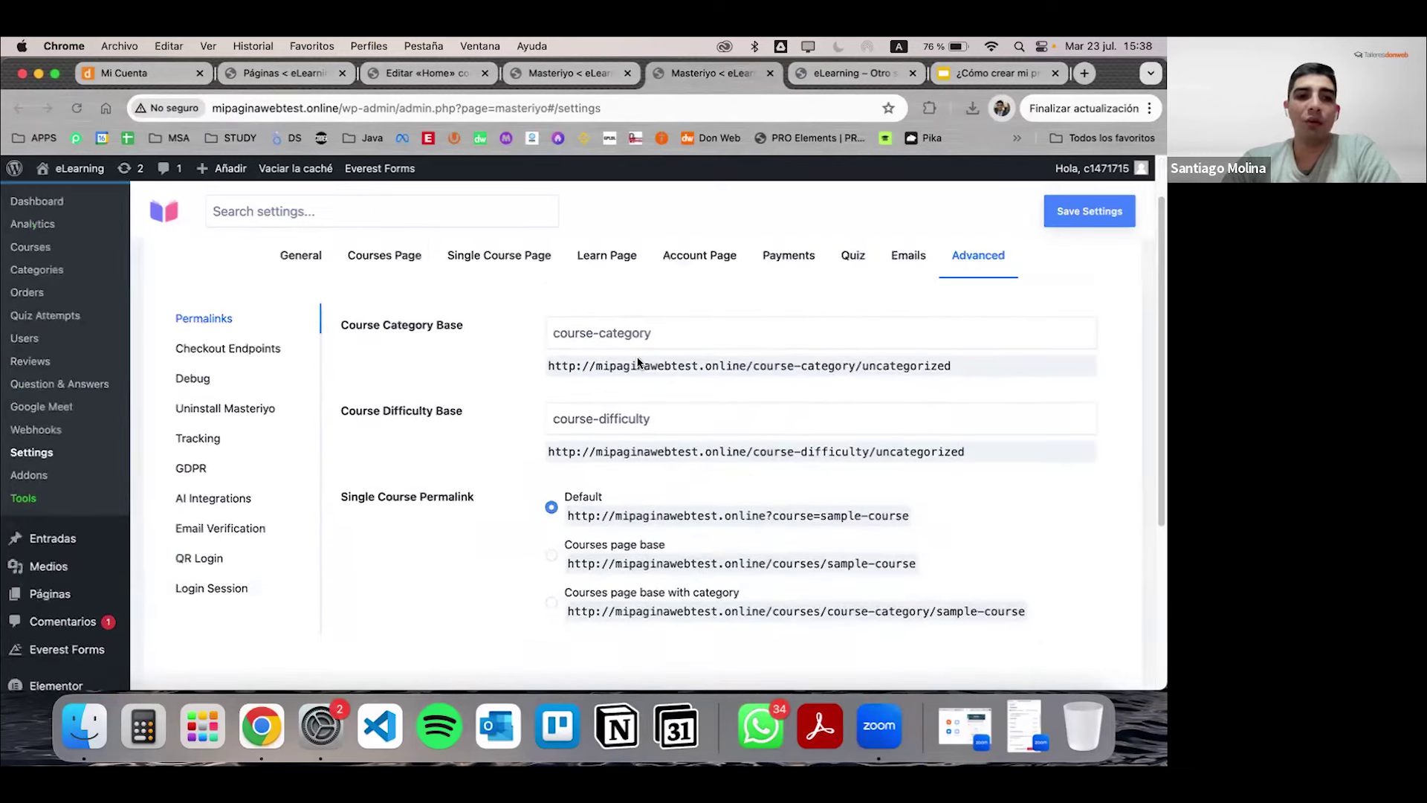
Step: Examine the advanced settings for email verification, permalinks, checkout endpoints, debug, usage tracking and AI integrations
click(230, 527)
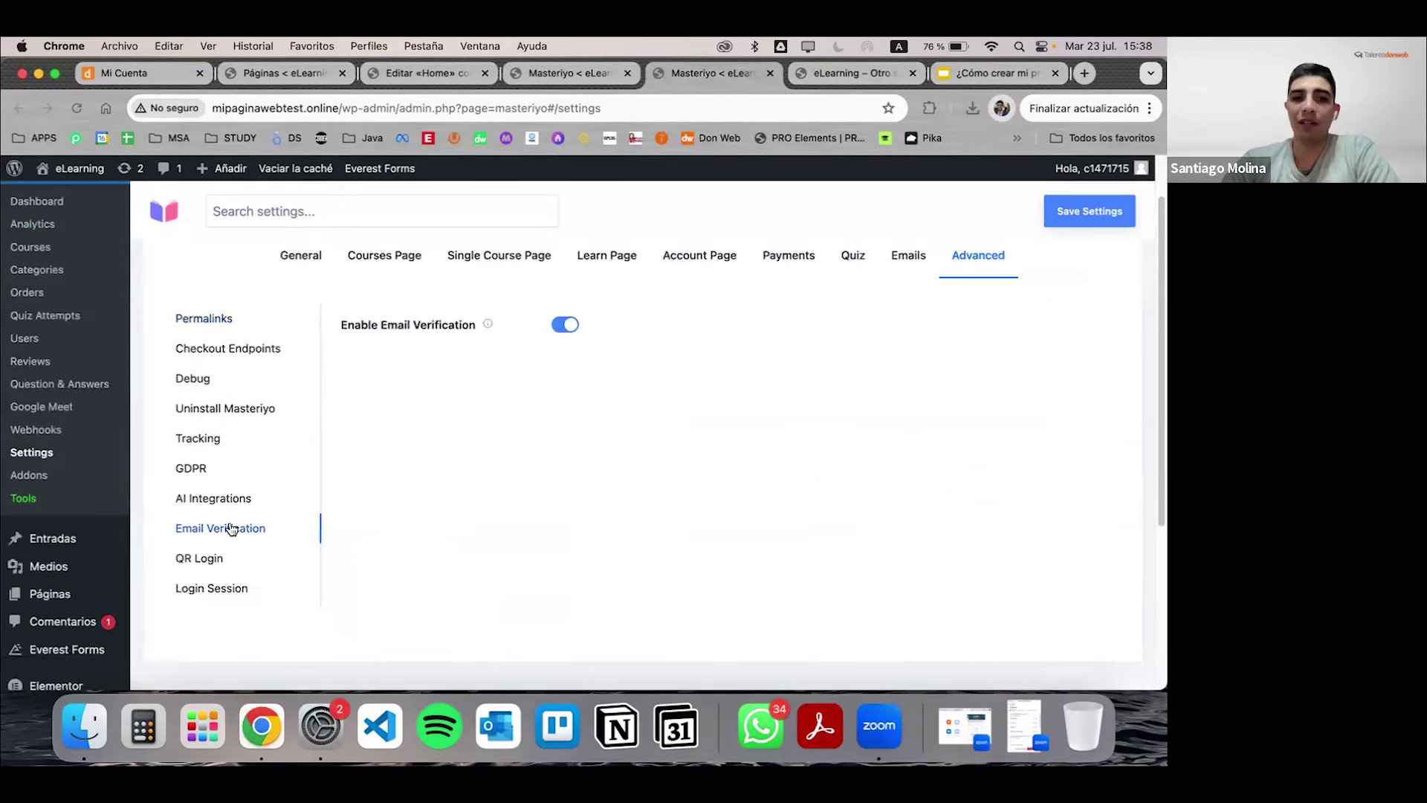
click(207, 320)
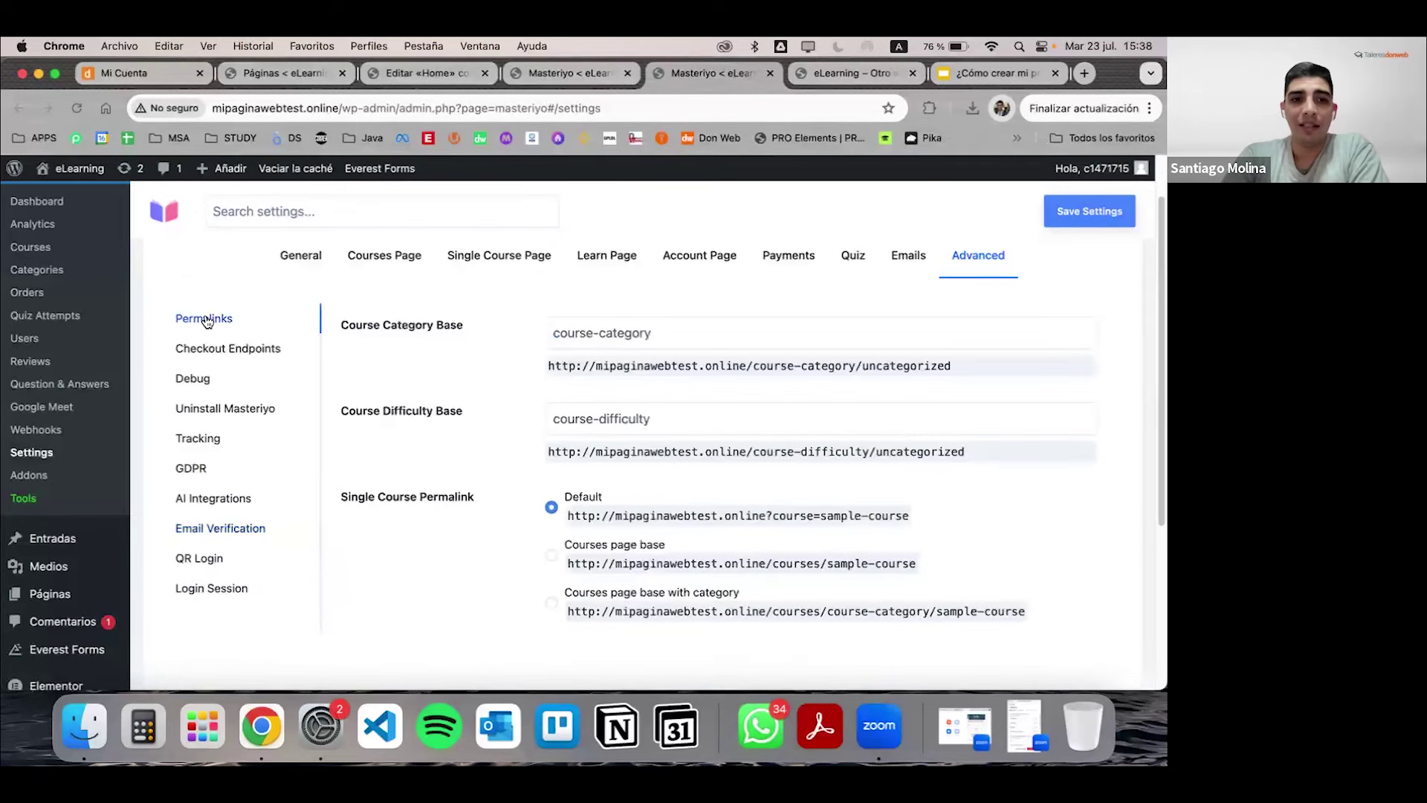
click(233, 351)
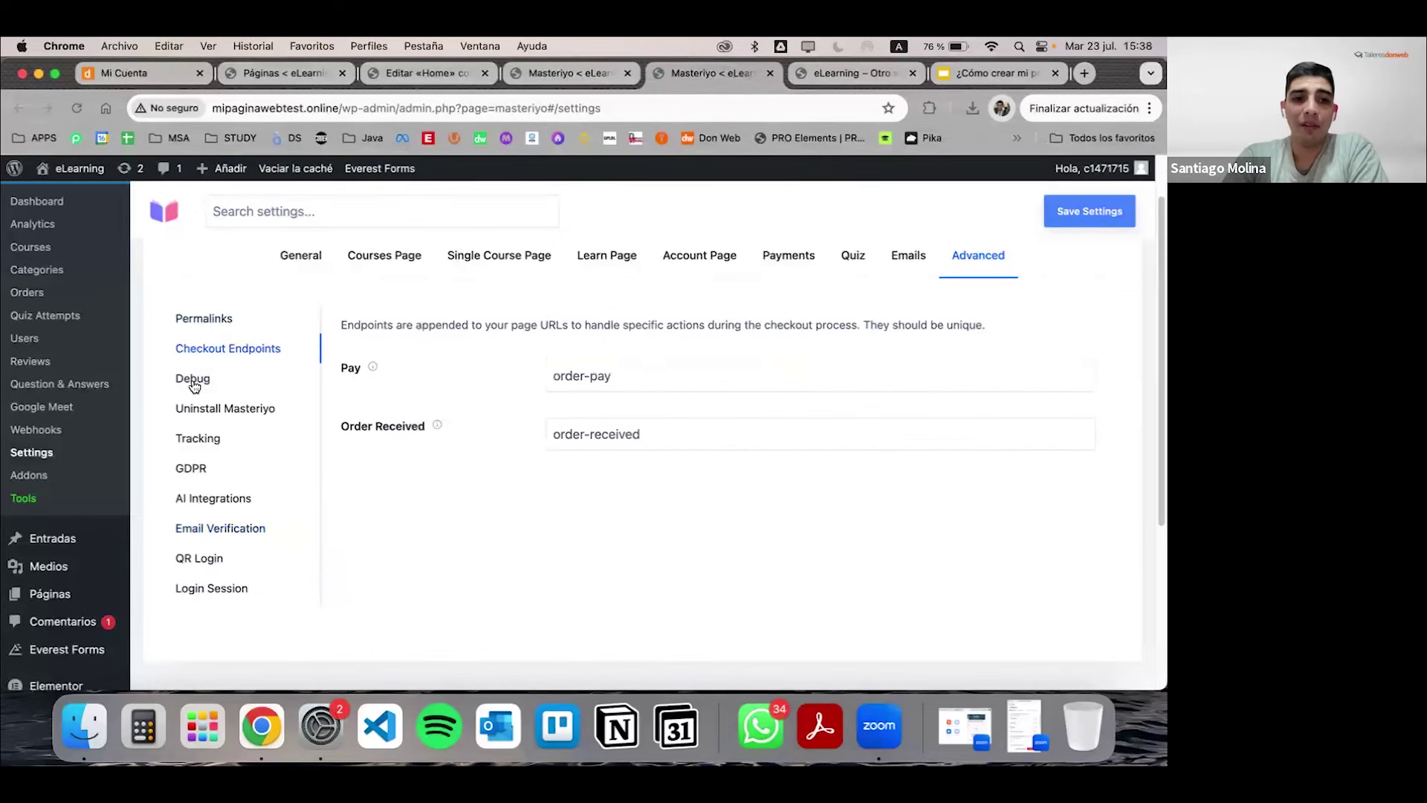
click(193, 382)
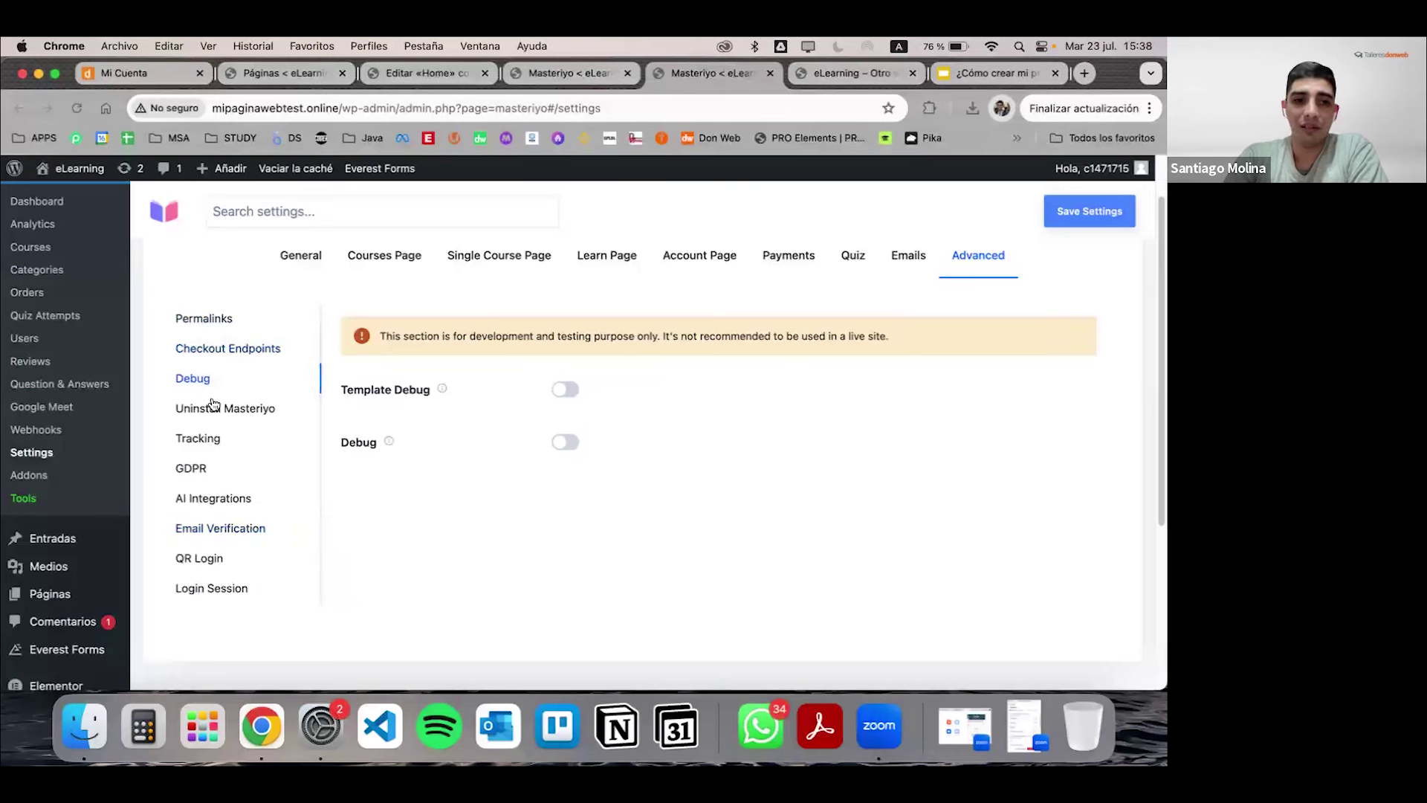
click(207, 443)
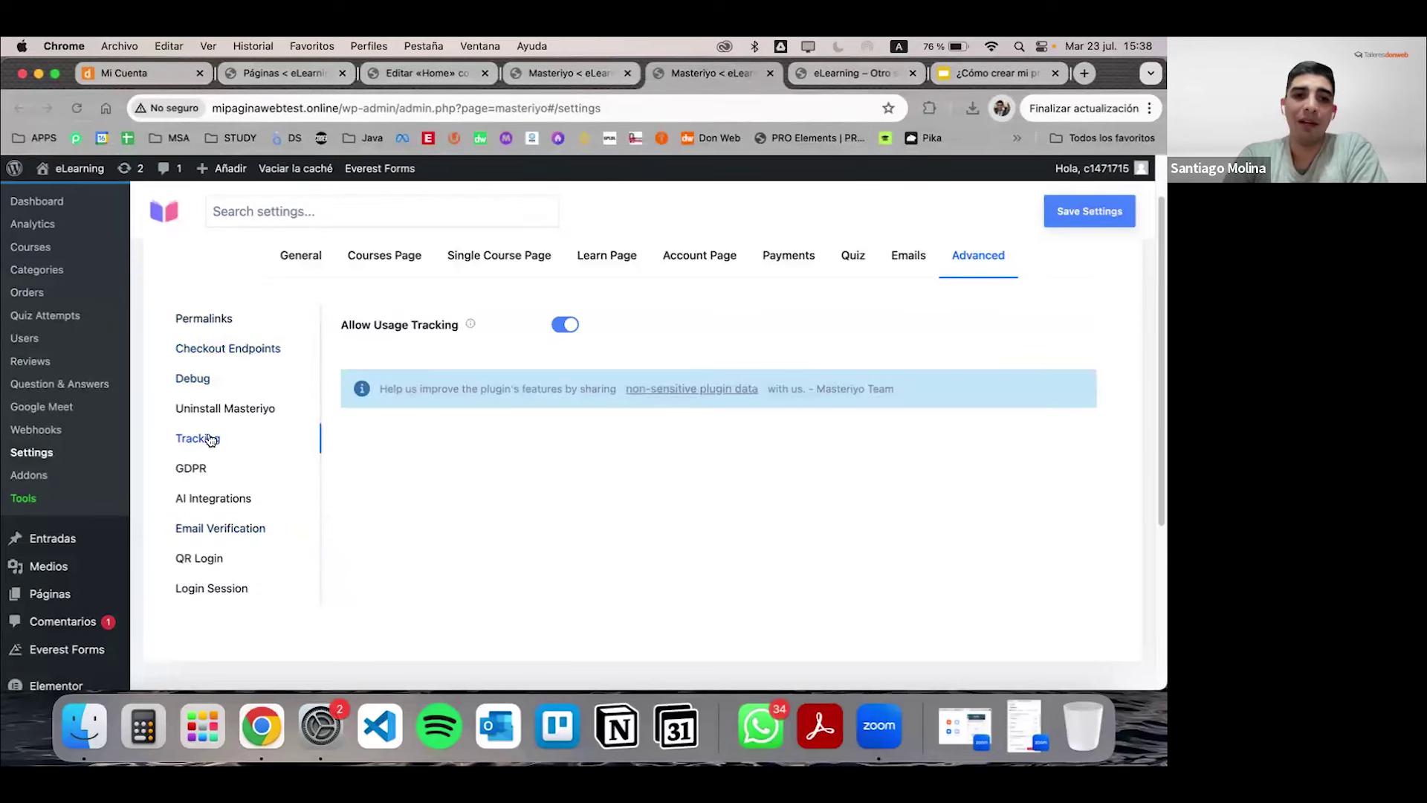
click(202, 509)
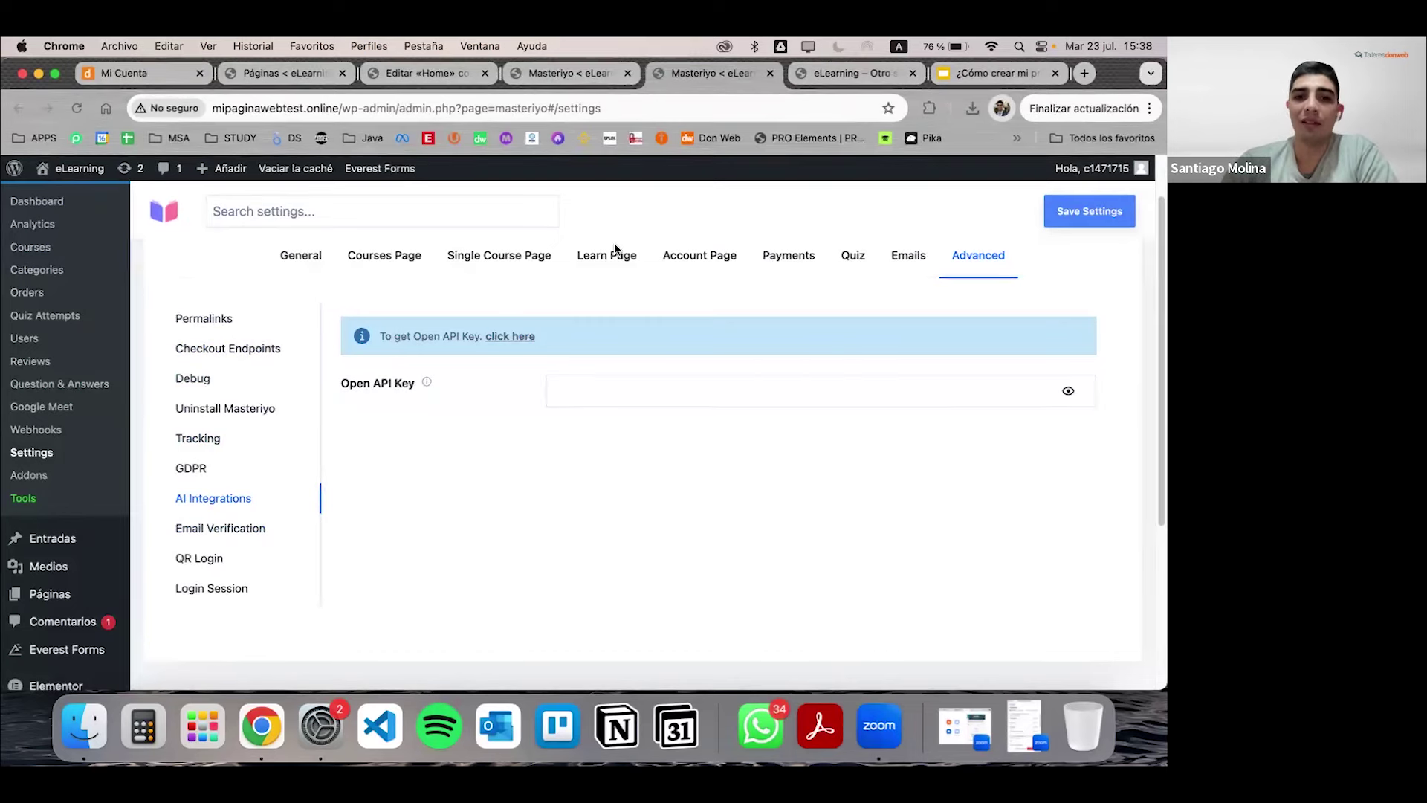
Step: Review the general Masteriyo settings for styling, course access, registration, default editor and page assignments
click(299, 256)
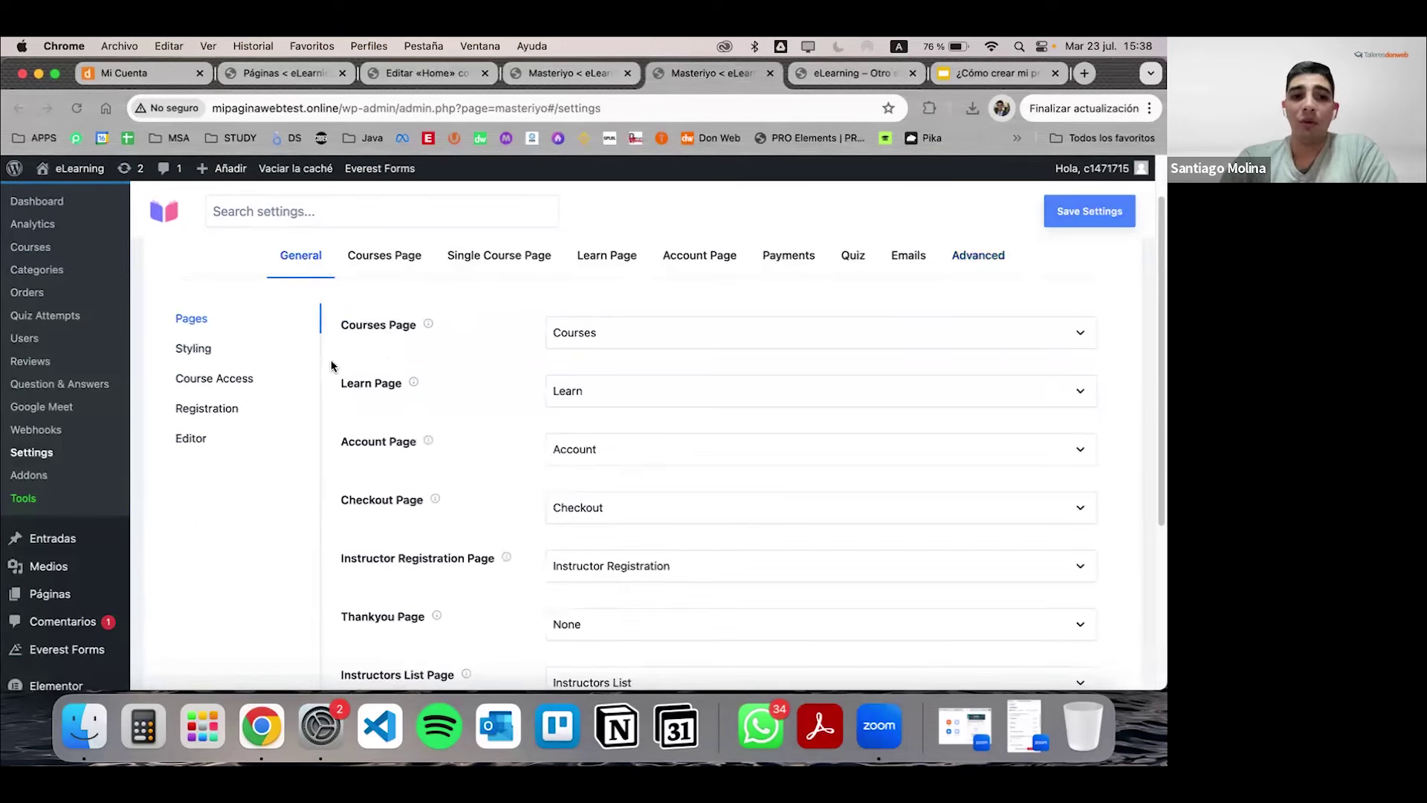
click(205, 348)
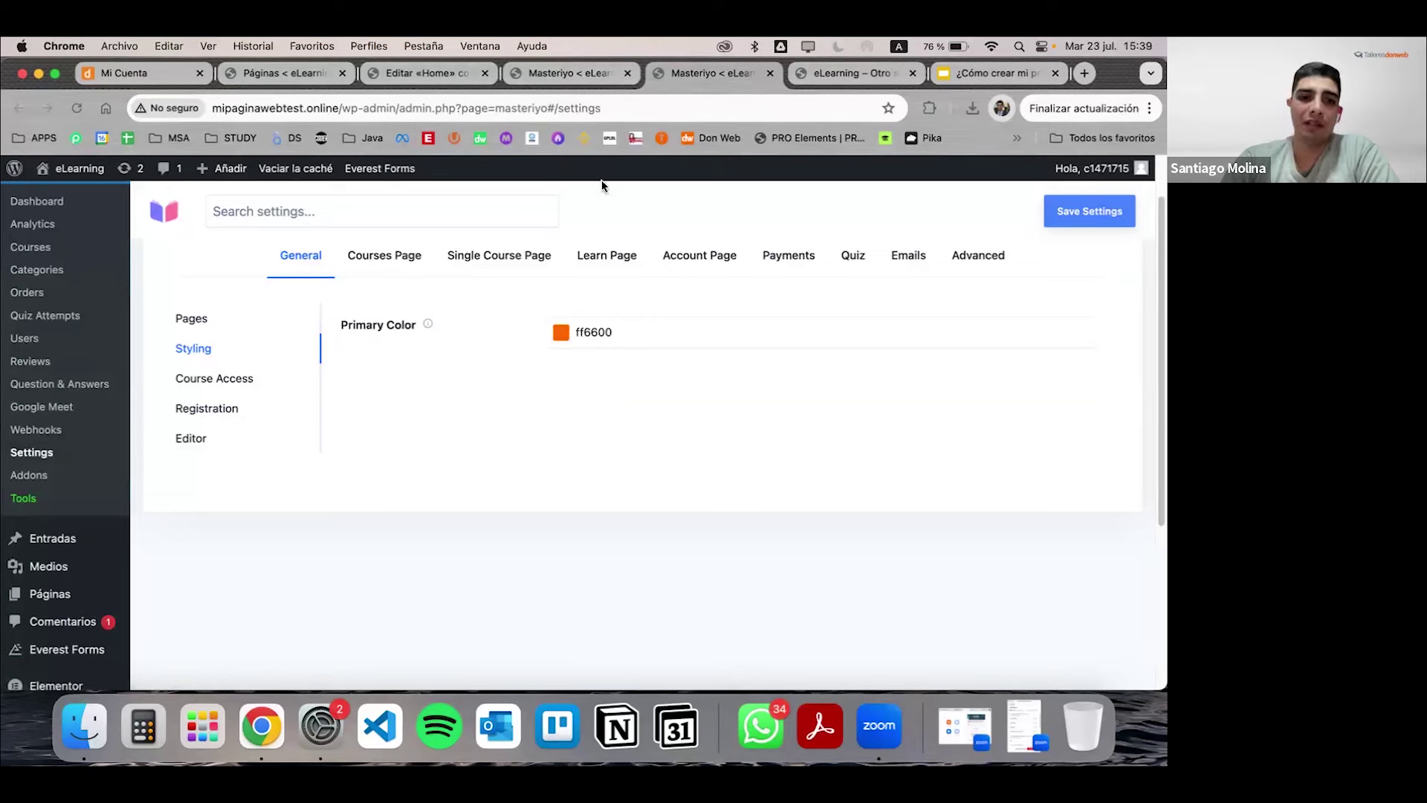
click(196, 379)
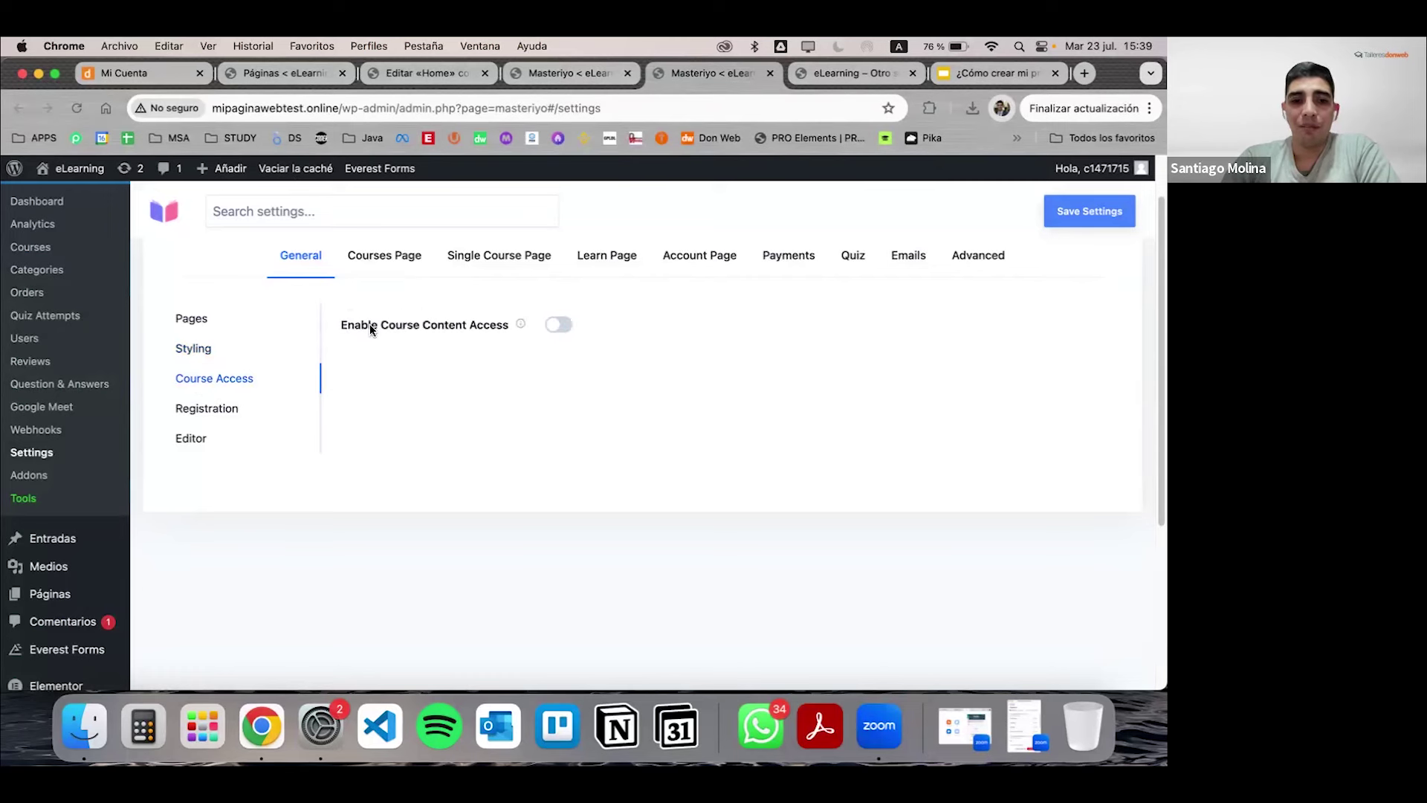
click(238, 405)
click(214, 435)
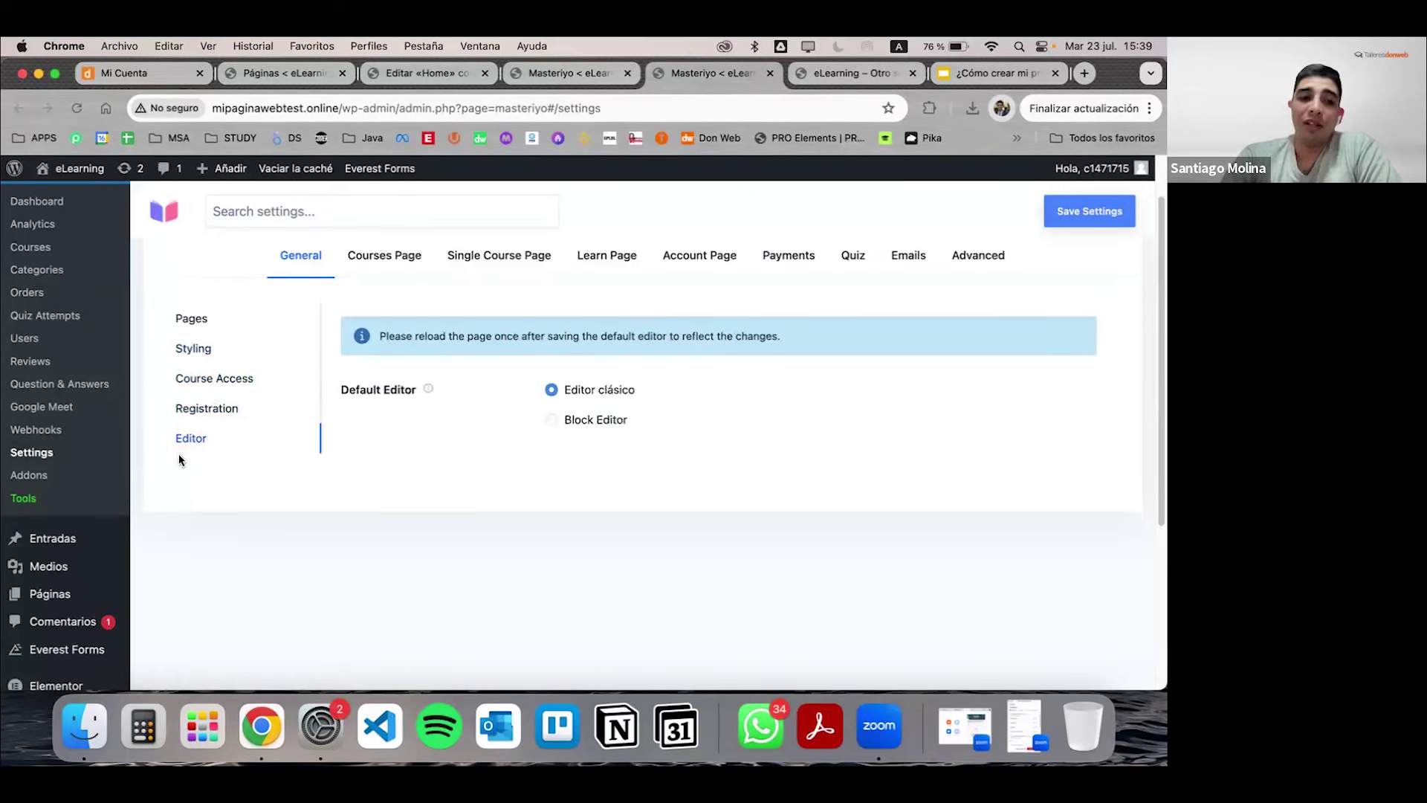
scroll(554, 458, up, 1)
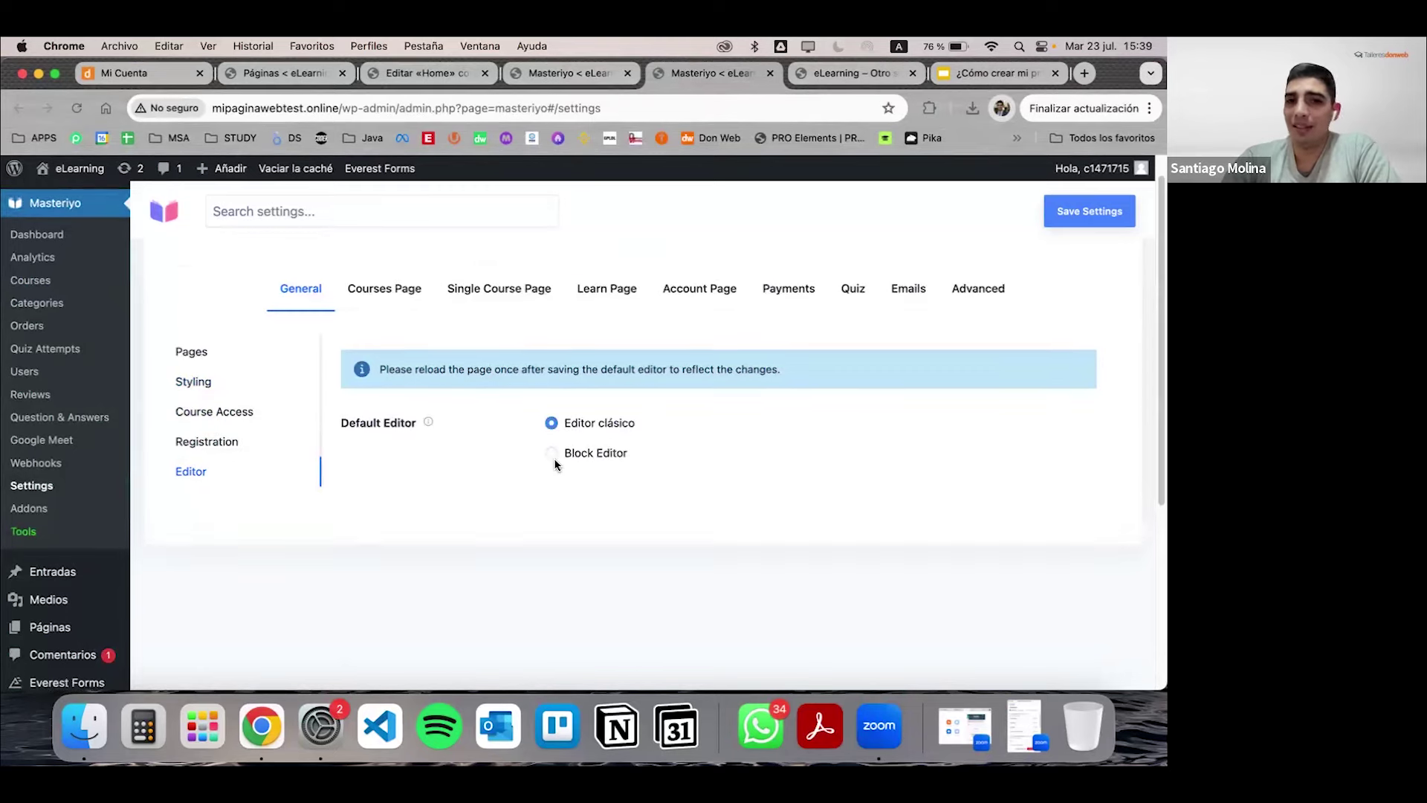
click(188, 350)
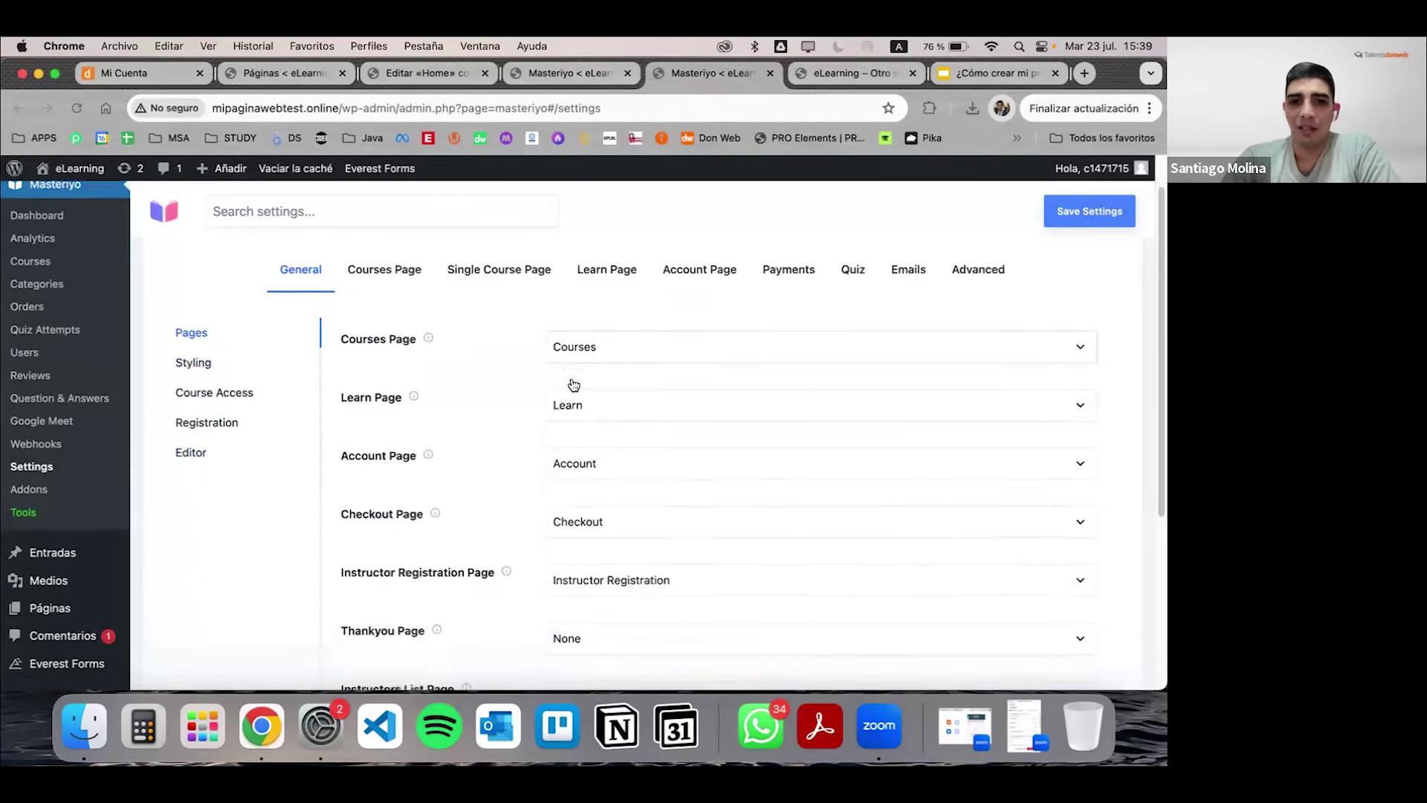
scroll(318, 357, down, 1)
scroll(373, 385, up, 2)
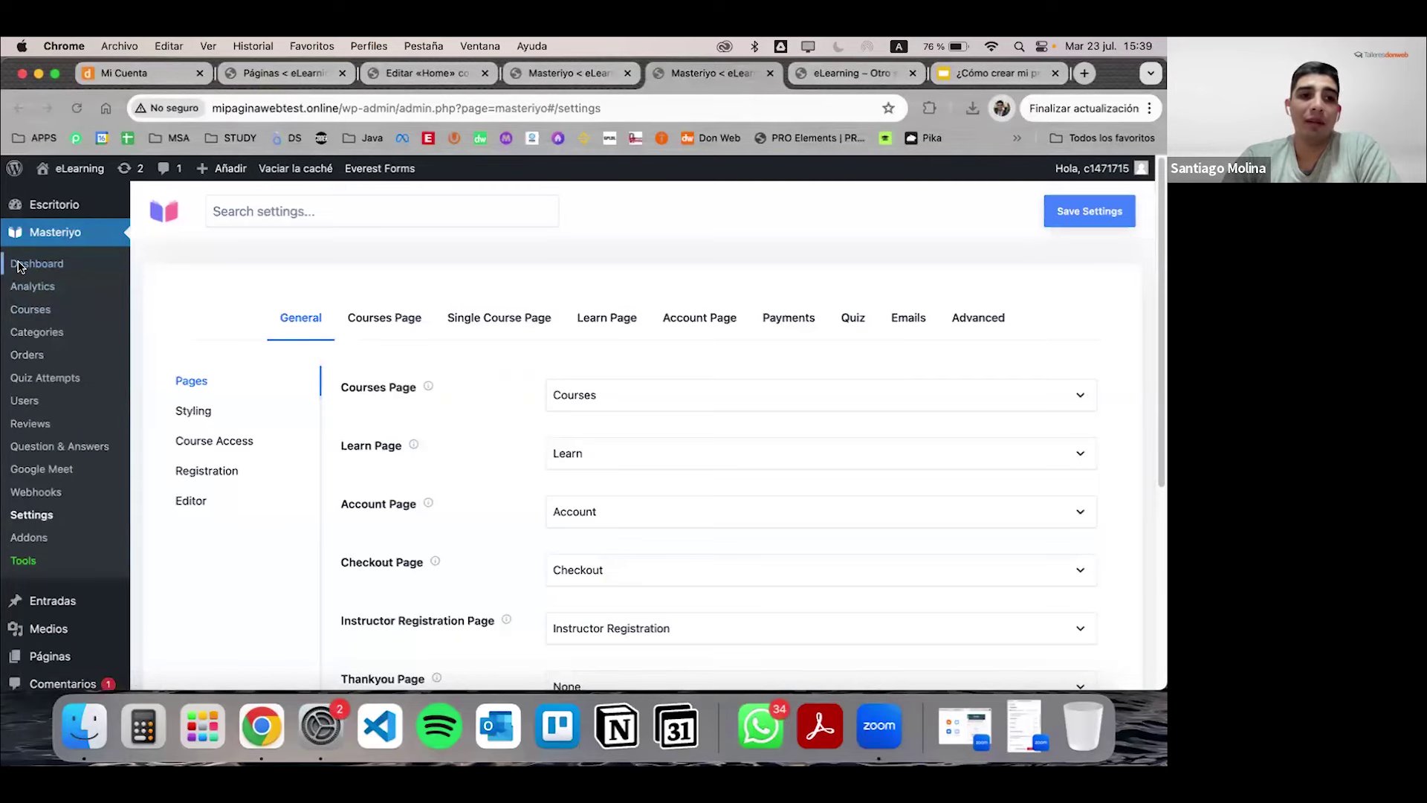
Step: Open the Photography course from the Masteriyo course list for editing and rename it as Curso de WordPress
click(32, 309)
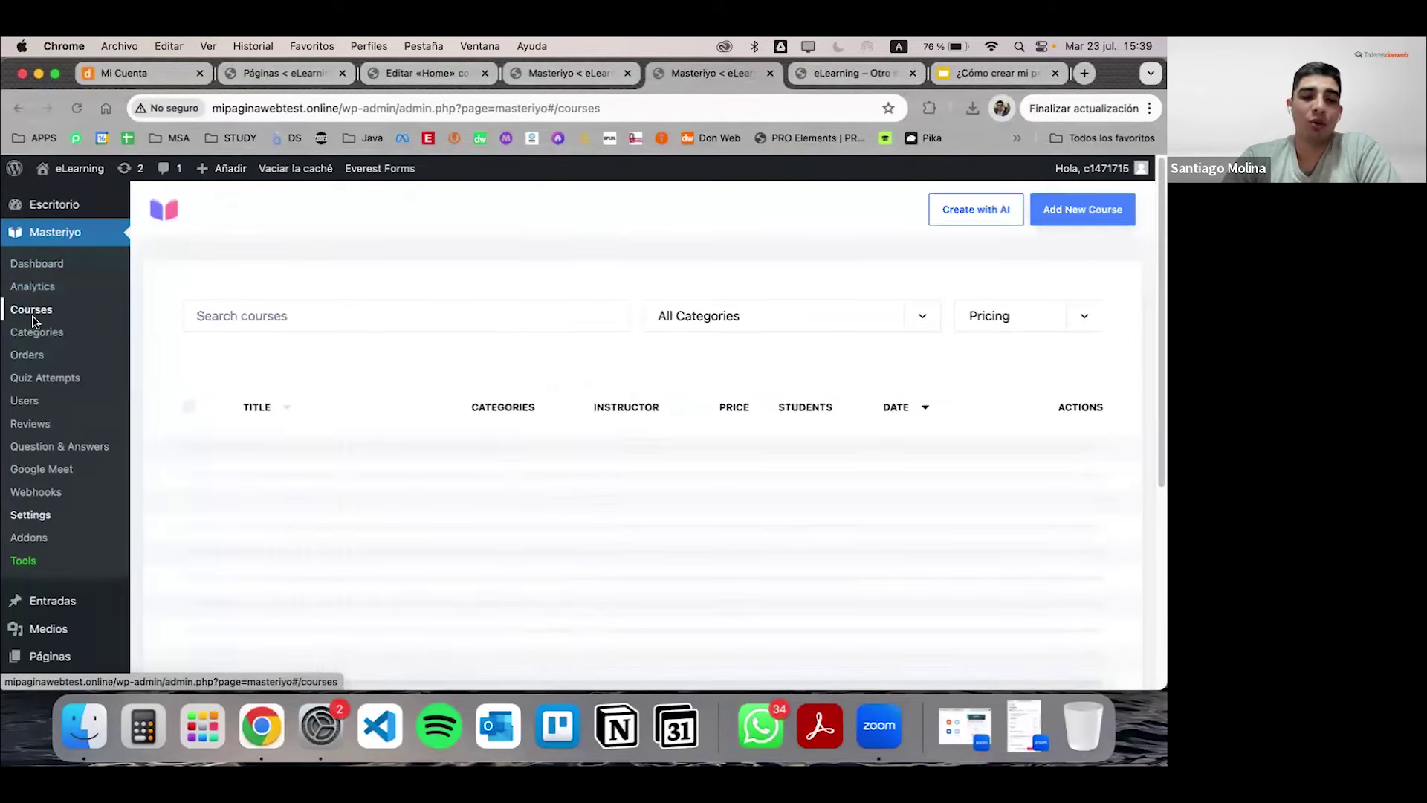
scroll(540, 426, down, 2)
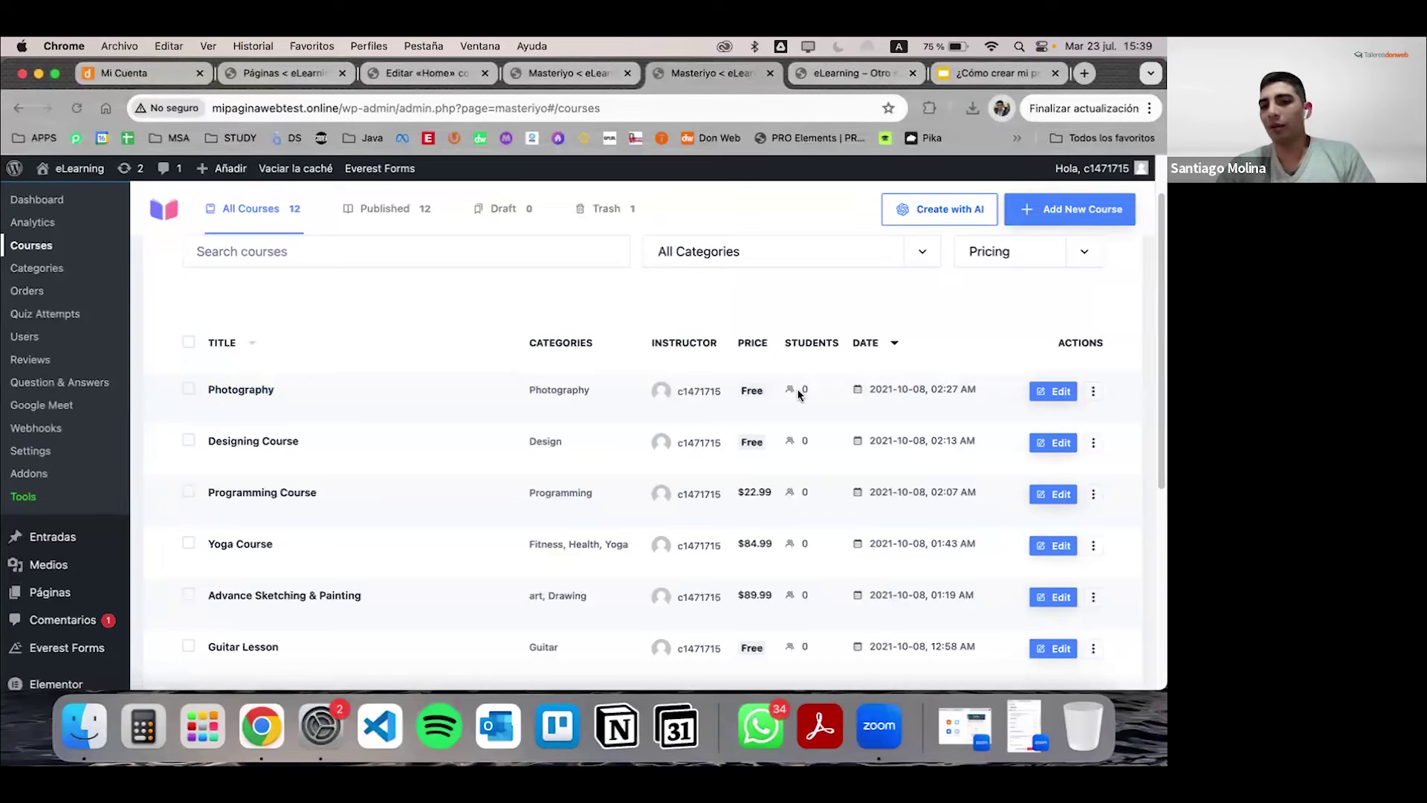
click(1054, 392)
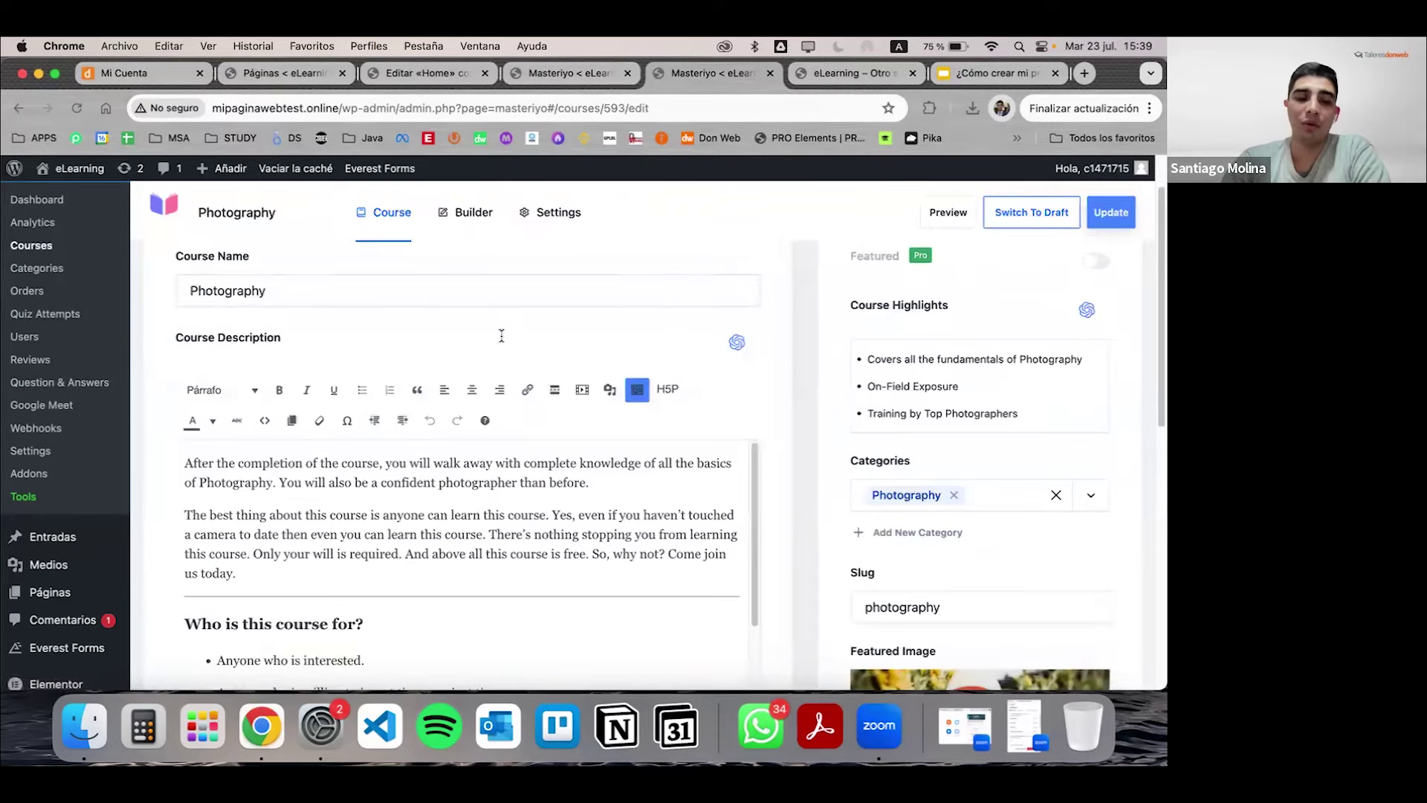
double_click(304, 293)
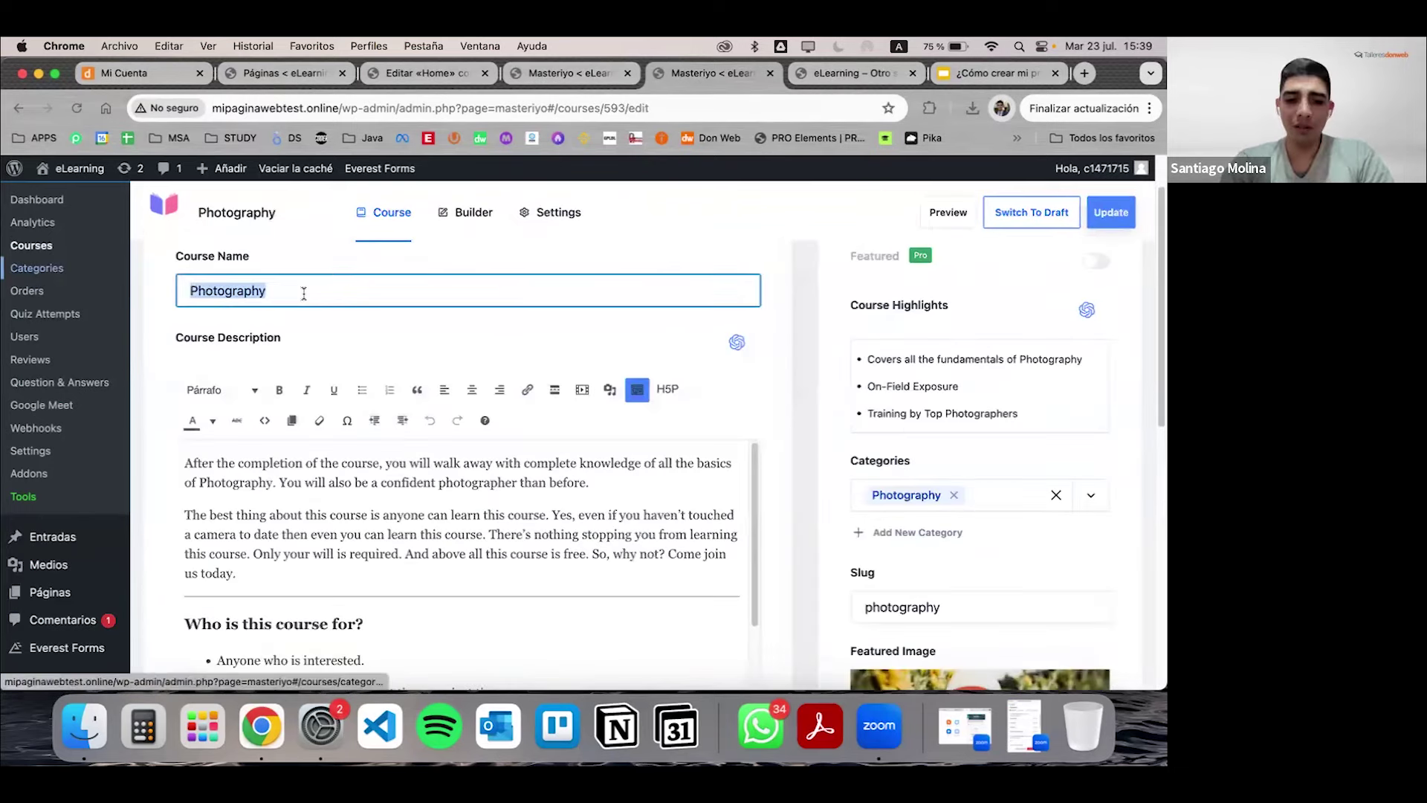
text(Cuid)
key(BackSpace)
key(BackSpace)
text(rso de W)
text(OR)
text(ord)
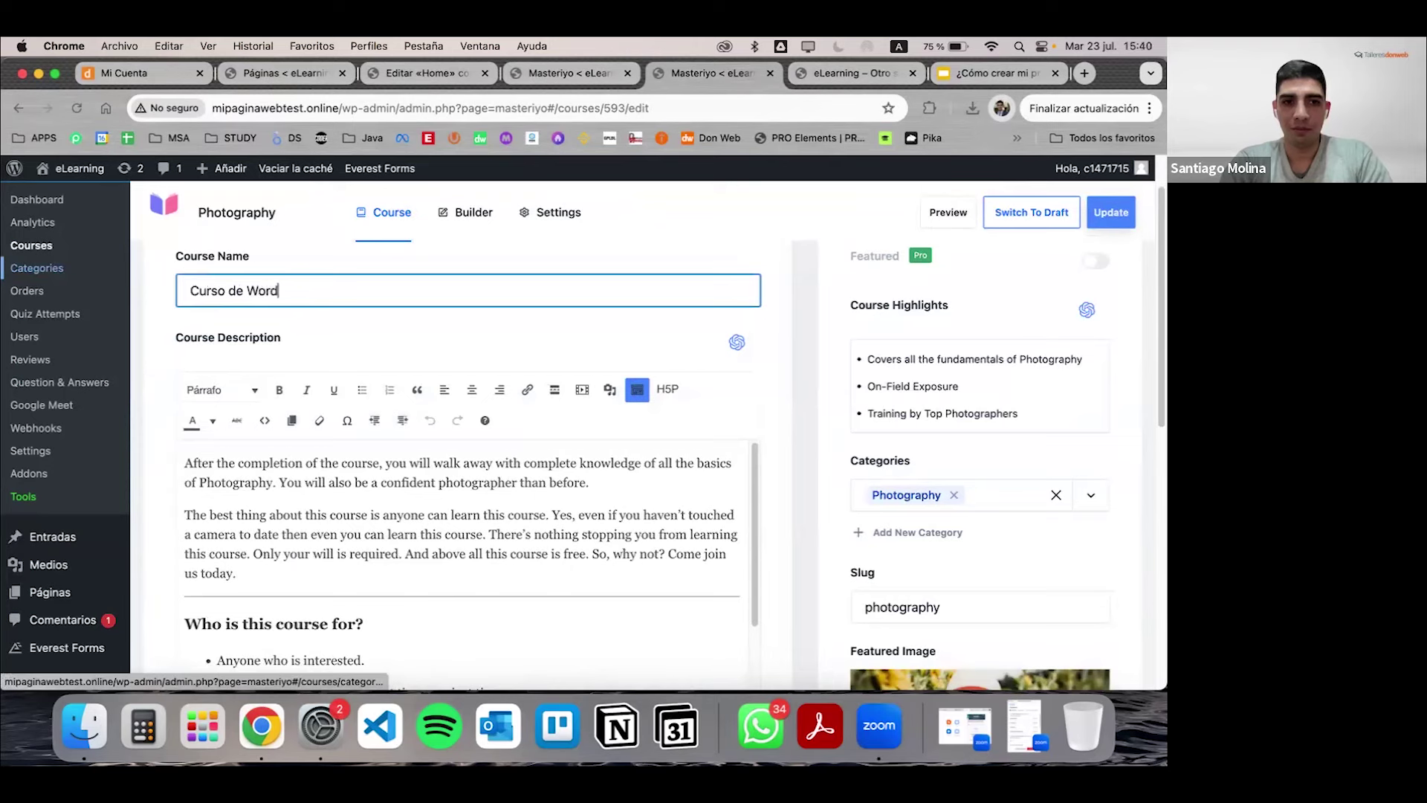
text(Press)
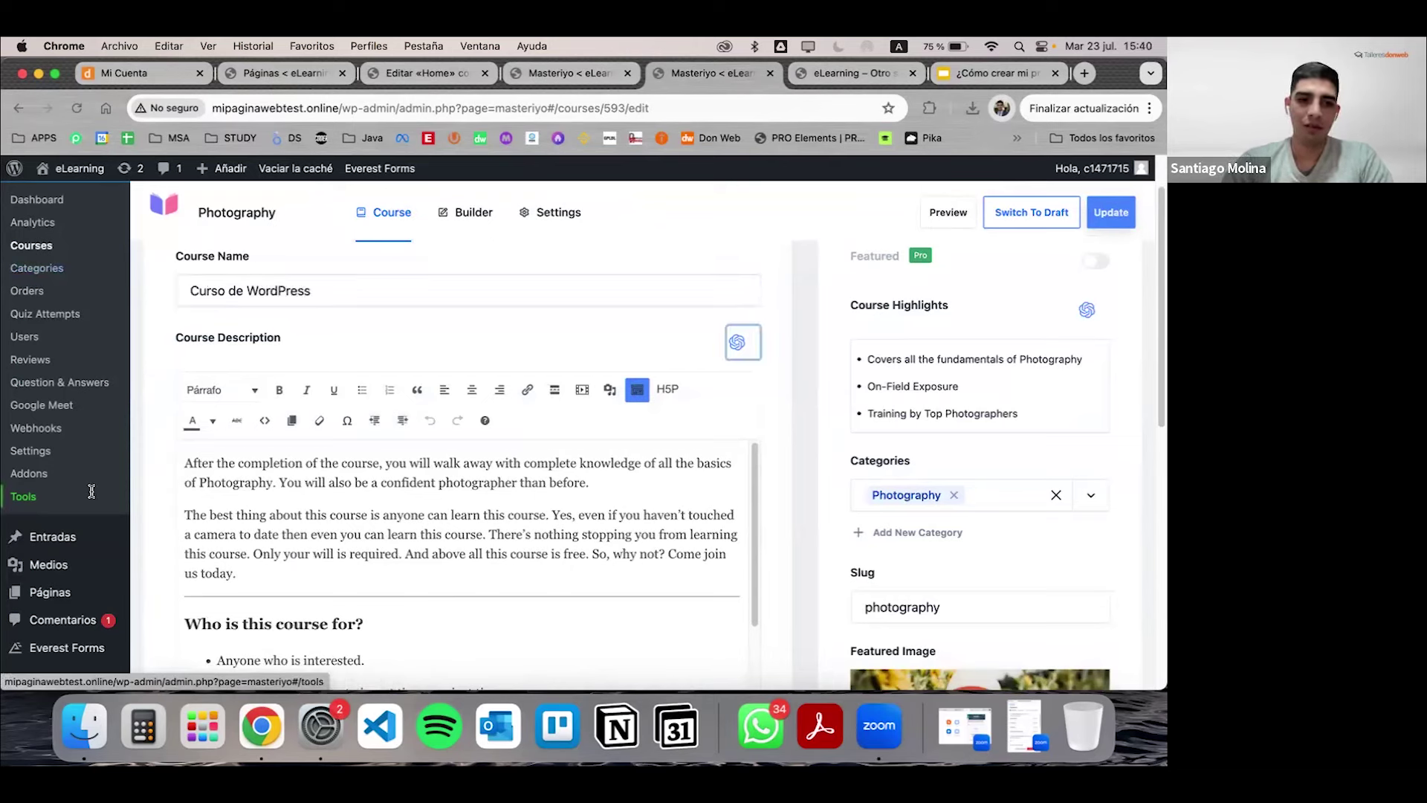
Step: Replace the first paragraph of the course description with "Contenido acorde al curso de WordPress." and add an empty line below it
double_click(199, 463)
shift+click(575, 485)
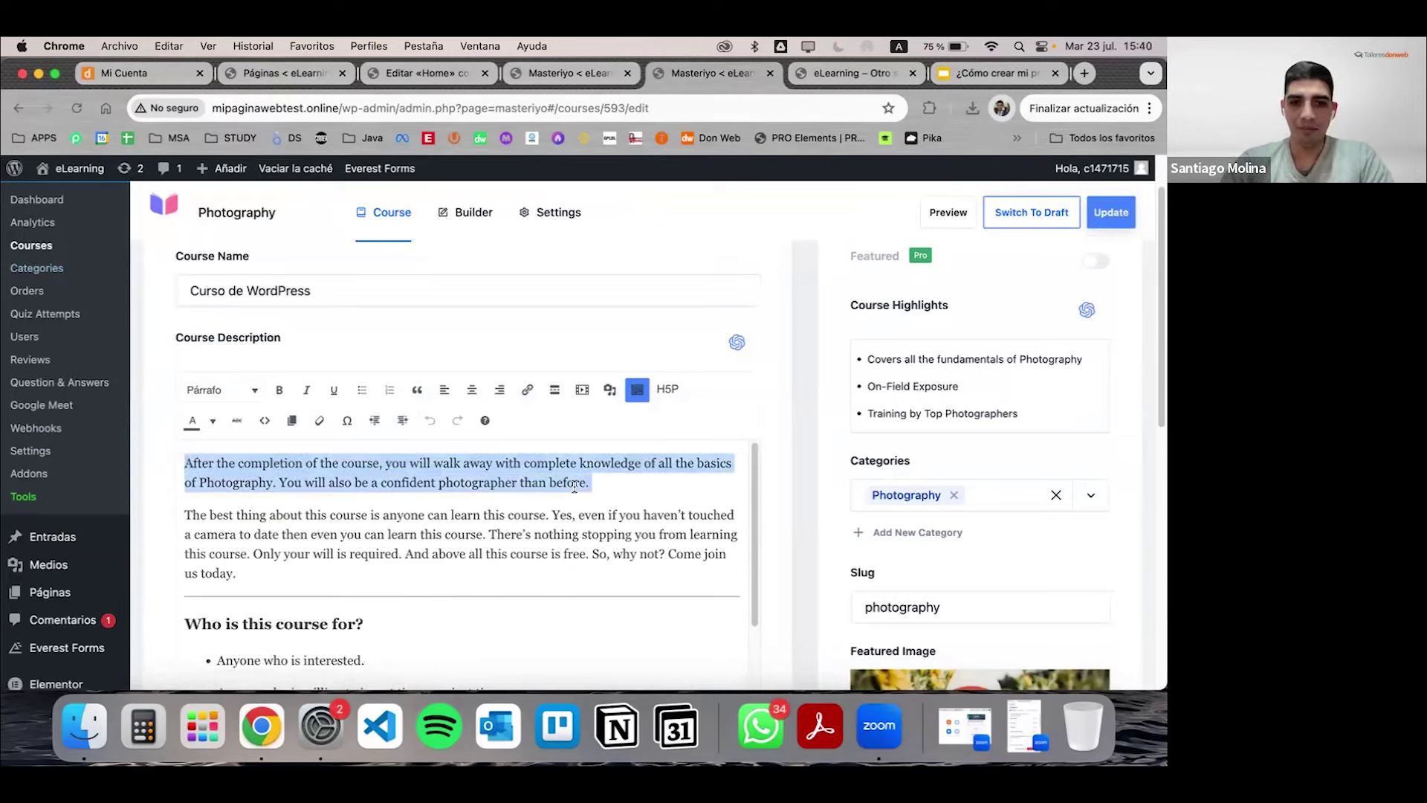
text(Contenido )
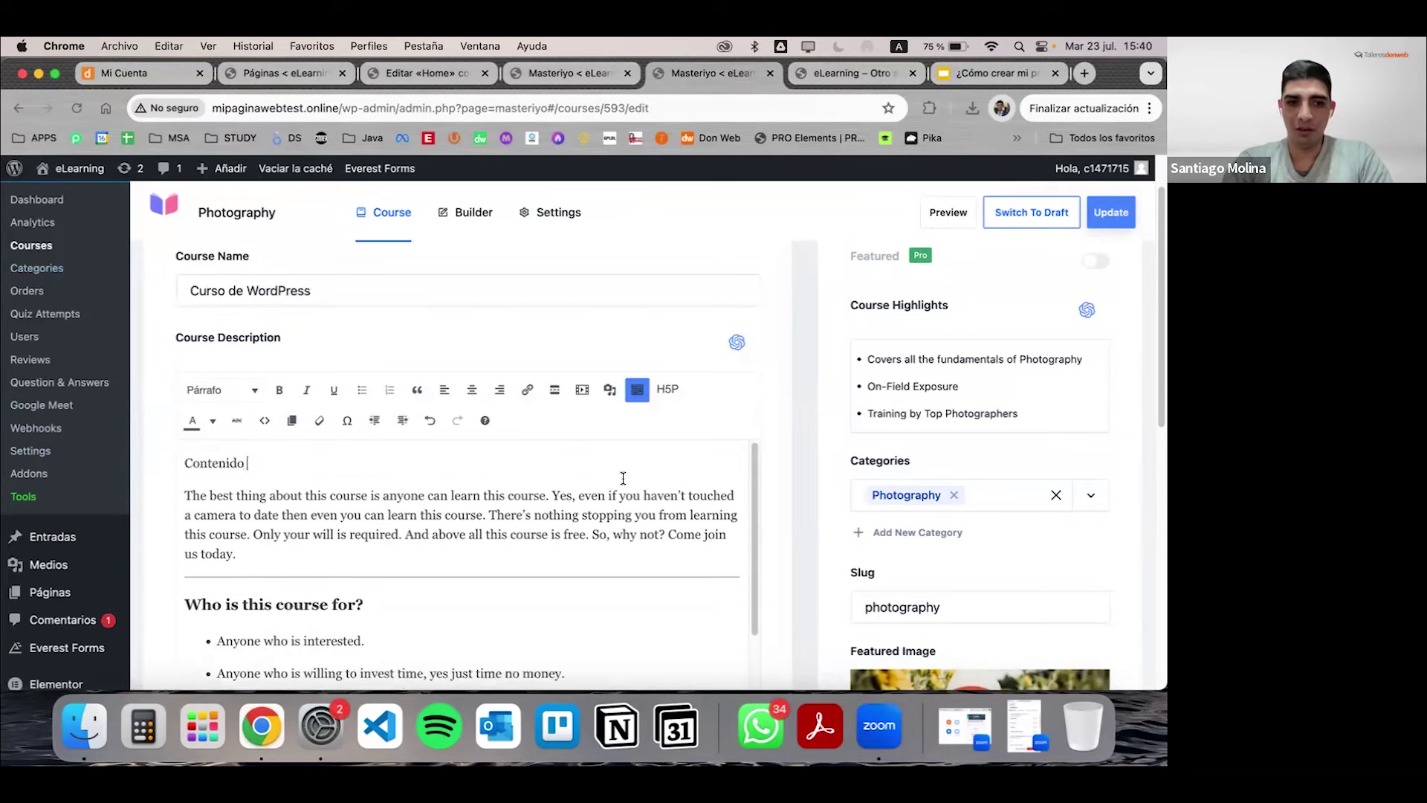
text(acorde al curso)
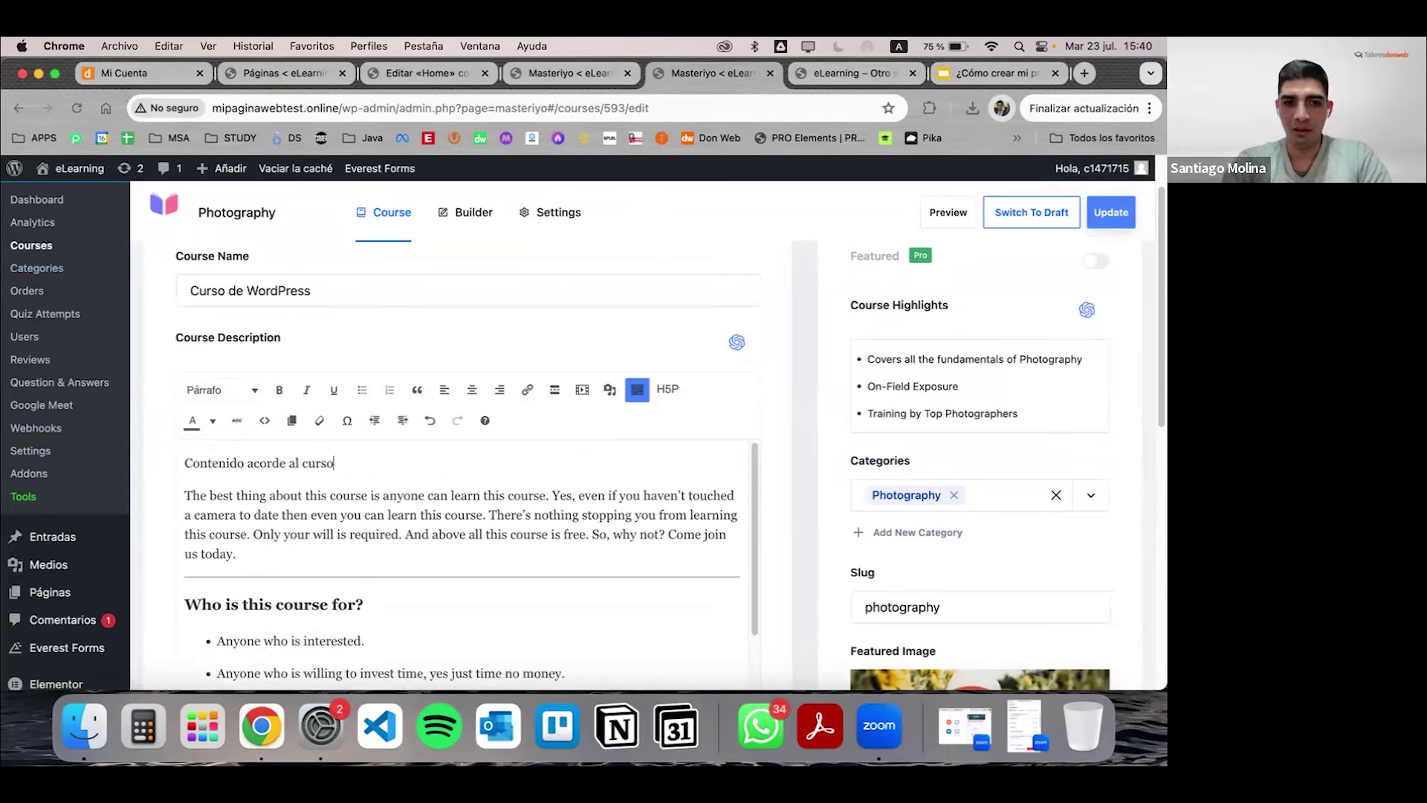
text( de WordPress.)
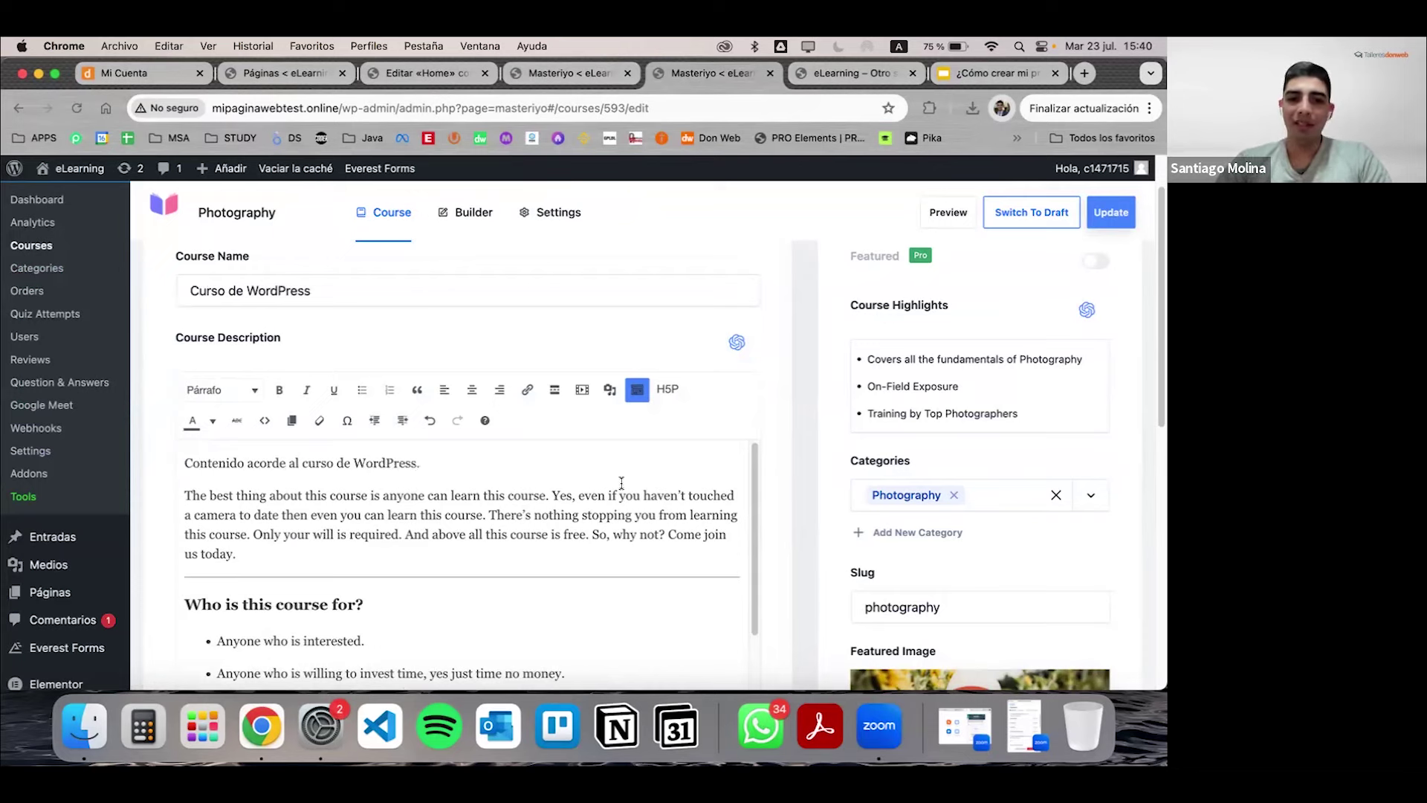
key(Return)
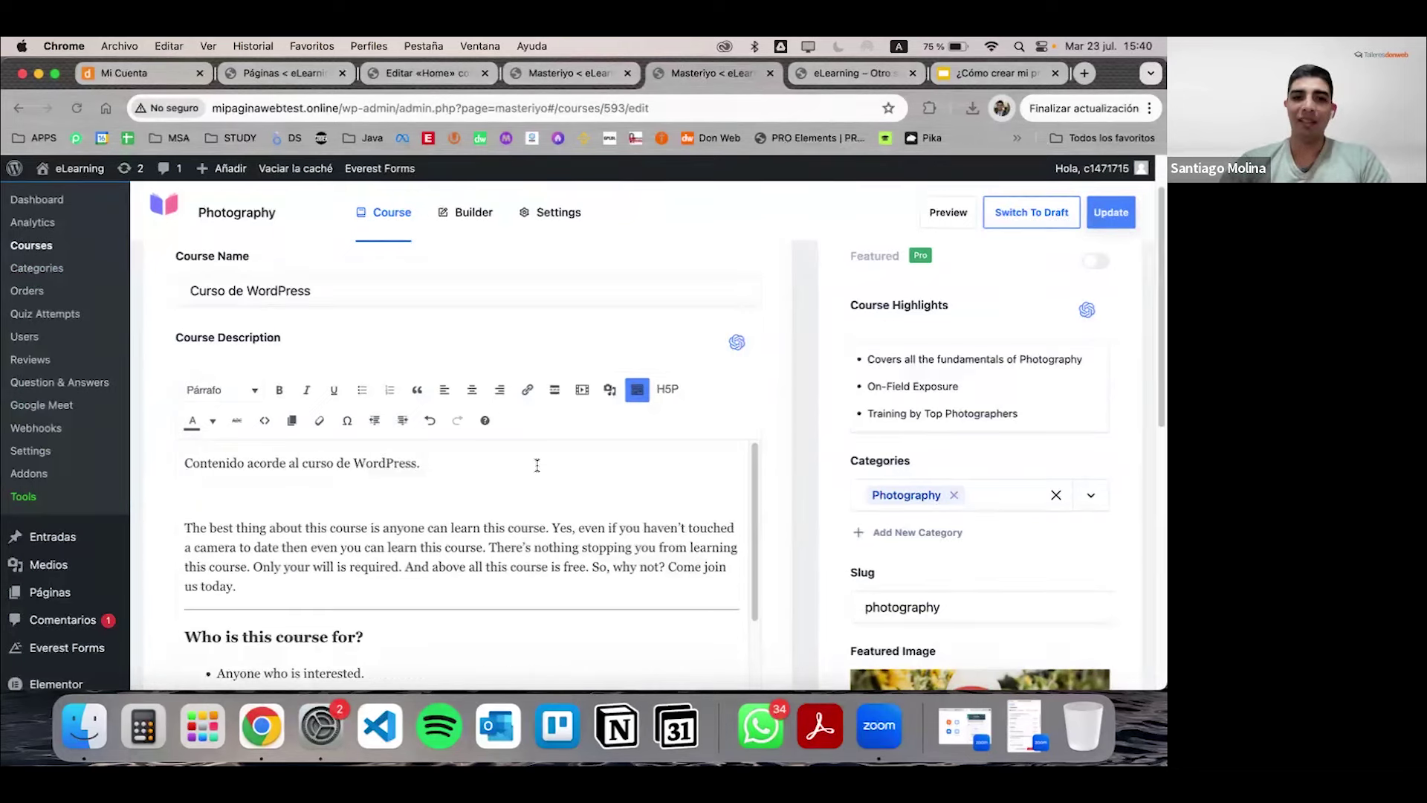
Step: Check the media insertion dialog of the description editor, and examine the remaining course description and the featured image
click(583, 390)
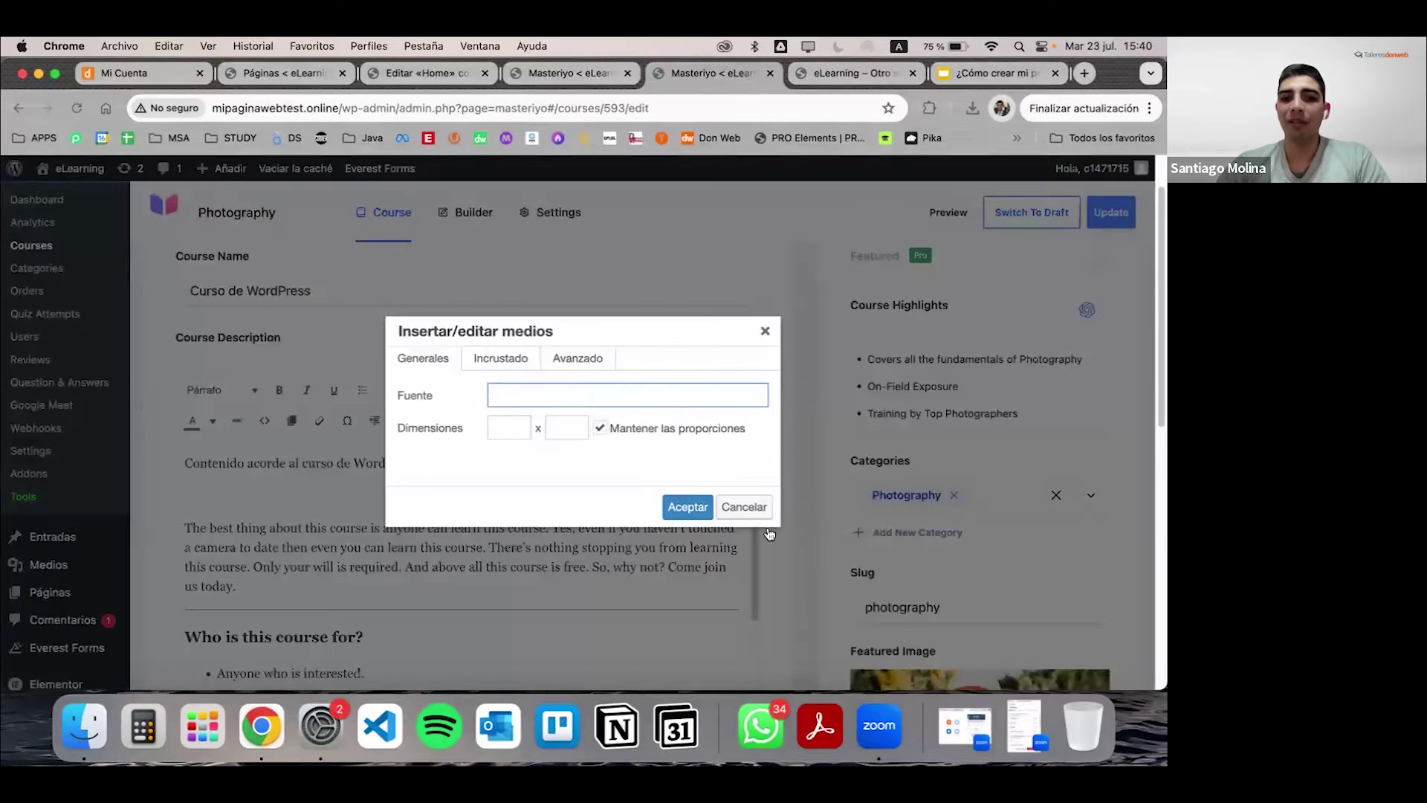
click(743, 507)
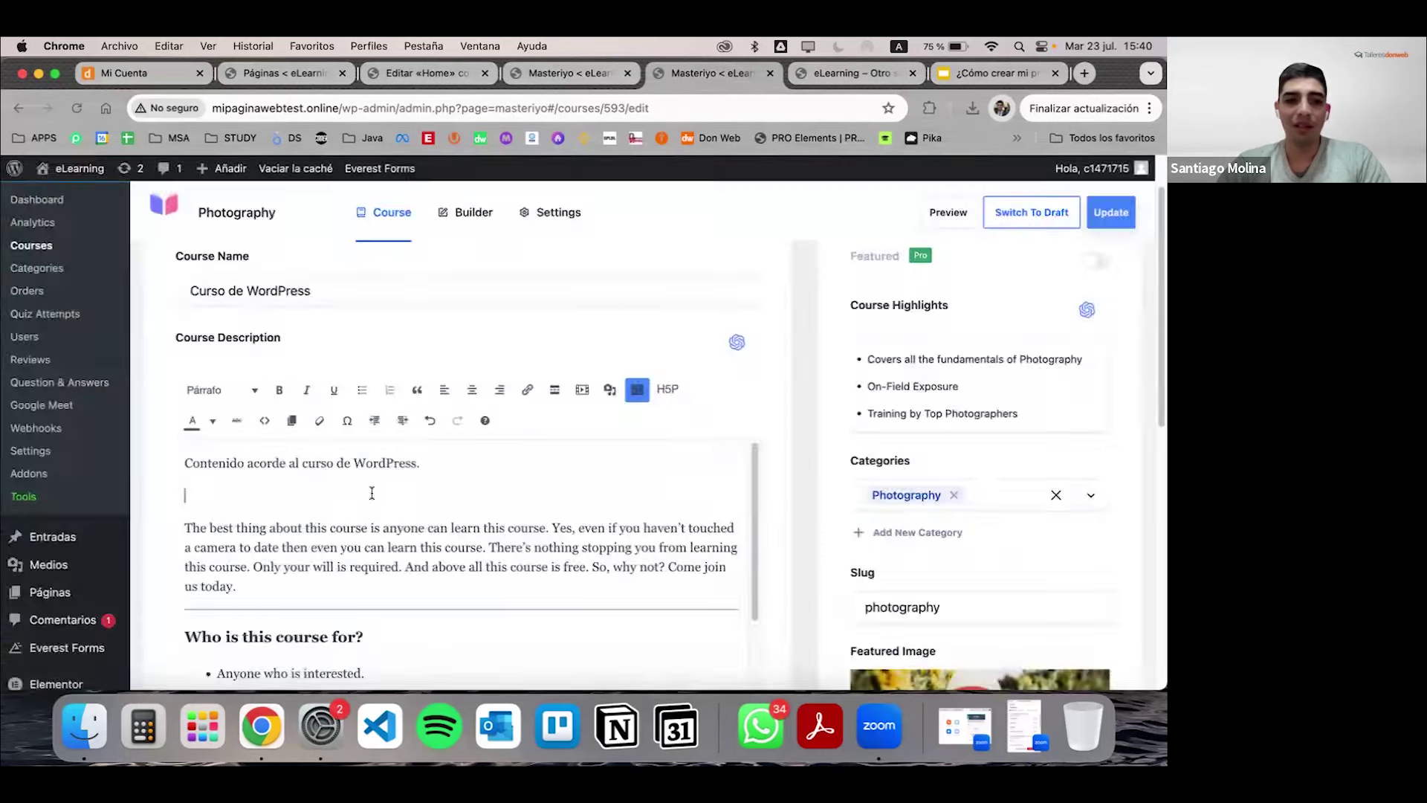
scroll(371, 492, down, 3)
scroll(365, 487, down, 2)
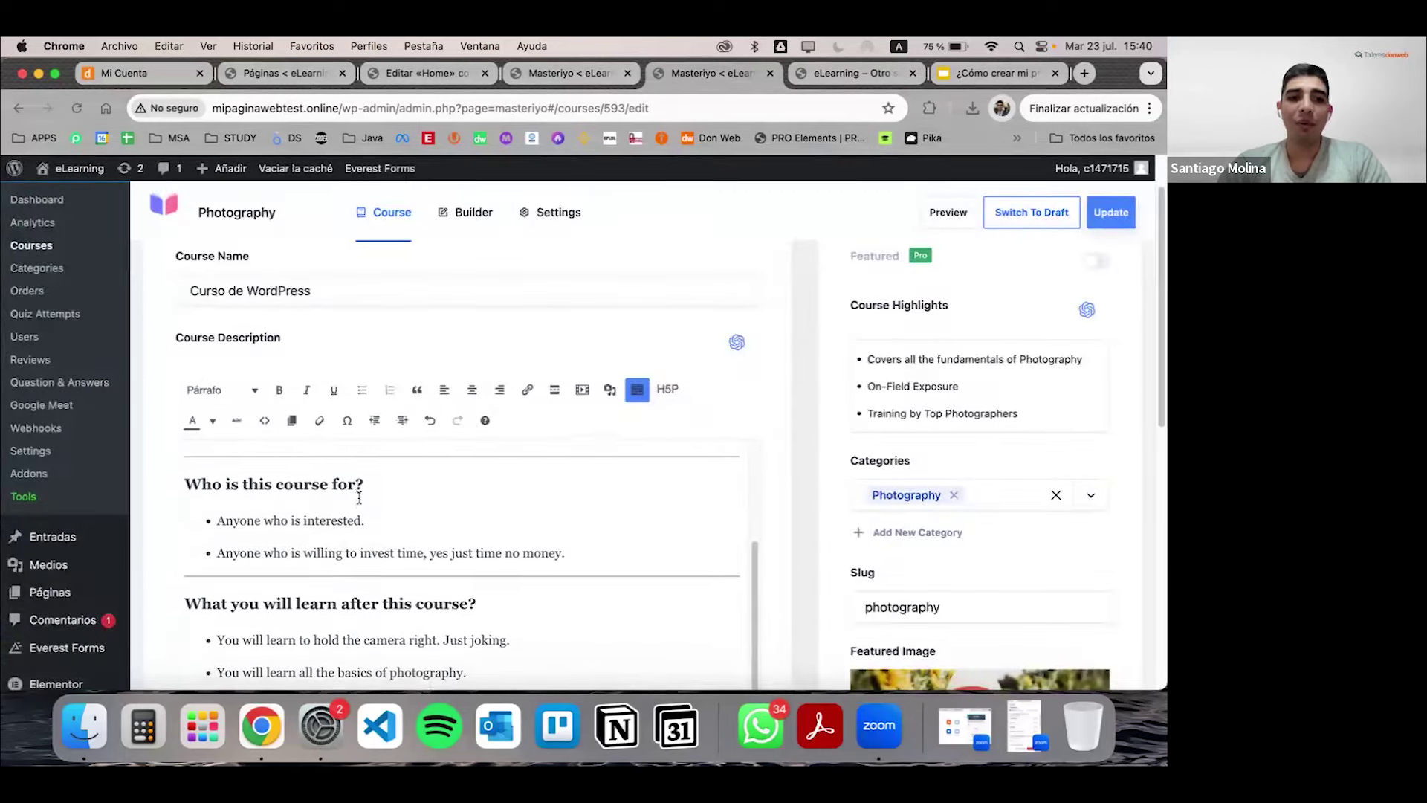
scroll(475, 490, down, 8)
scroll(507, 330, up, 10)
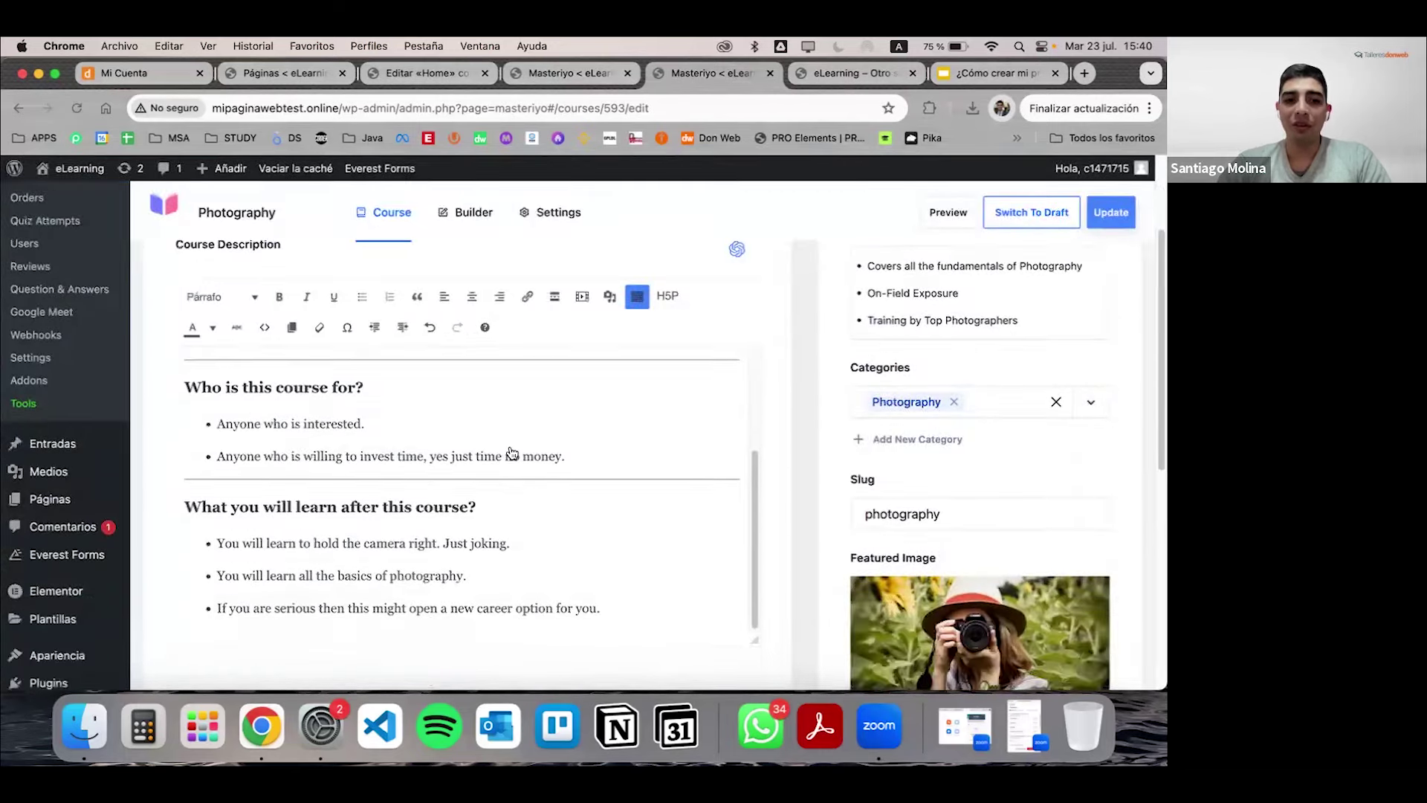
scroll(624, 505, up, 5)
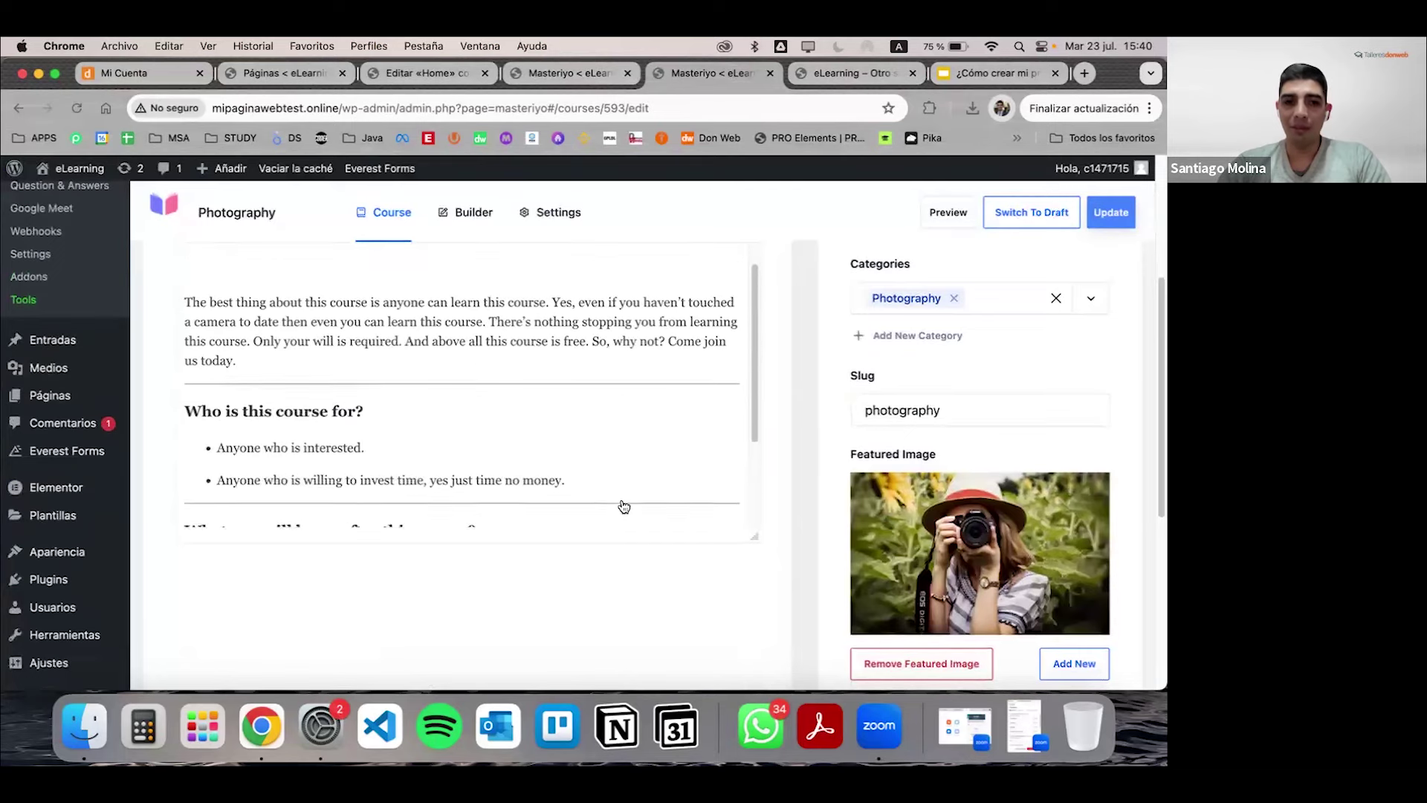
scroll(552, 461, up, 3)
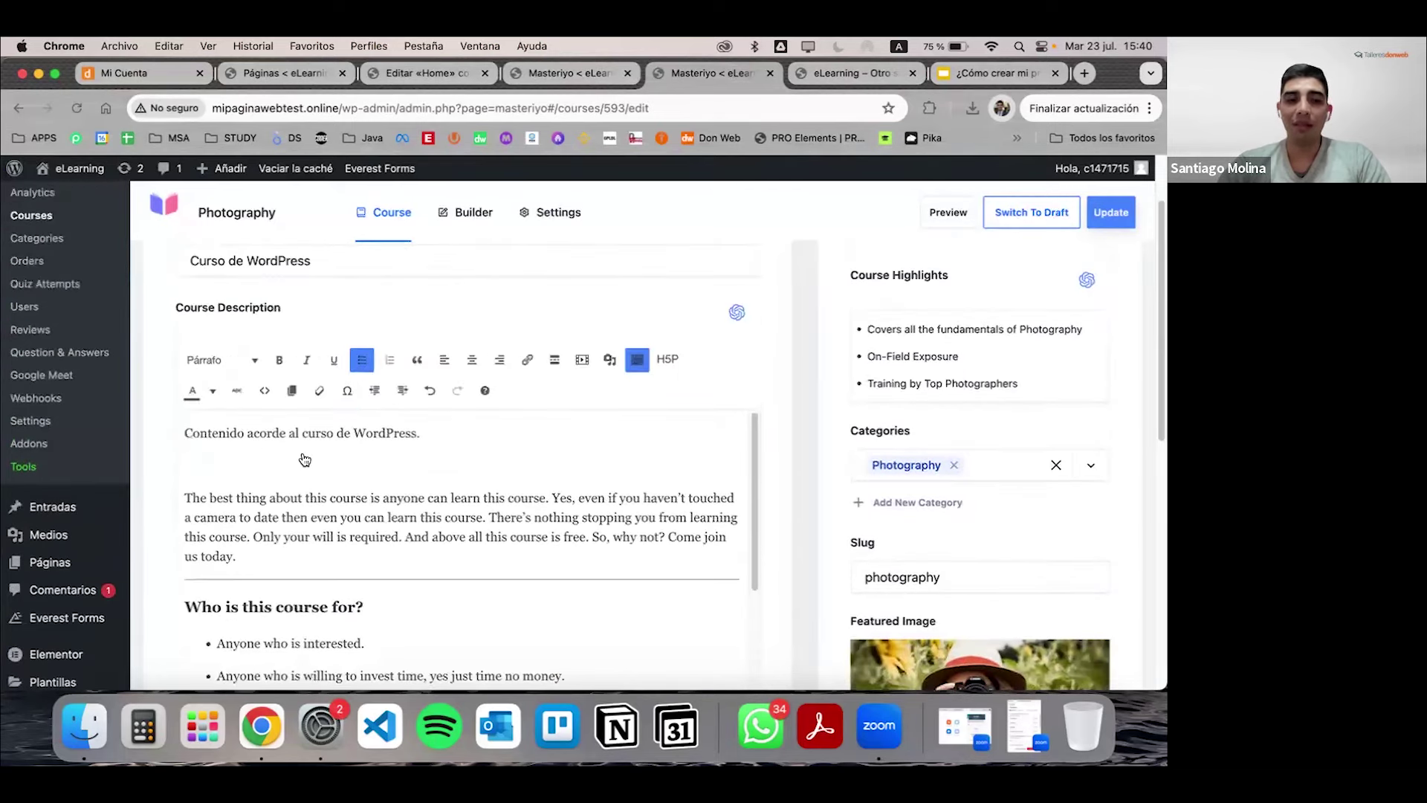
scroll(350, 478, down, 3)
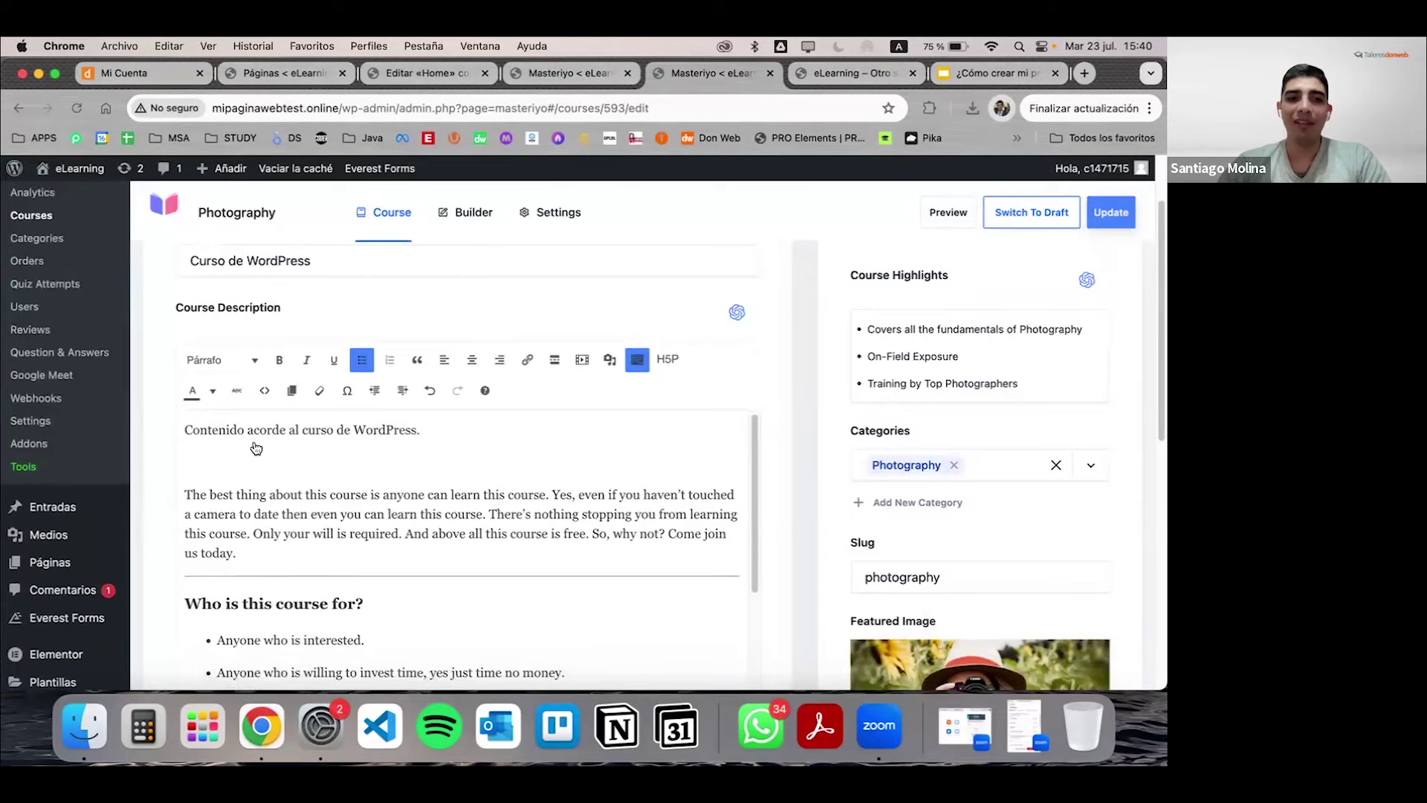
Step: Examine the course description from its opening paragraph through the audience and learning outcome sections
scroll(350, 478, down, 1)
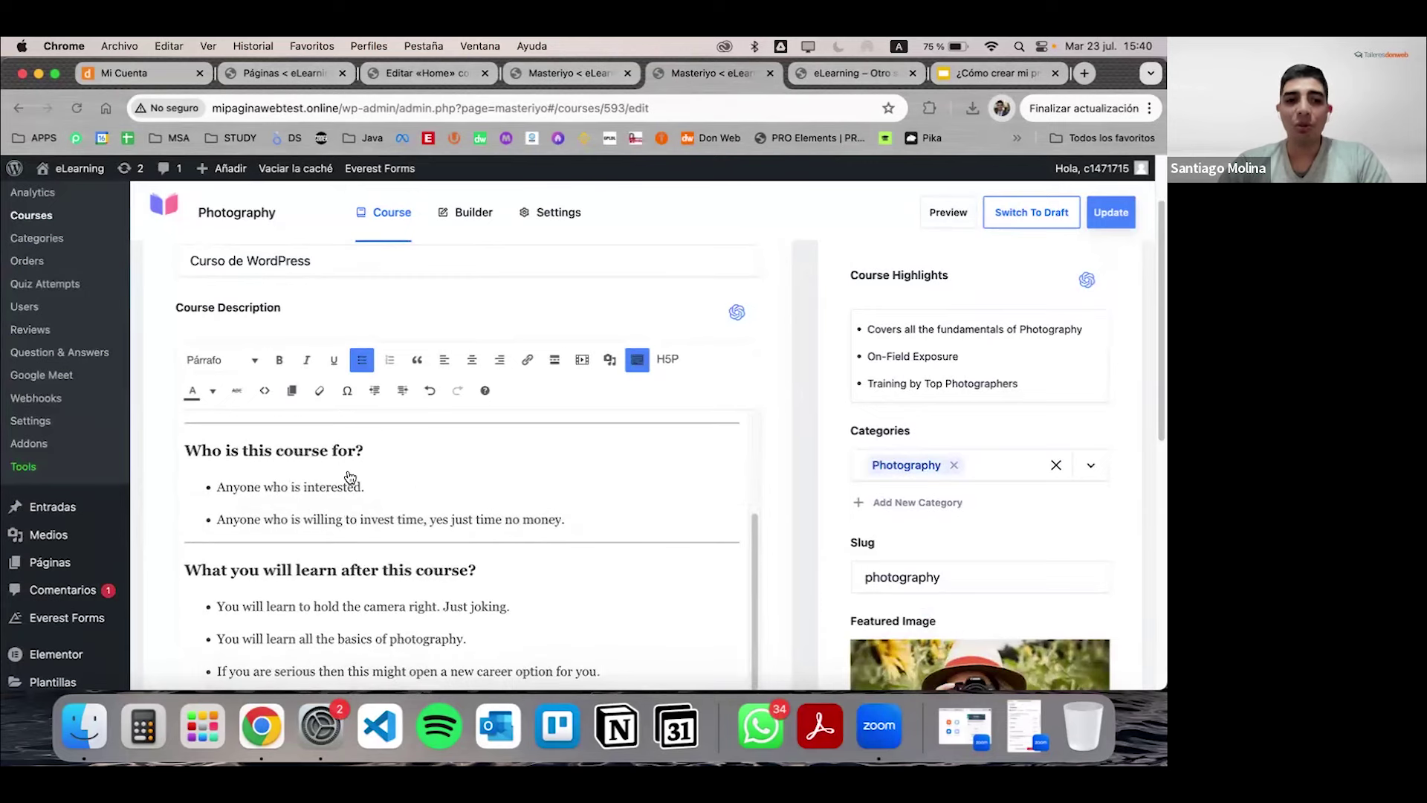
scroll(493, 525, up, 5)
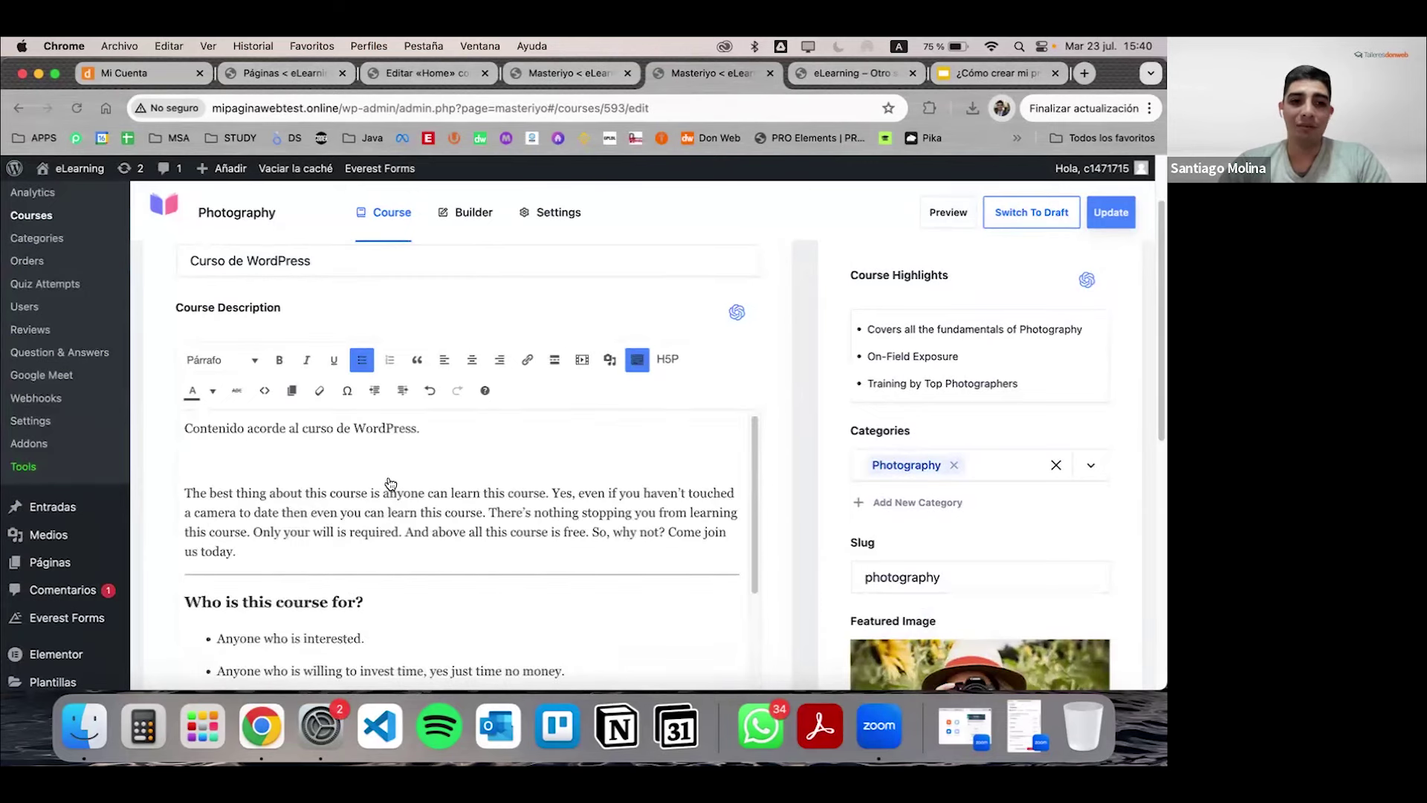
scroll(529, 520, down, 1)
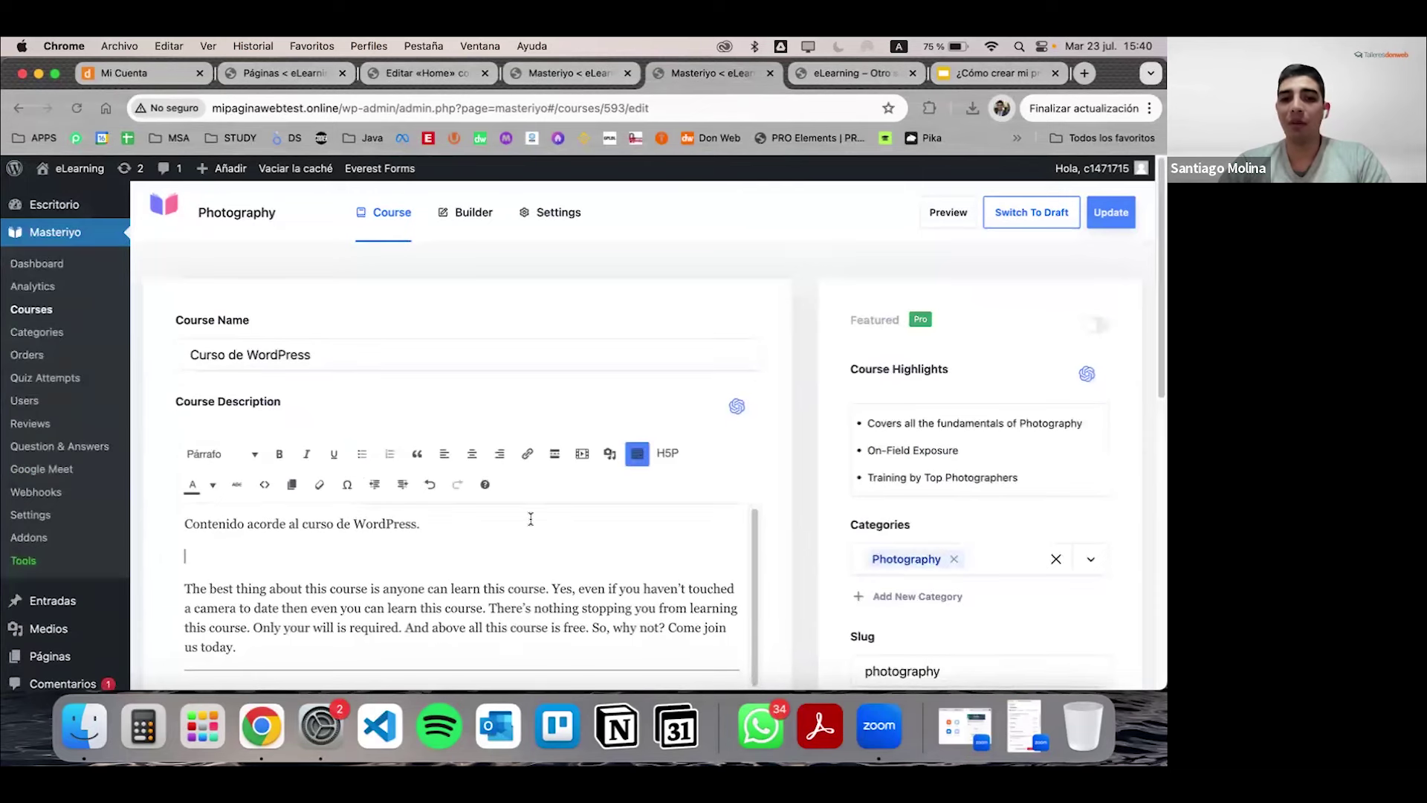
scroll(538, 498, down, 1)
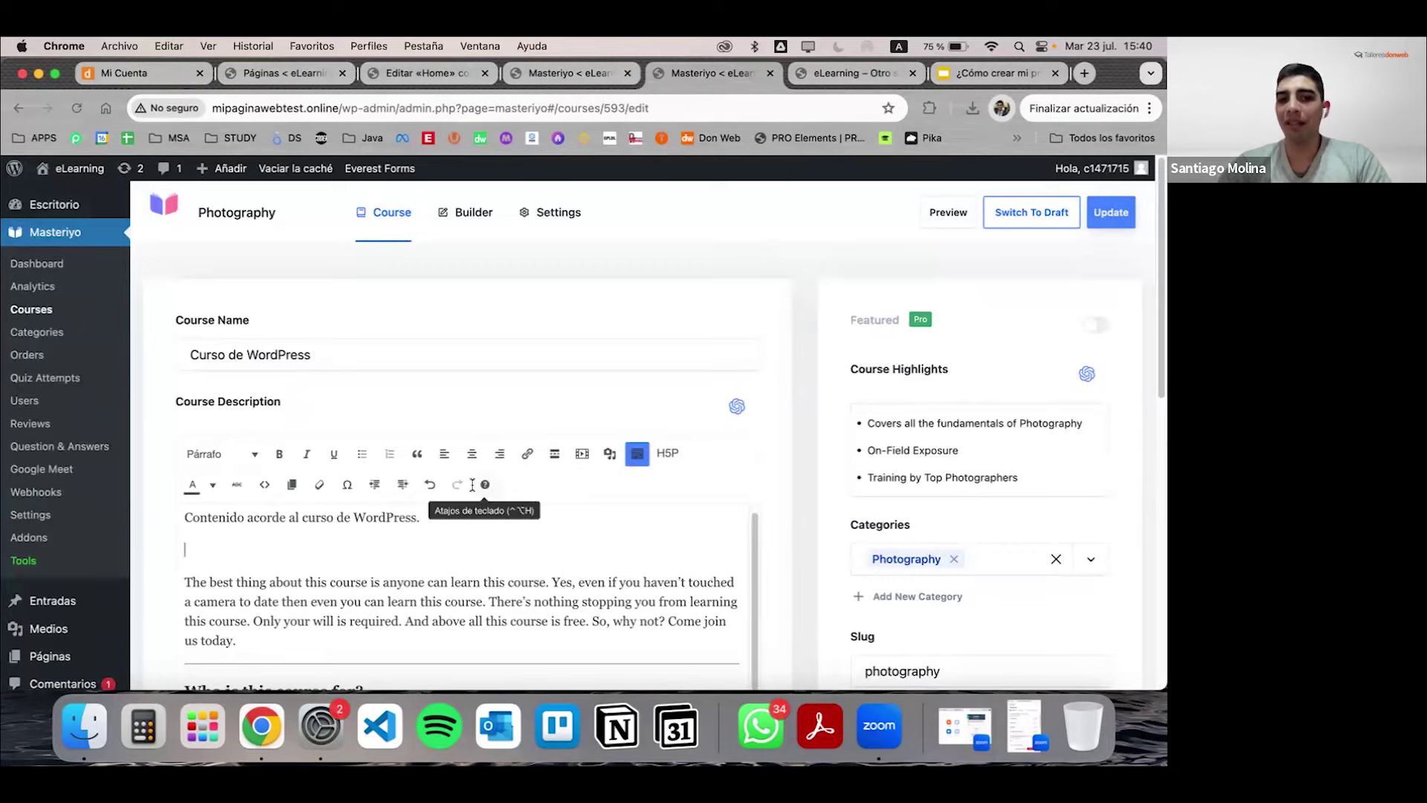
scroll(350, 359, down, 1)
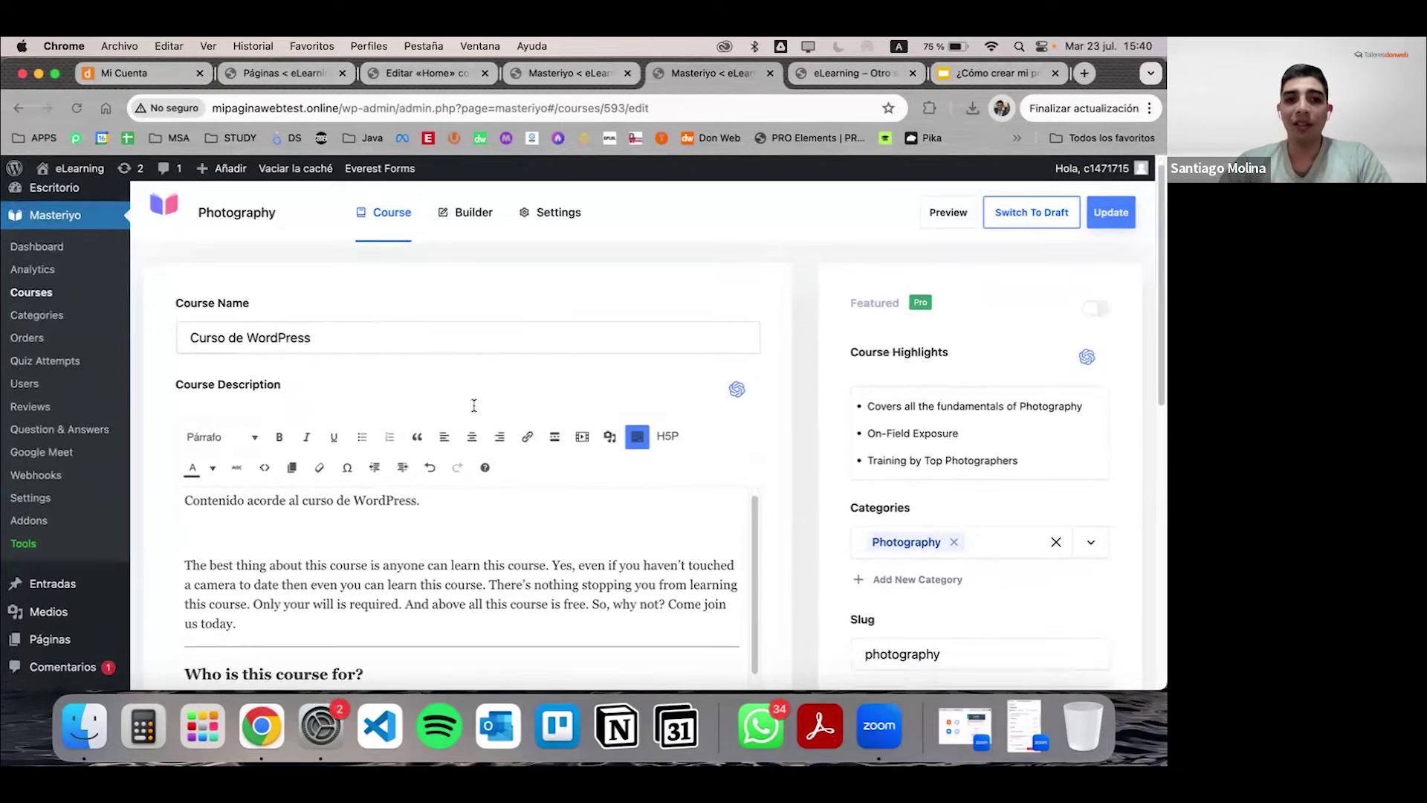
scroll(474, 405, down, 5)
scroll(471, 405, down, 4)
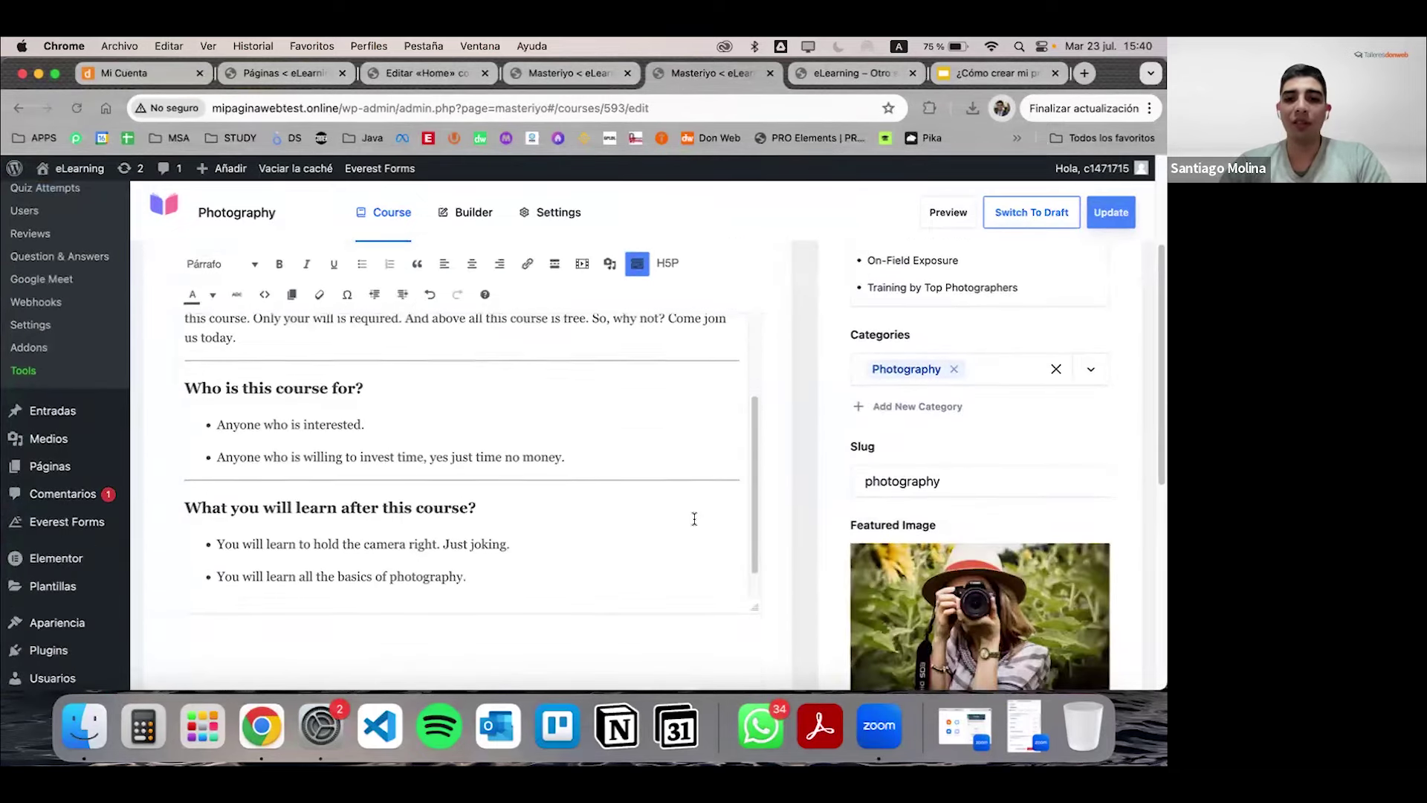
scroll(771, 441, down, 3)
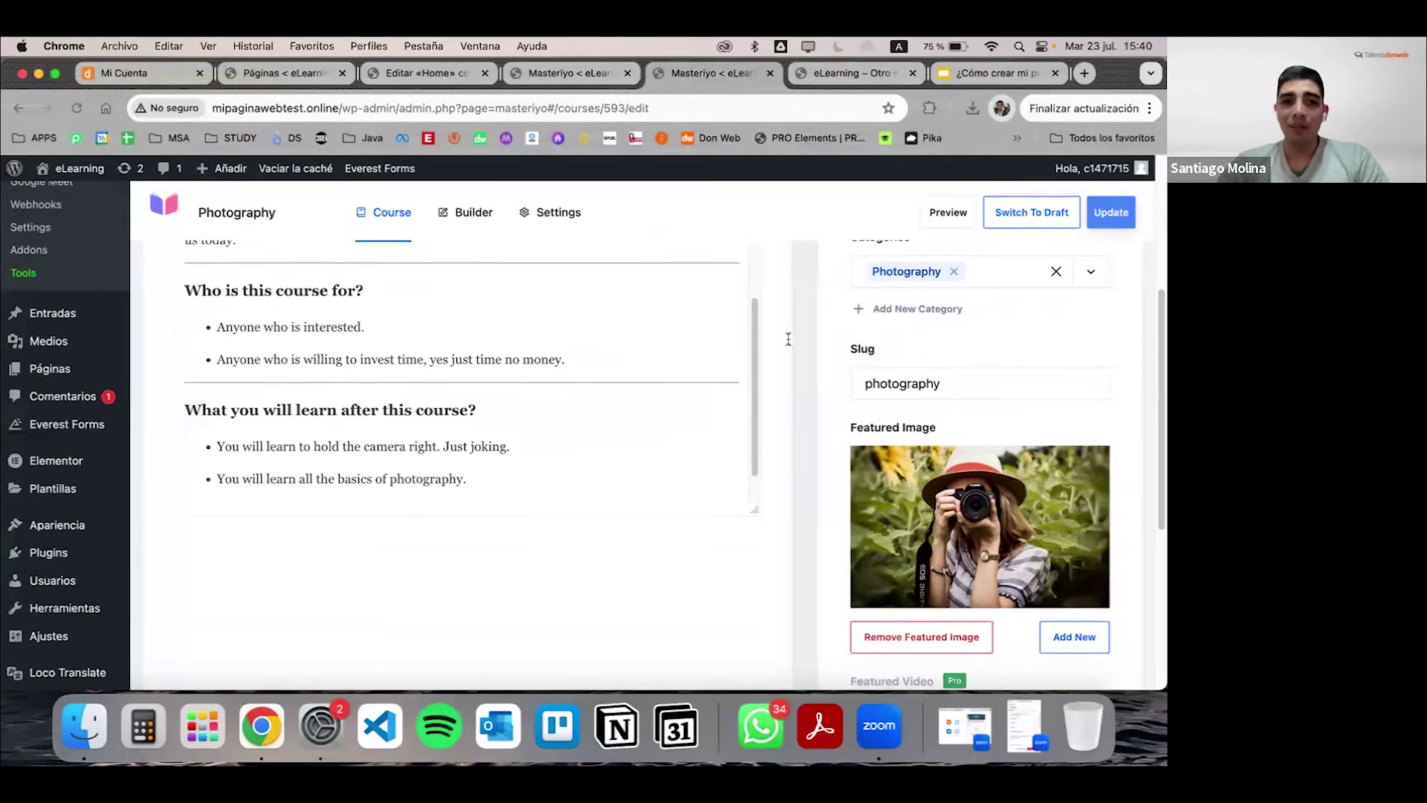
Step: Replace the course's Photography category with WordPress
scroll(721, 354, up, 1)
scroll(956, 377, up, 1)
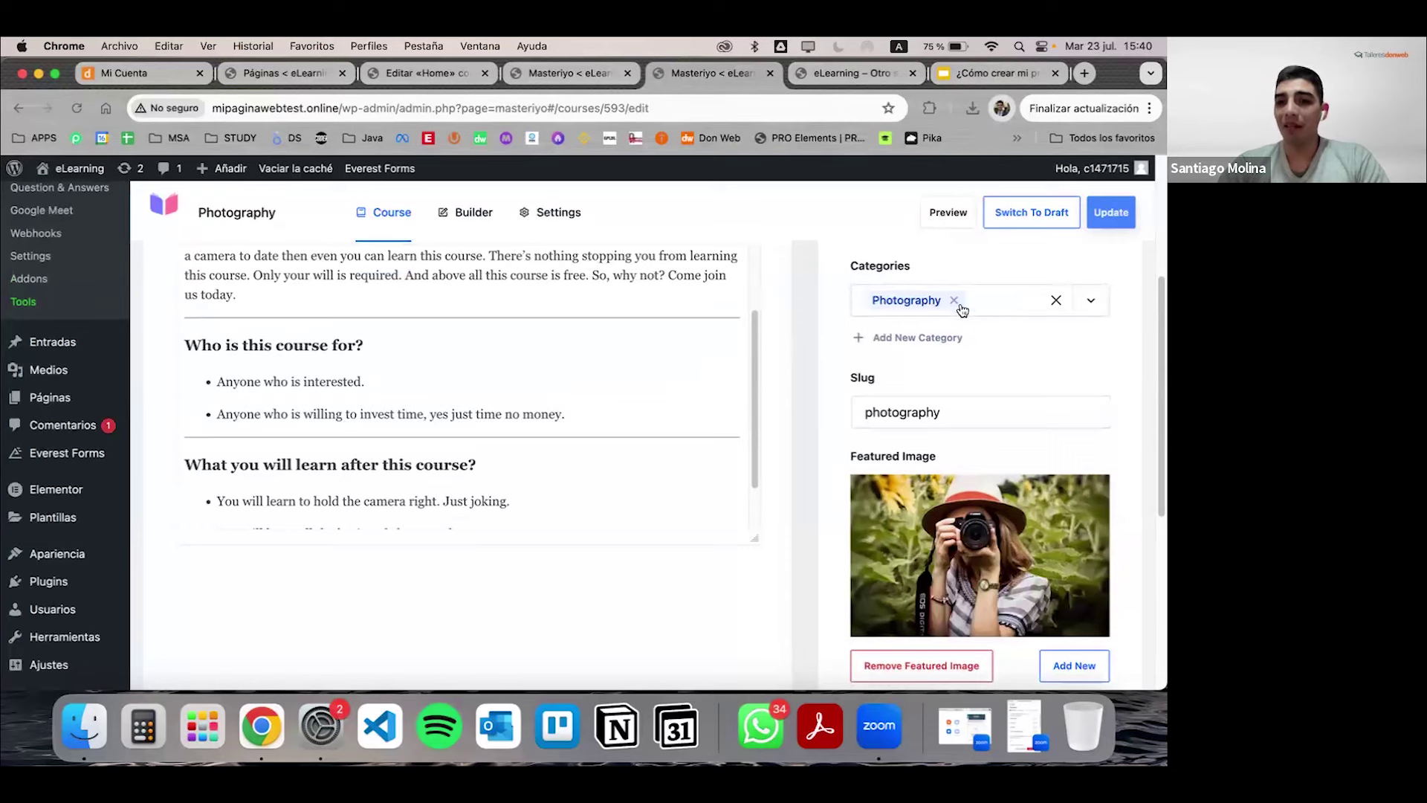
click(953, 301)
click(929, 369)
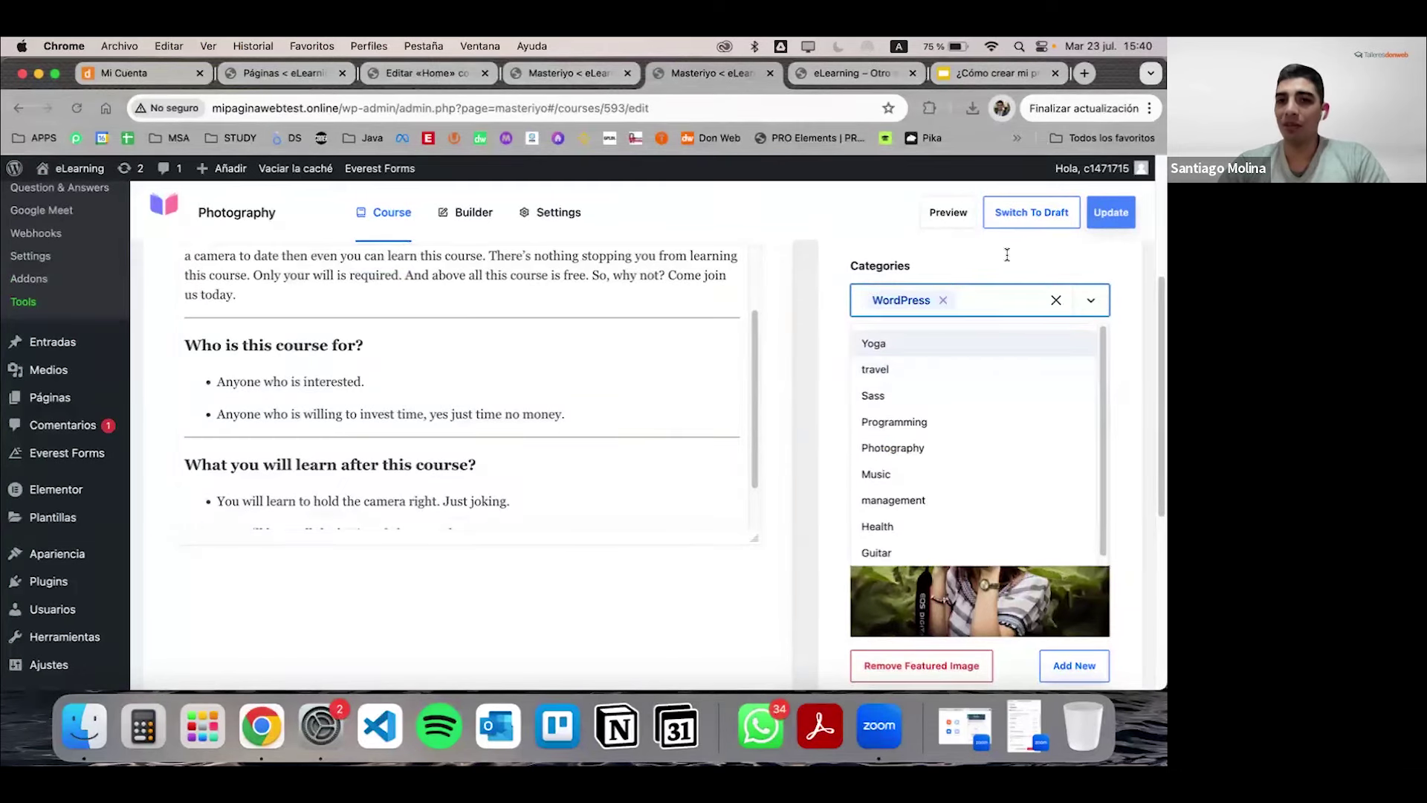
click(974, 283)
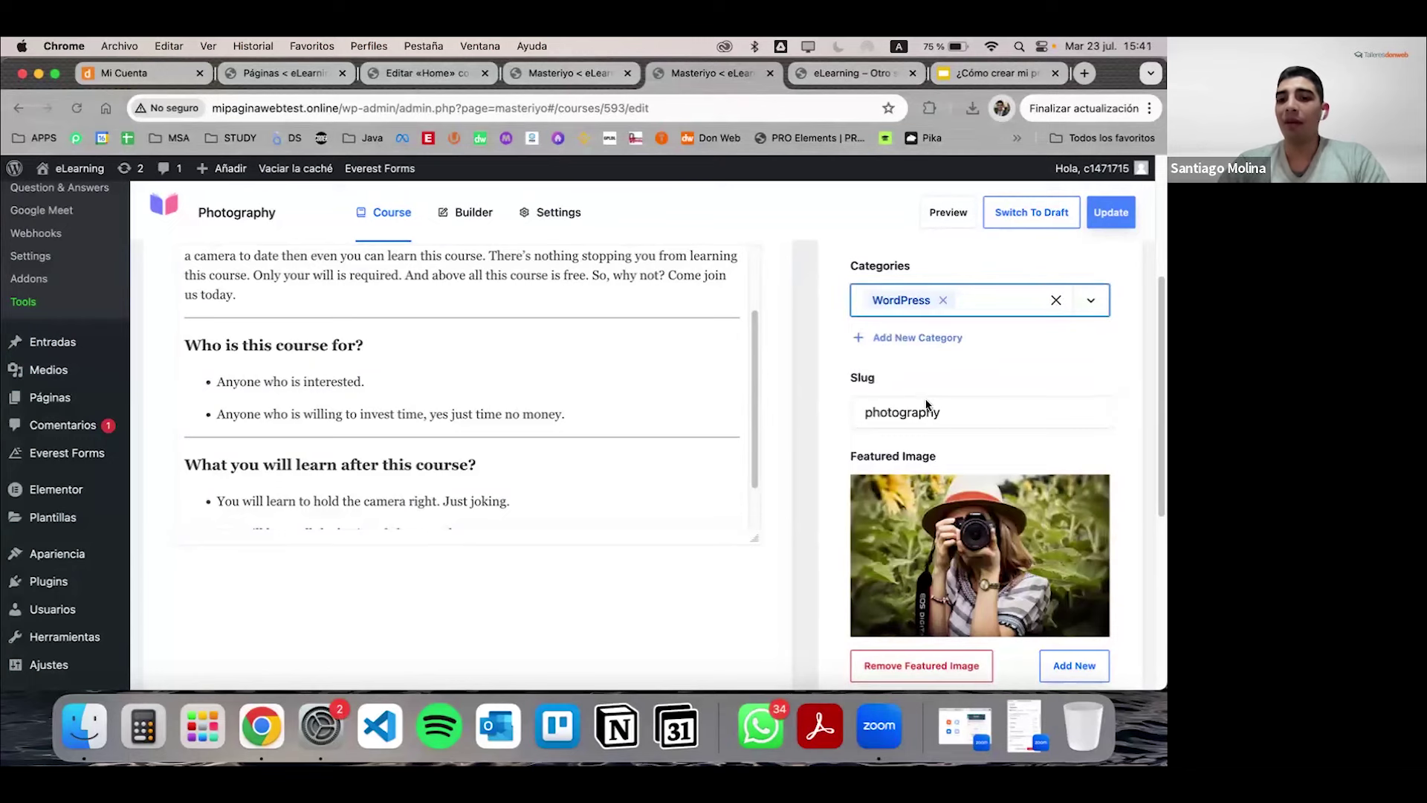
Step: Check the course's slug, featured image, featured video and attachment options
scroll(929, 416, down, 2)
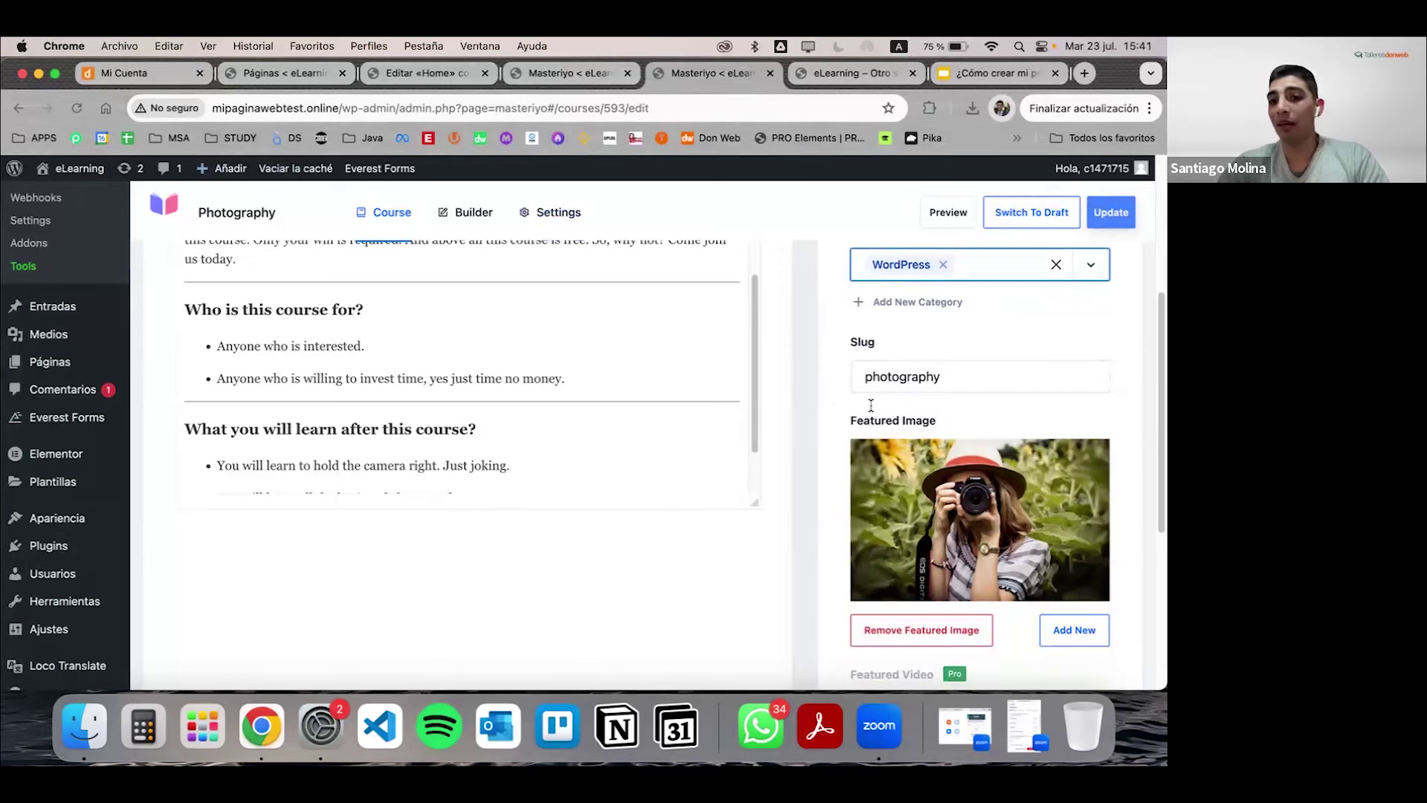
double_click(1036, 394)
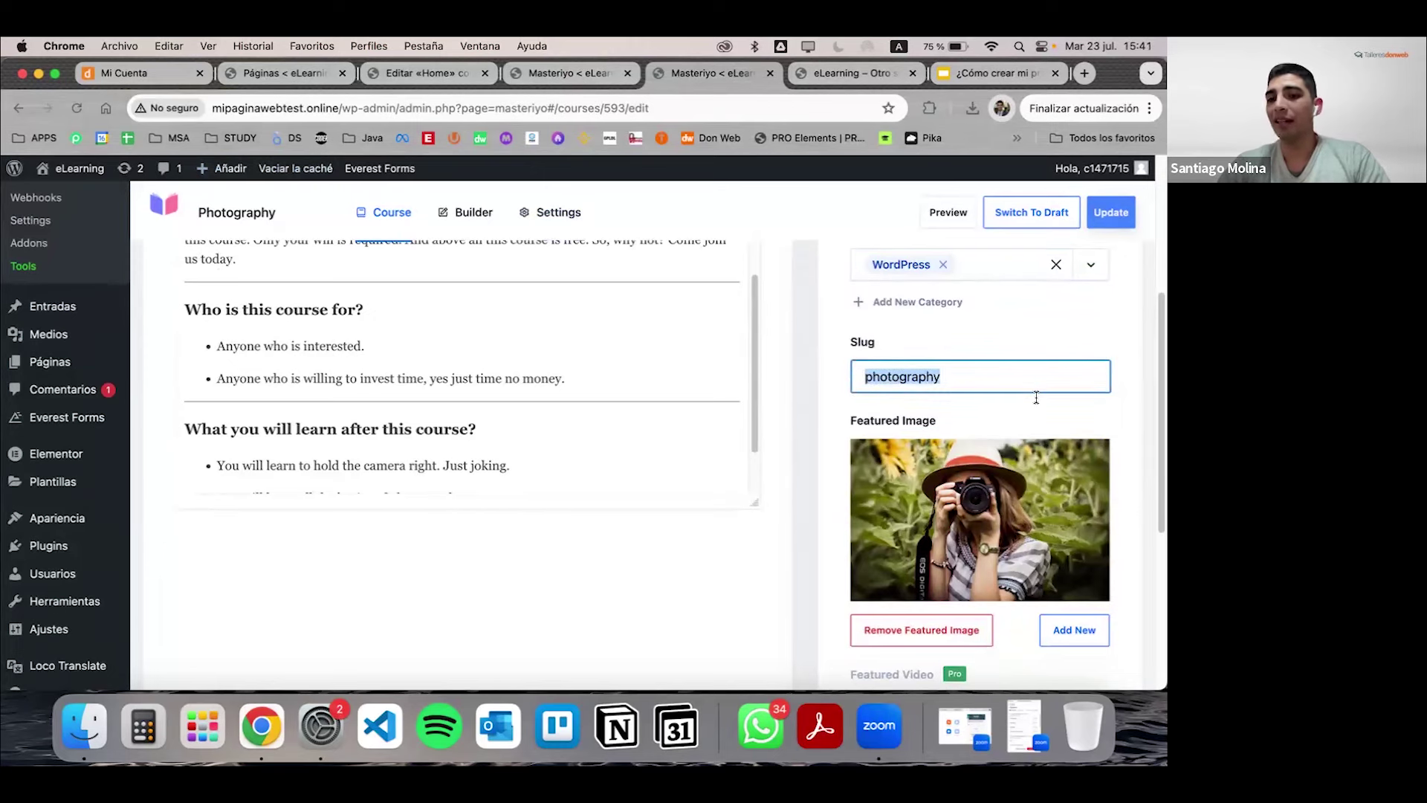
scroll(944, 396, down, 3)
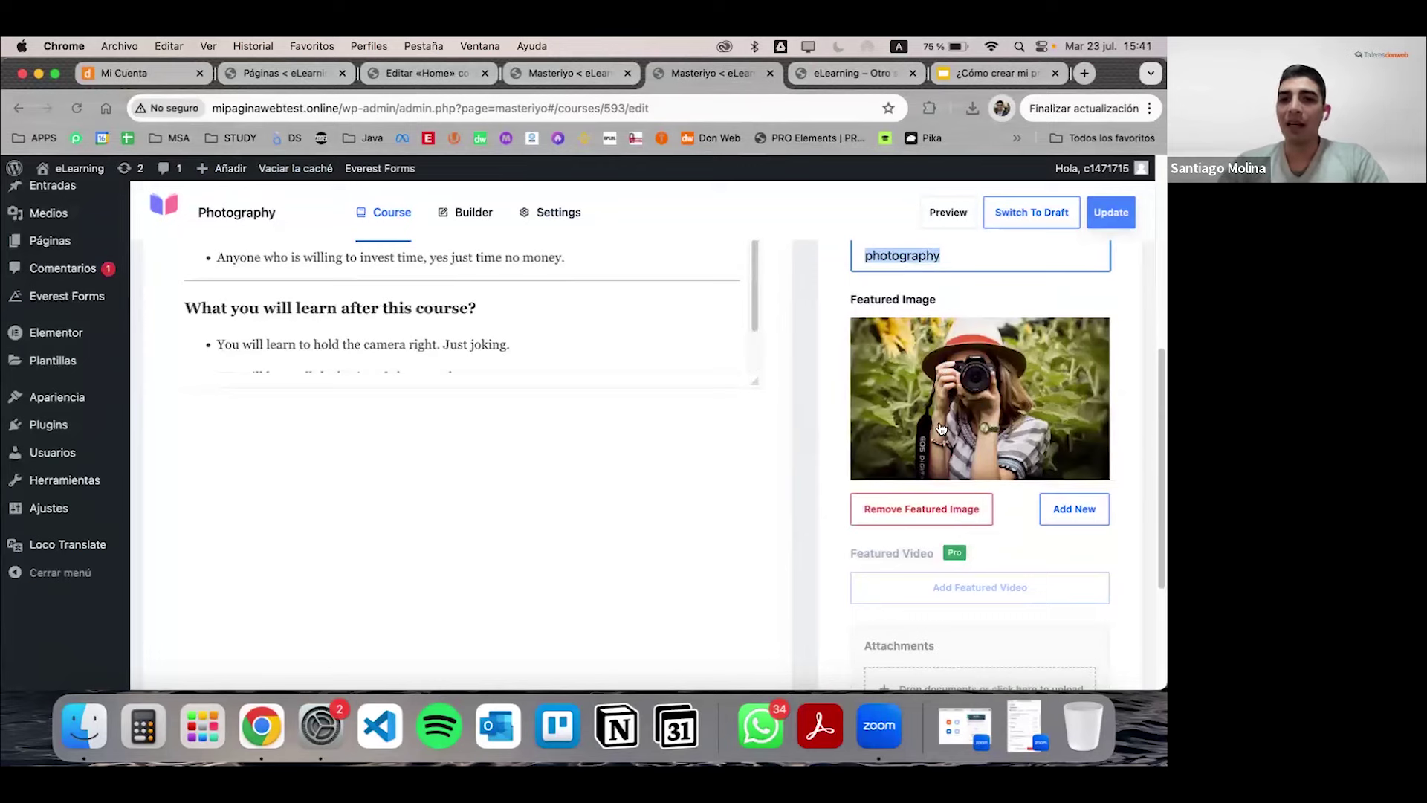
click(820, 402)
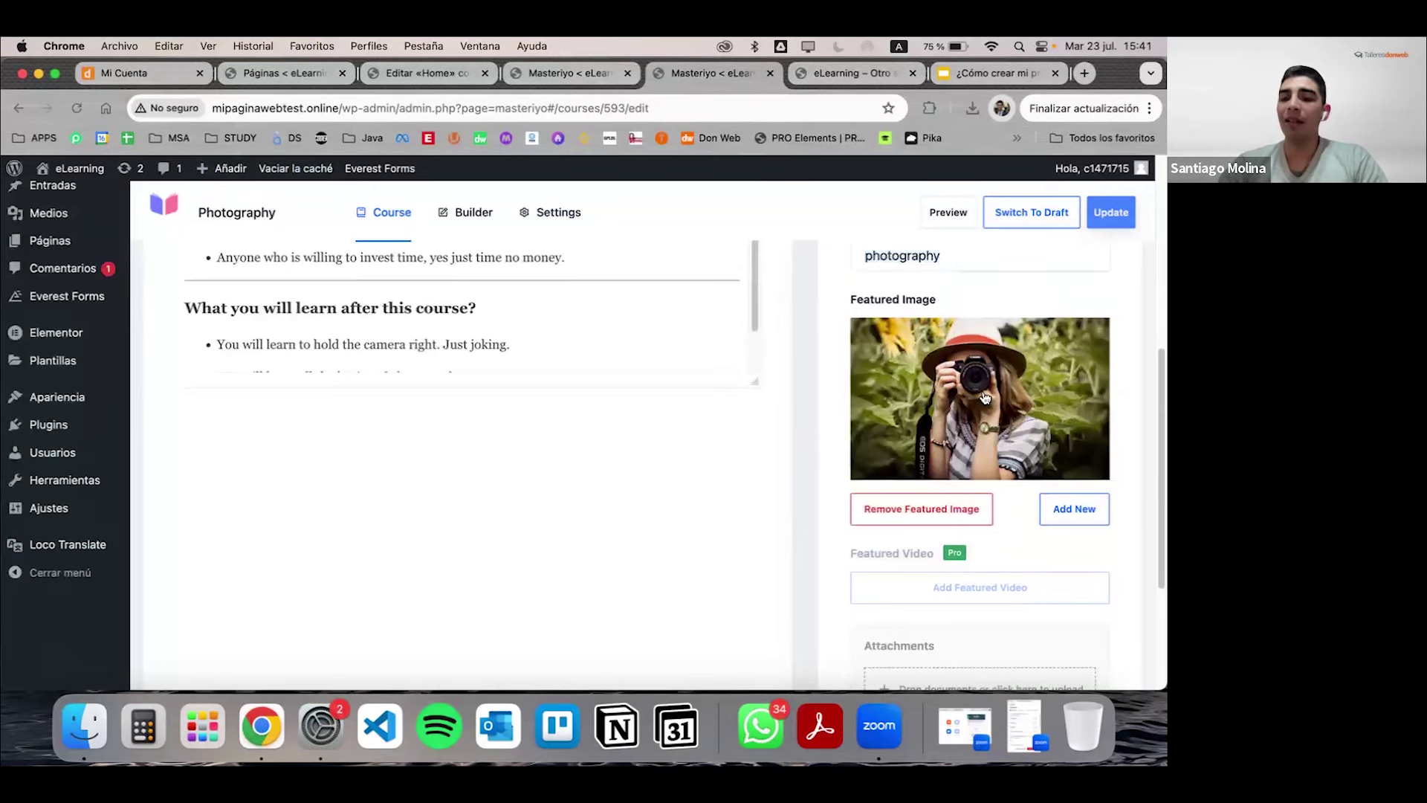
scroll(984, 397, down, 1)
scroll(981, 405, up, 3)
scroll(977, 412, down, 3)
scroll(976, 413, down, 3)
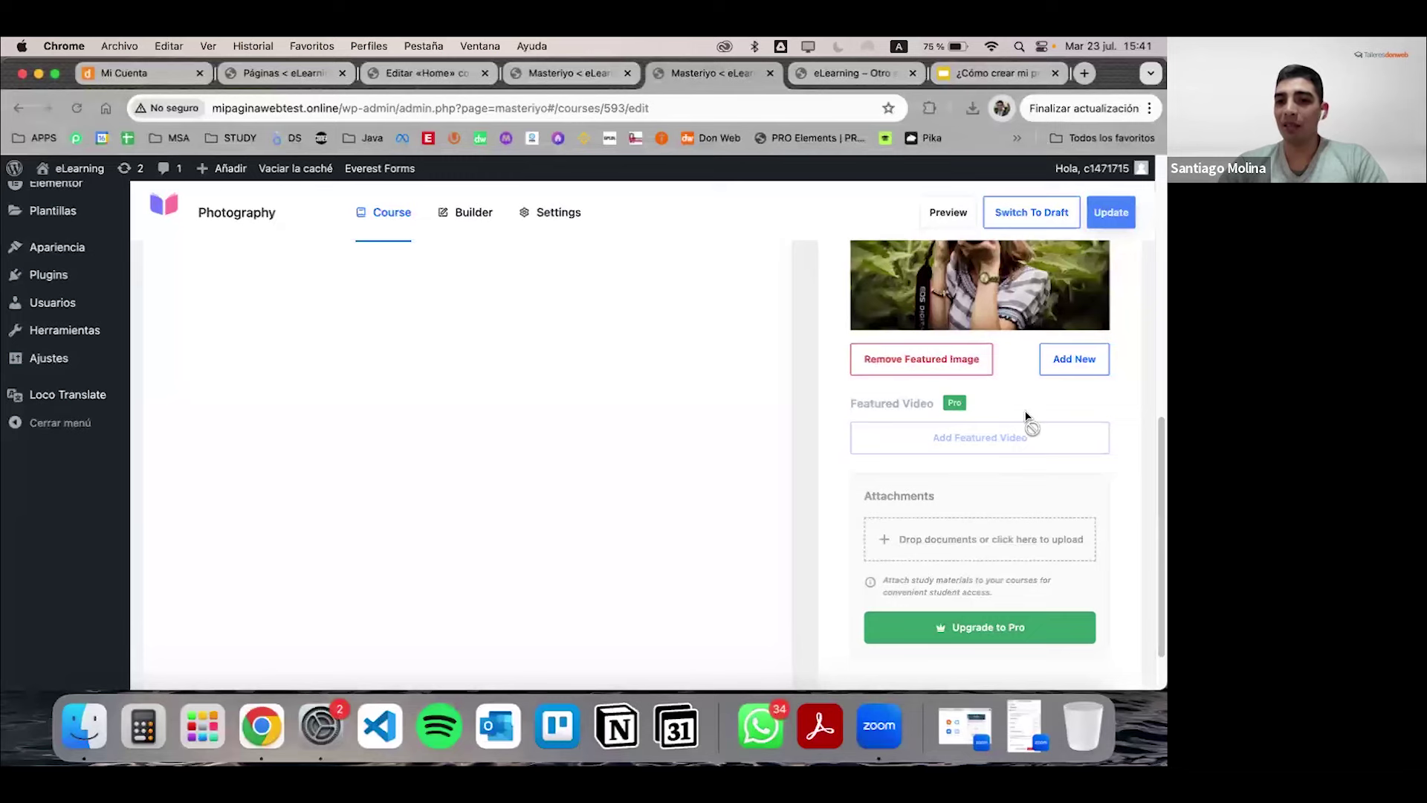
scroll(960, 371, up, 4)
scroll(936, 379, down, 4)
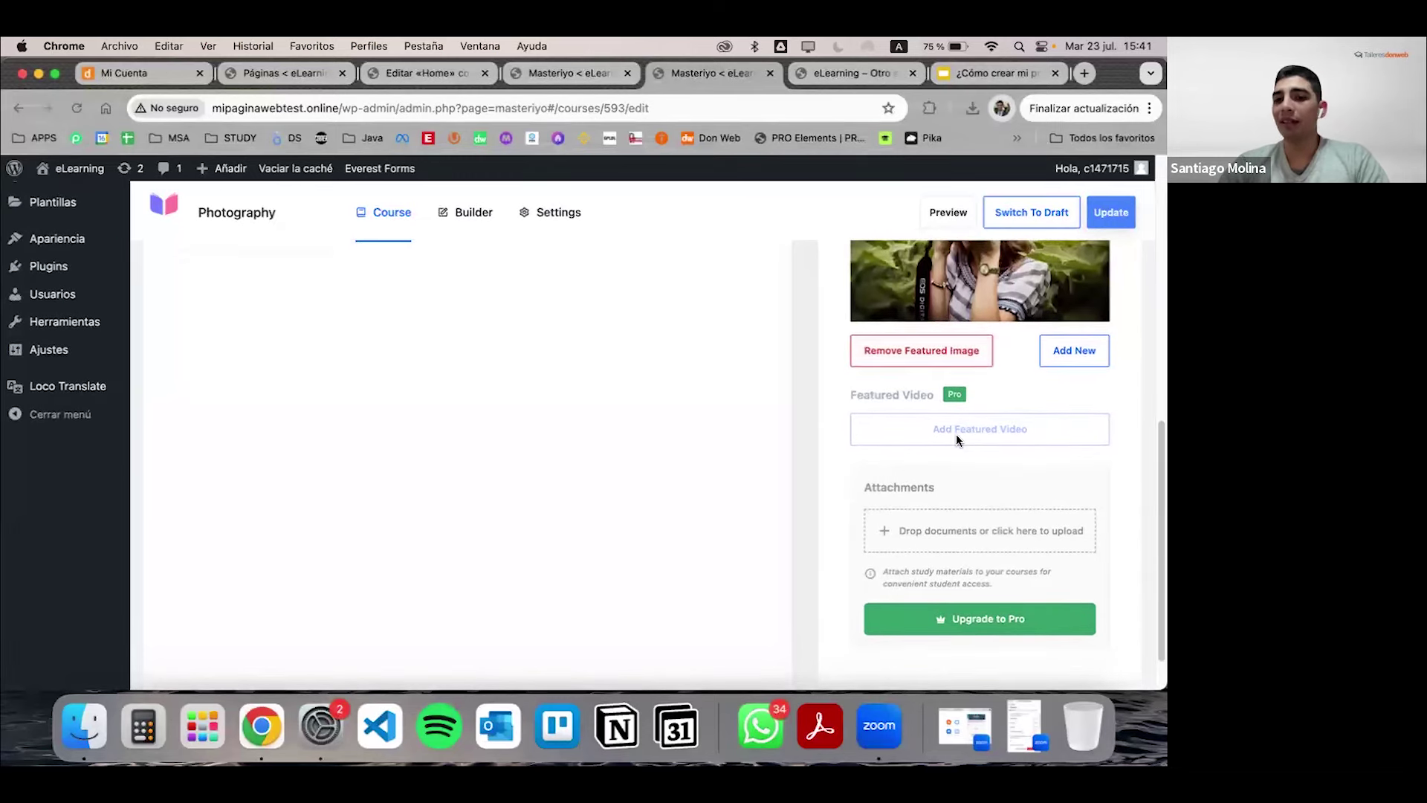
scroll(933, 431, down, 2)
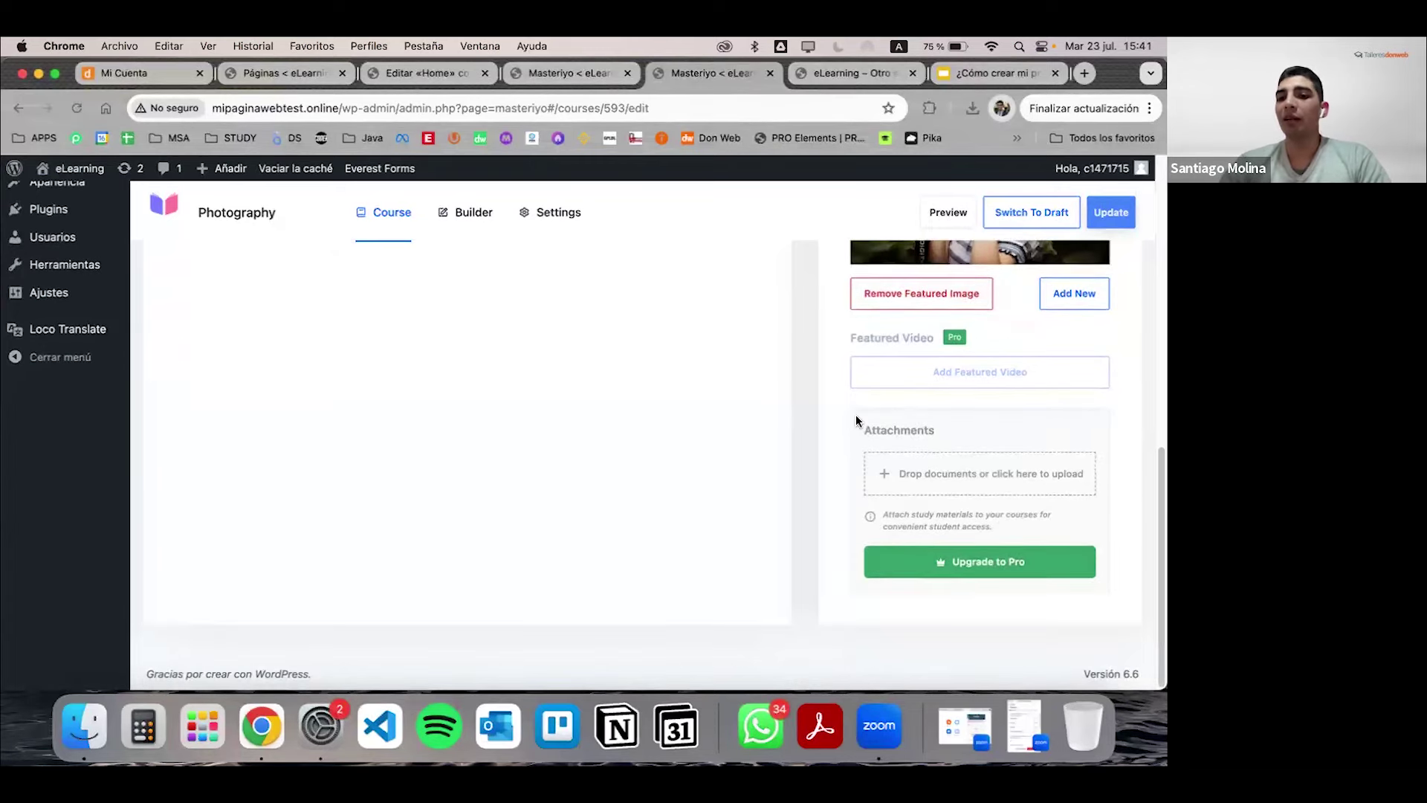
Step: Review the course page again, comparing the description, highlights and category with the attachment options
scroll(957, 473, up, 15)
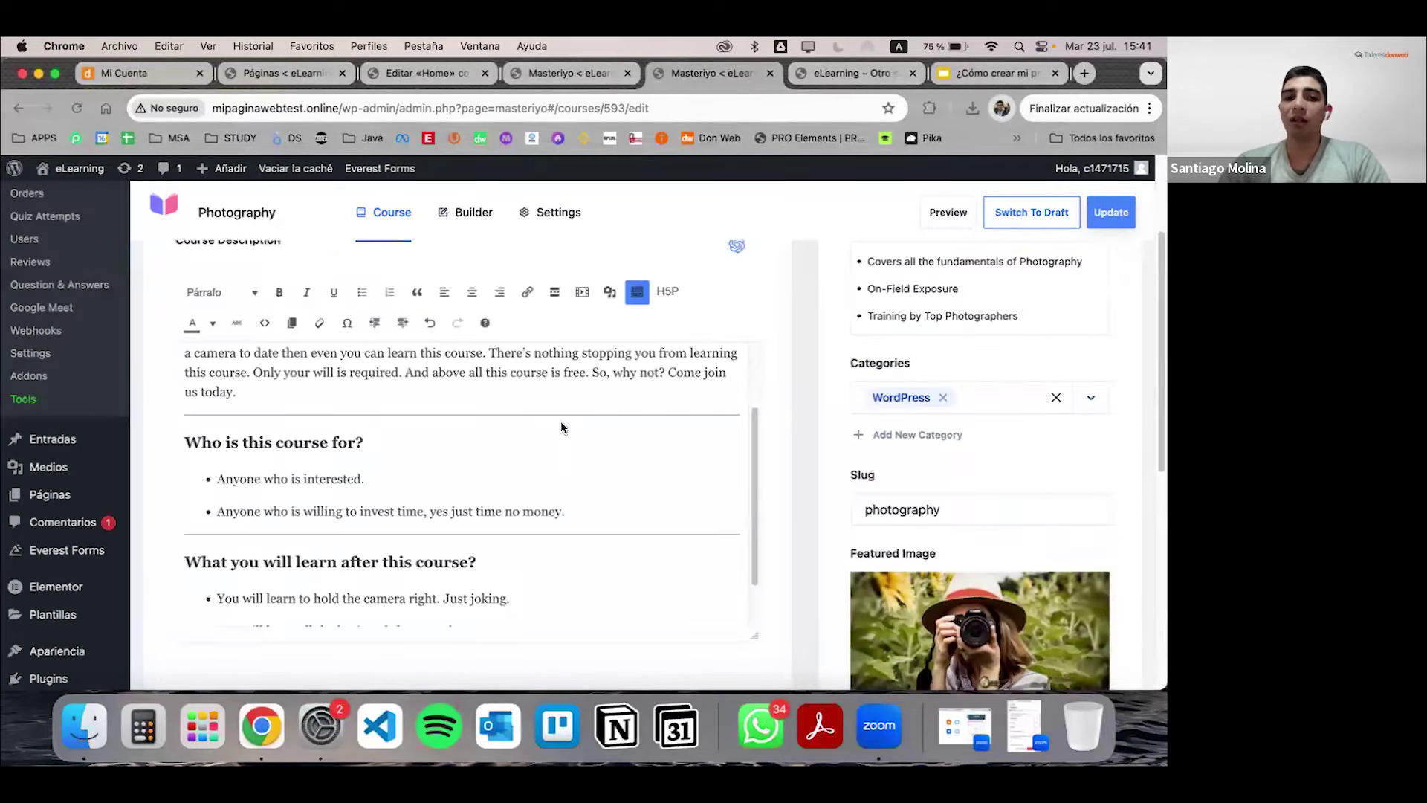
scroll(940, 489, down, 12)
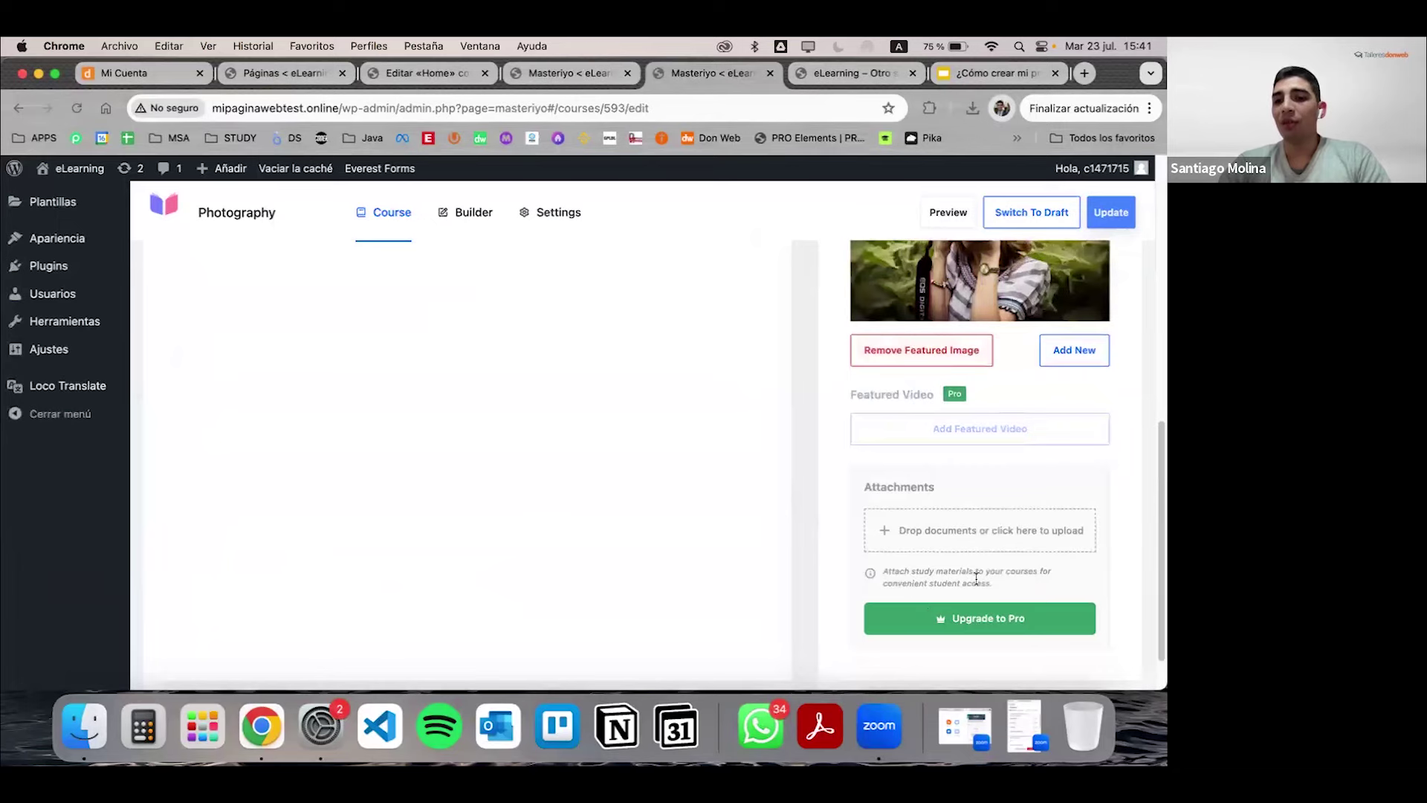
scroll(681, 427, up, 13)
scroll(446, 454, down, 1)
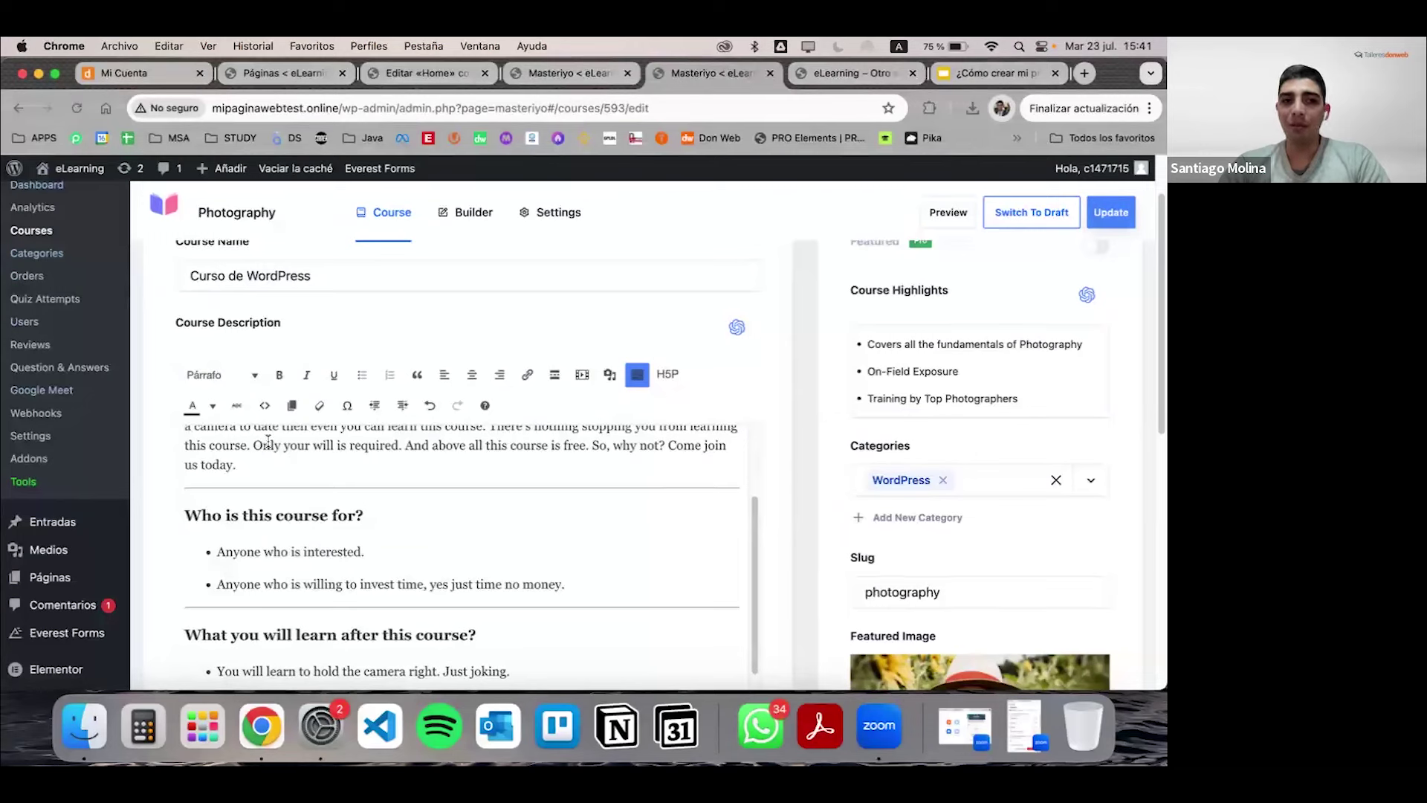
scroll(329, 479, up, 3)
scroll(329, 477, down, 4)
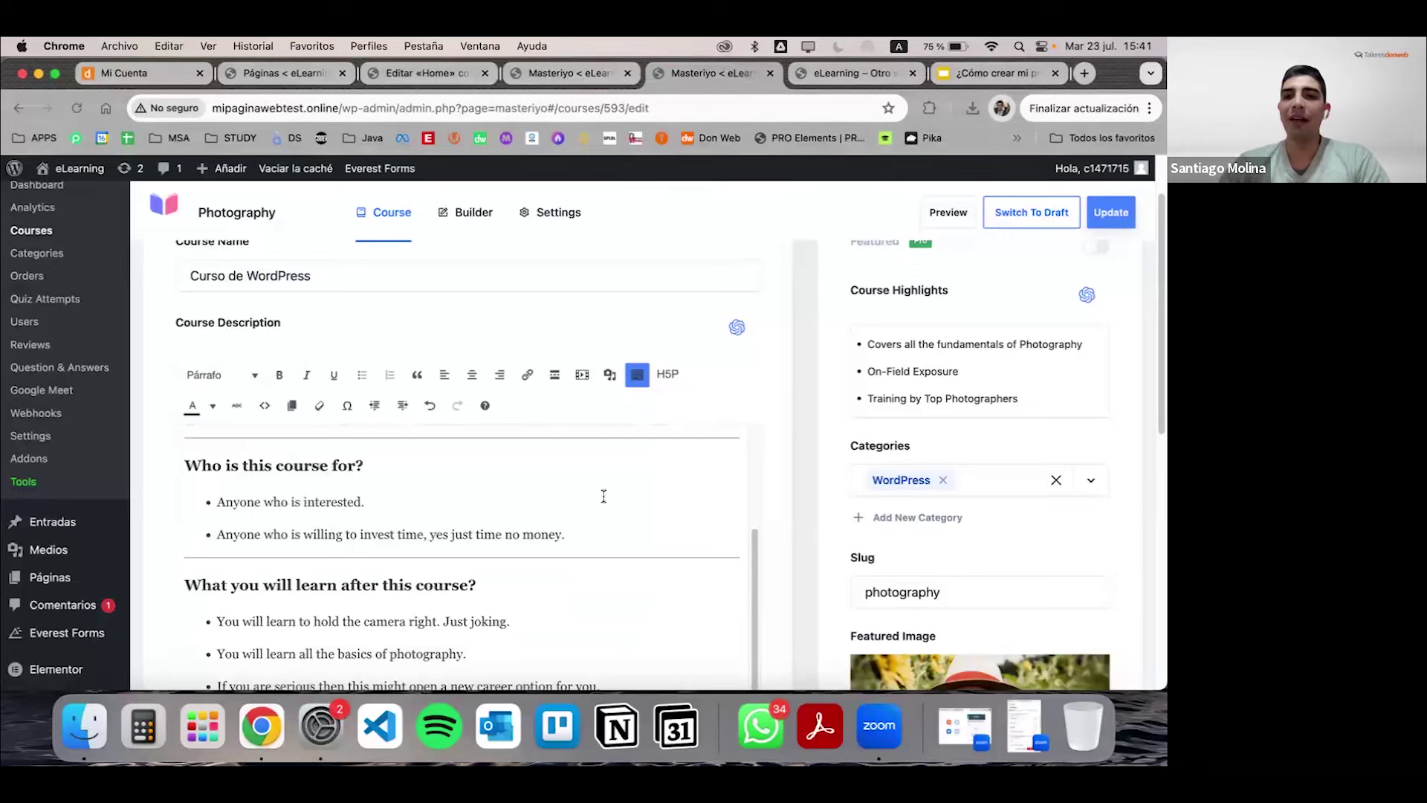
scroll(439, 459, down, 5)
scroll(372, 465, up, 6)
Step: Open the lesson "Introduction on Photography for Beginners" from the course builder and examine its name, description, featured image and video options
click(451, 213)
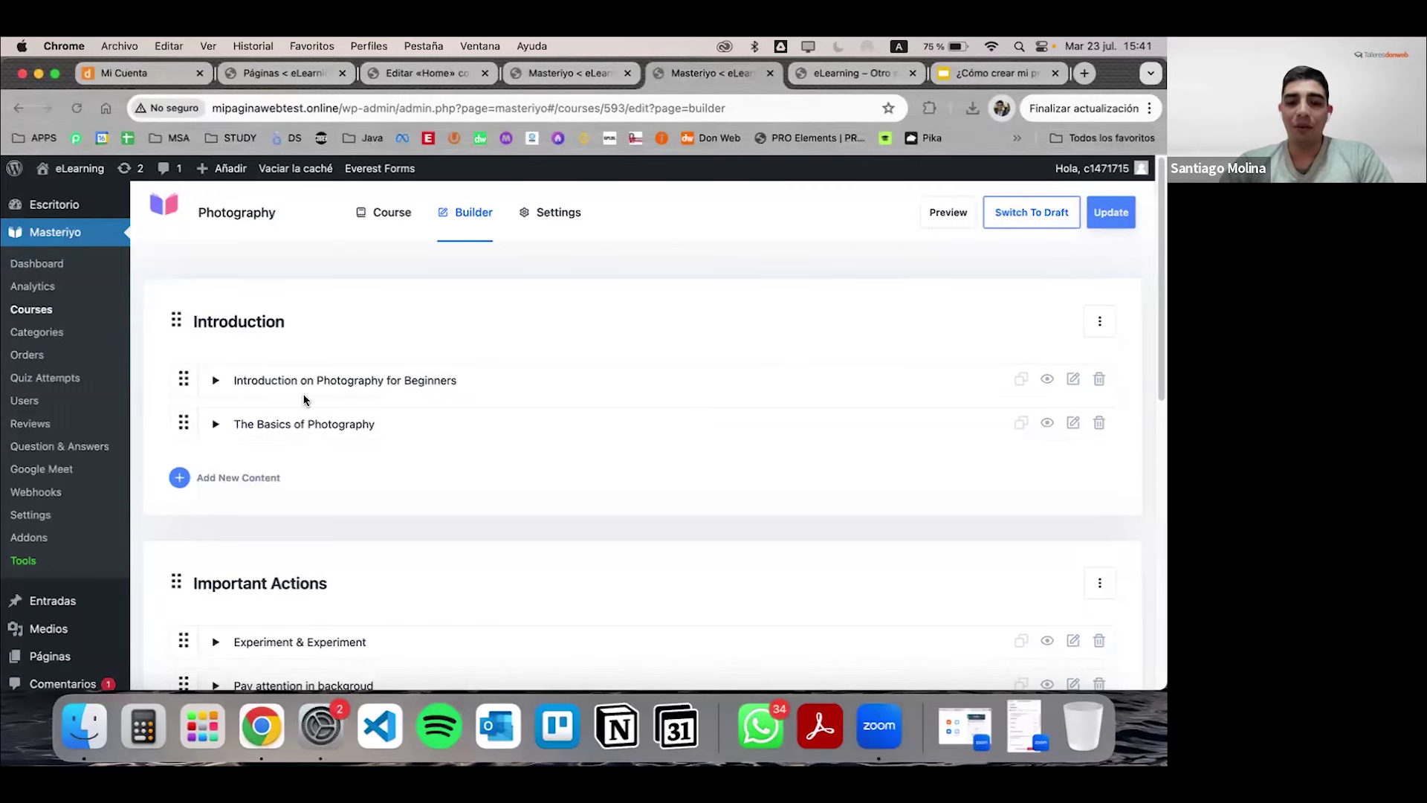
click(1072, 379)
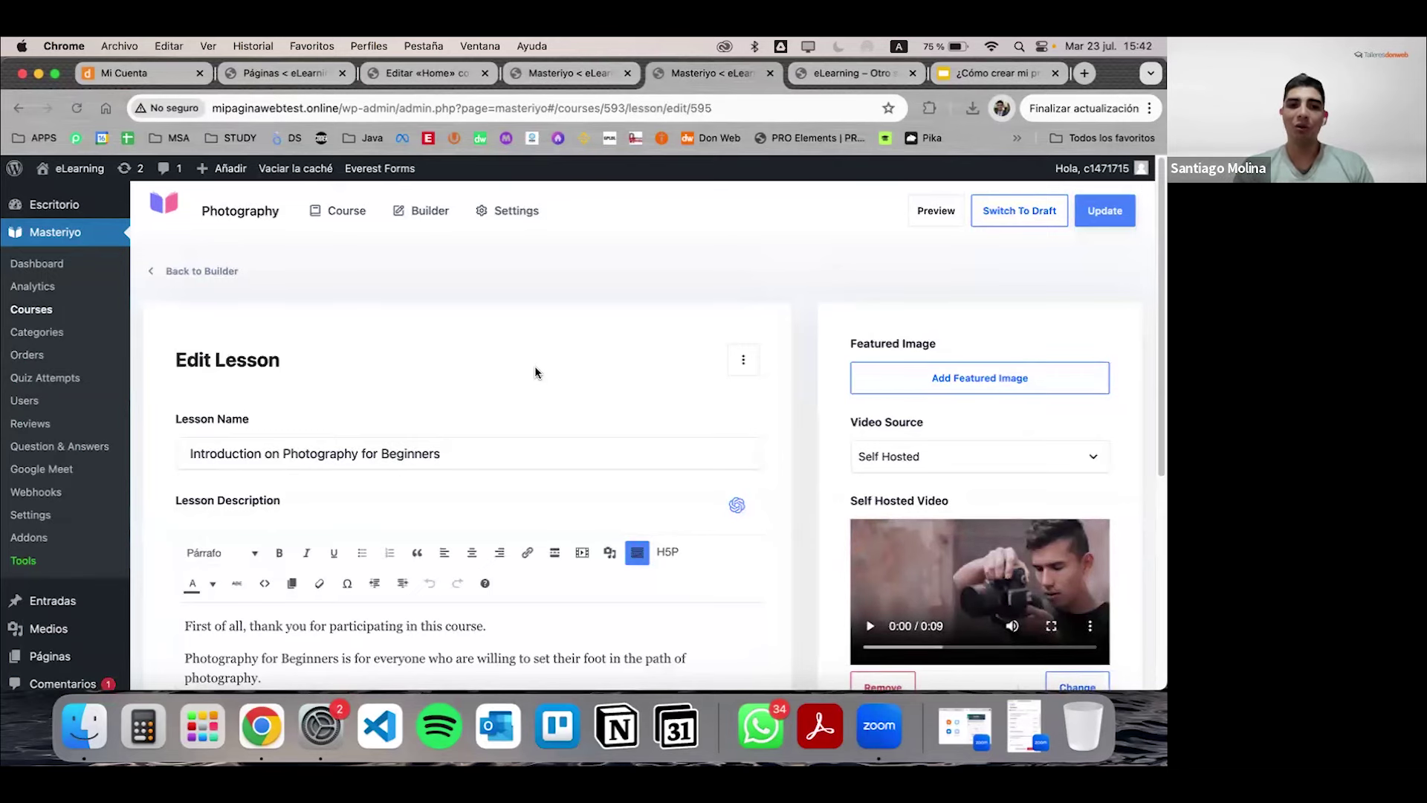
scroll(399, 339, down, 3)
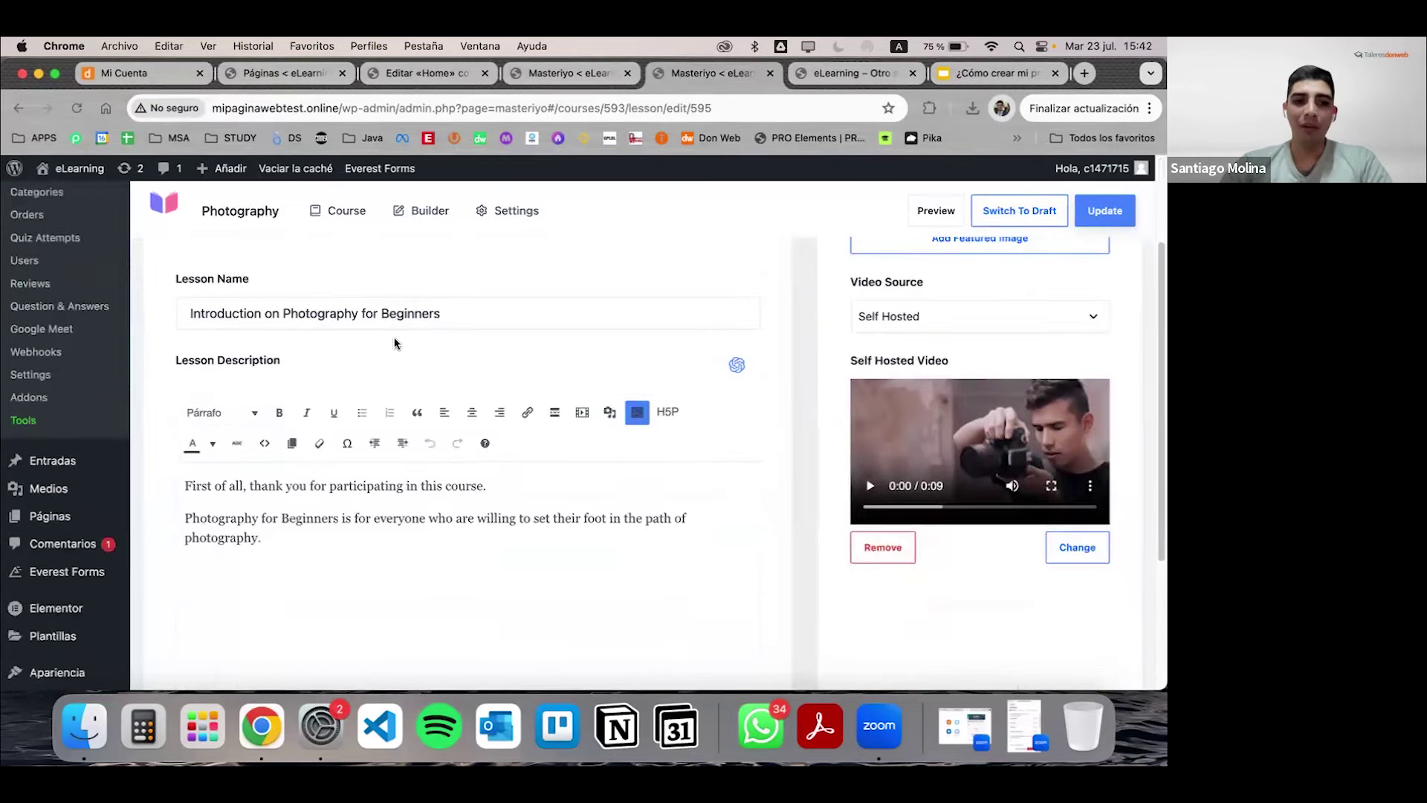
scroll(343, 494, down, 2)
scroll(343, 494, down, 2)
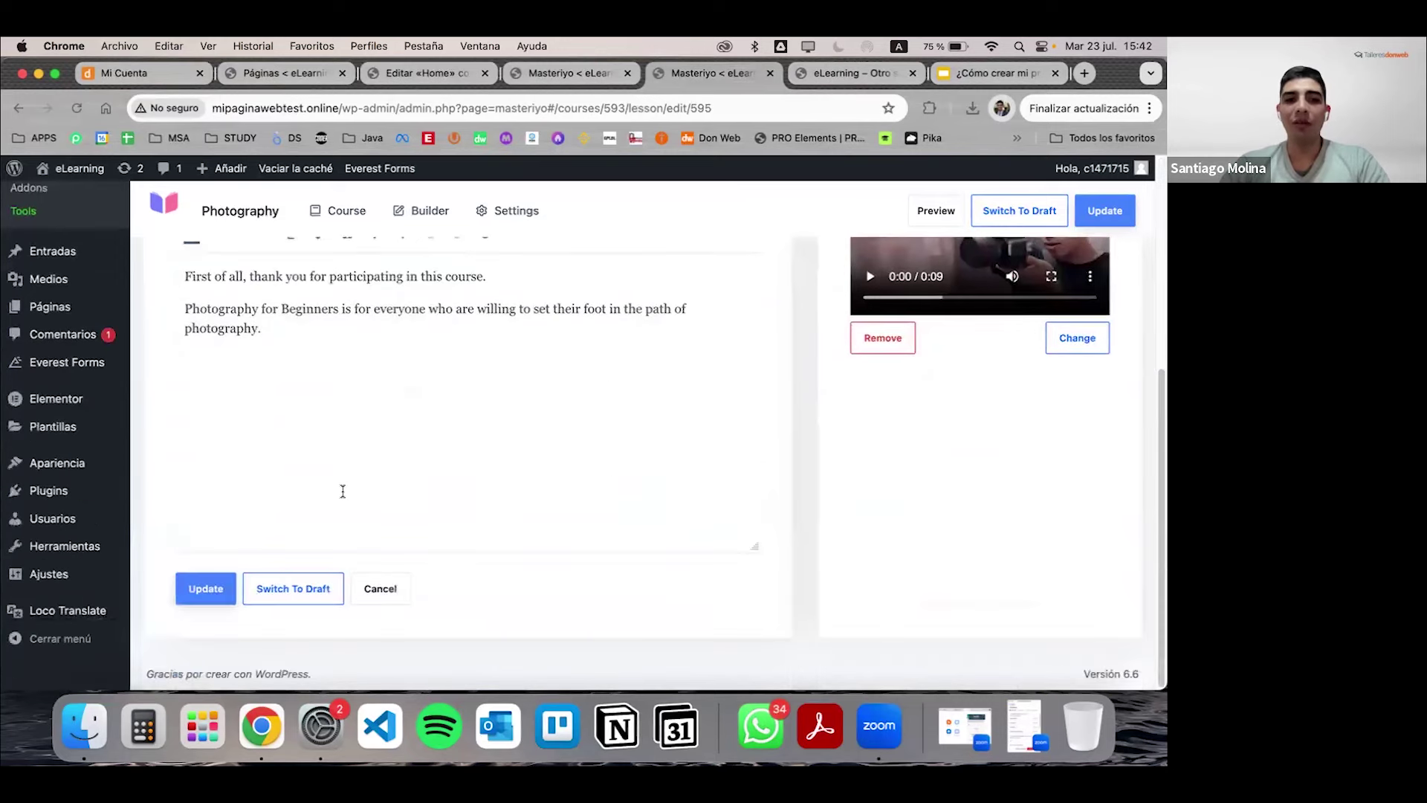
scroll(342, 491, up, 3)
scroll(344, 494, up, 3)
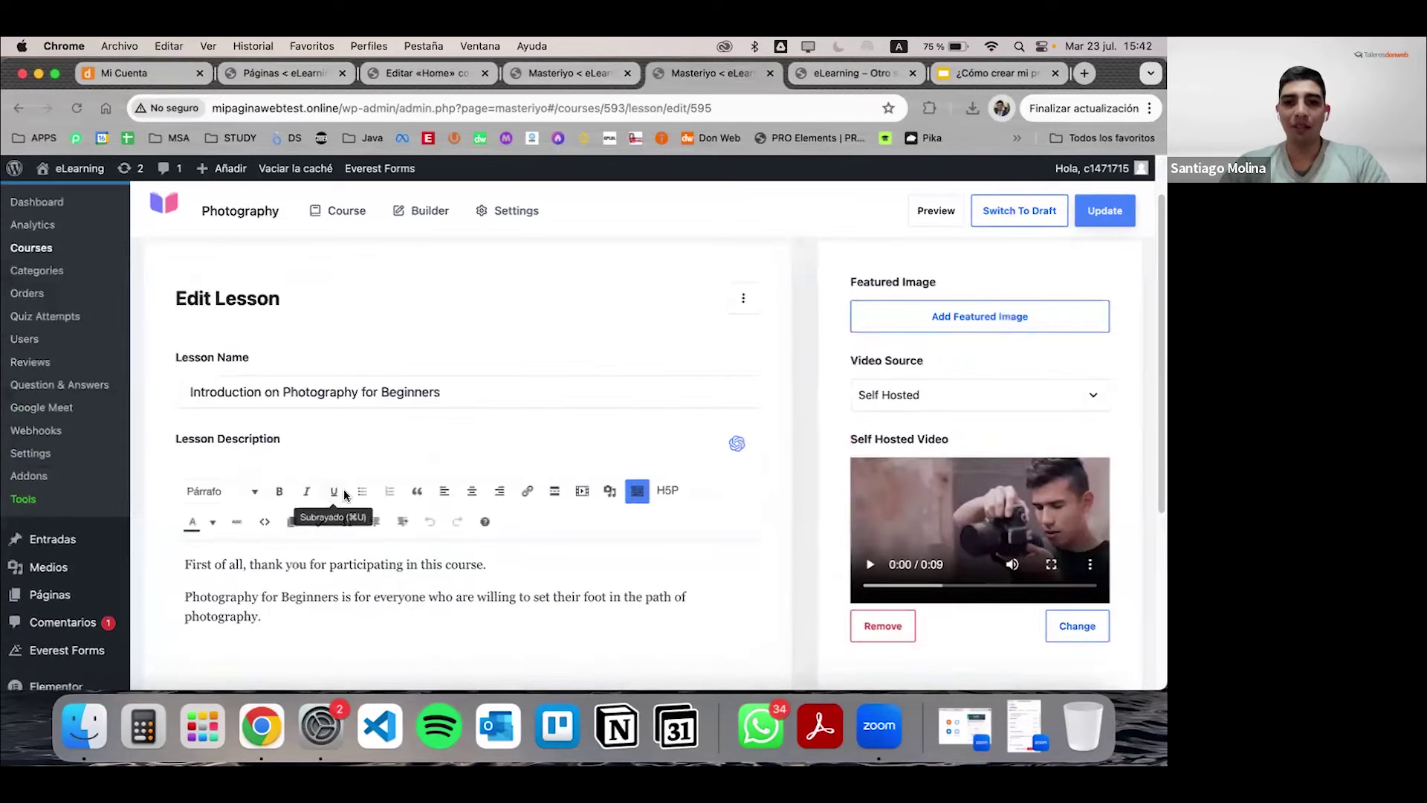
scroll(344, 494, up, 1)
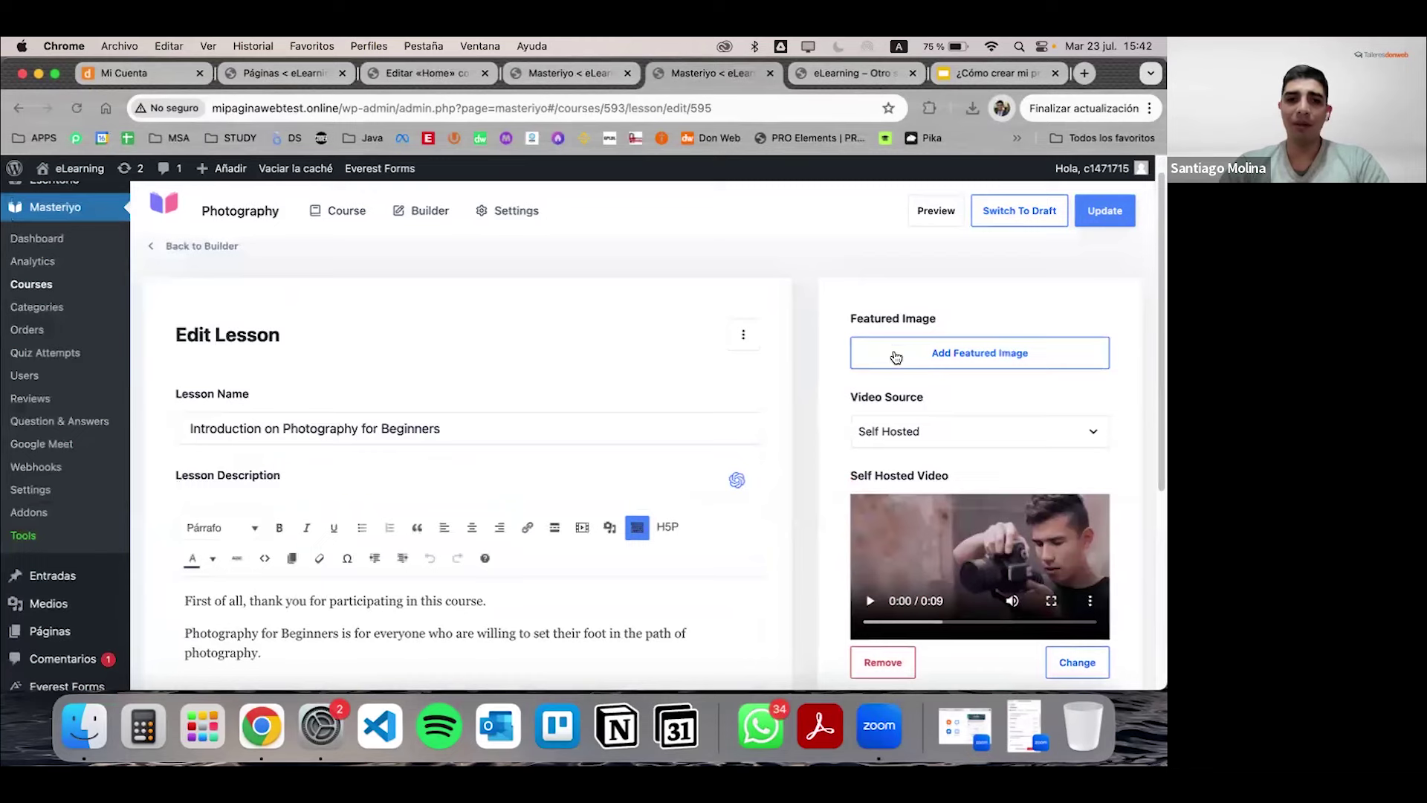
Step: Return to the course builder and check which content types can be added to the Introduction section
click(189, 246)
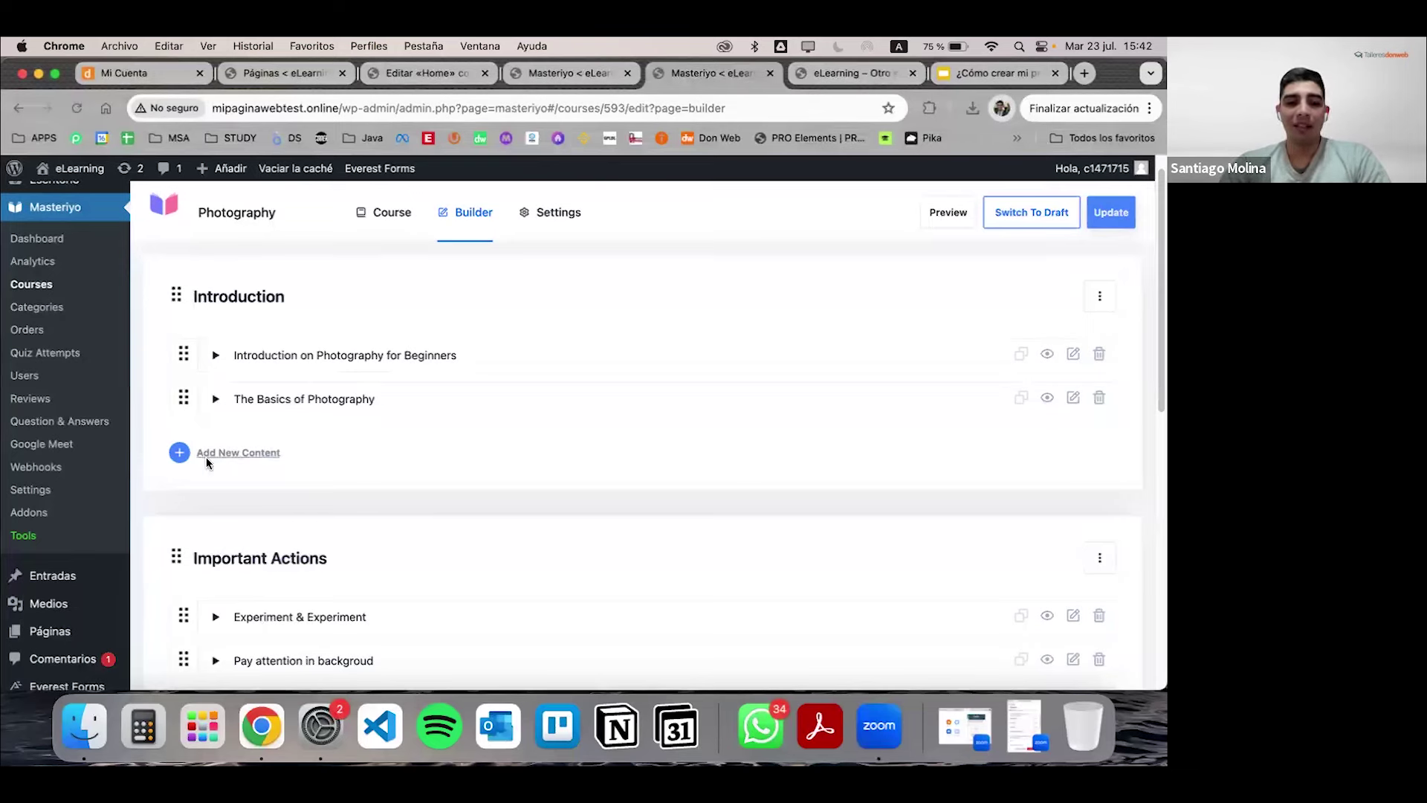
click(247, 455)
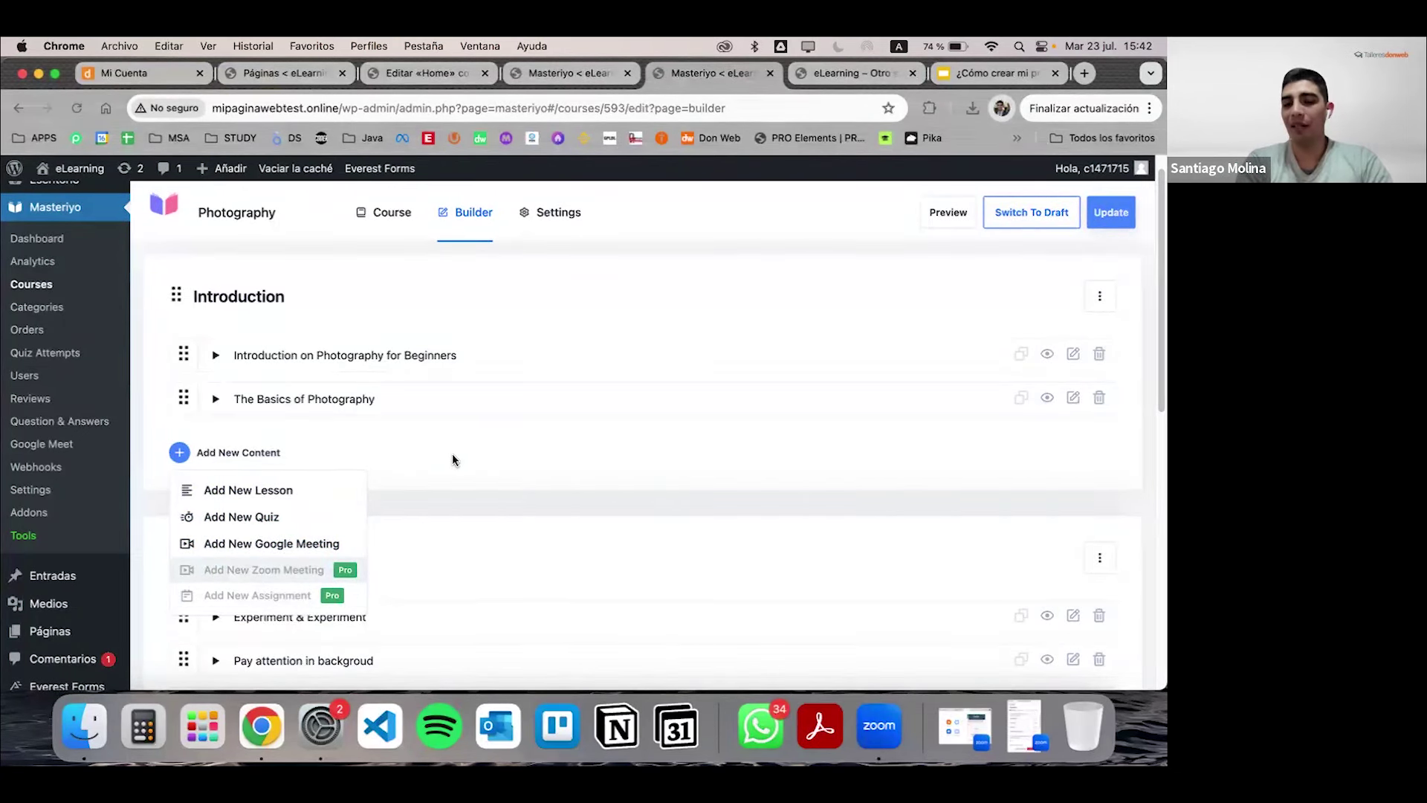
click(430, 413)
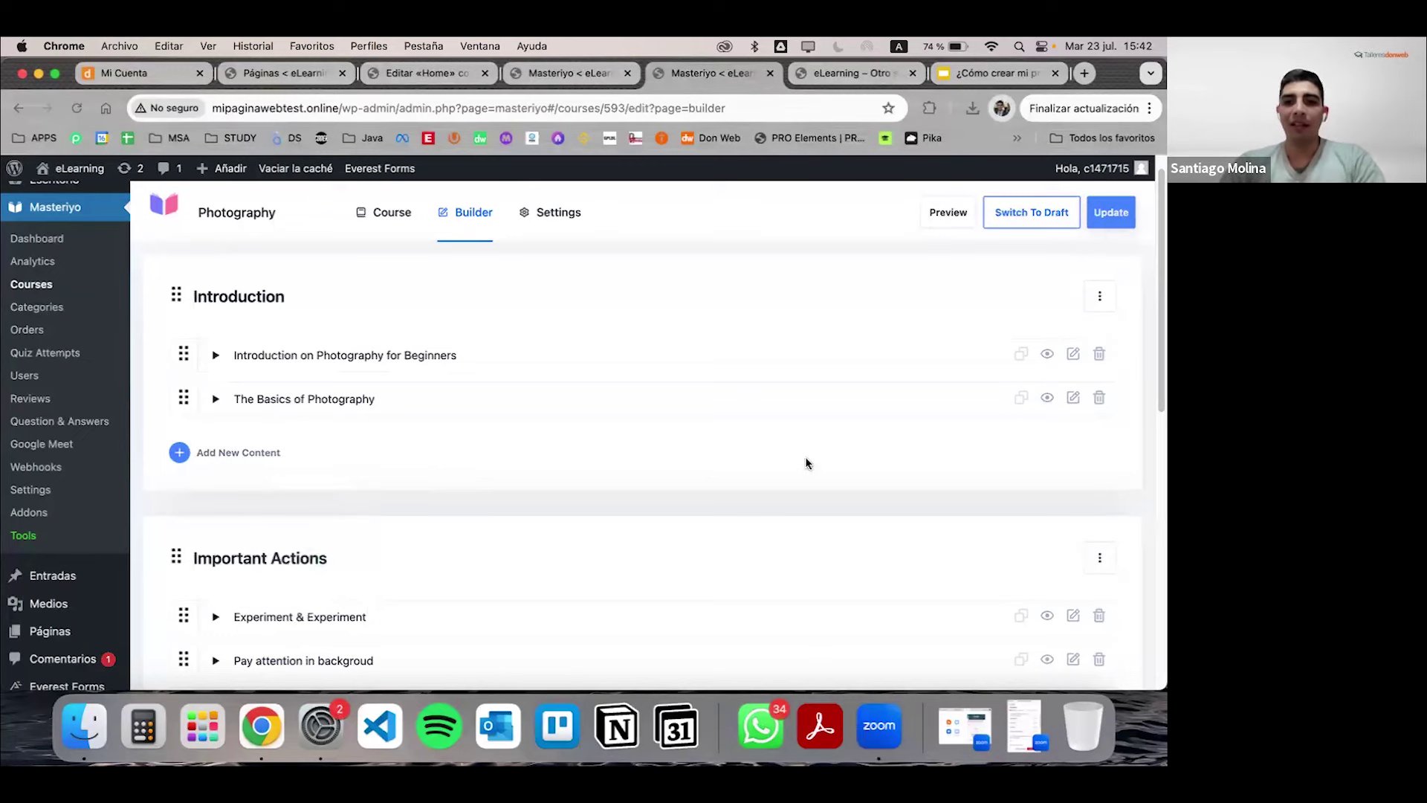
Step: Rename the lesson "The Basics of Photography" as "Cambio de título" and save the lesson
click(1068, 396)
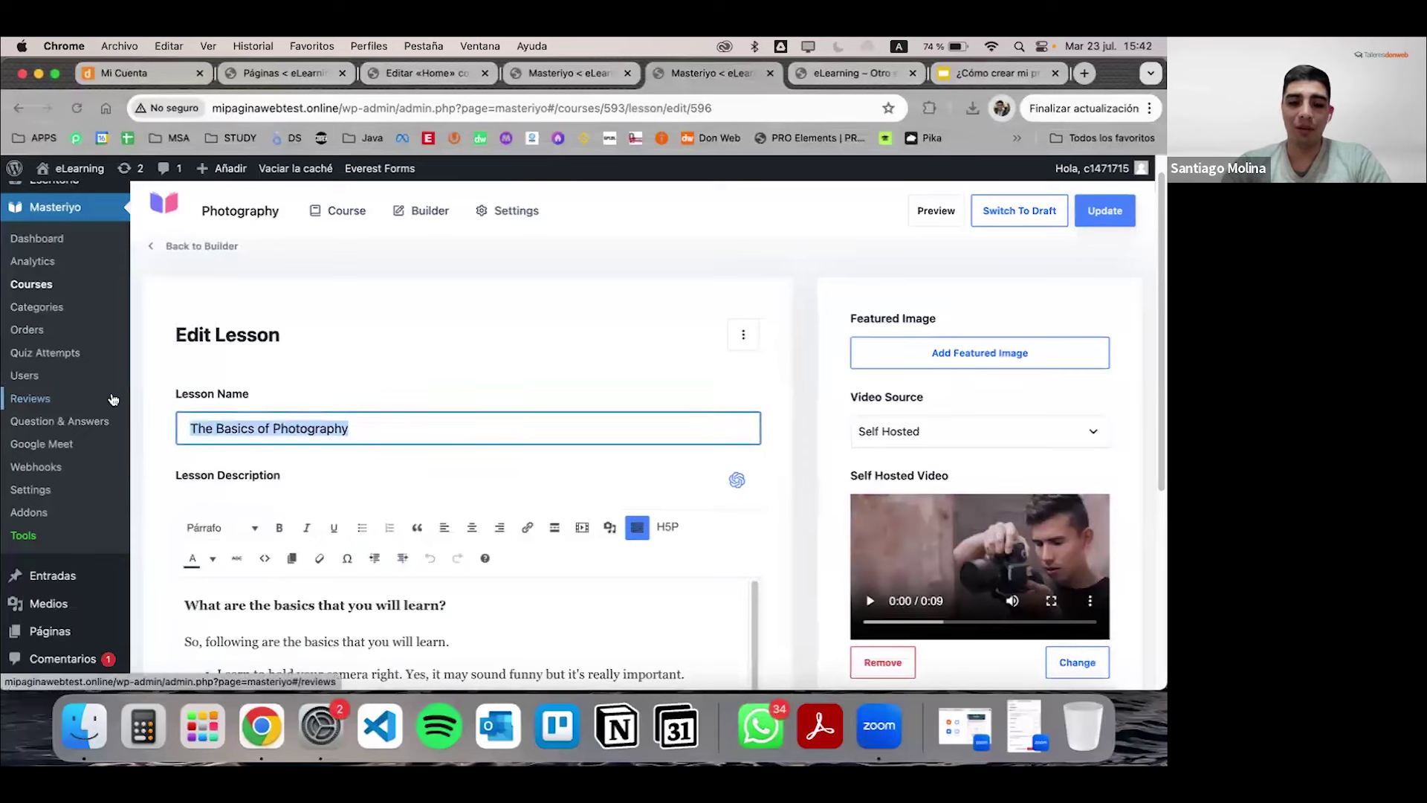
text(Cambio de ti)
key(Escape)
text(tulo)
click(1105, 210)
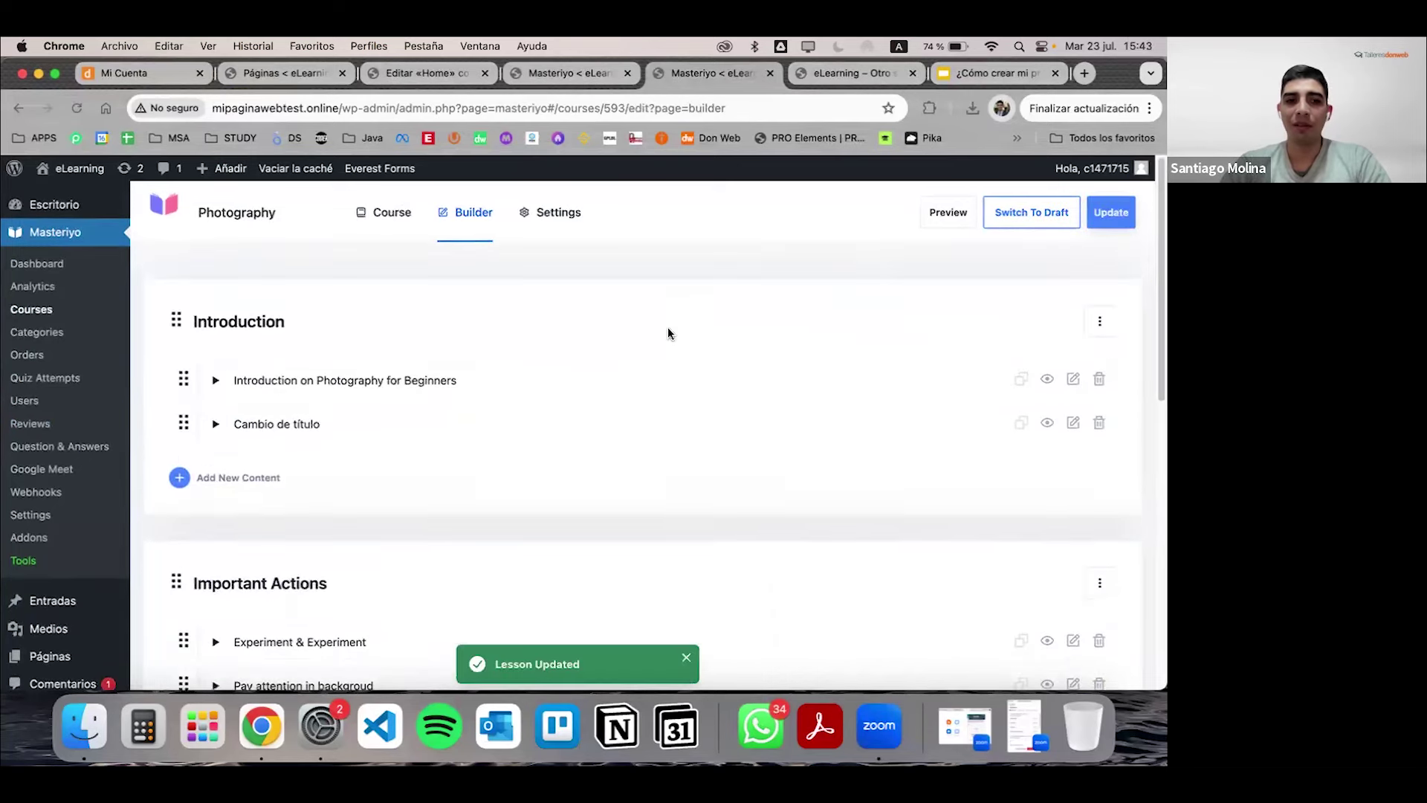
Step: Look over the remaining sections in the course builder and open the course's general settings
scroll(498, 454, down, 8)
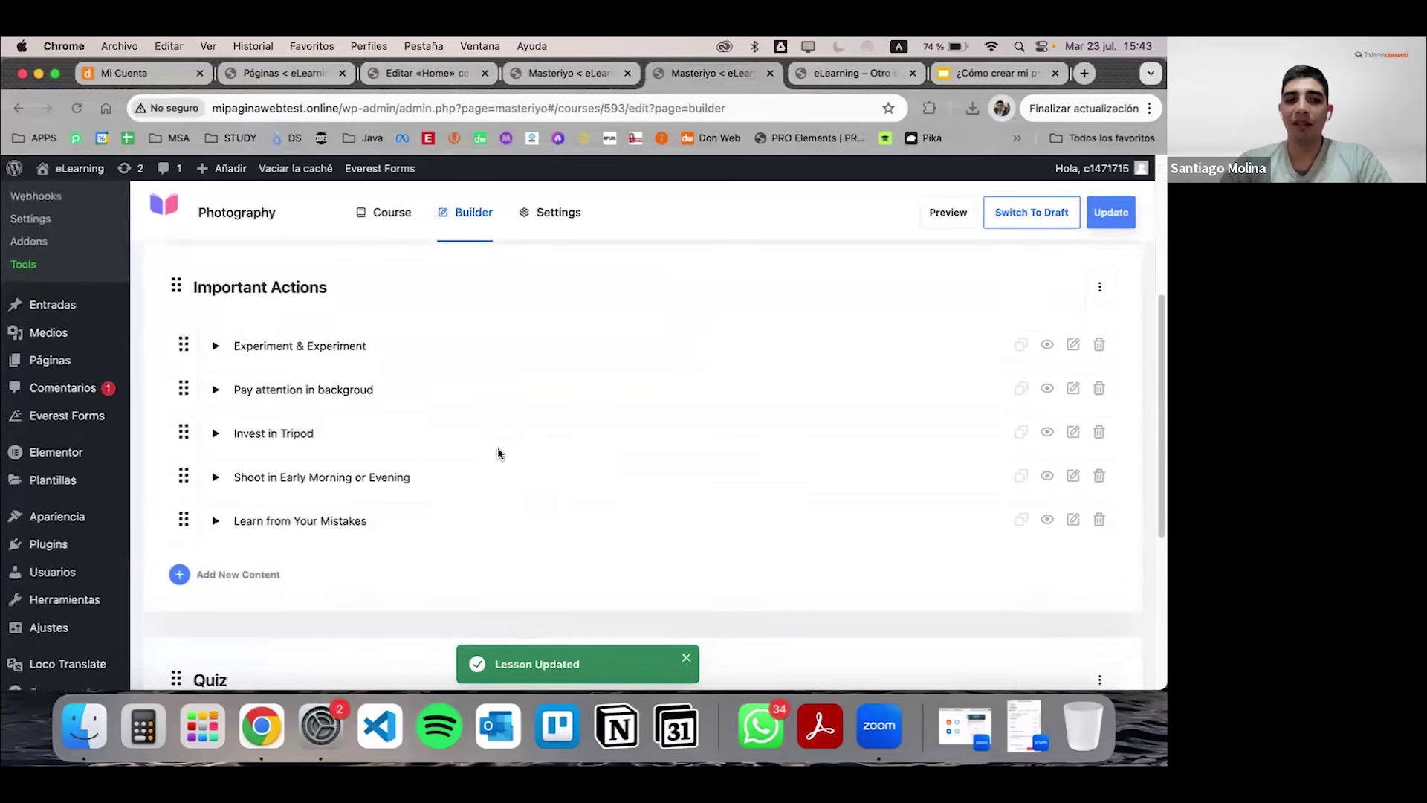
scroll(653, 537, up, 10)
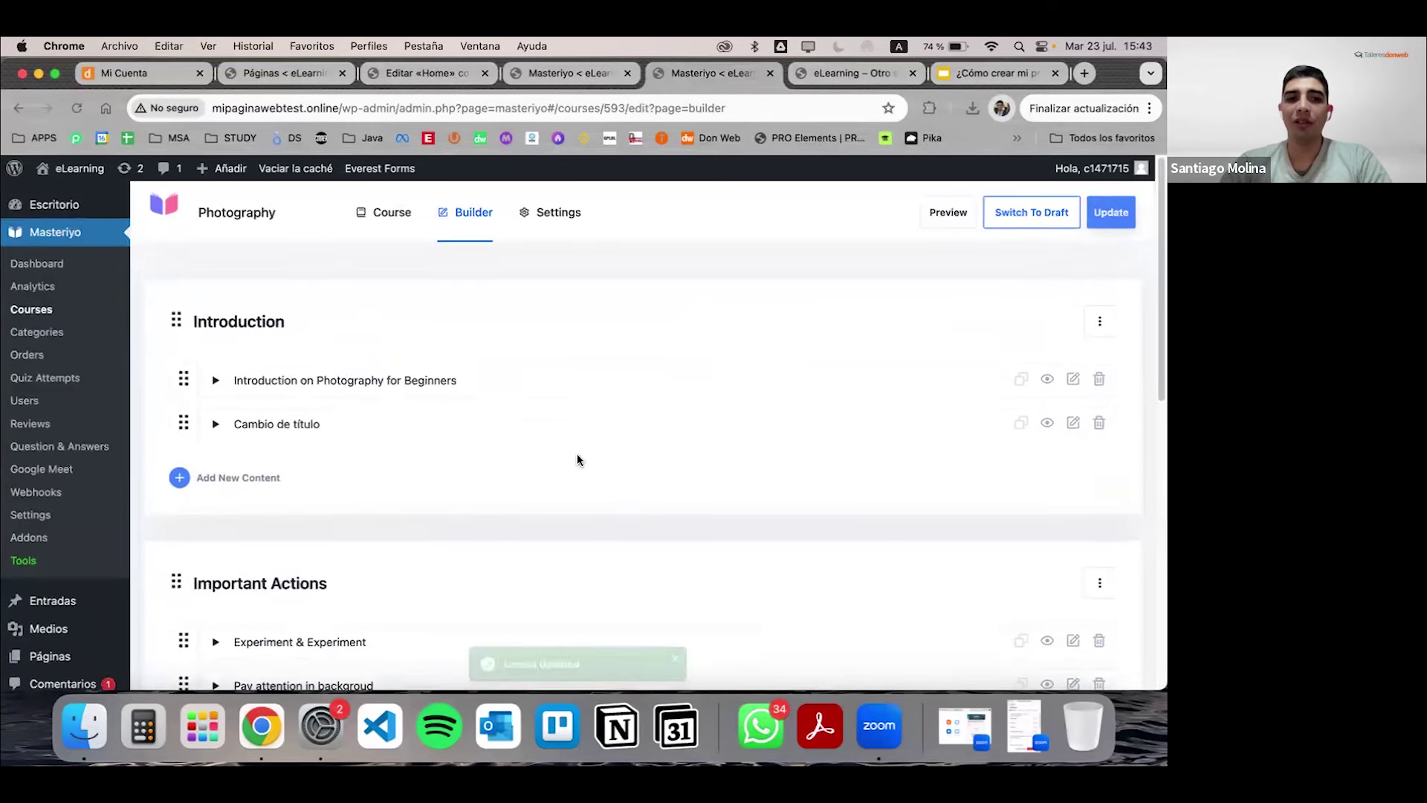
click(557, 211)
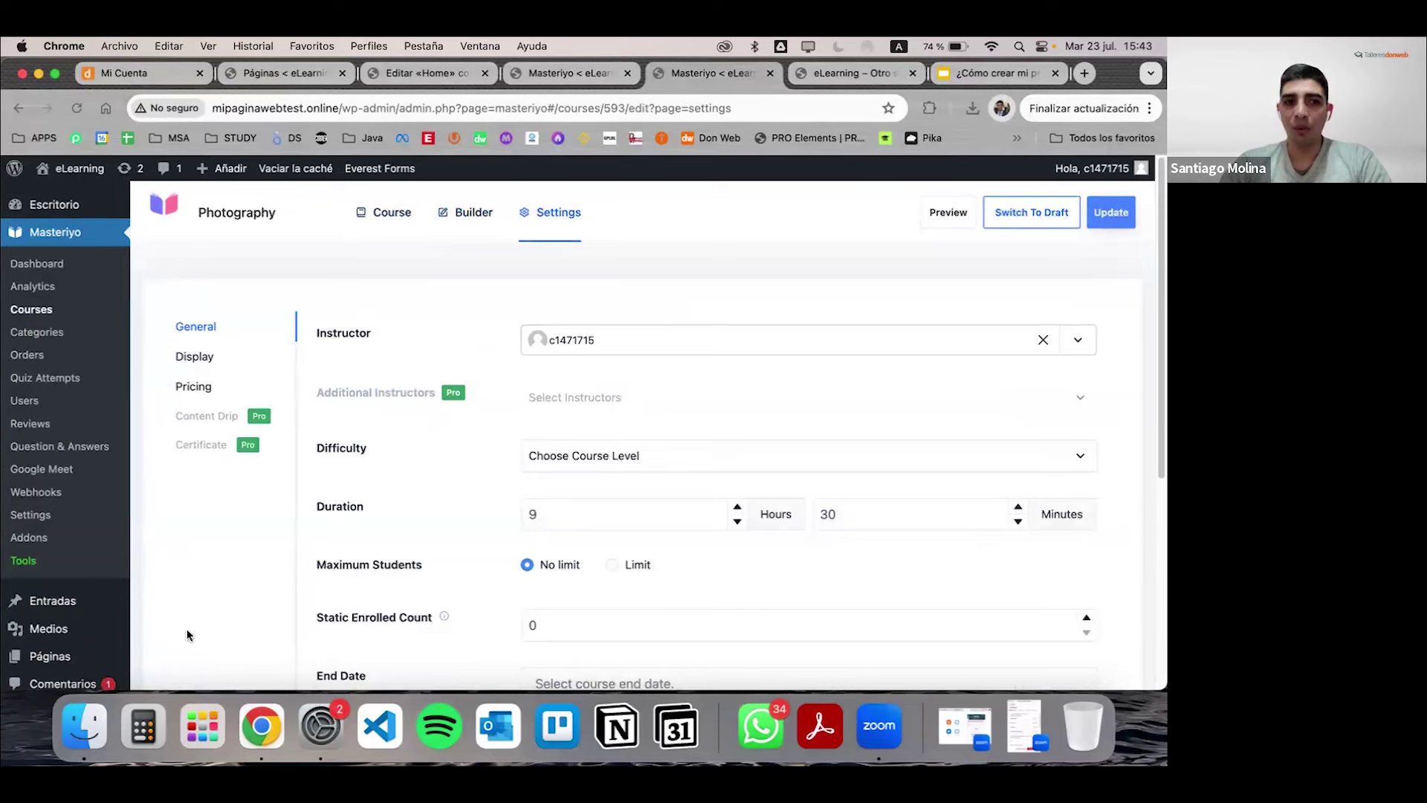
Step: Look through the Photography course's general, display and pricing settings, including instructor, duration, student limit, password and badge options
click(647, 342)
click(592, 289)
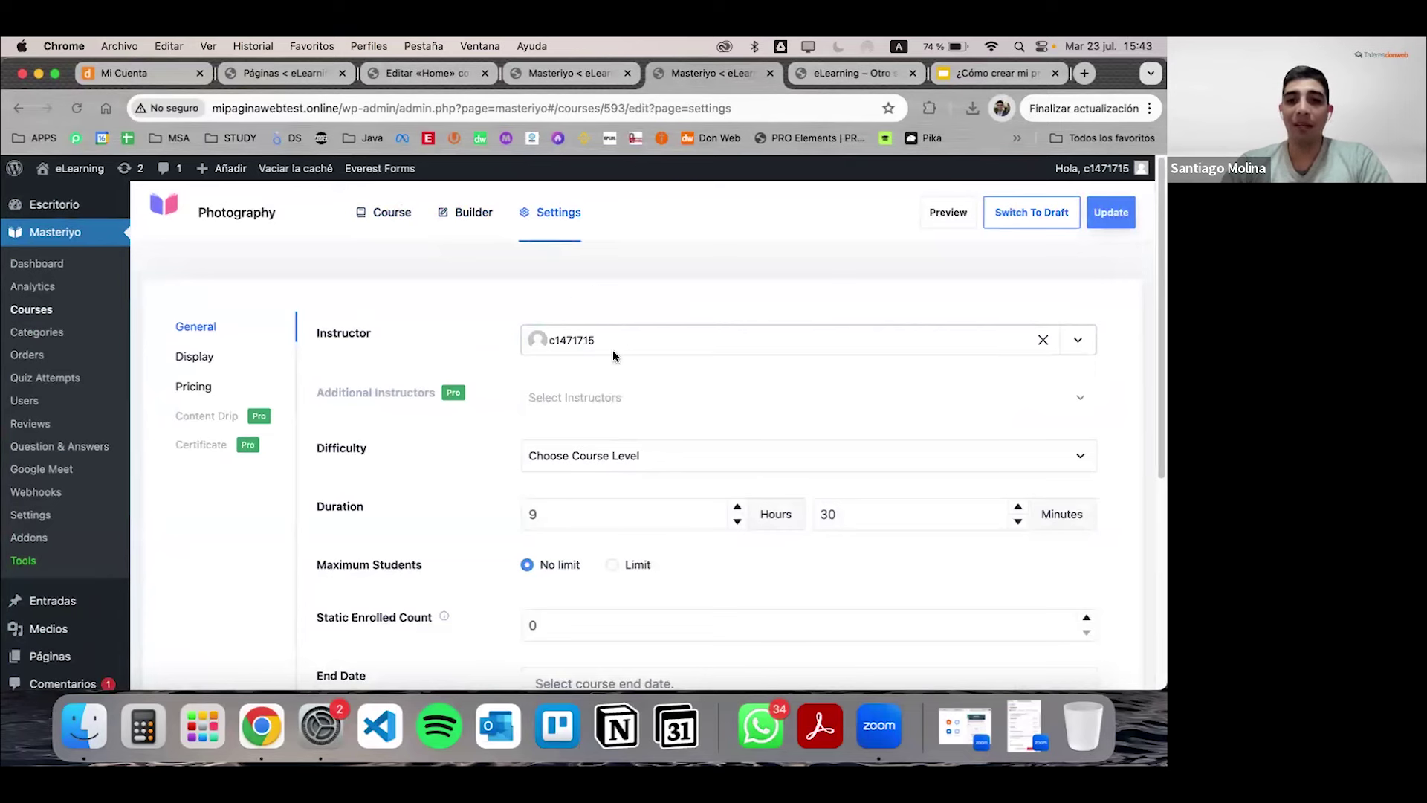
scroll(535, 318, down, 5)
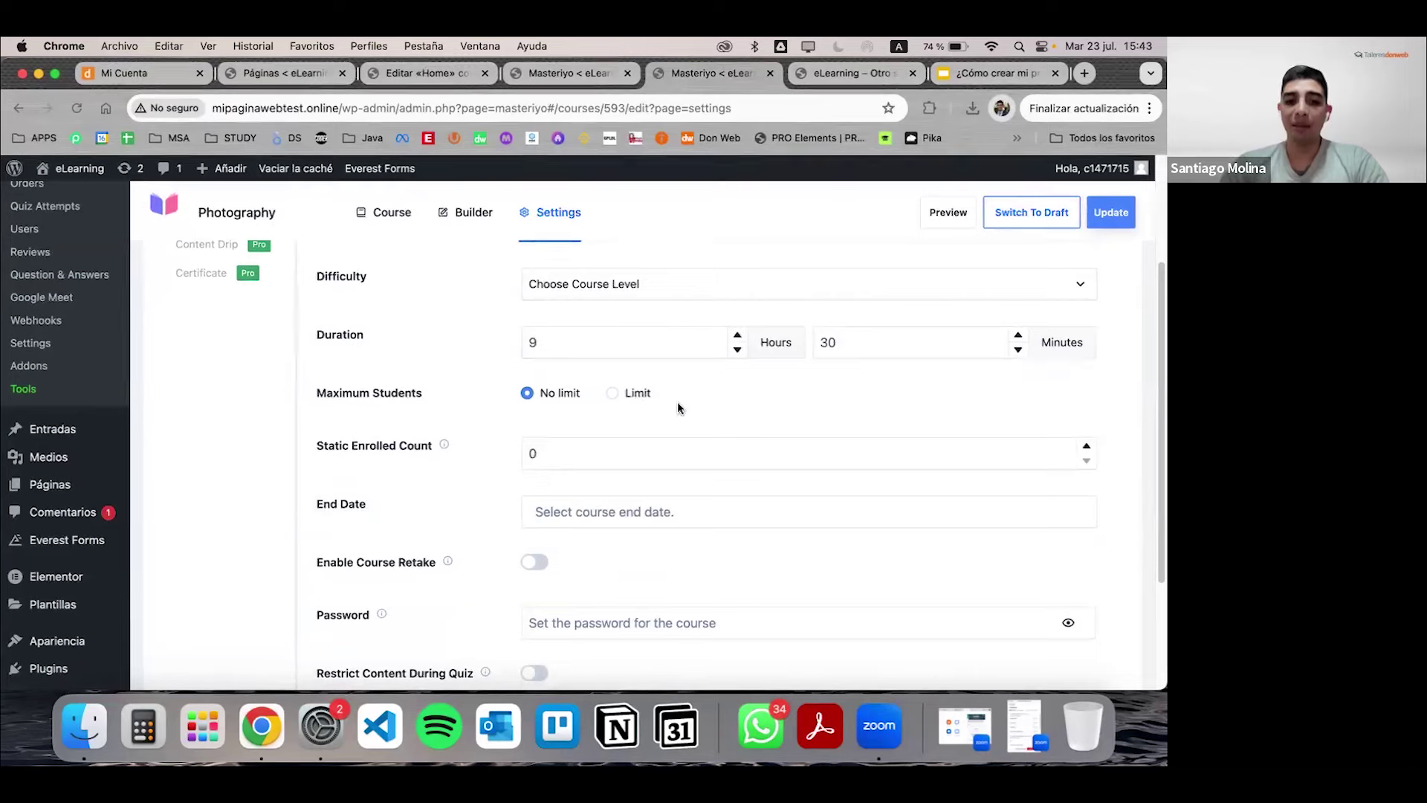
scroll(677, 405, down, 3)
scroll(681, 432, down, 1)
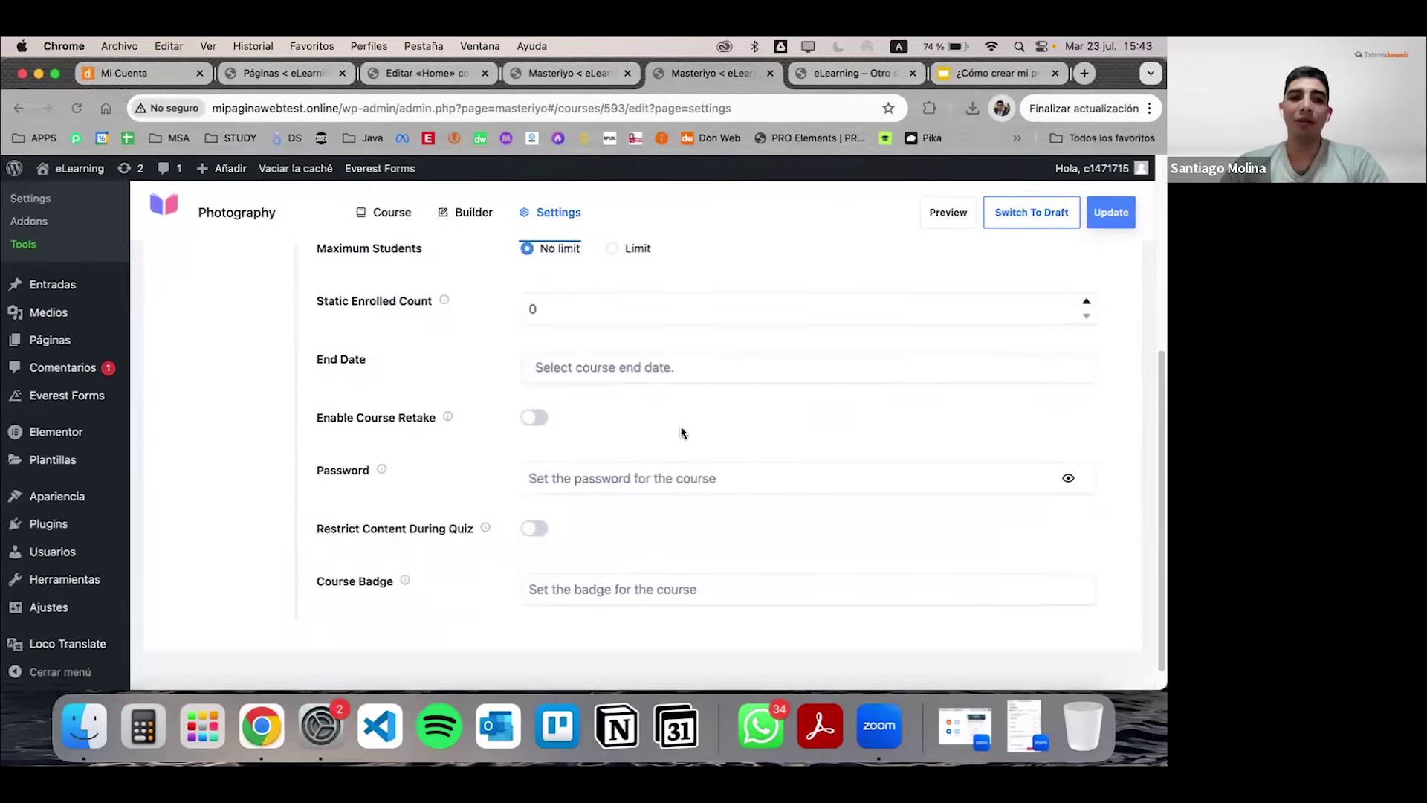
scroll(681, 432, up, 7)
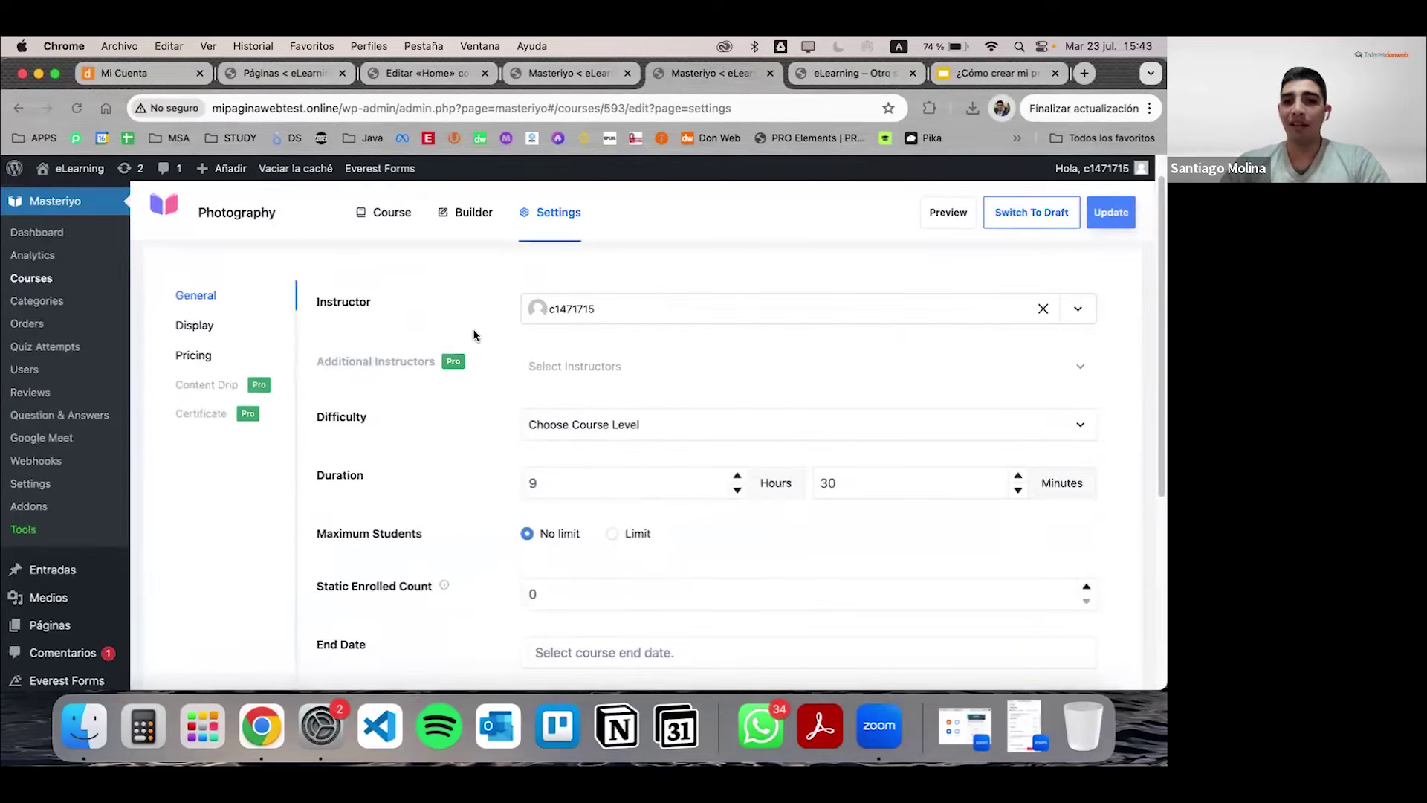
click(202, 329)
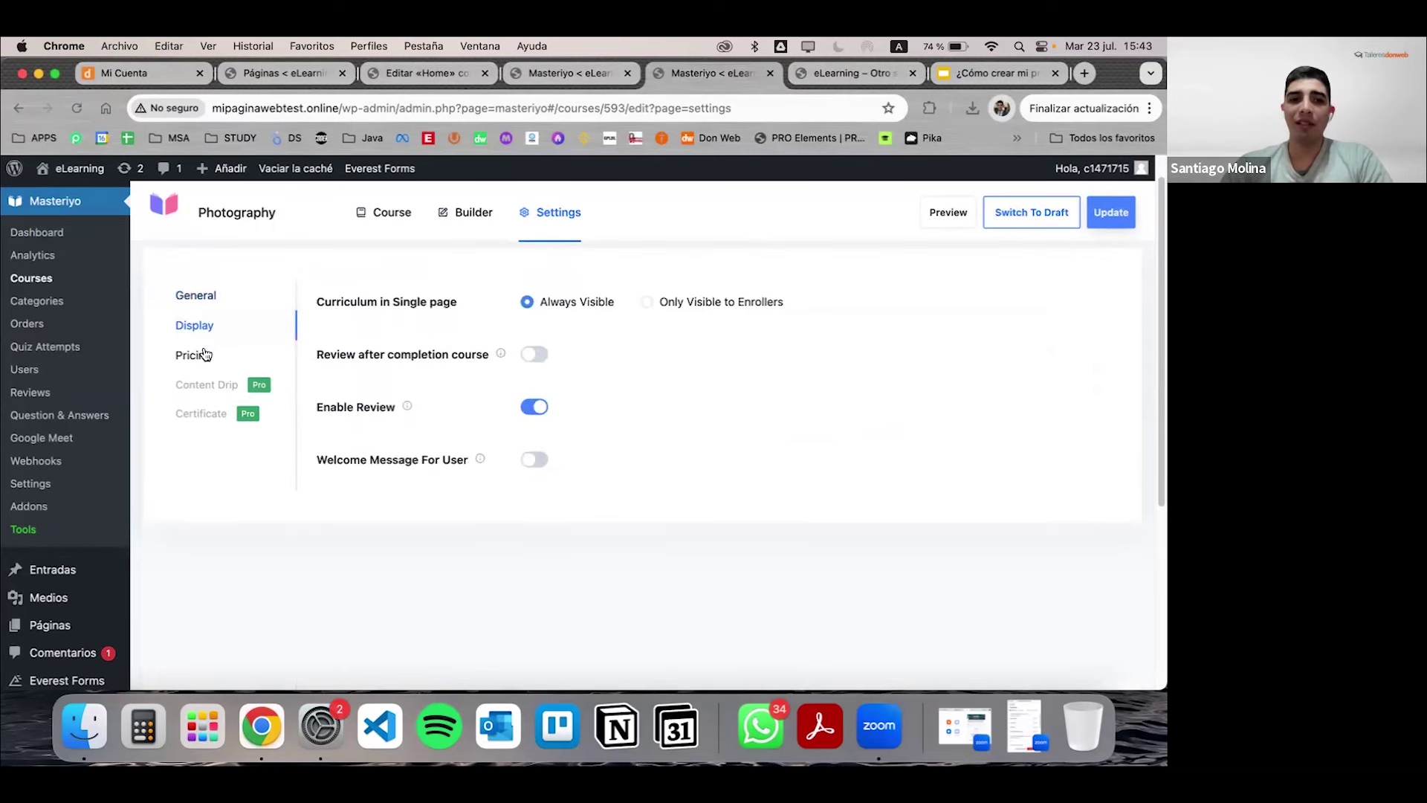
click(199, 354)
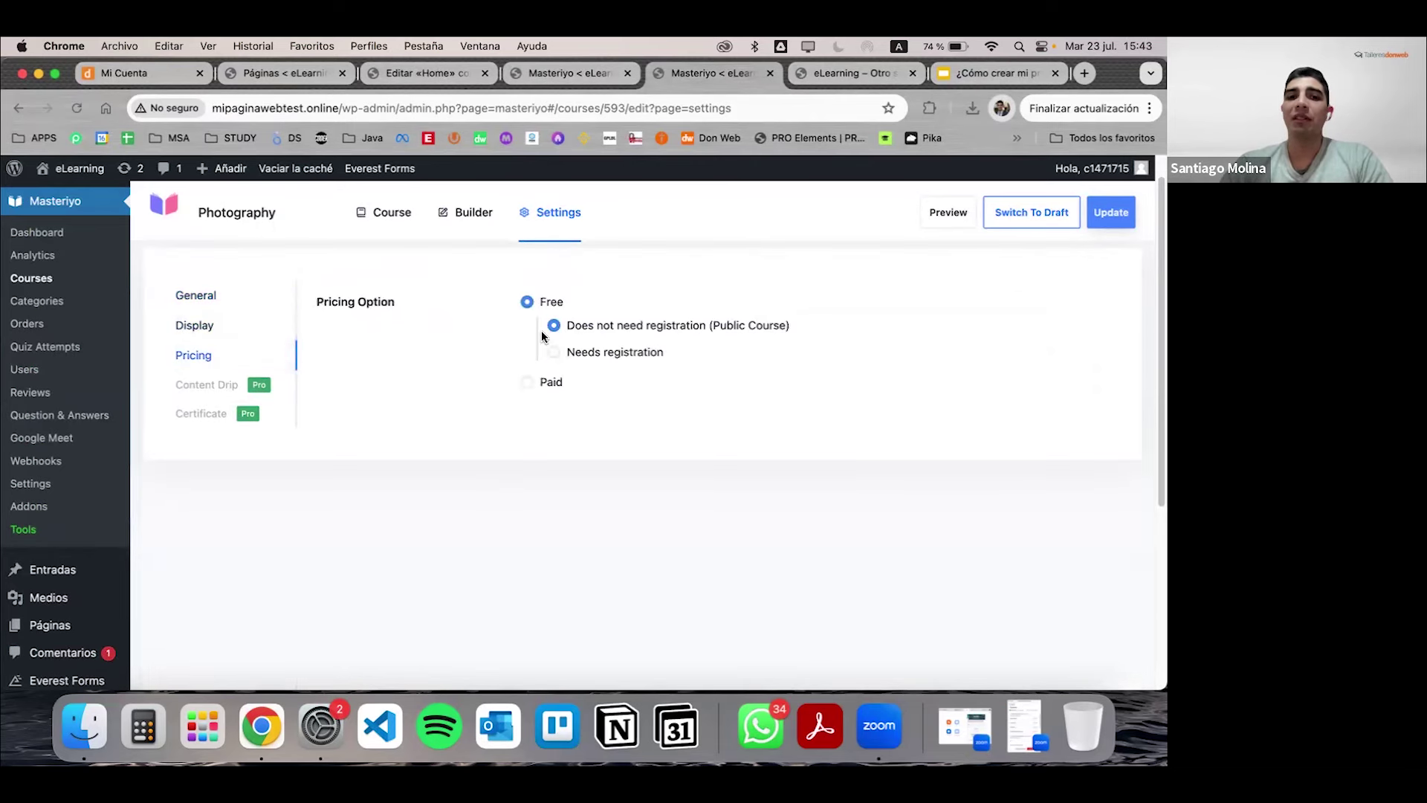
Step: Open the site's public Courses page and compare how free and paid courses are listed
click(820, 71)
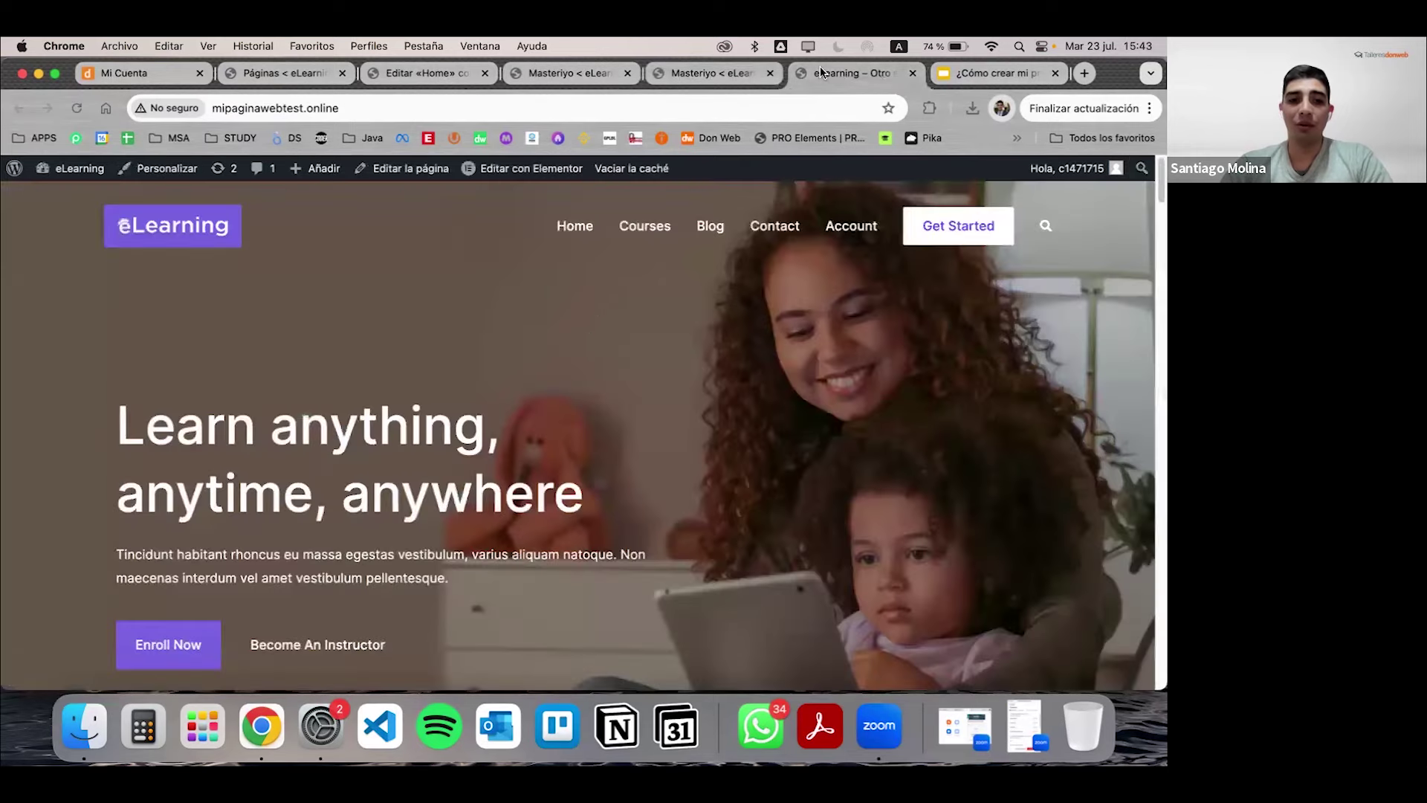
click(645, 223)
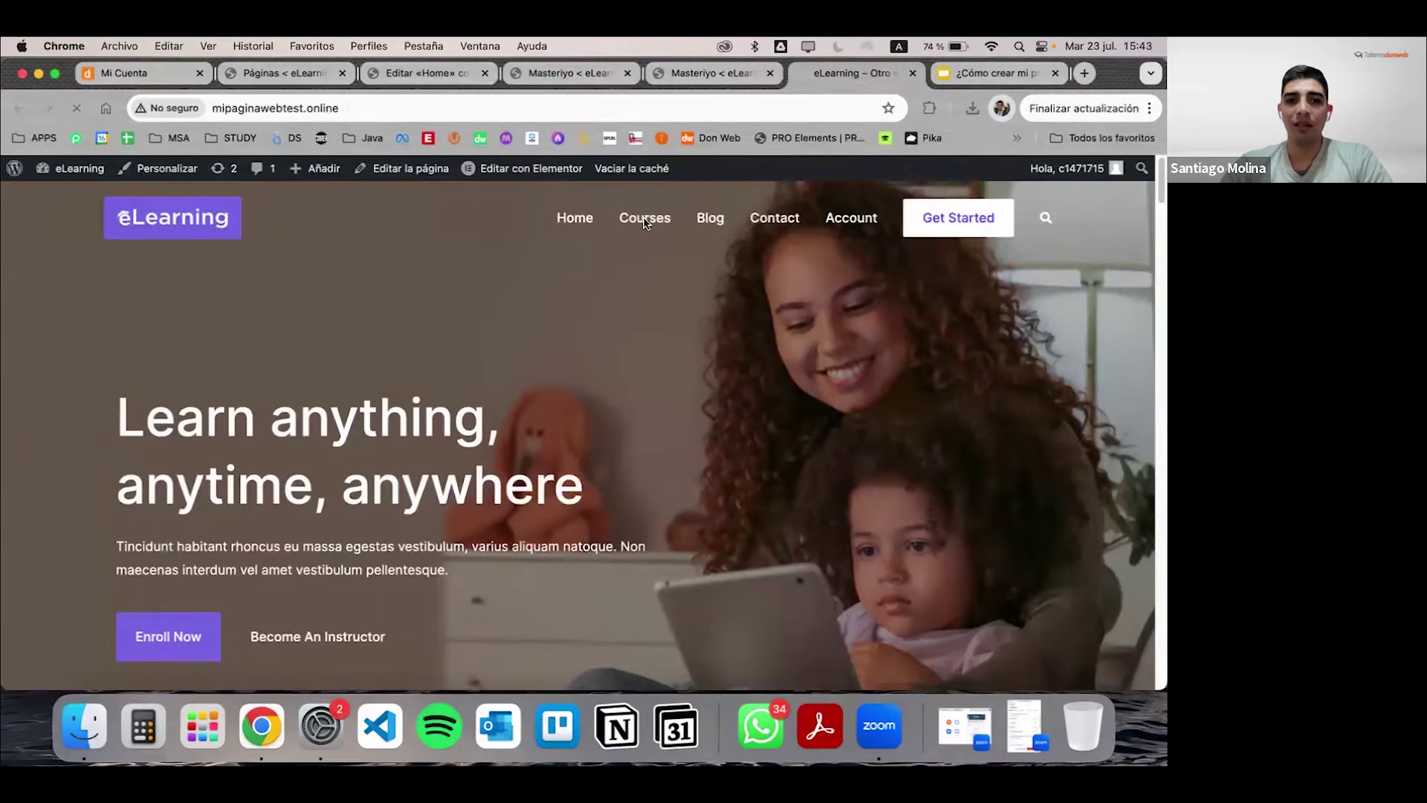
scroll(512, 374, down, 6)
scroll(513, 374, down, 2)
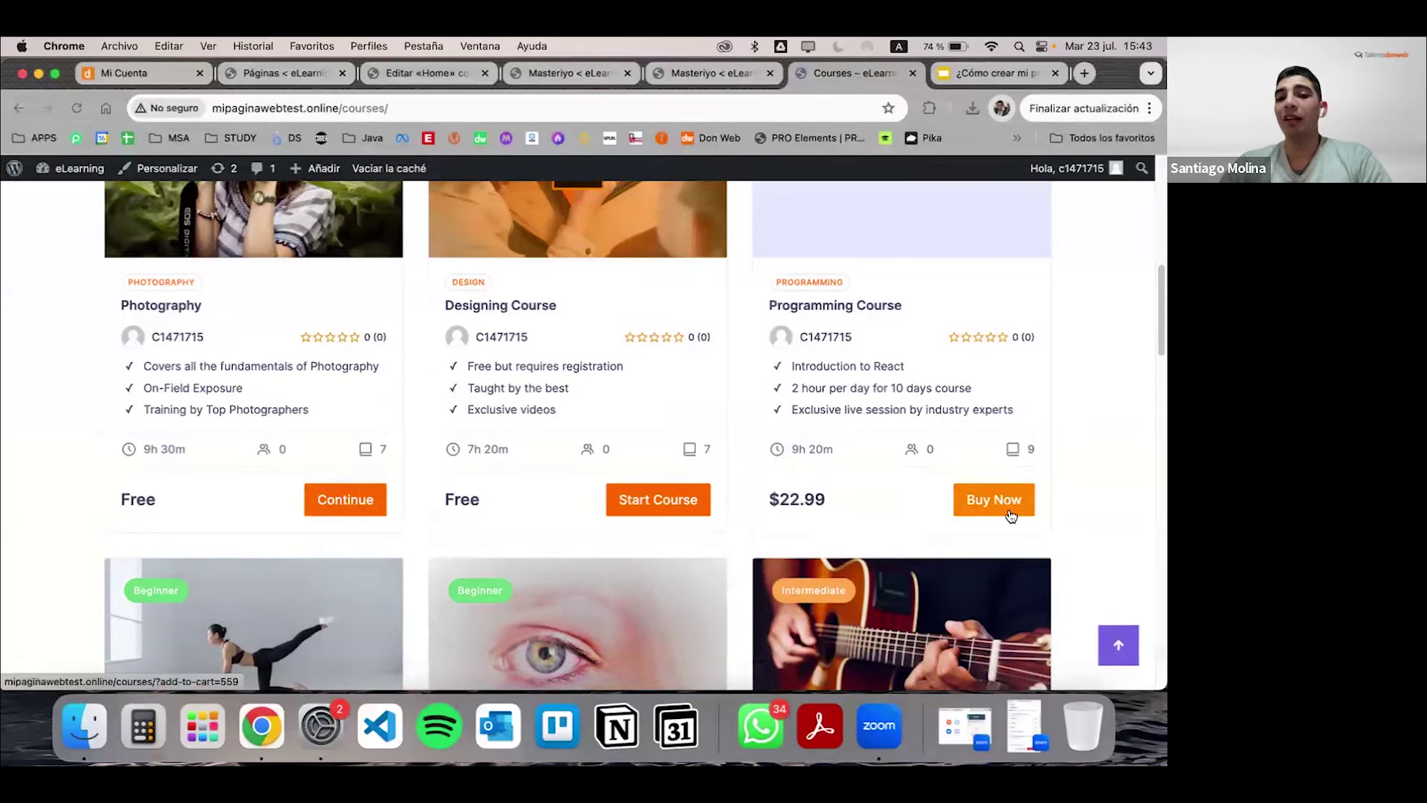
Step: Examine the fee fields of the Paid pricing option for the Photography course and go back to the course list without saving
click(706, 74)
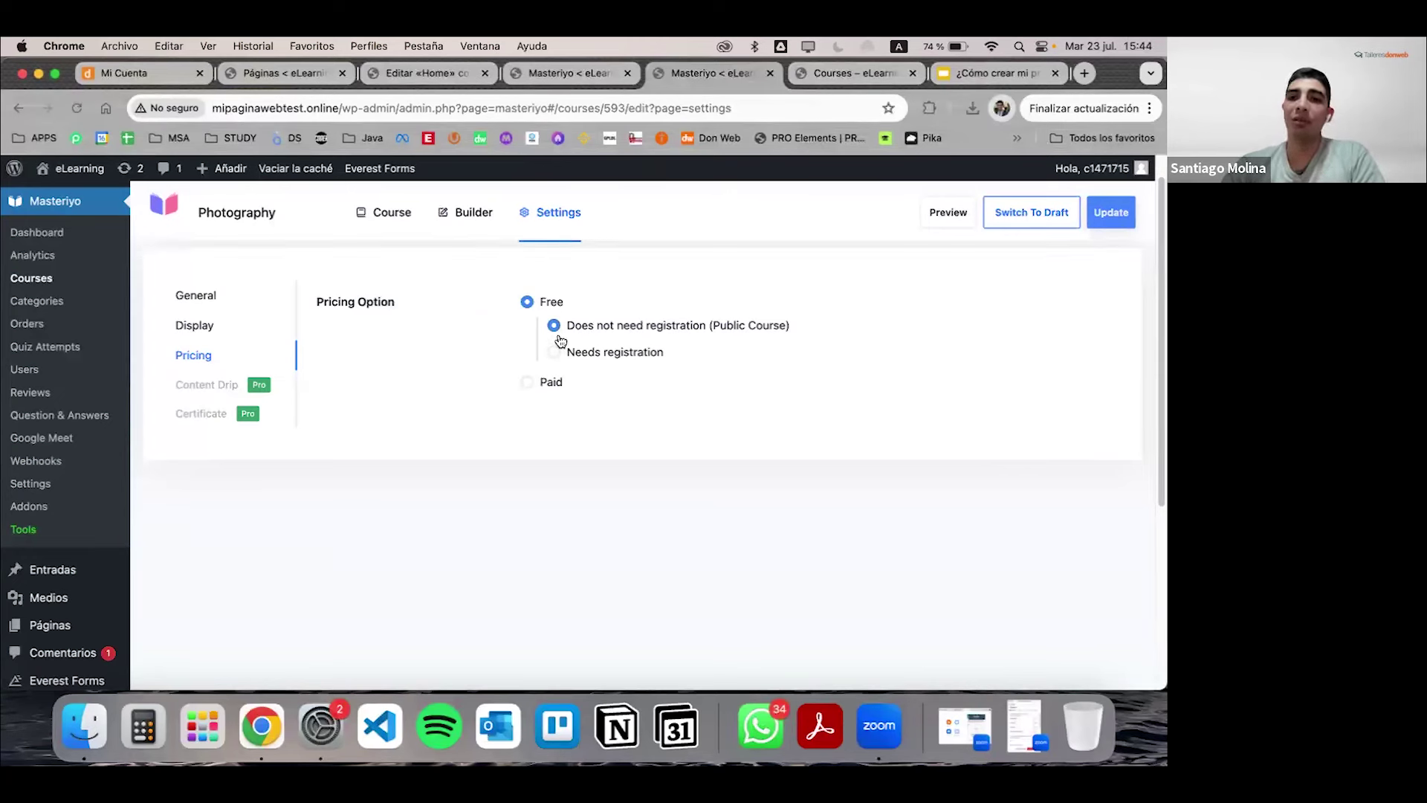
click(533, 383)
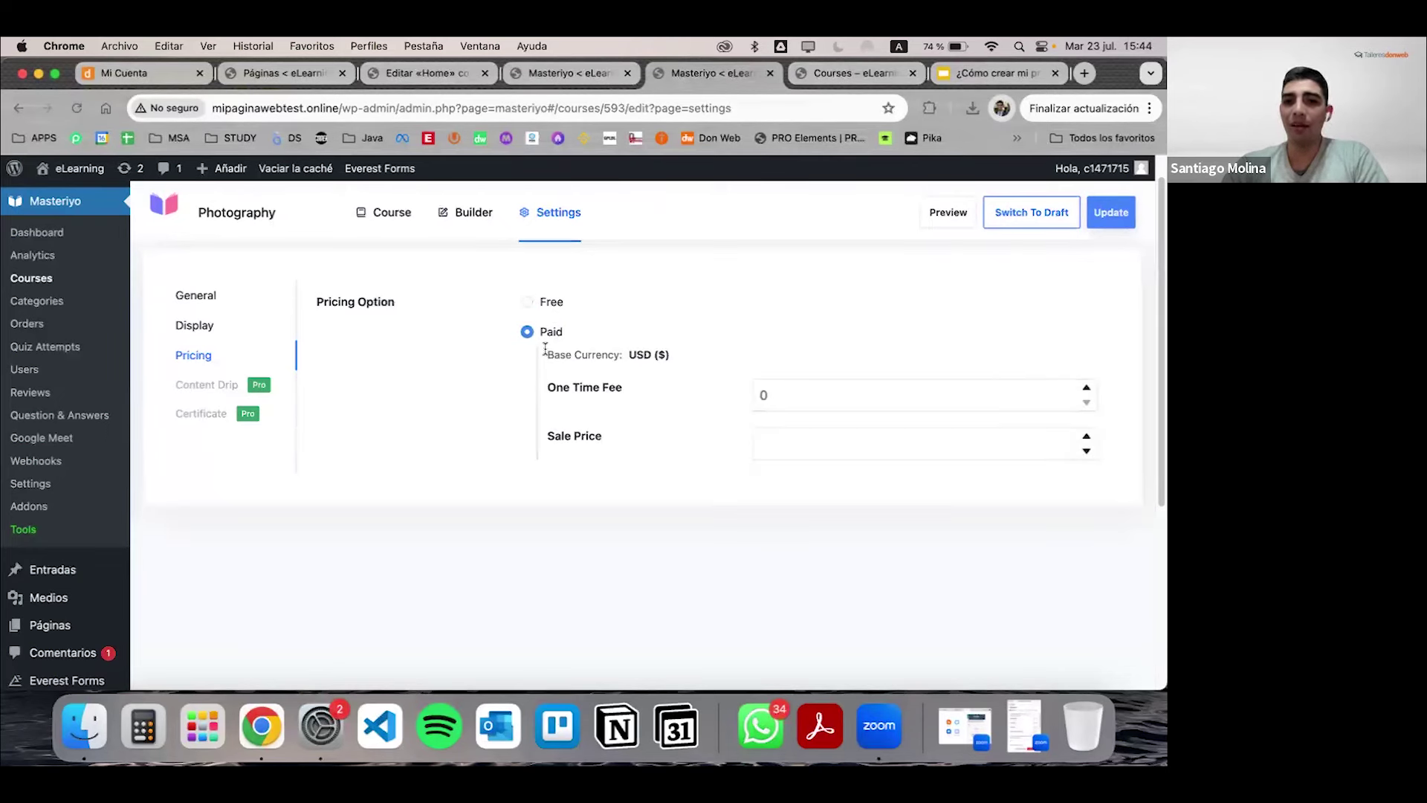
scroll(747, 380, up, 1)
click(389, 214)
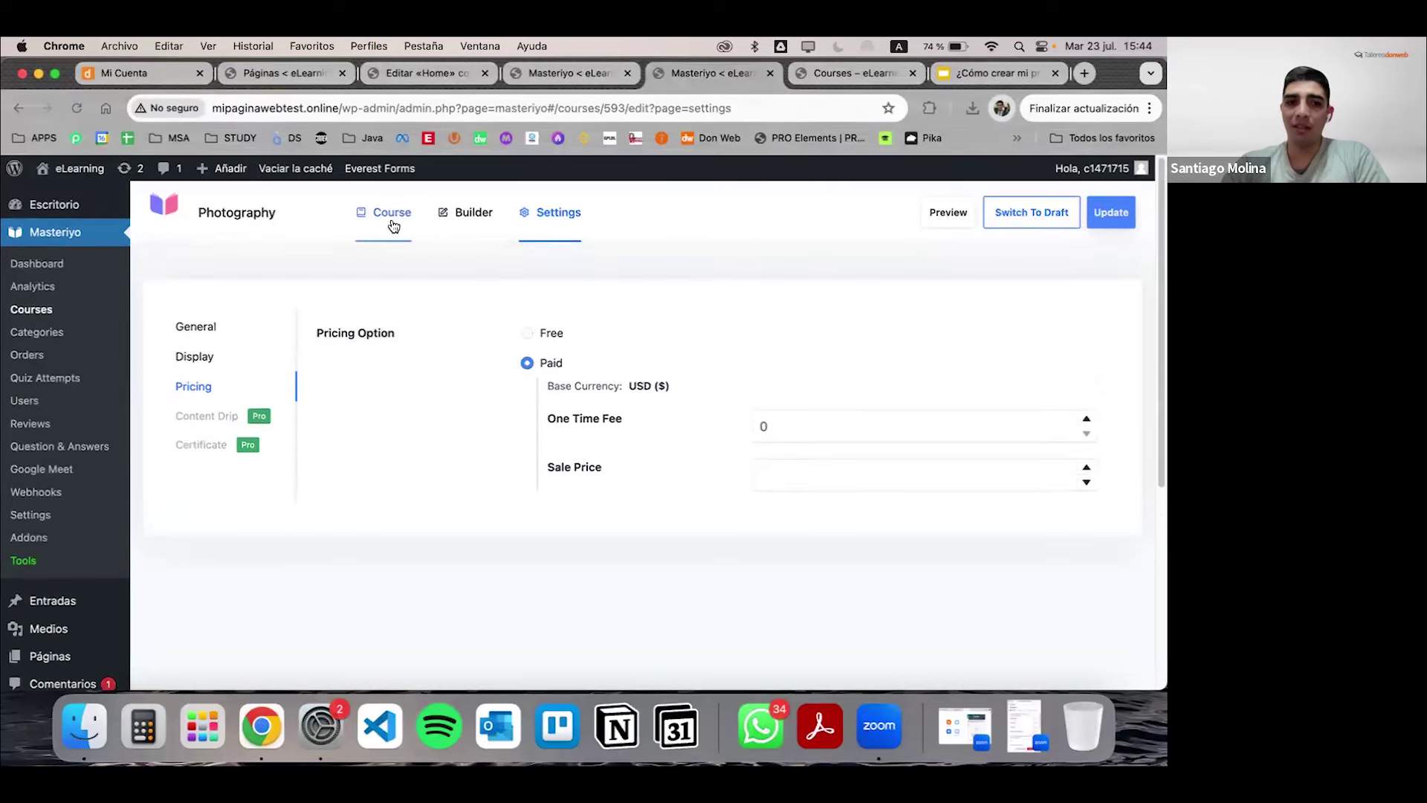
click(46, 311)
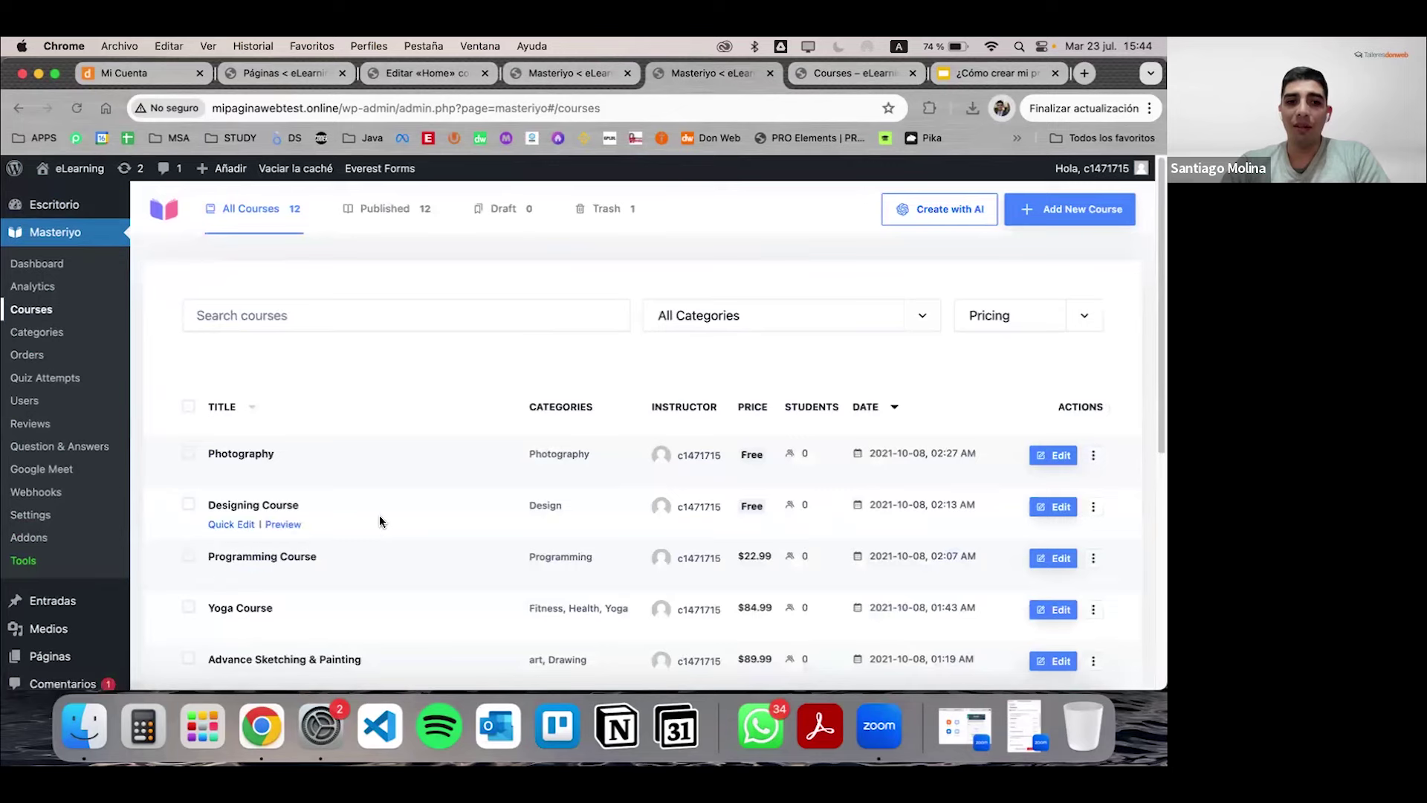
scroll(372, 505, down, 3)
Step: Start buying the Programming Course from the public Courses page, examine the checkout's payment details and order summary, and return to the course list
click(846, 74)
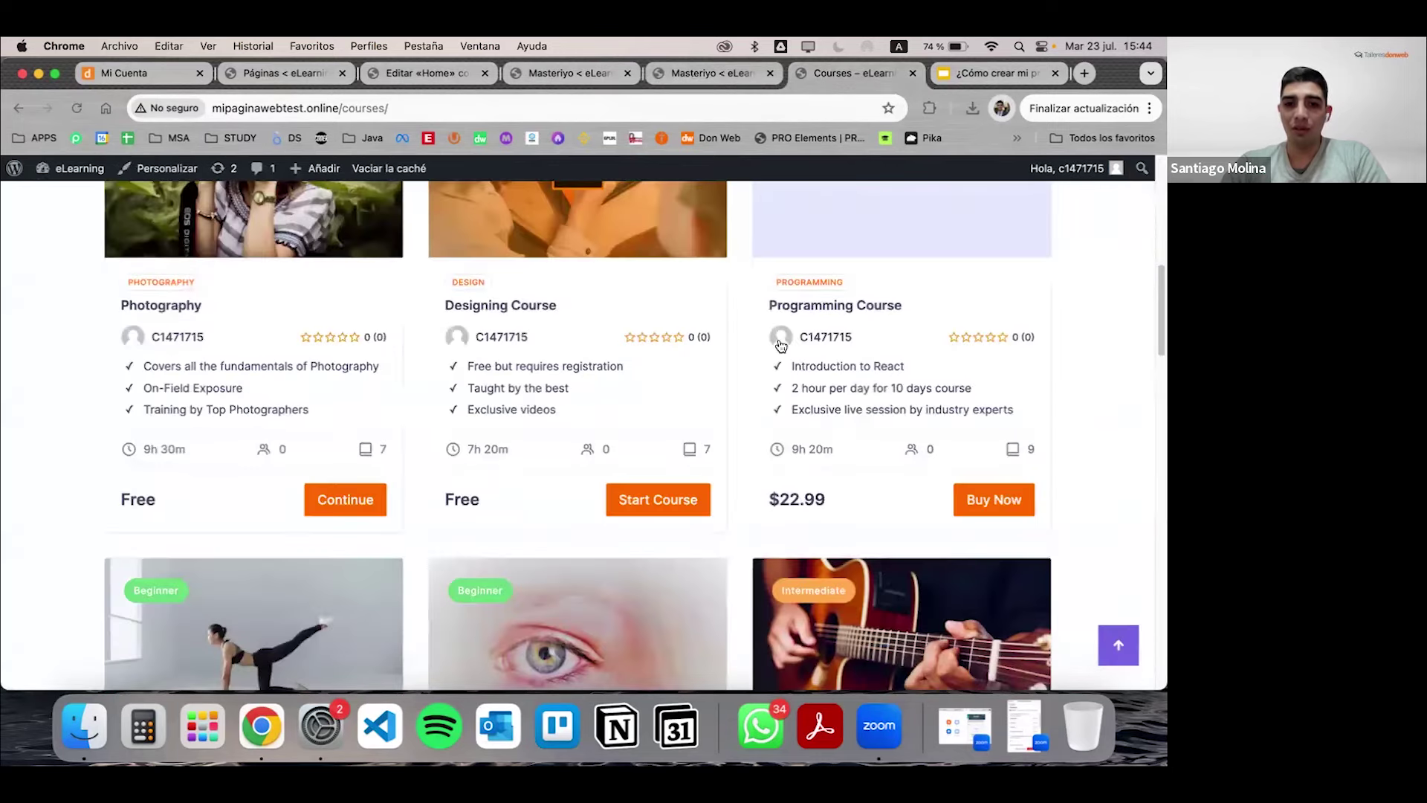
scroll(408, 344, up, 2)
scroll(408, 345, down, 2)
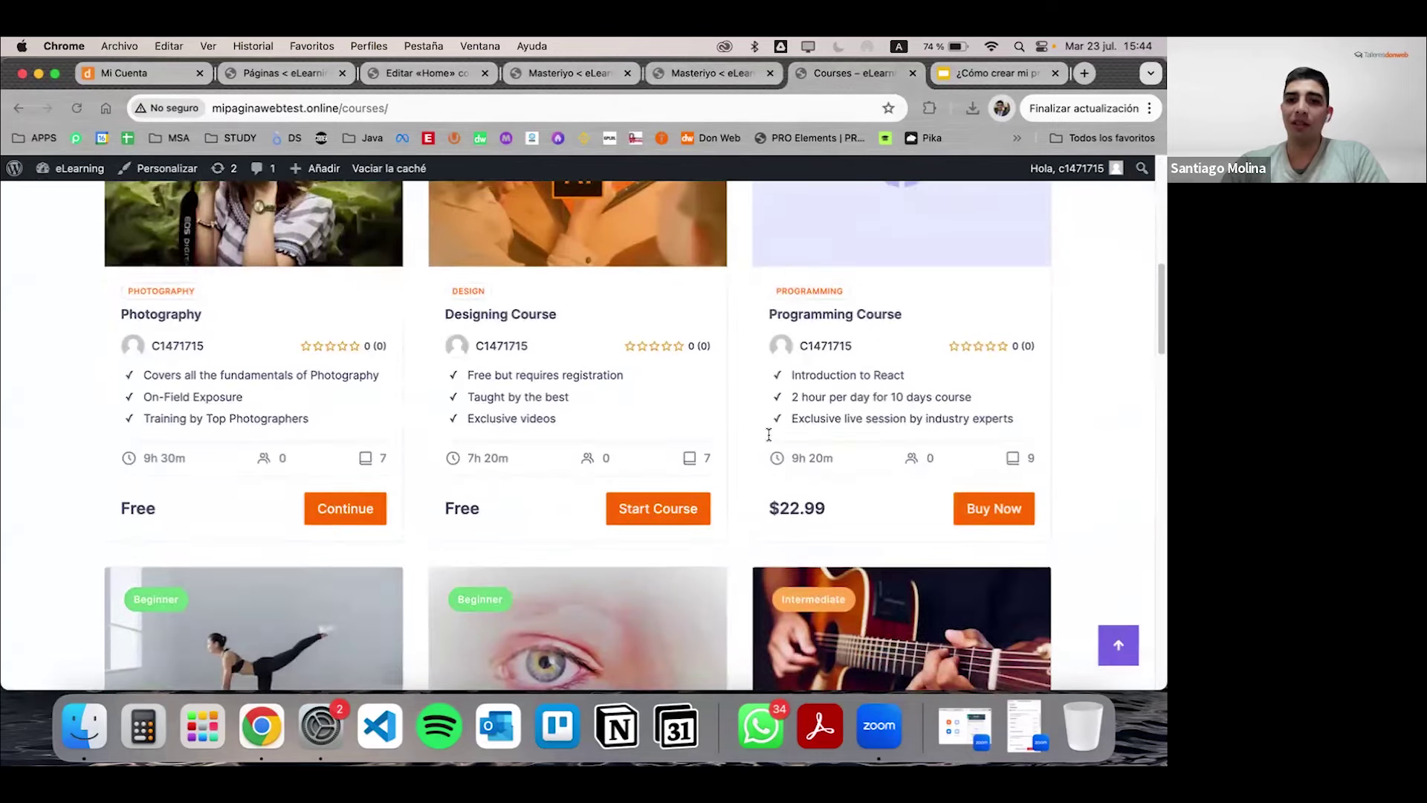
click(773, 315)
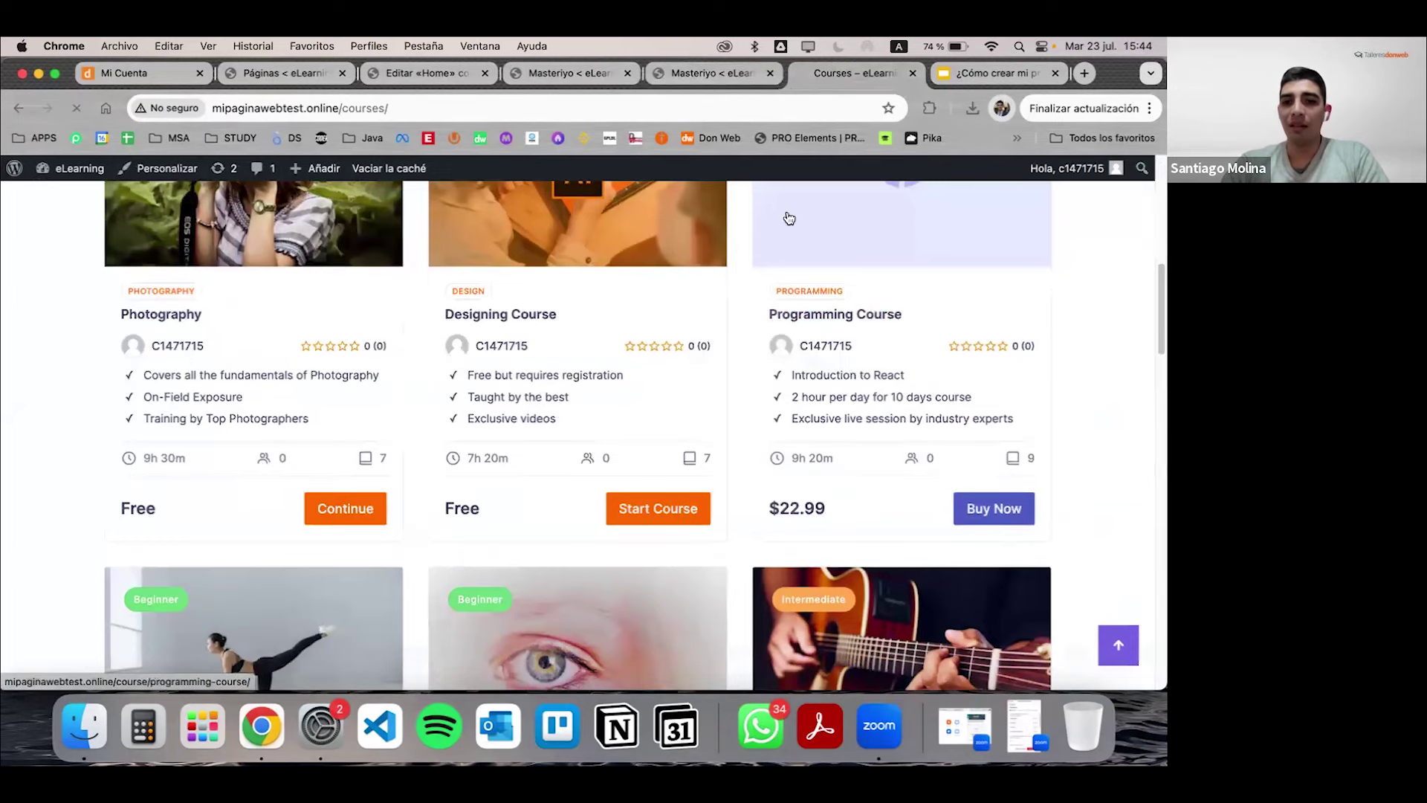
scroll(723, 420, down, 3)
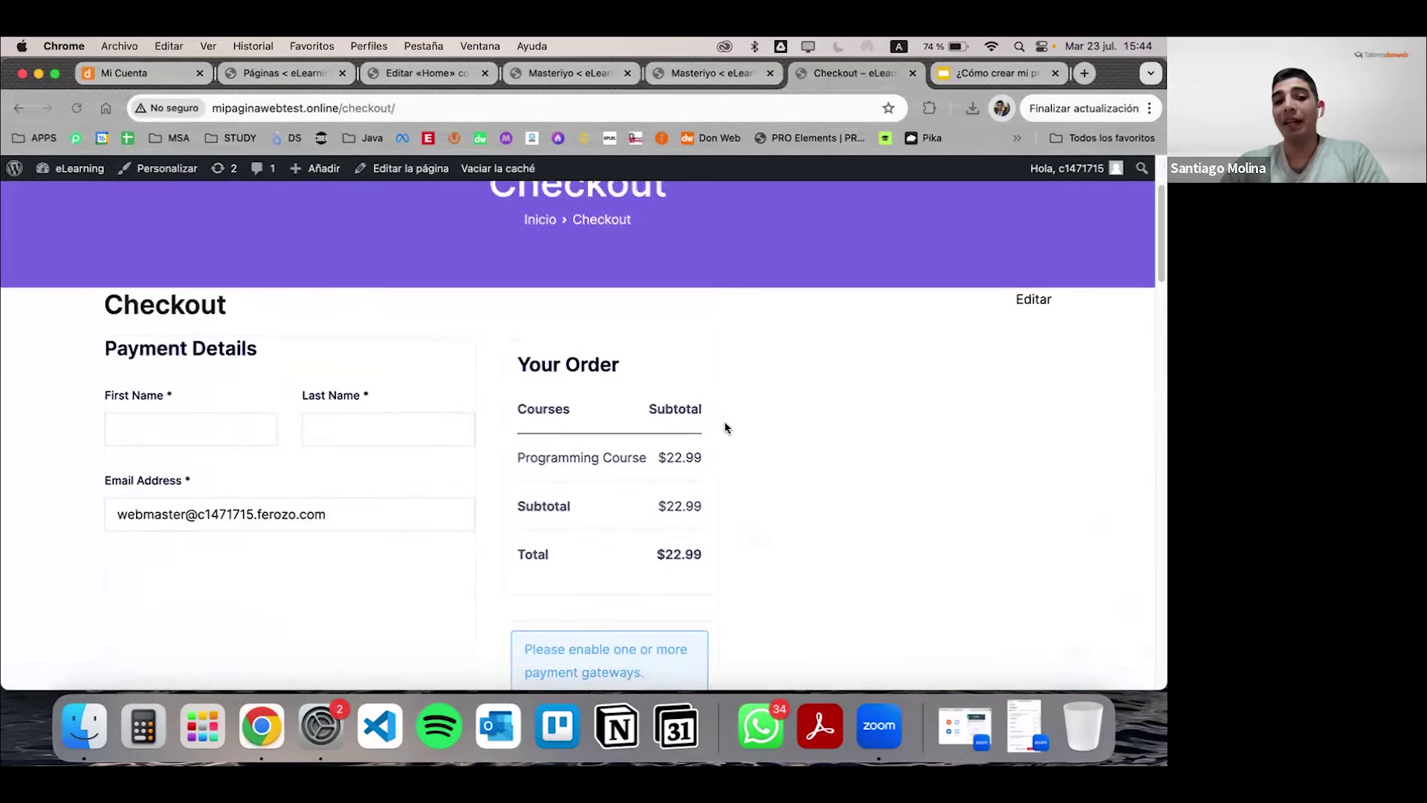
scroll(723, 420, down, 5)
scroll(724, 417, up, 7)
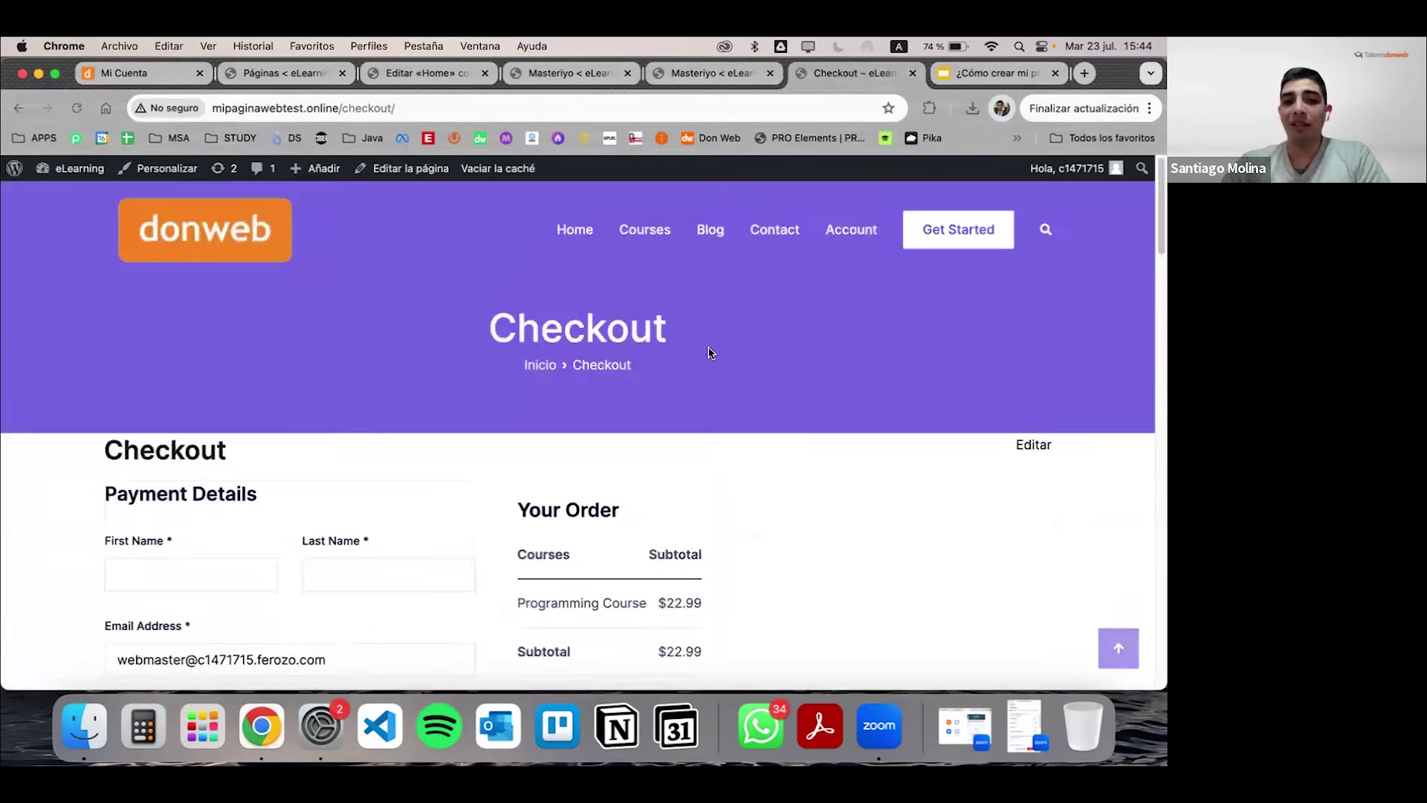
scroll(662, 398, down, 3)
click(193, 418)
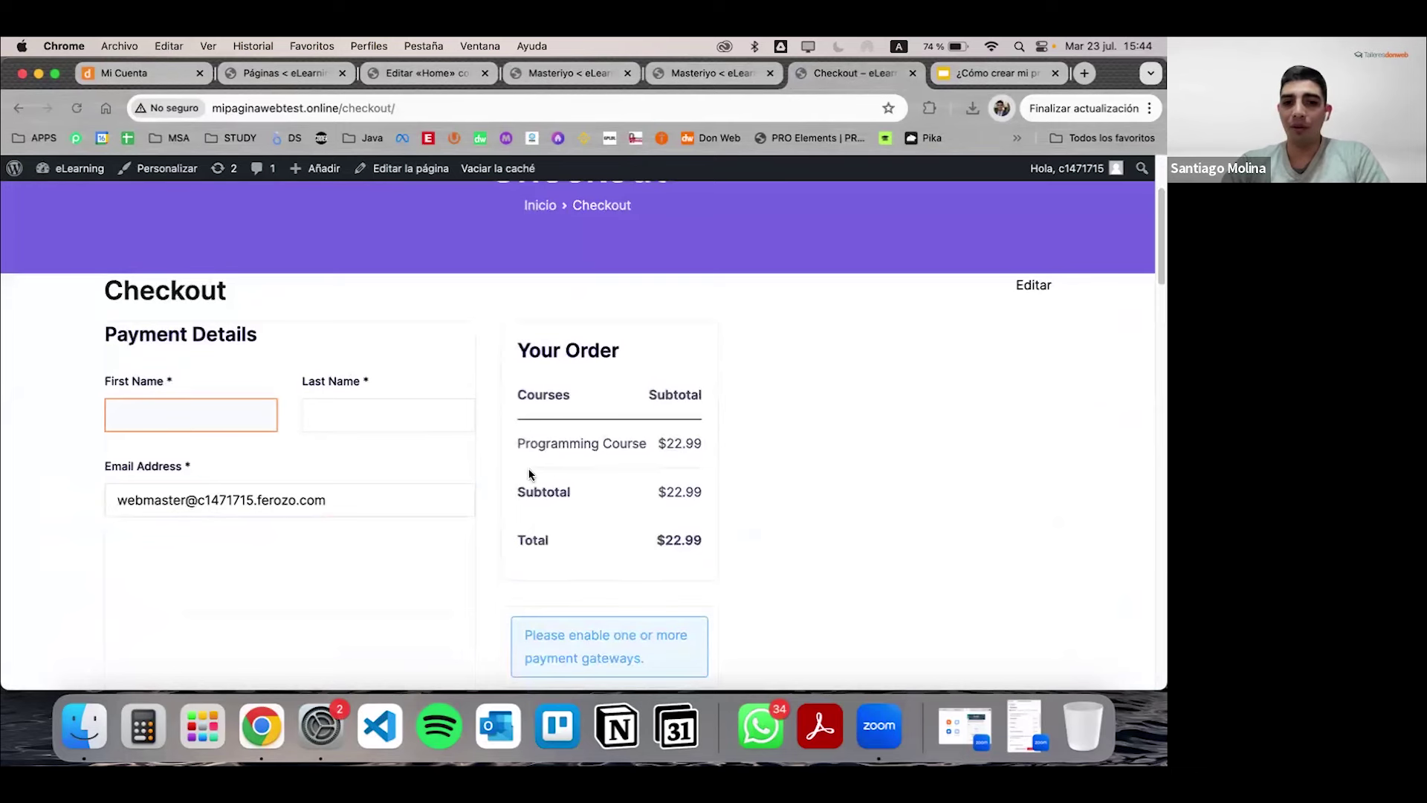
scroll(587, 506, down, 3)
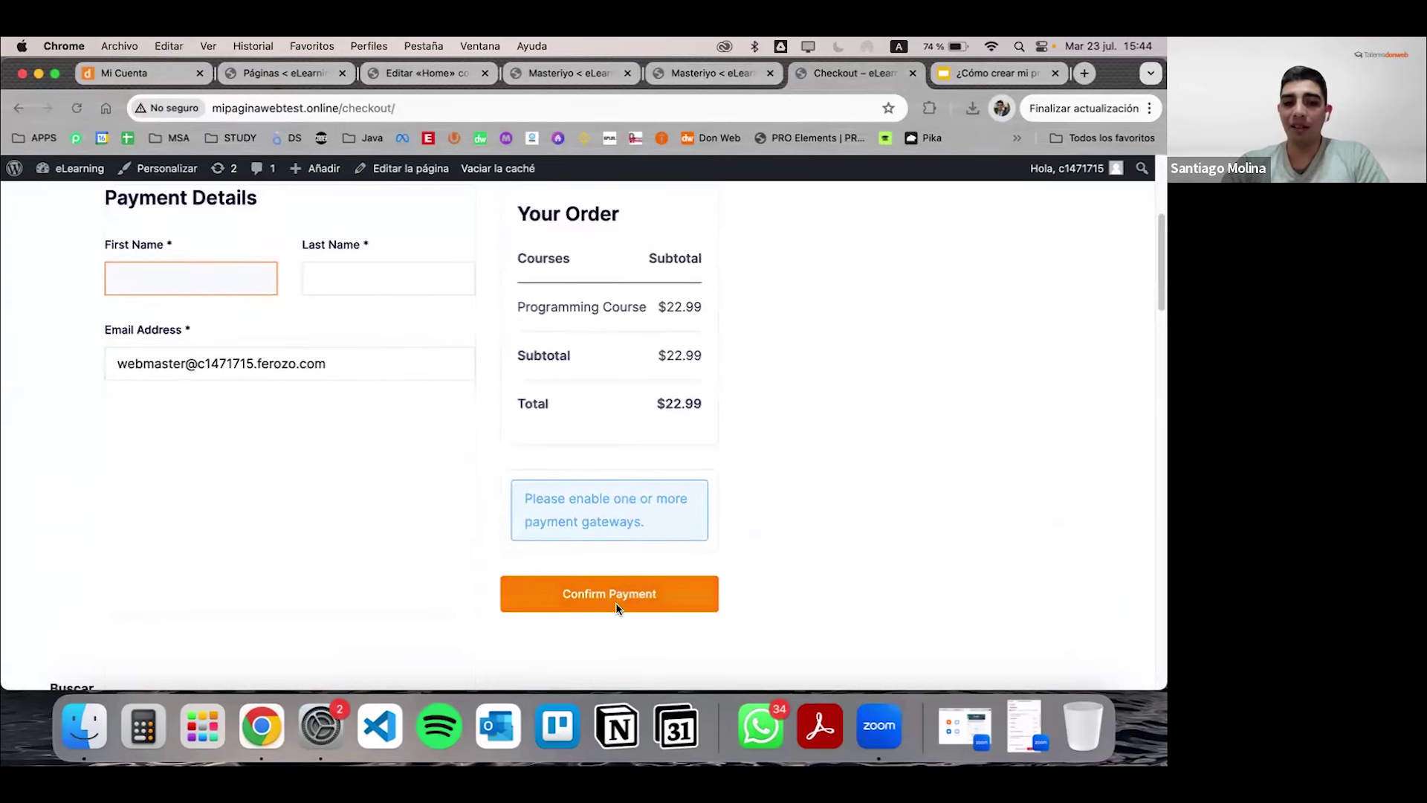
click(710, 73)
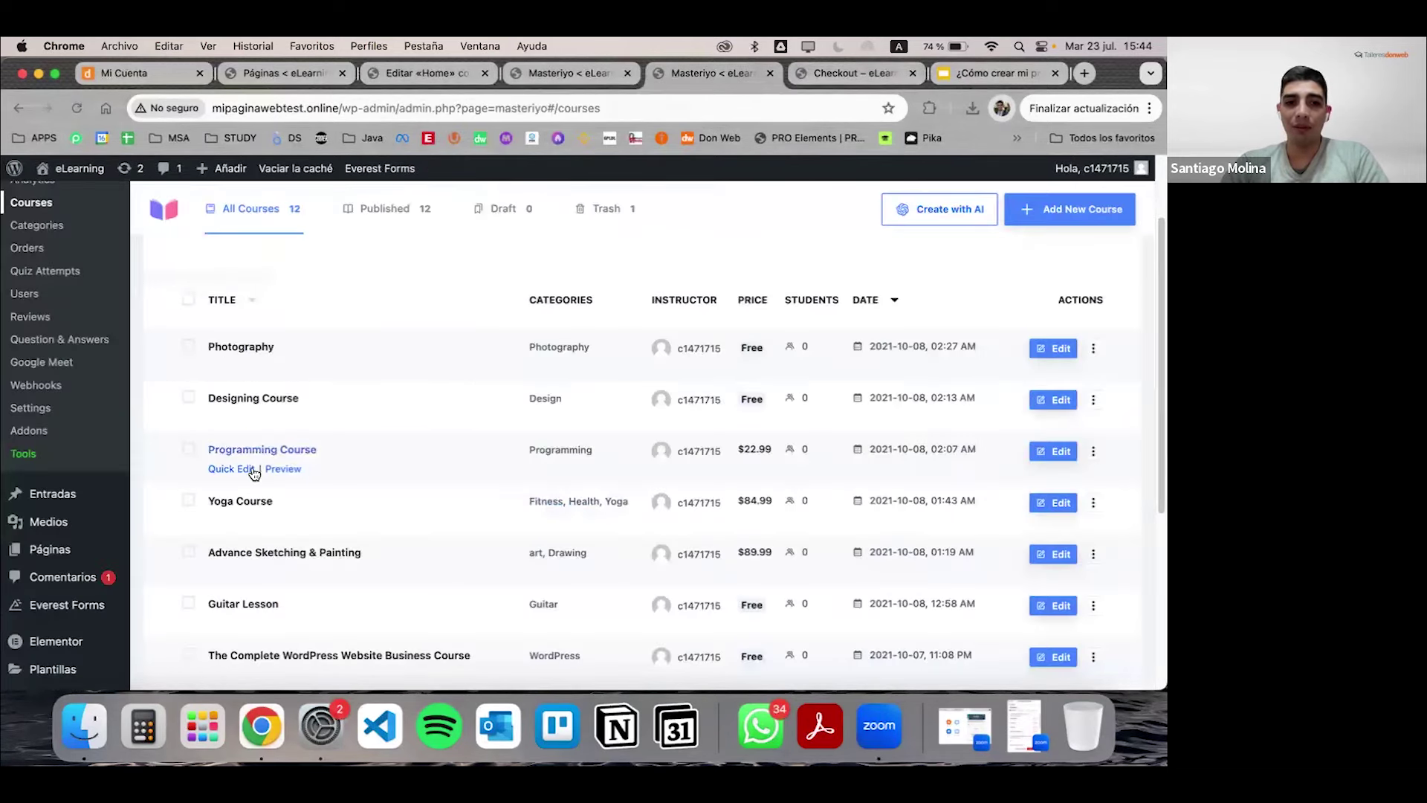
click(231, 471)
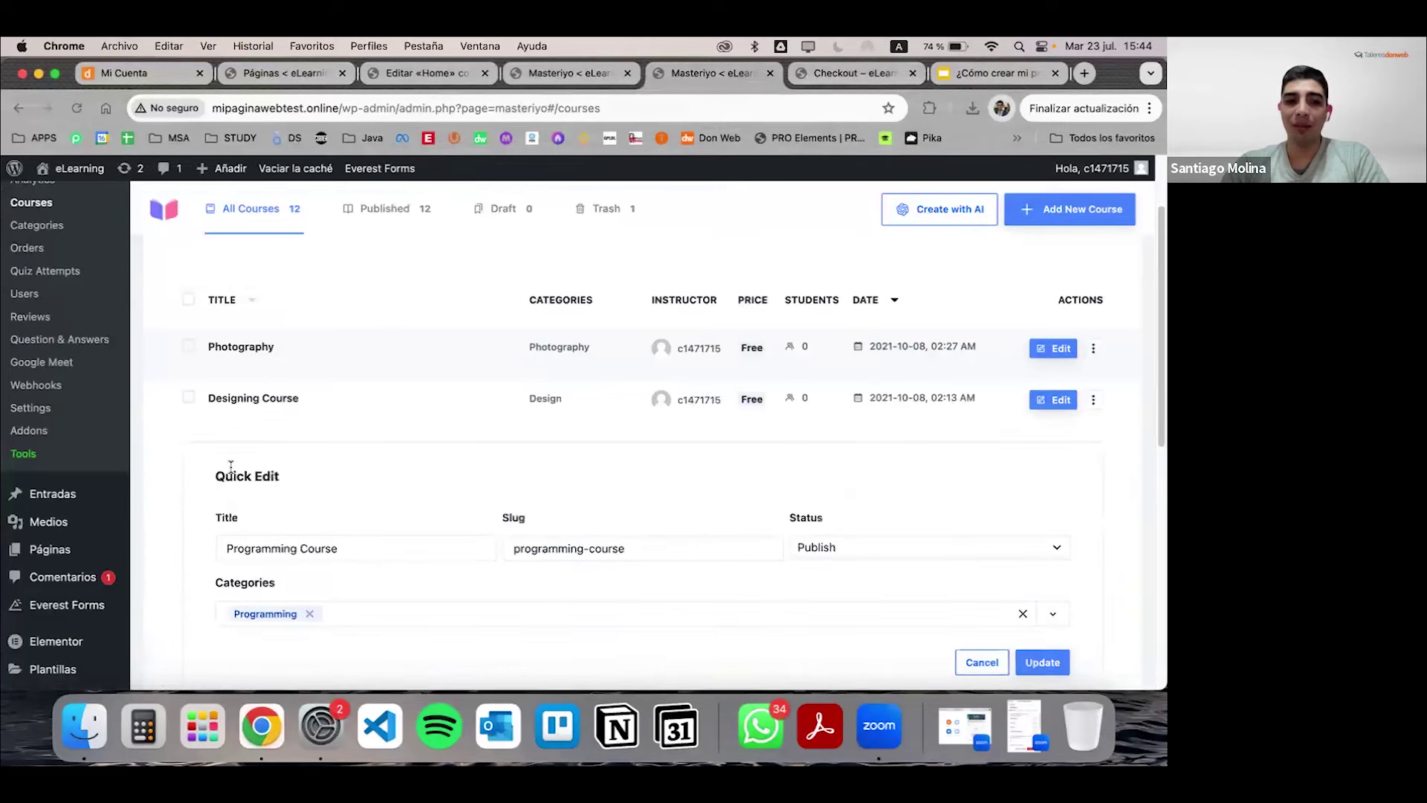
scroll(850, 551, down, 3)
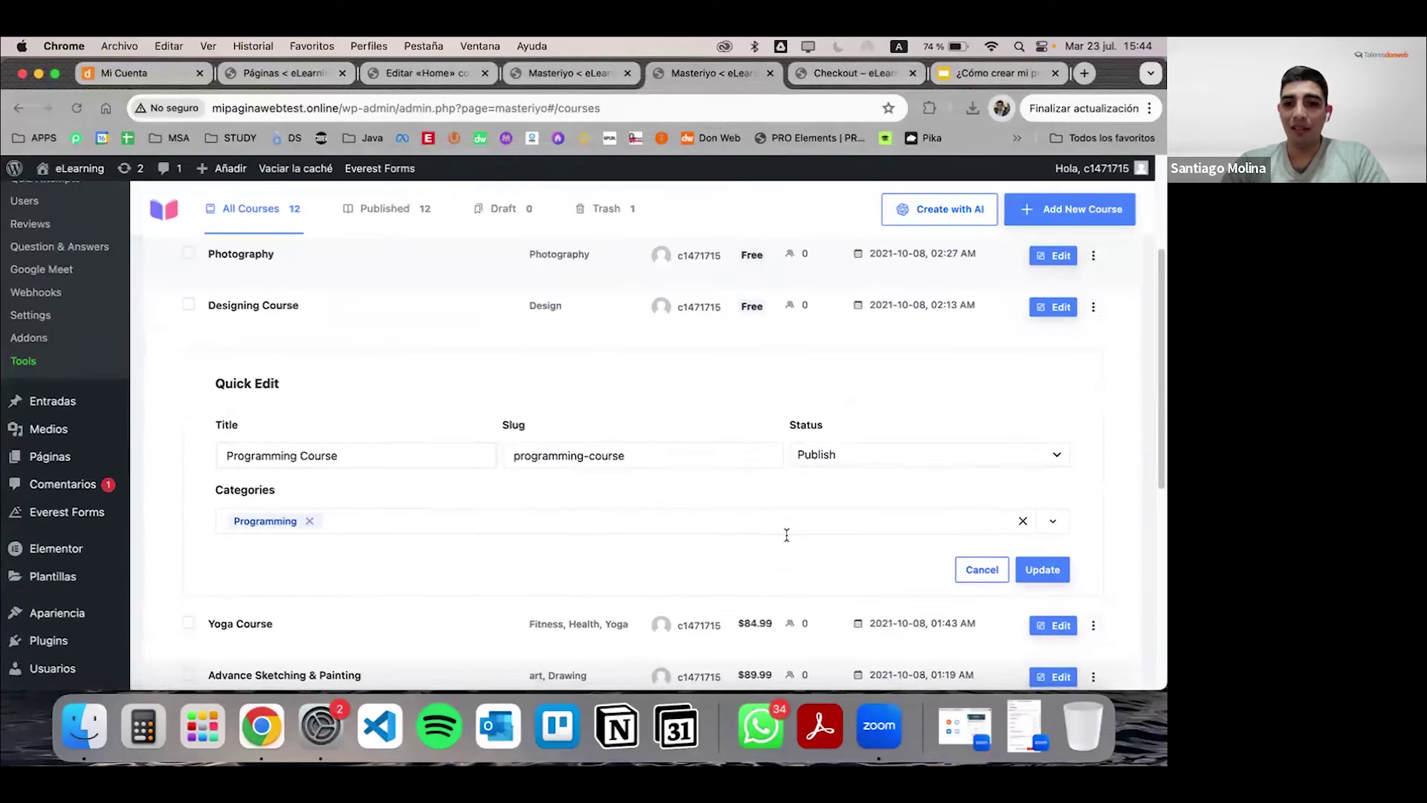
click(969, 573)
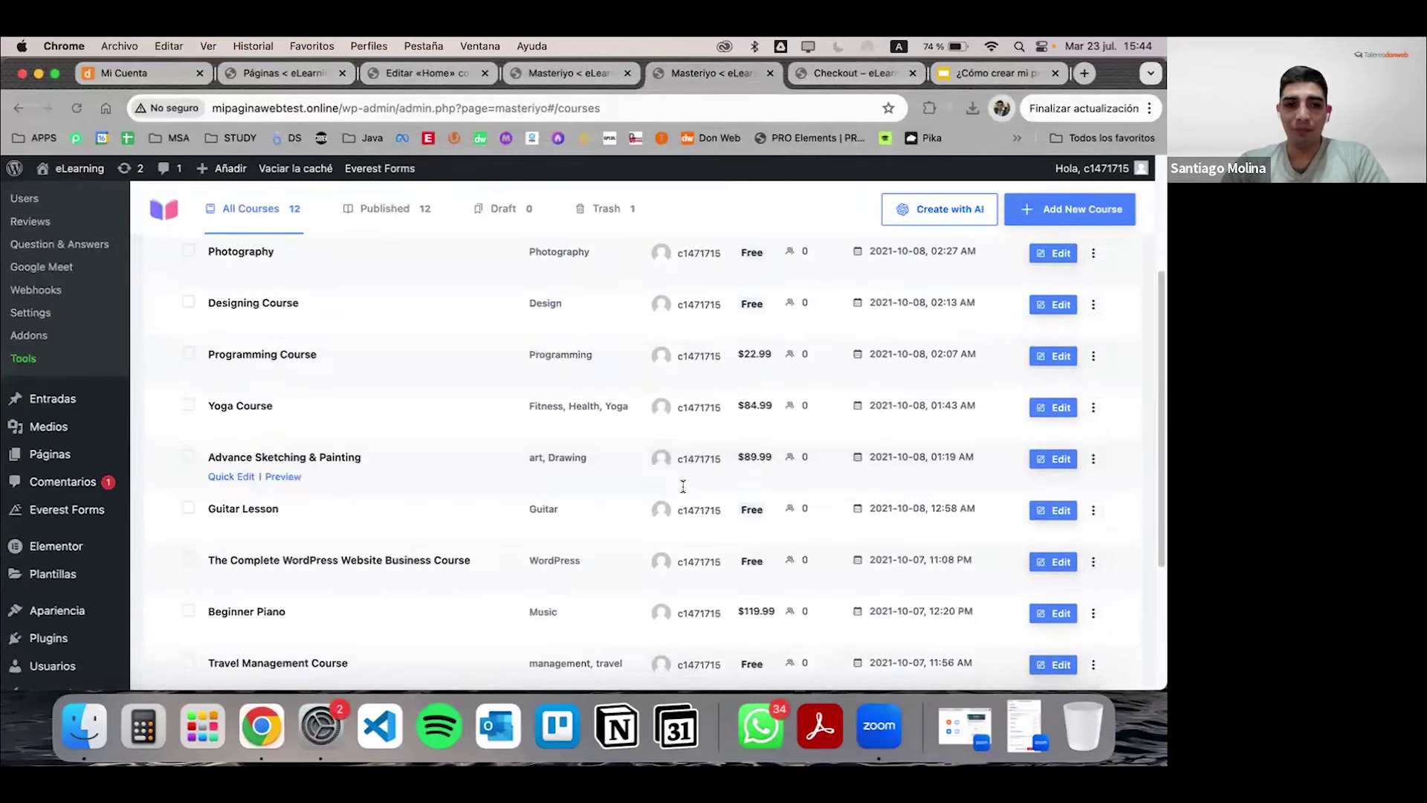
Step: Change the Programming Course's pricing option to Free without required registration and update the course
click(269, 354)
scroll(652, 430, up, 3)
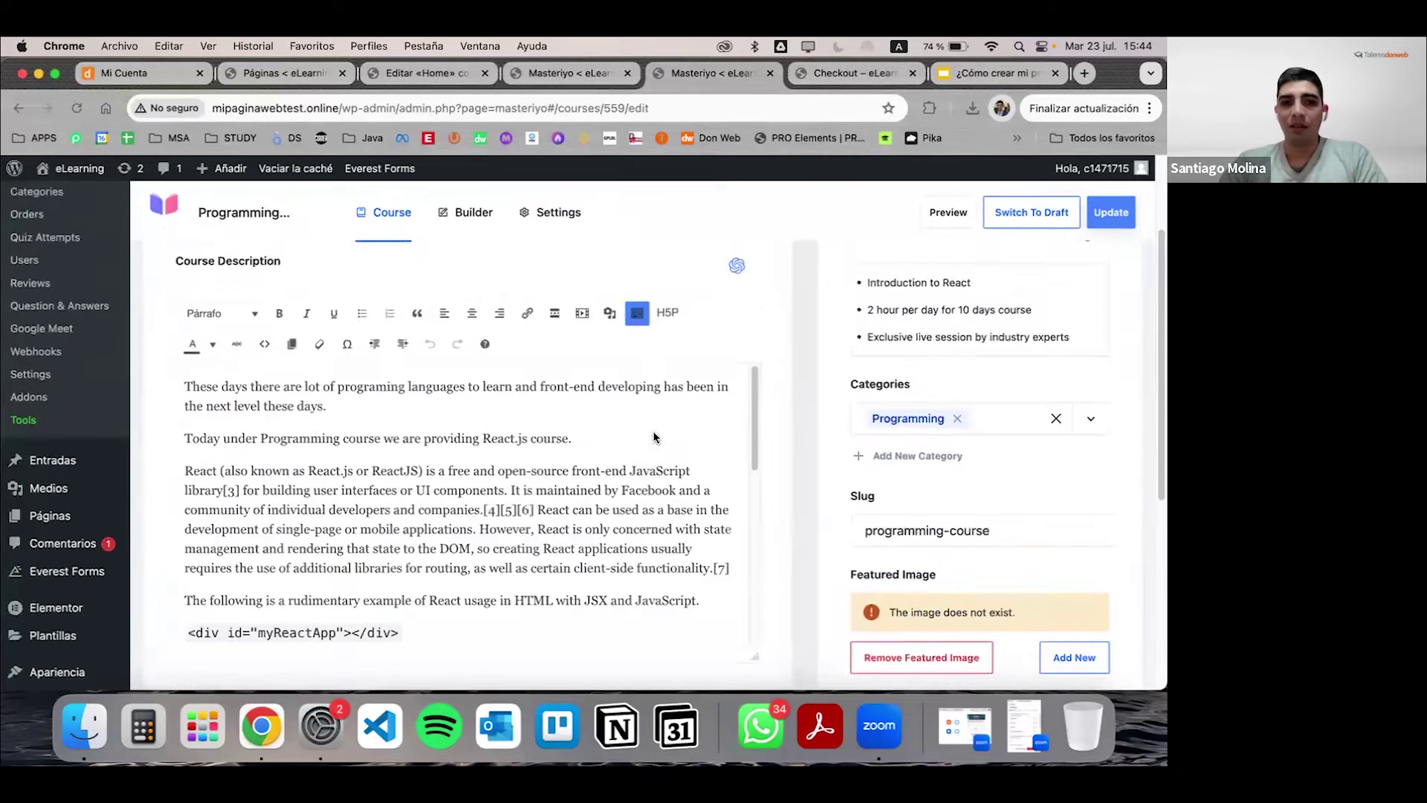
click(554, 213)
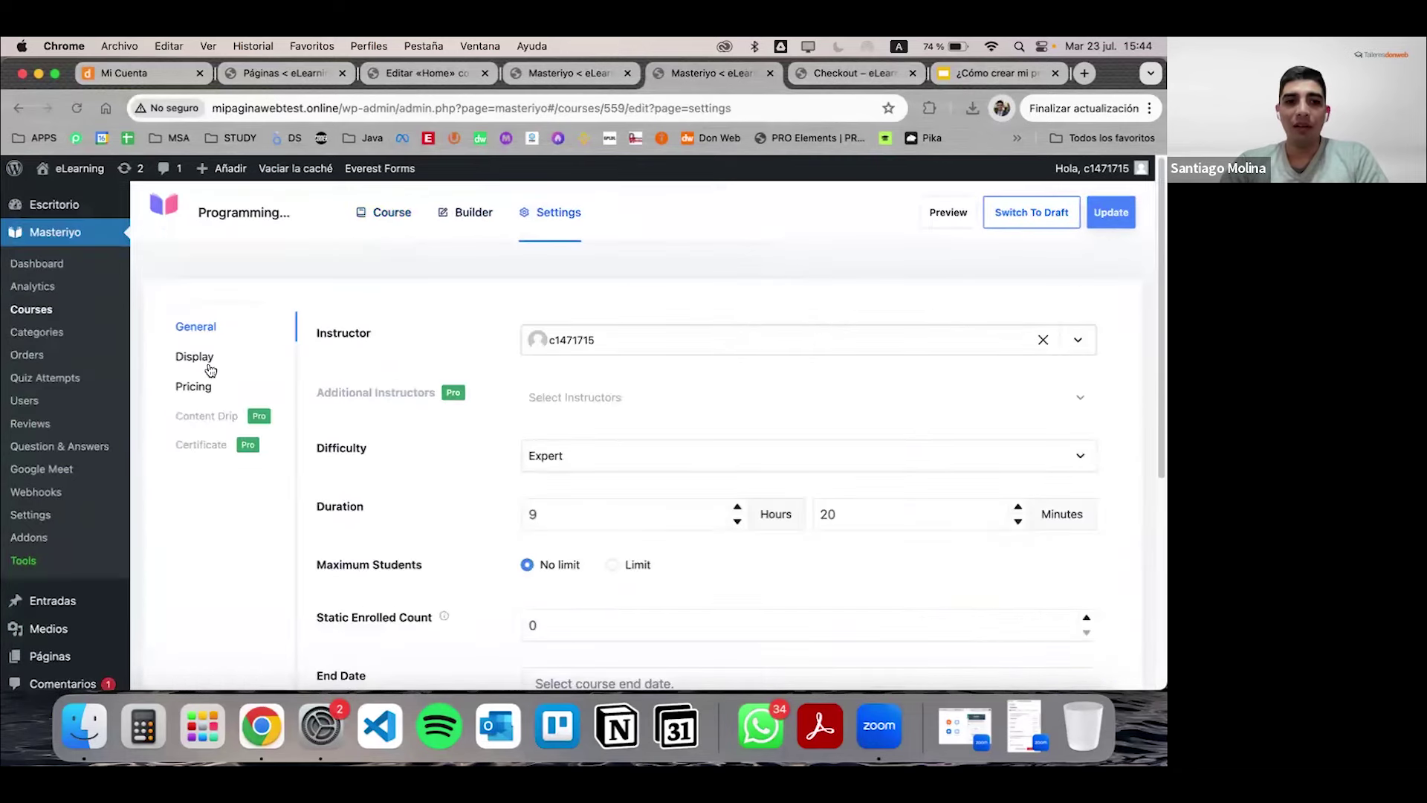
click(205, 388)
click(528, 364)
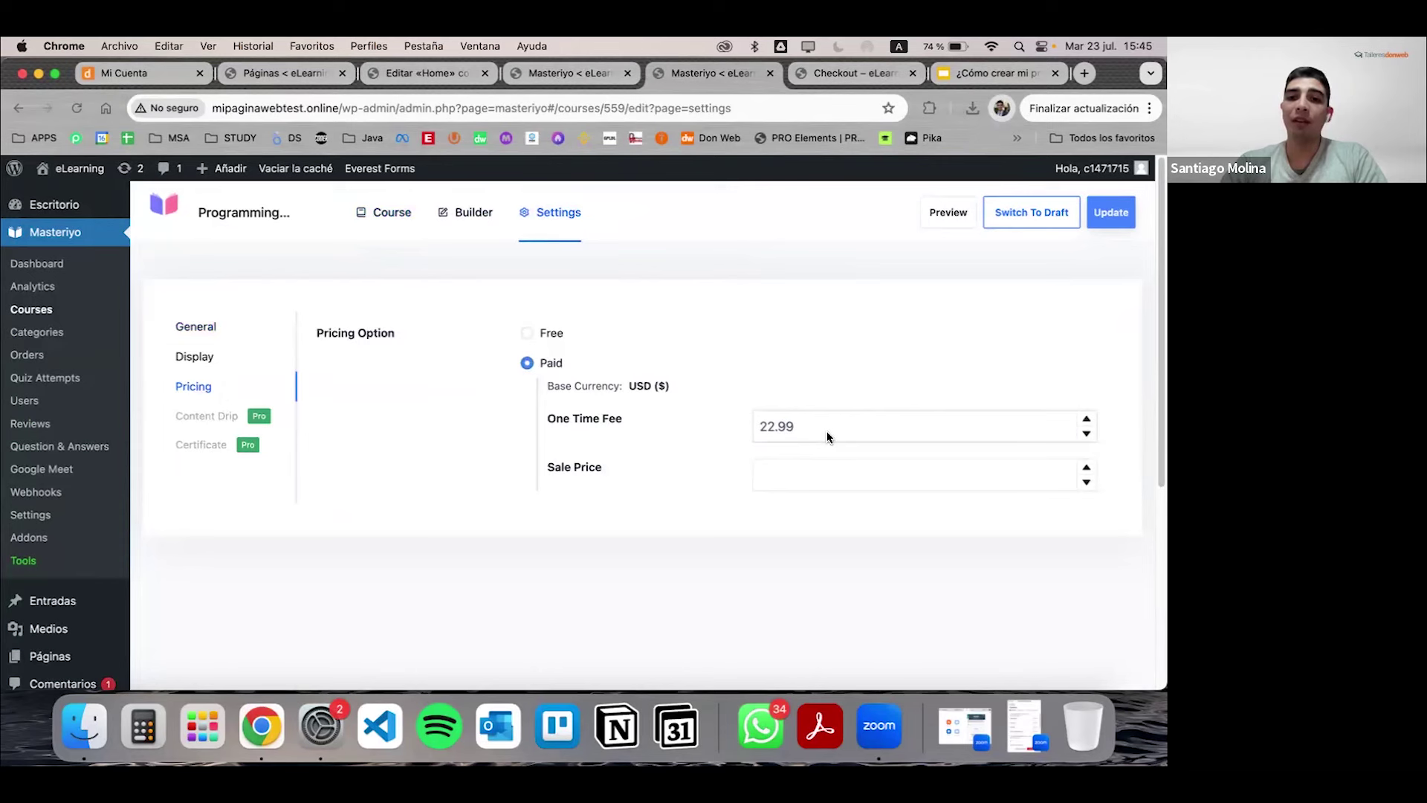
click(527, 335)
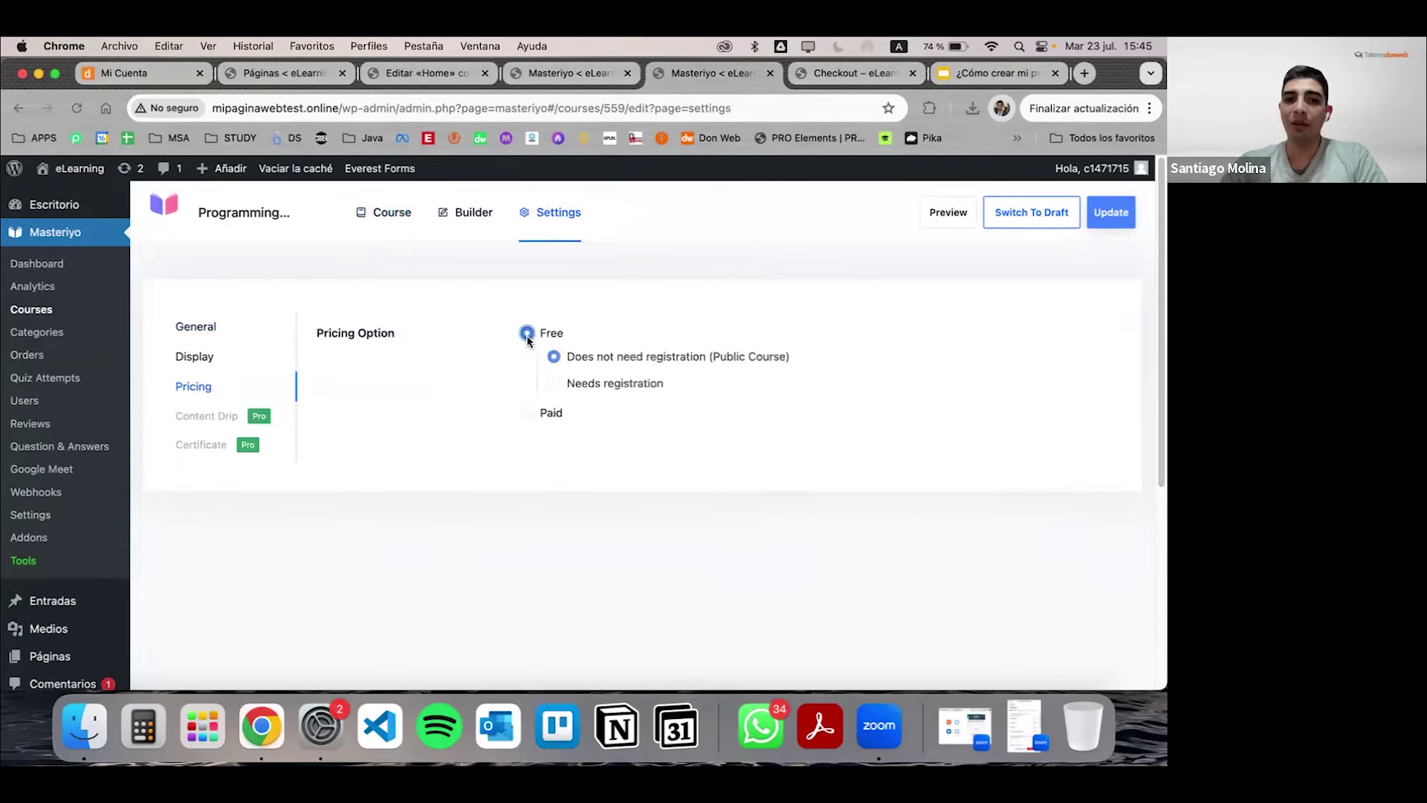
click(1110, 213)
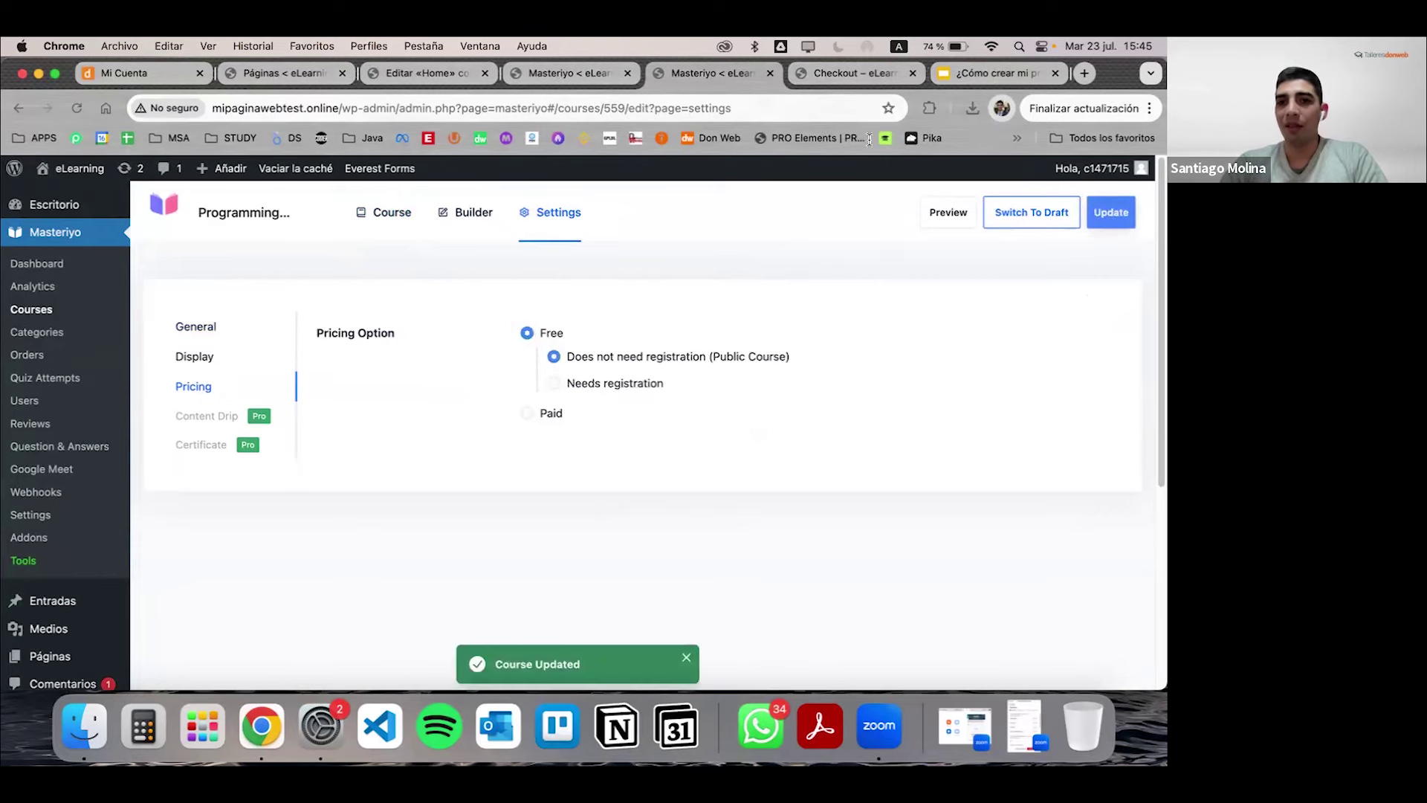
Step: Check the Programming Course's price on the public Courses page and return to its pricing settings
click(854, 73)
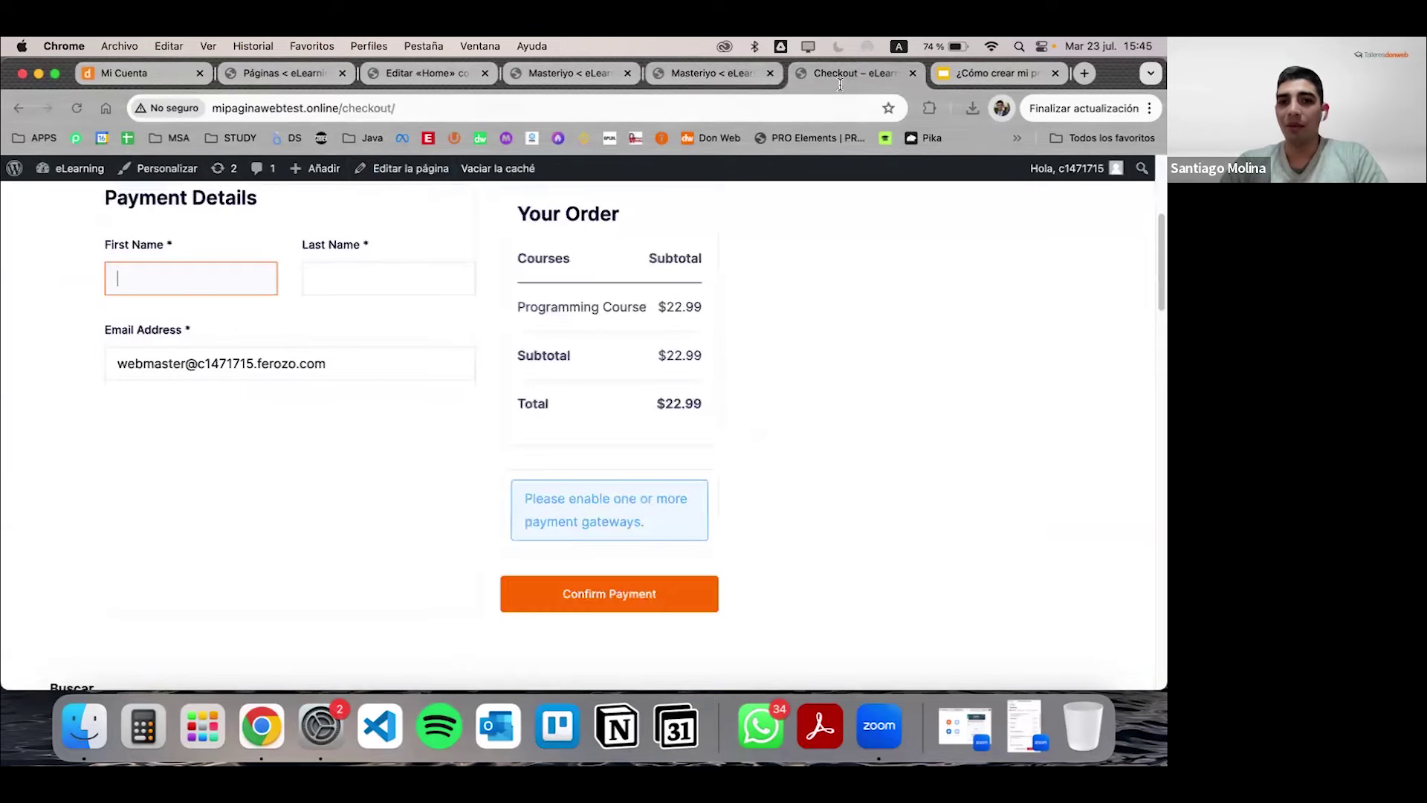
click(18, 107)
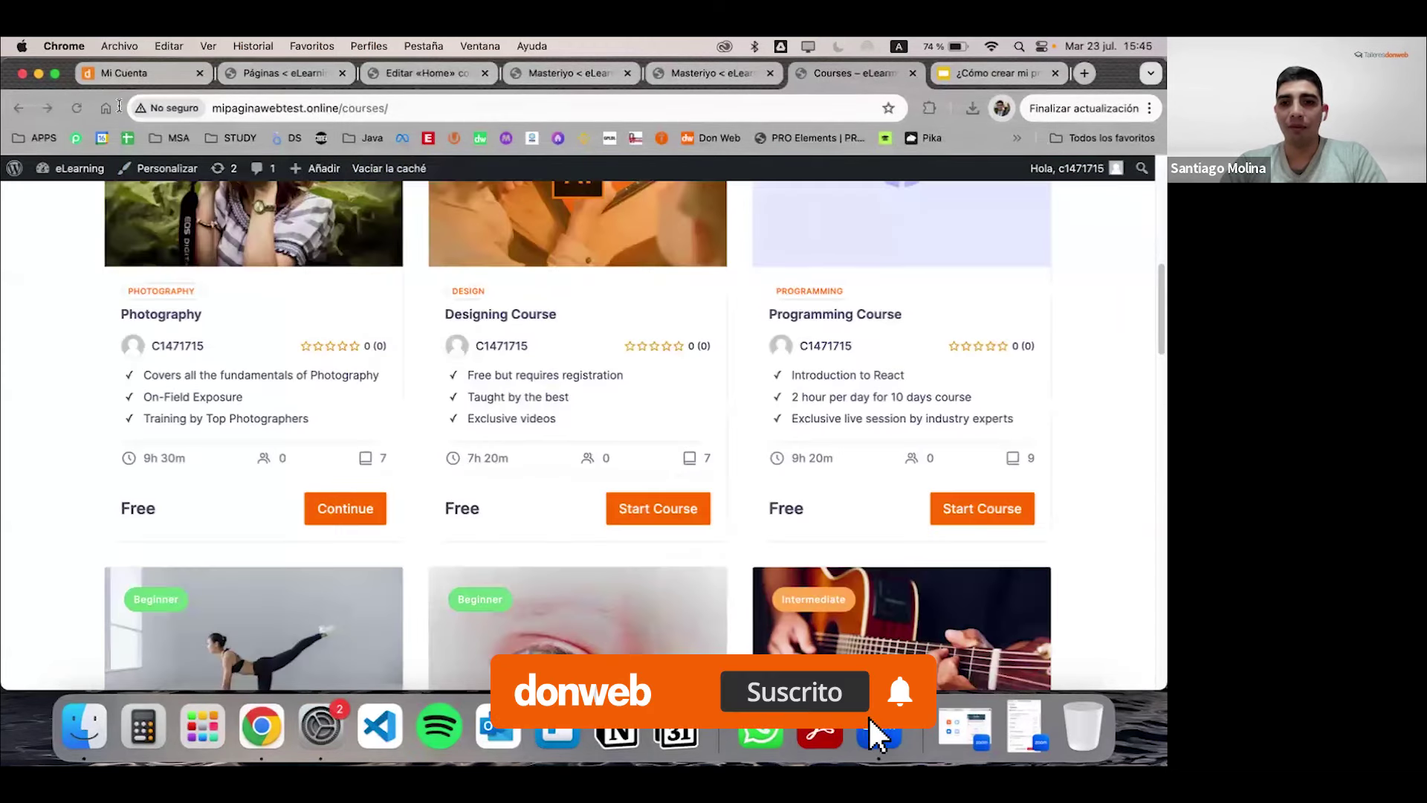
drag(767, 523, 814, 518)
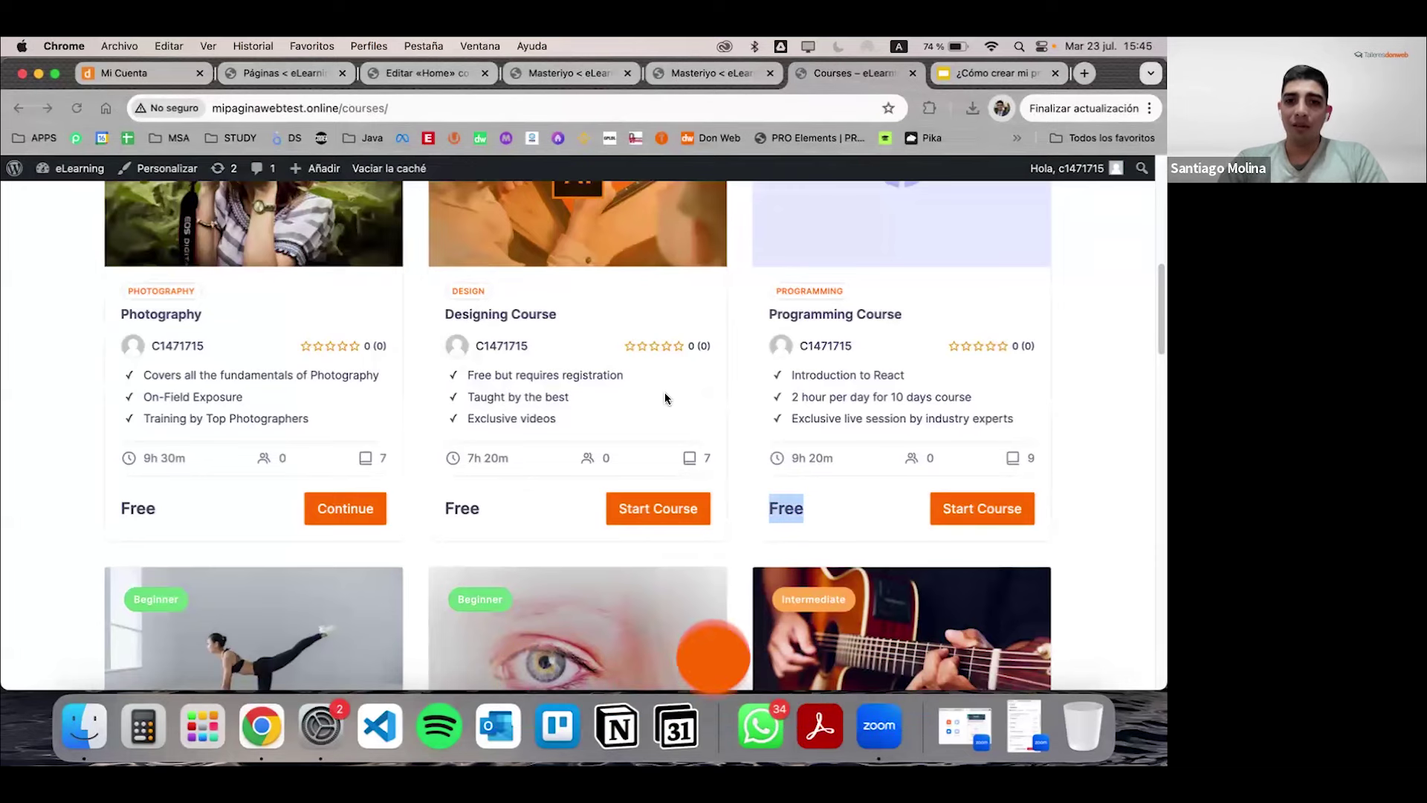
scroll(664, 397, up, 1)
scroll(665, 398, down, 2)
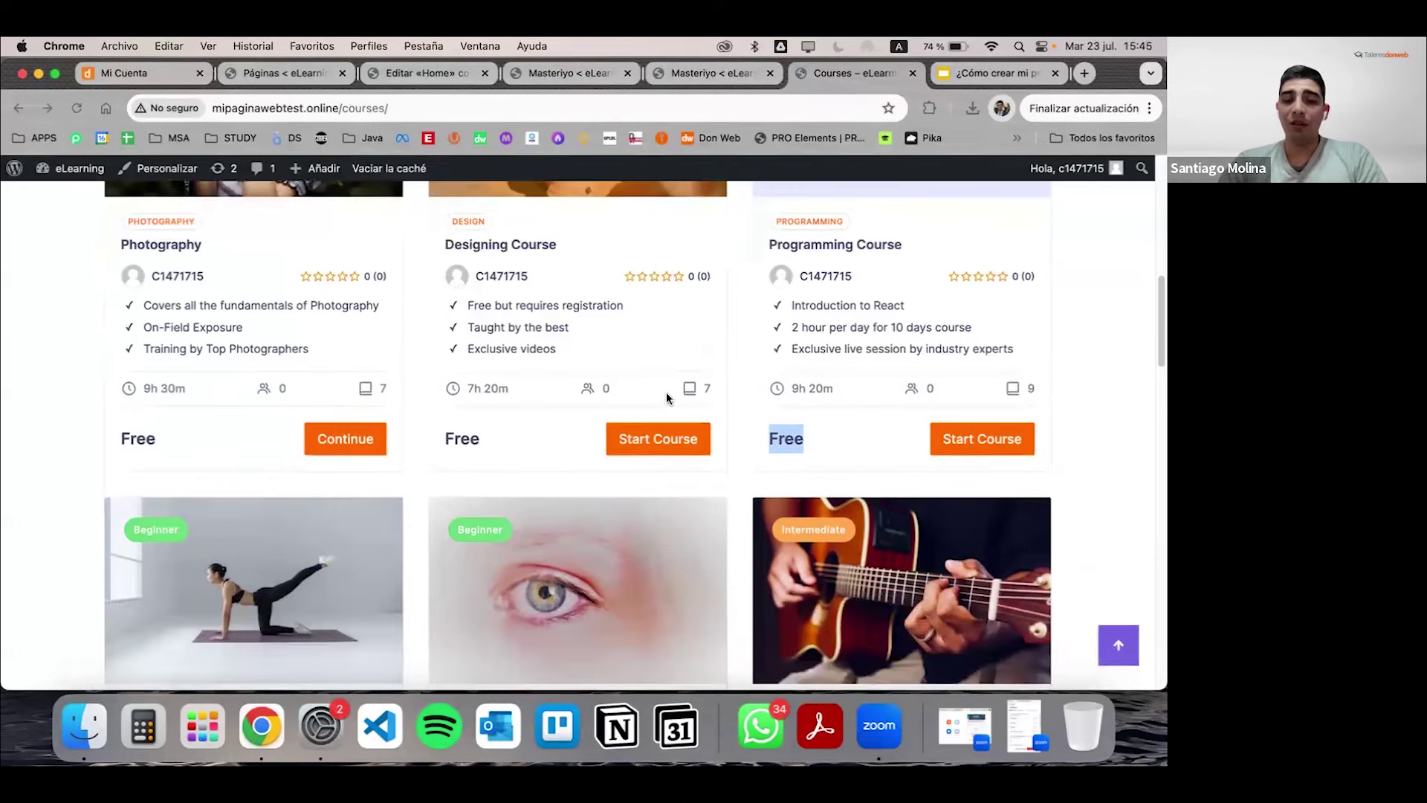
click(556, 73)
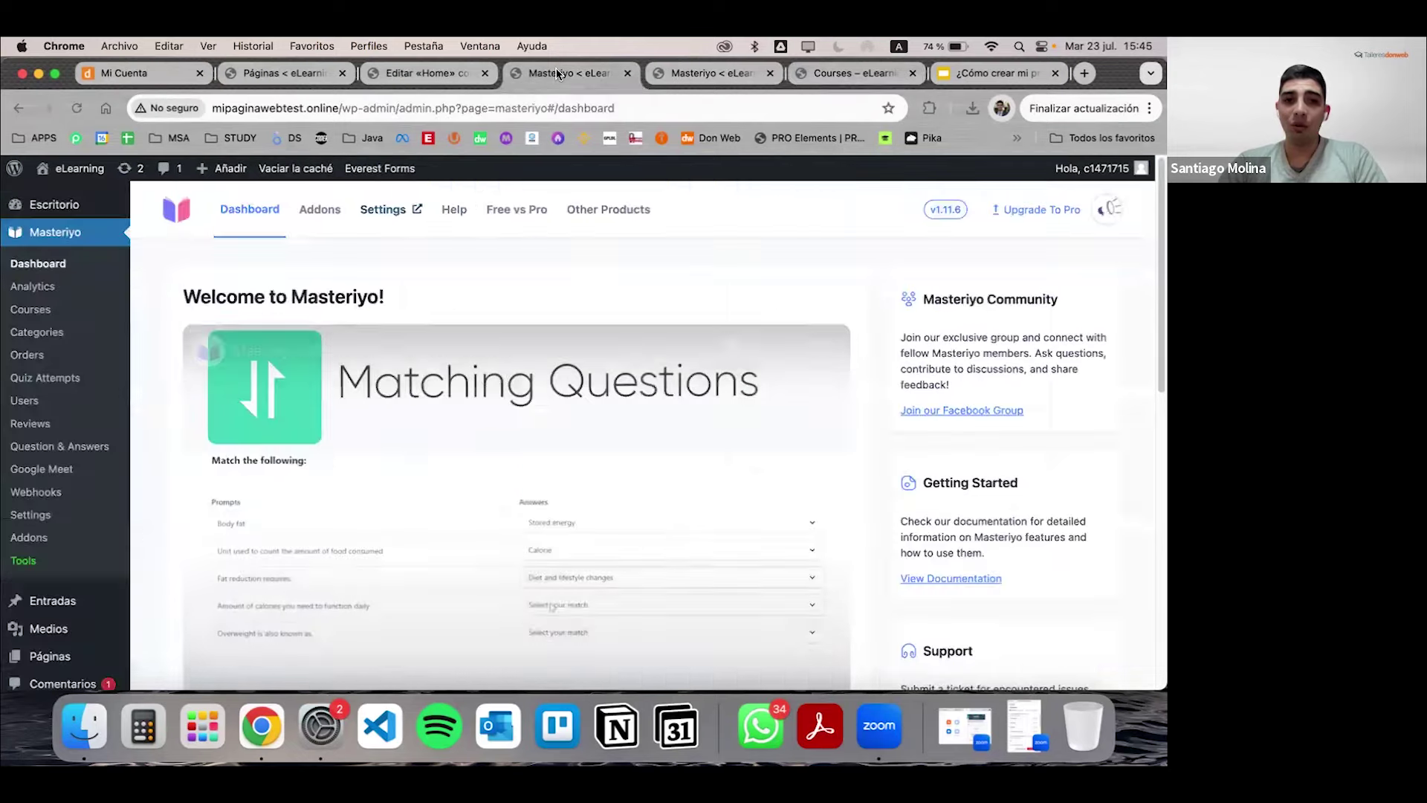
click(703, 79)
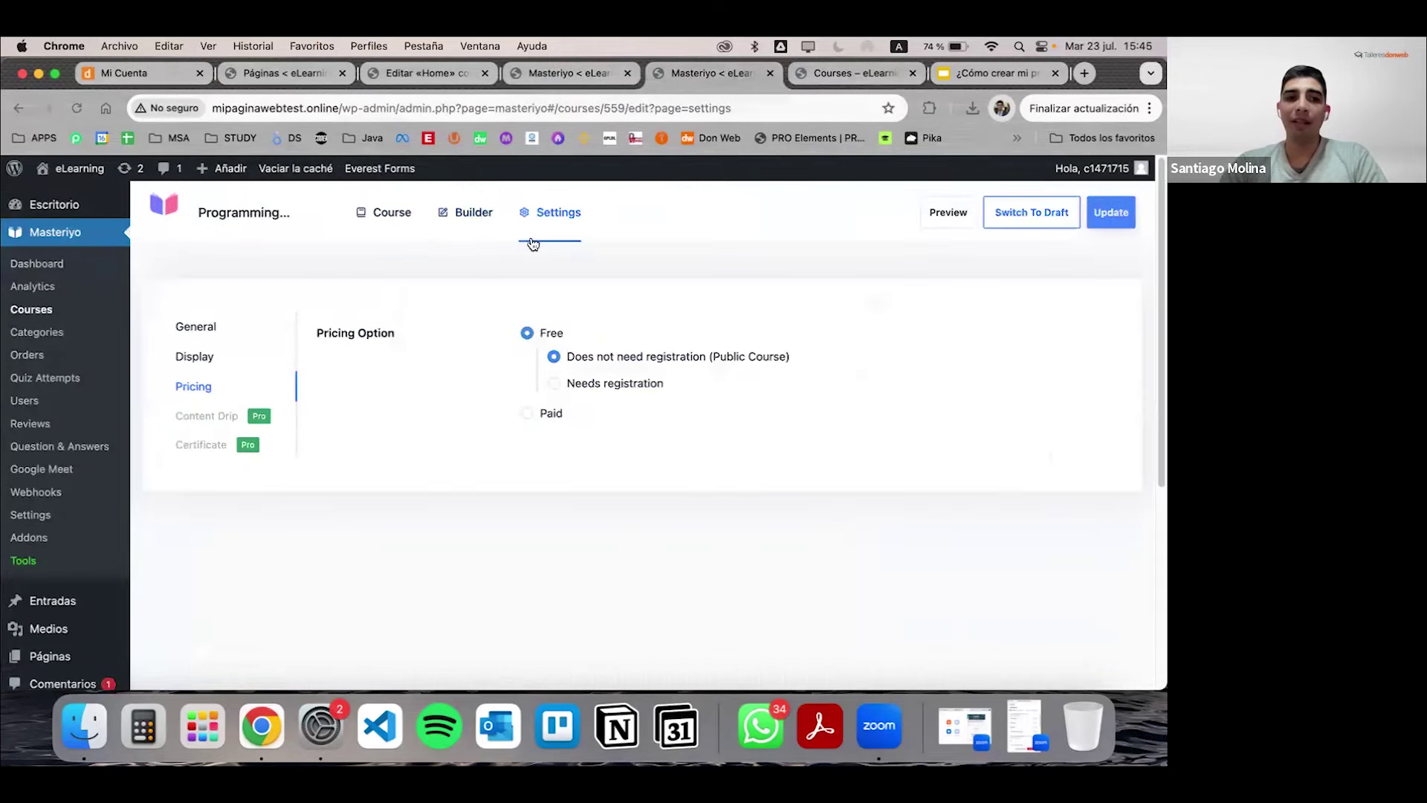
Step: Examine the Programming Course's main details, including its description, highlights and category
click(388, 222)
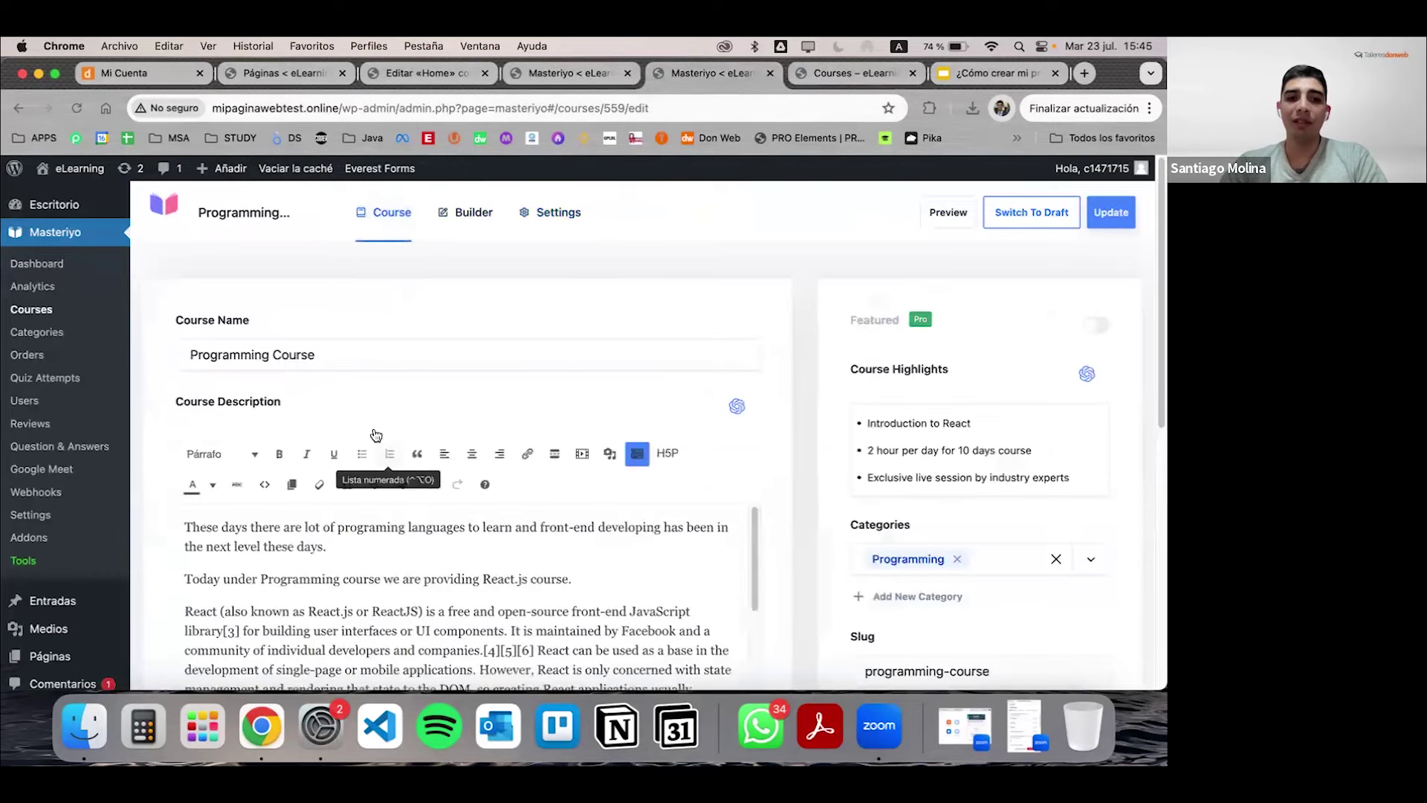
scroll(405, 523, down, 4)
scroll(404, 524, up, 1)
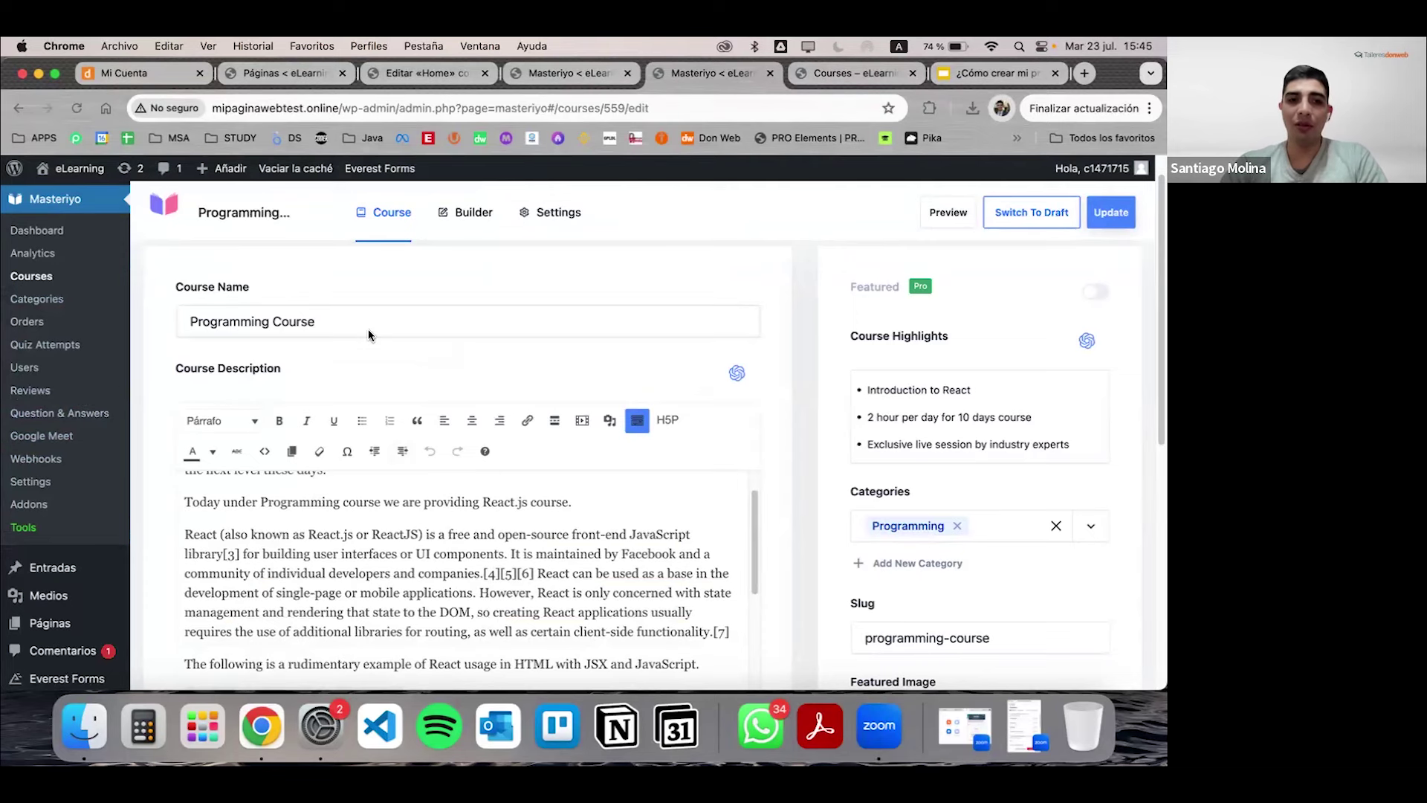
scroll(539, 449, down, 5)
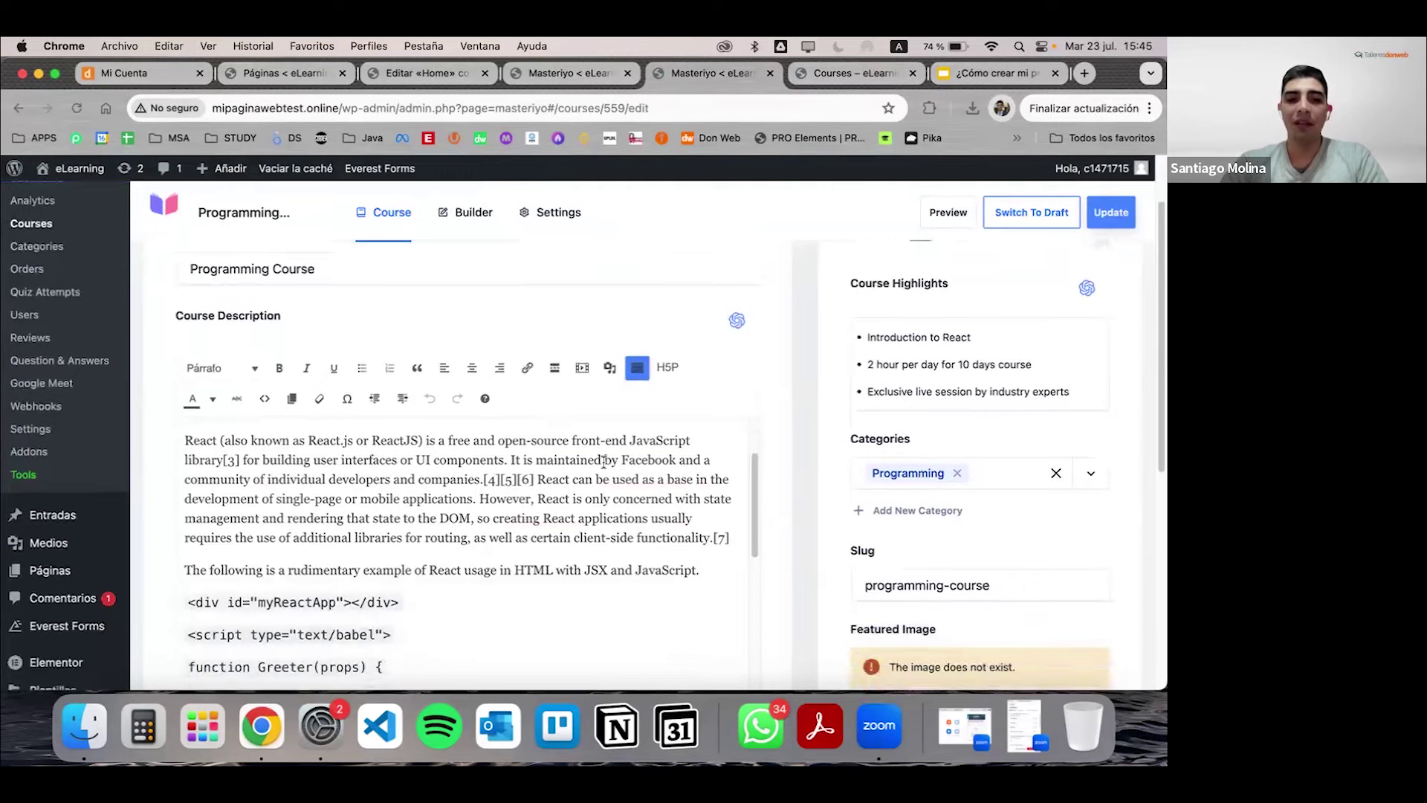
scroll(603, 460, down, 8)
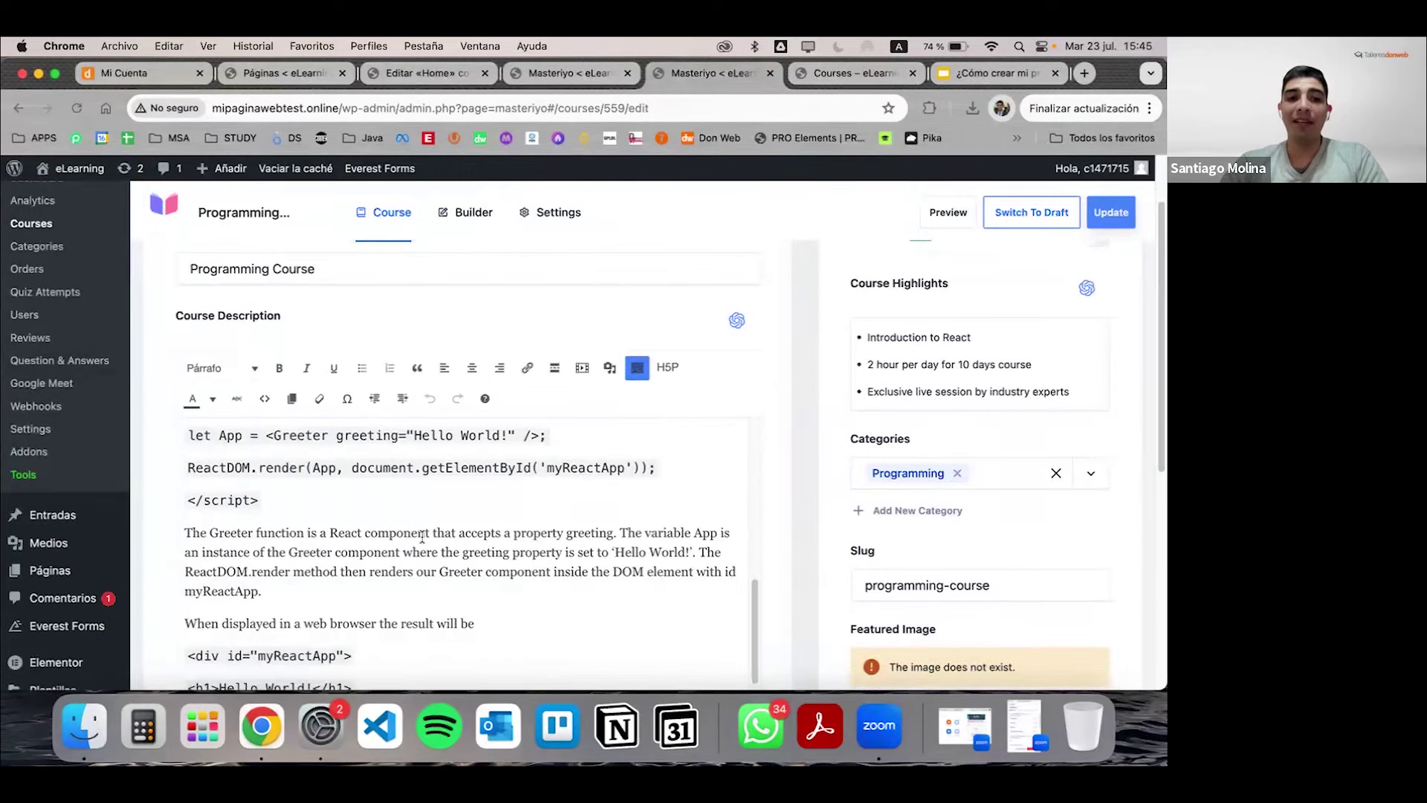
scroll(422, 536, up, 8)
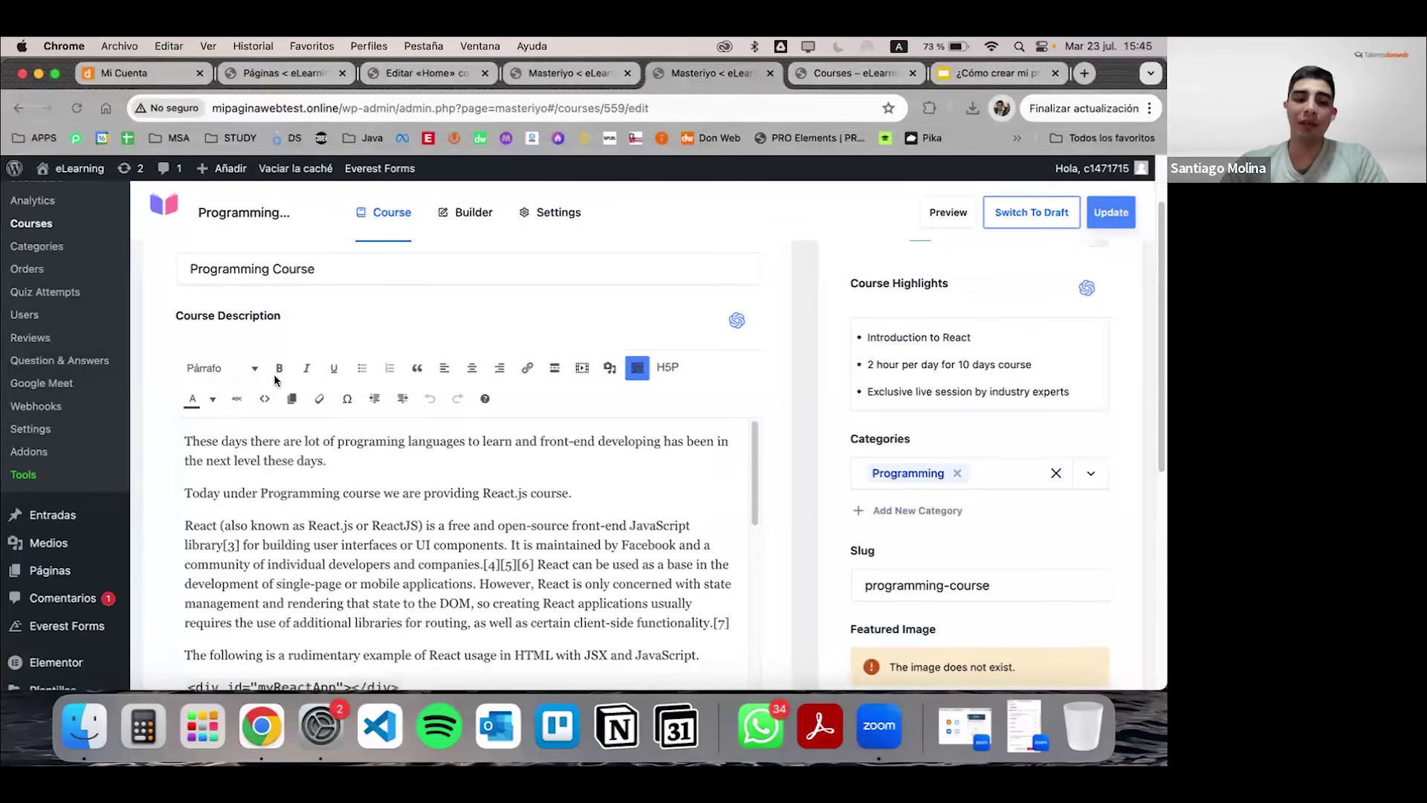
scroll(781, 364, down, 1)
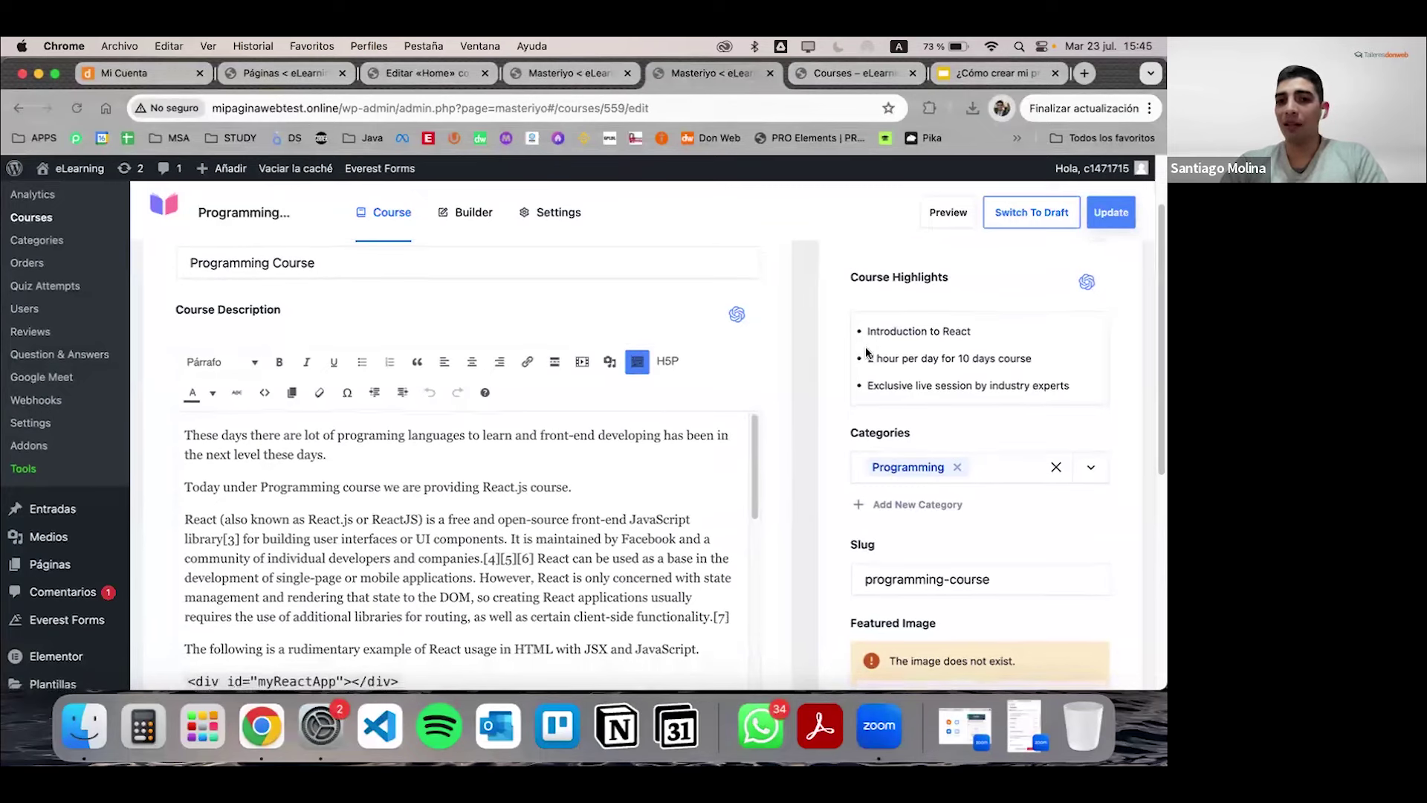
scroll(304, 377, up, 3)
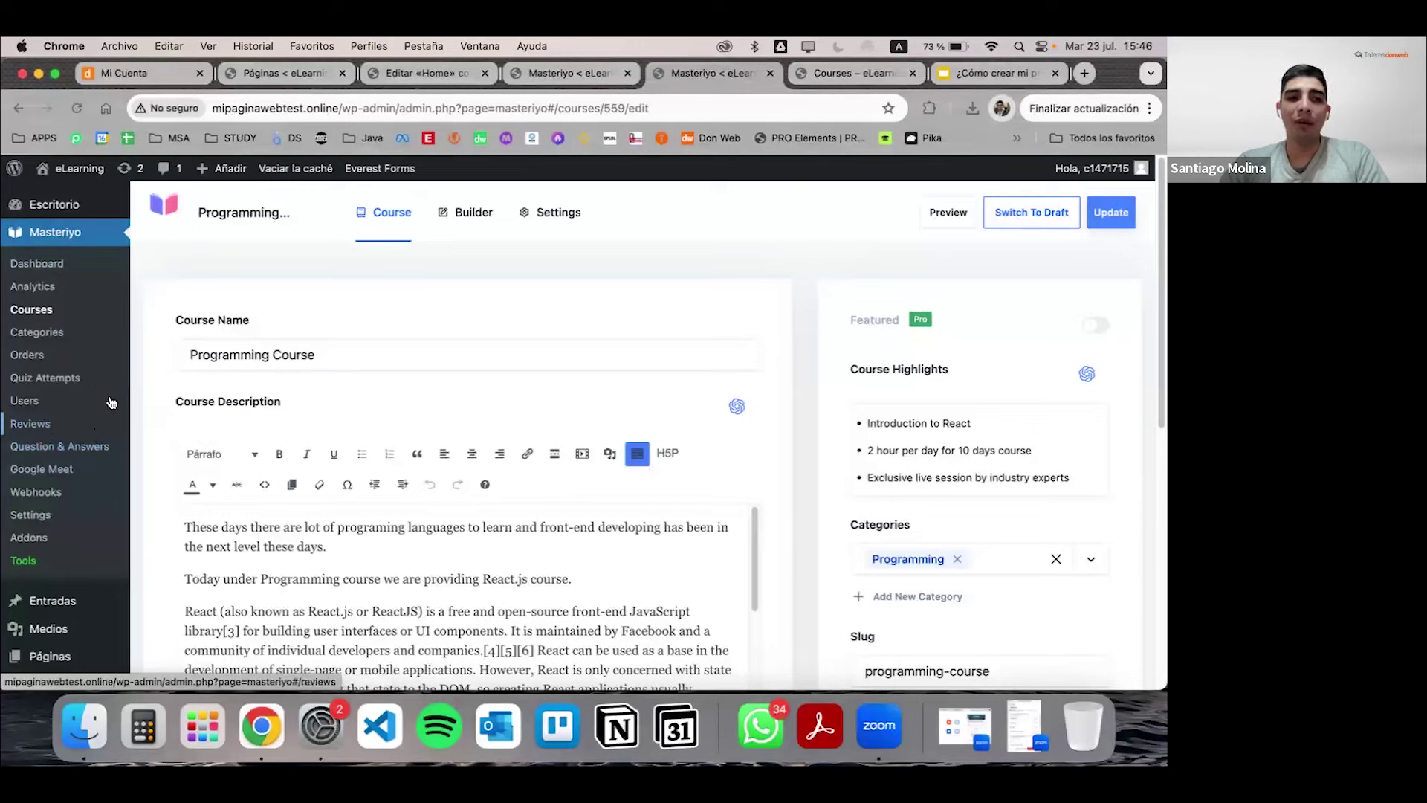
Step: Review the course categories, look at the form for adding a new category, and return to the category list
click(46, 332)
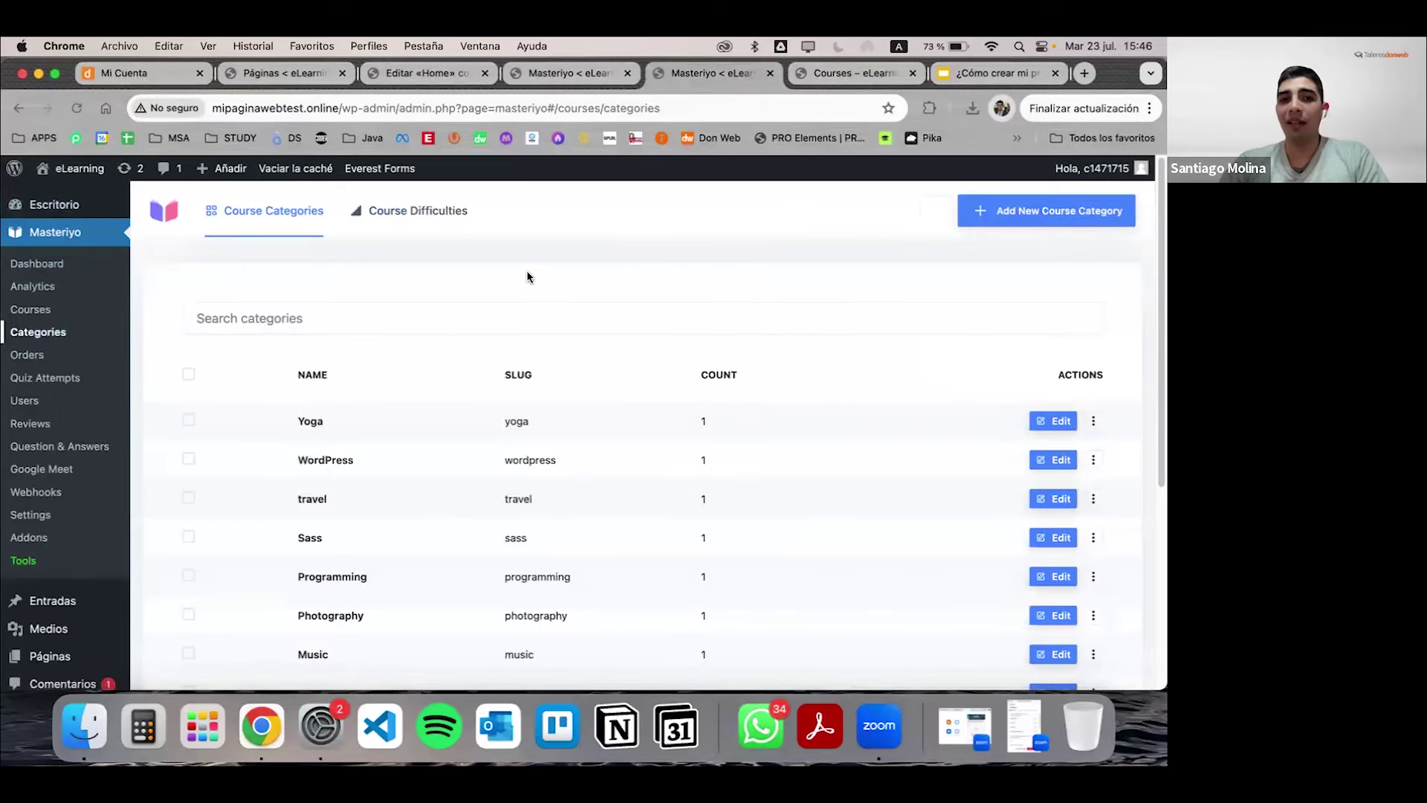
scroll(503, 344, down, 1)
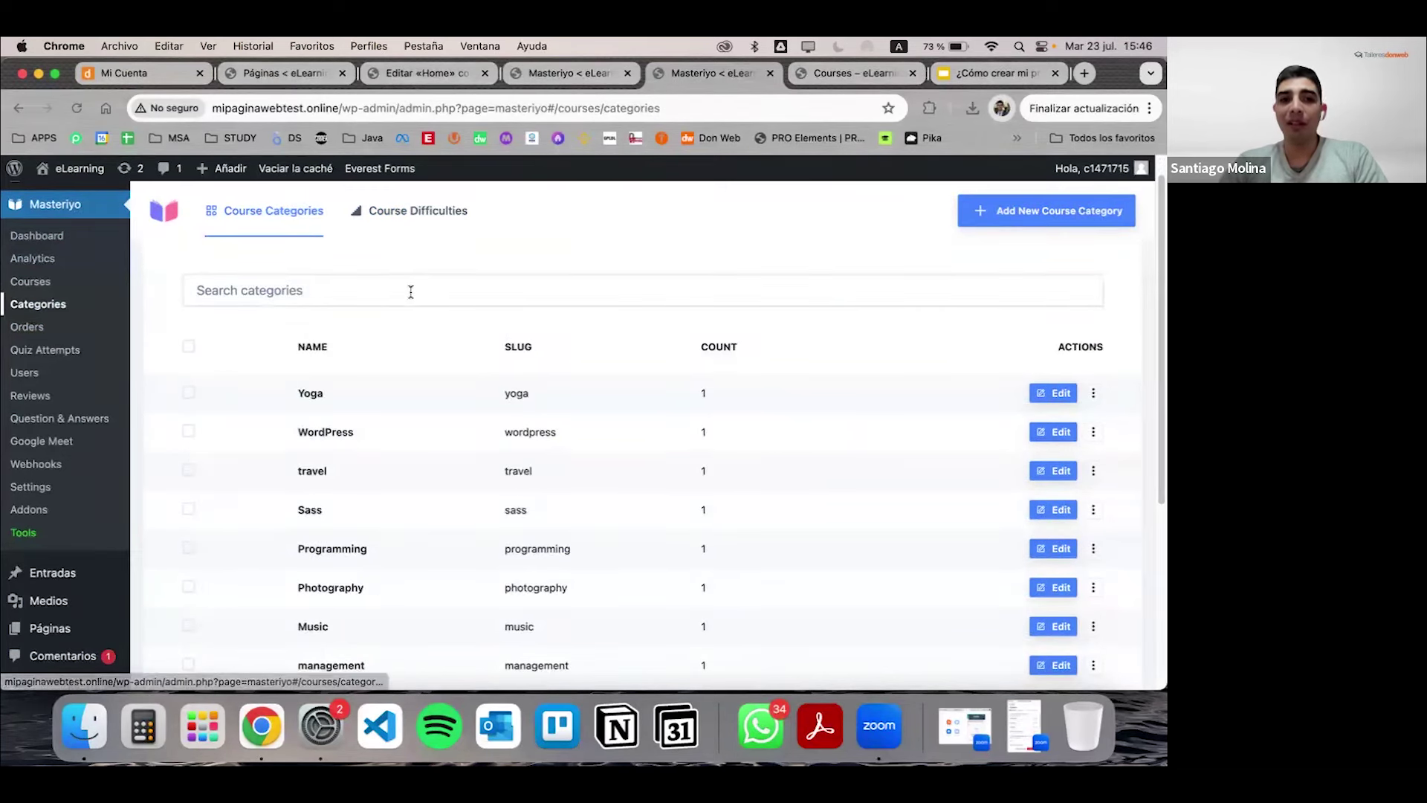
click(1015, 211)
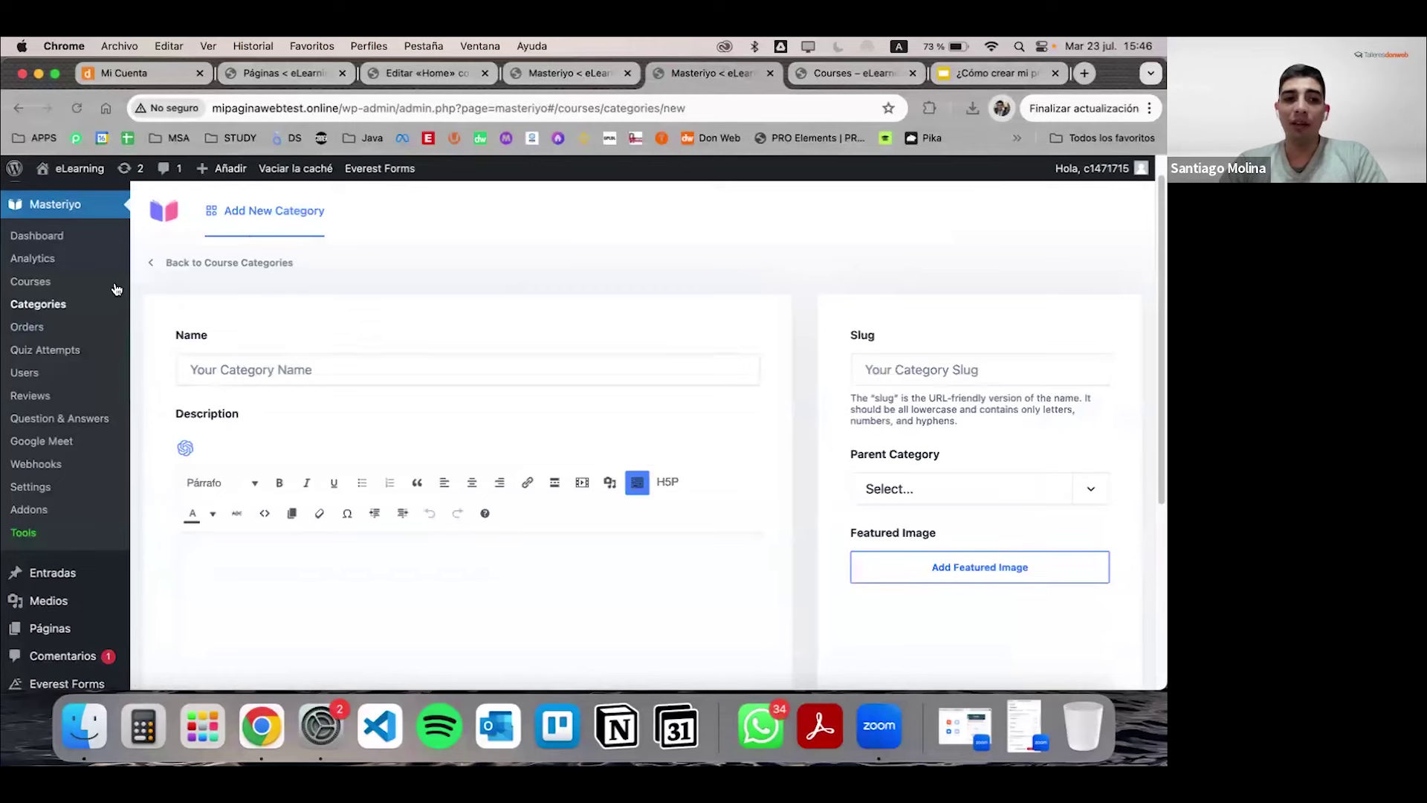
click(51, 305)
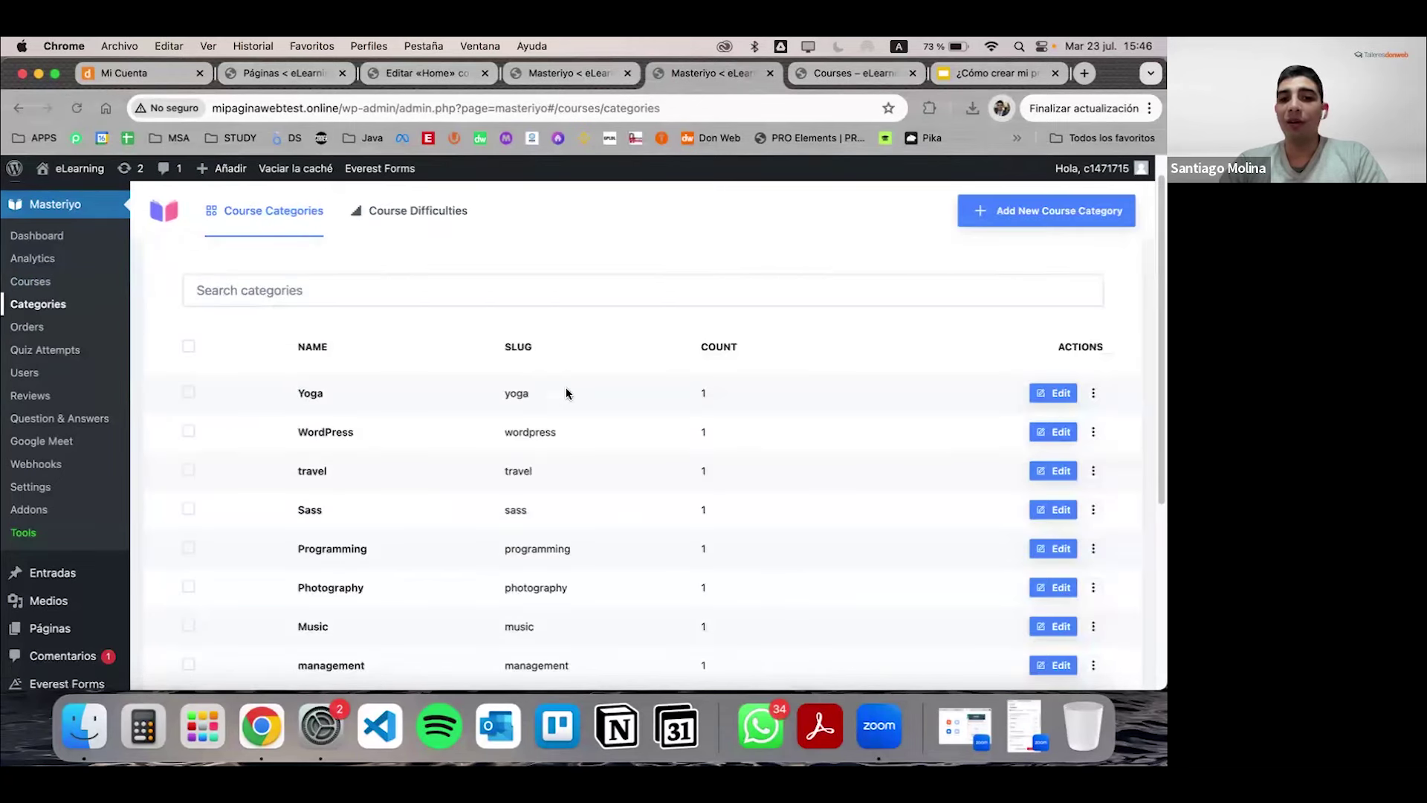
Step: Delete the Yoga course category and confirm the deletion
click(1092, 394)
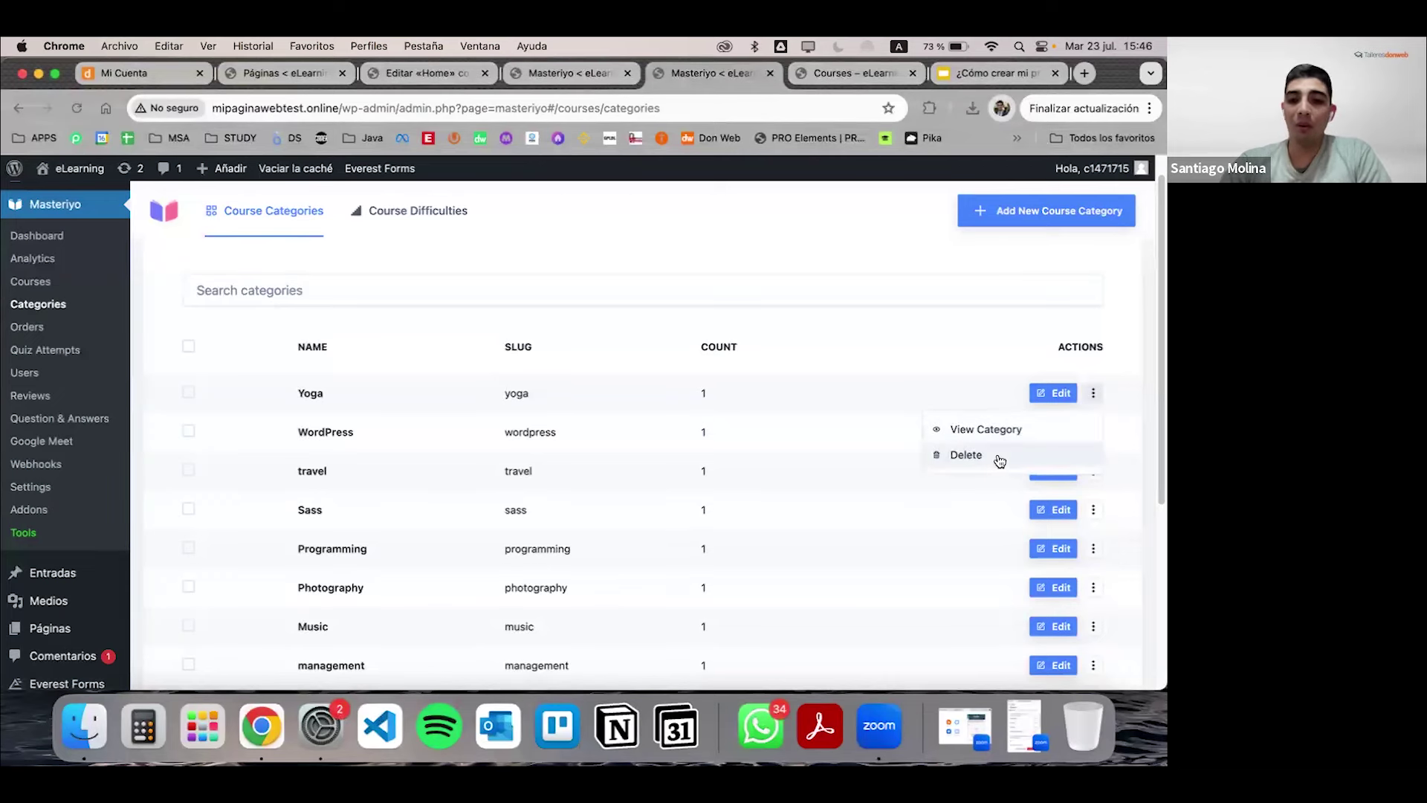
click(988, 458)
click(724, 460)
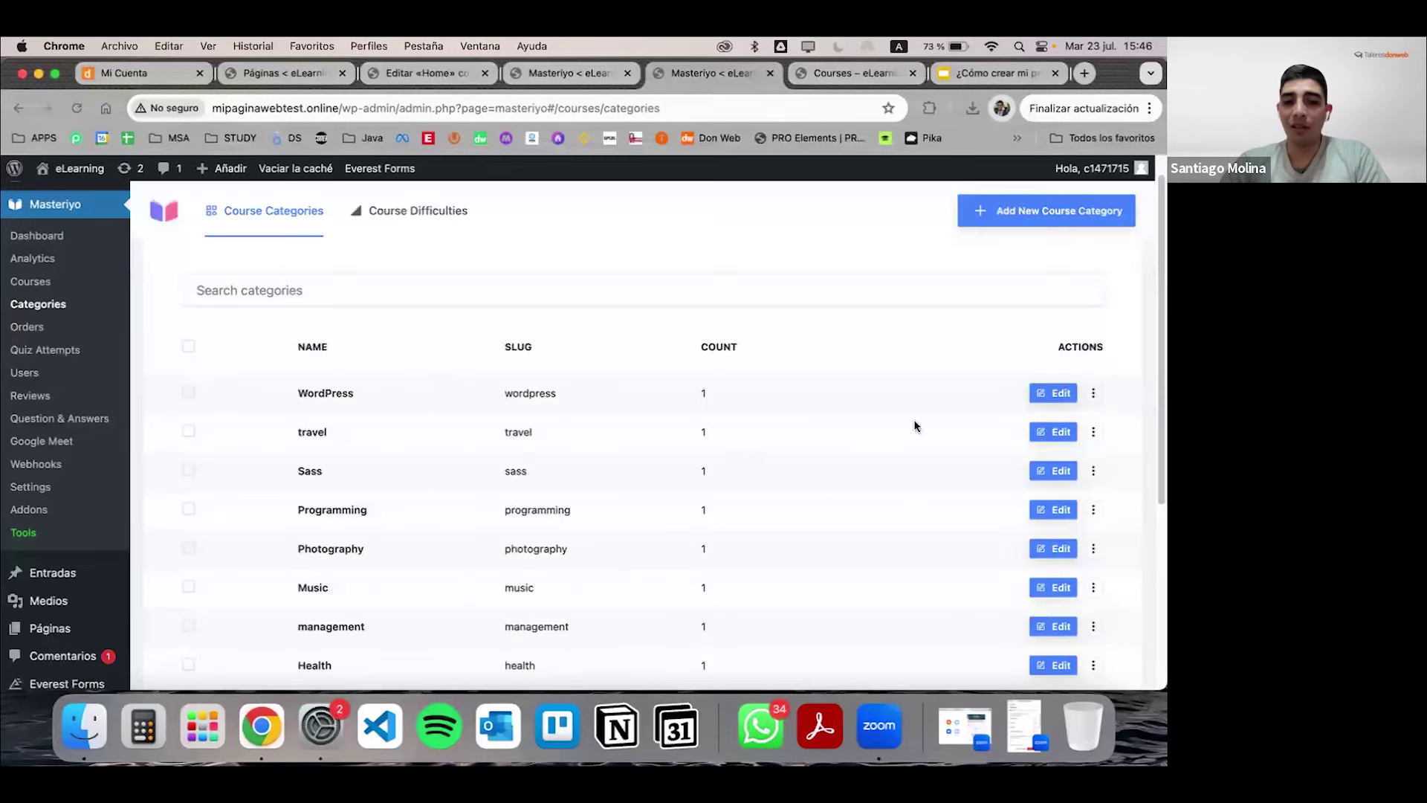
Step: Rename the WordPress course category as WordPress2024, update it, and check the category list
click(1046, 401)
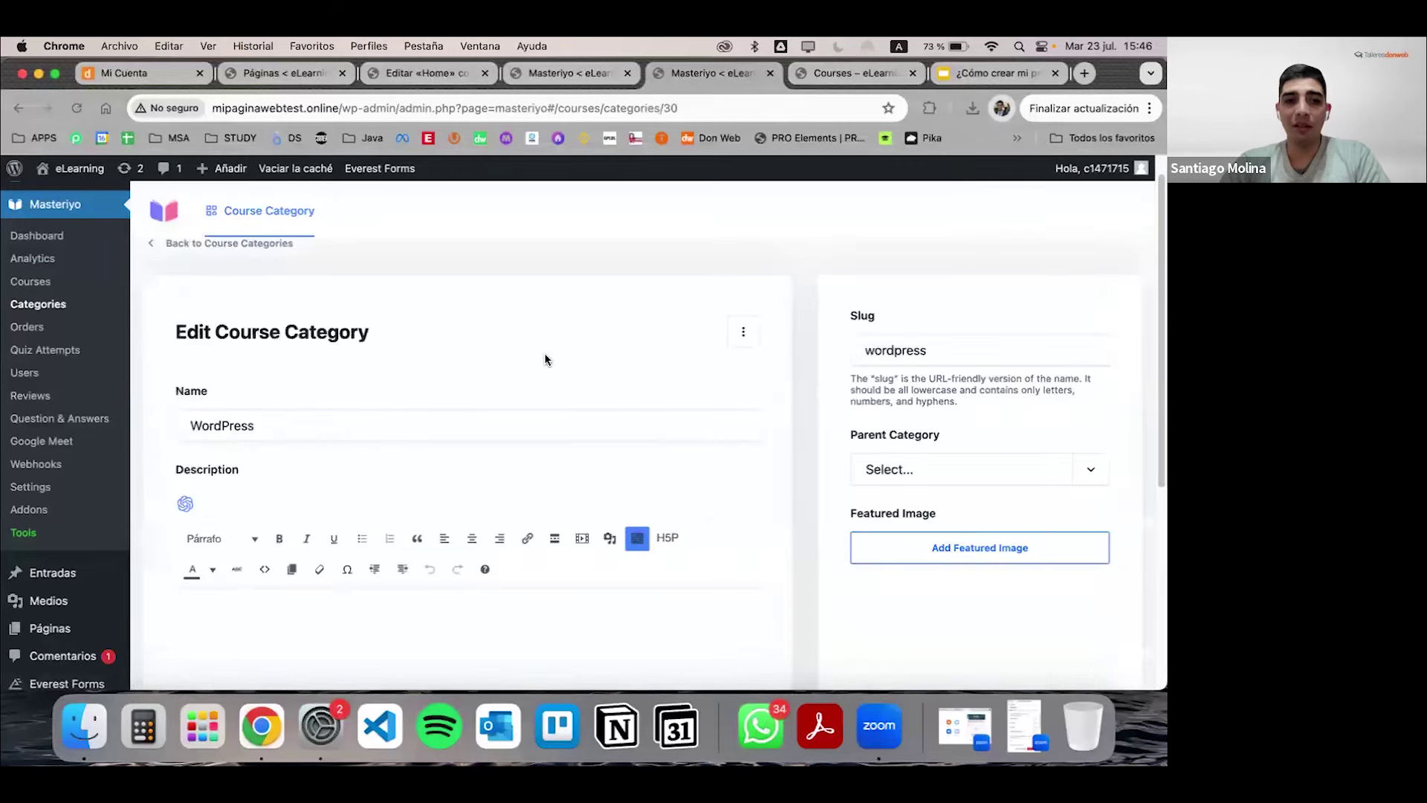
click(293, 426)
text(2024)
scroll(657, 532, down, 5)
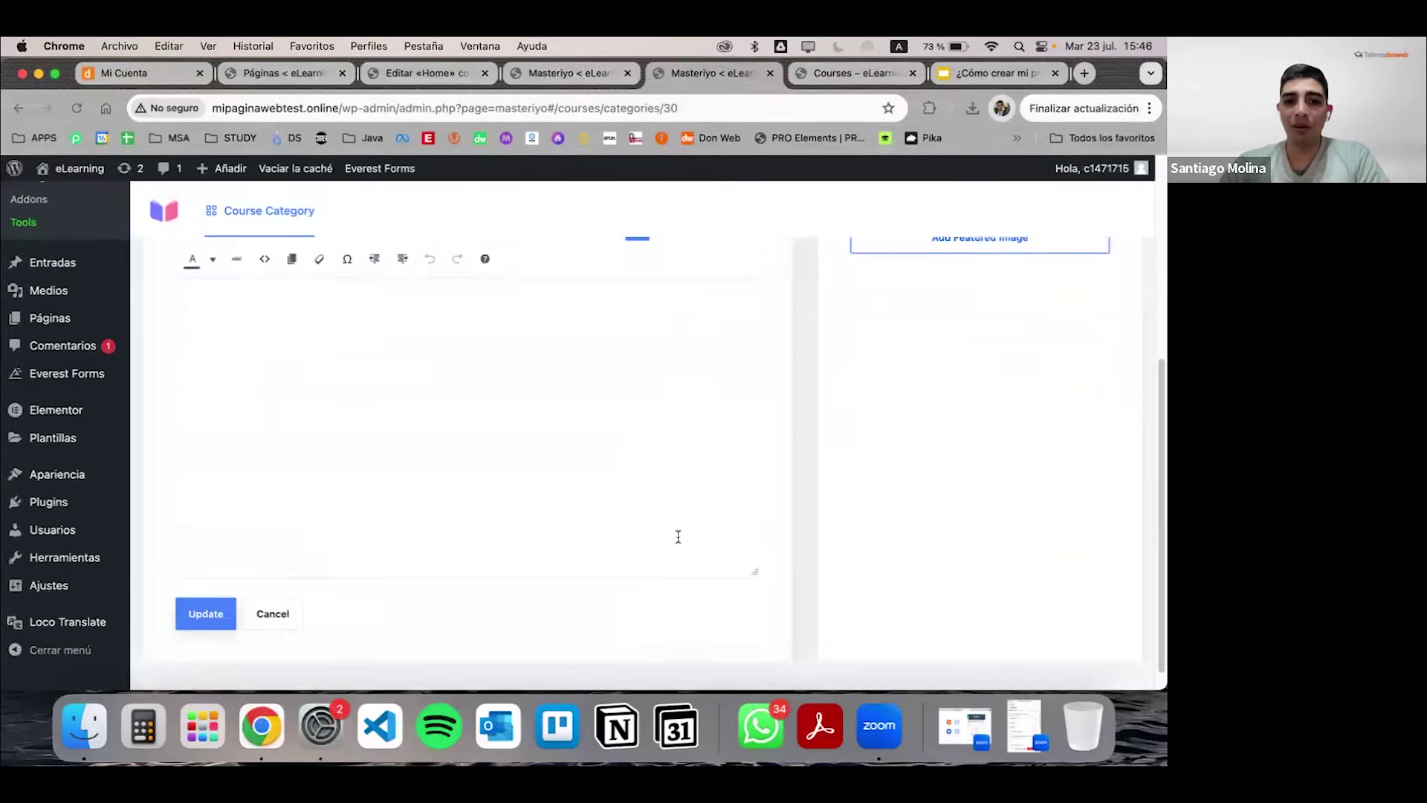
scroll(479, 403, up, 5)
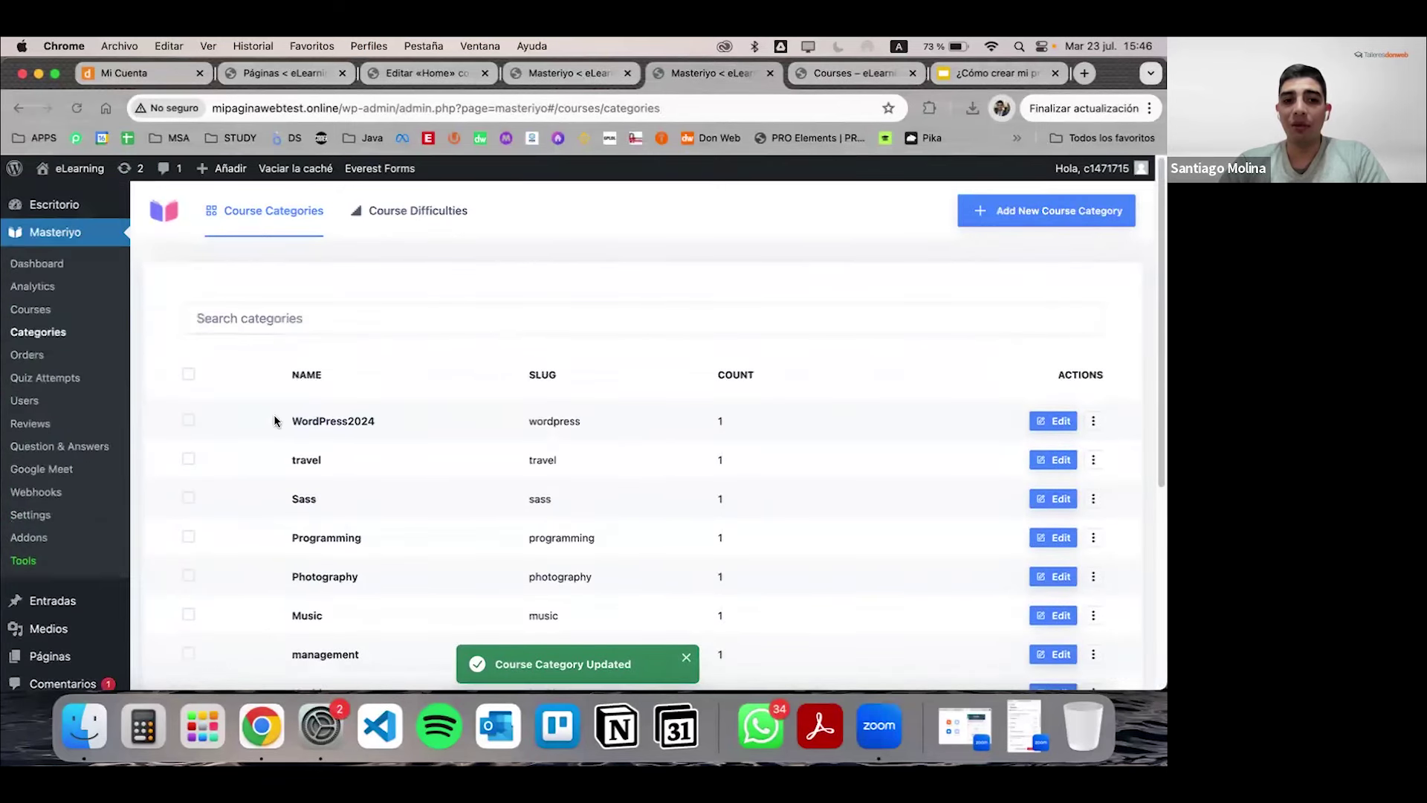
drag(275, 421, 391, 422)
click(391, 422)
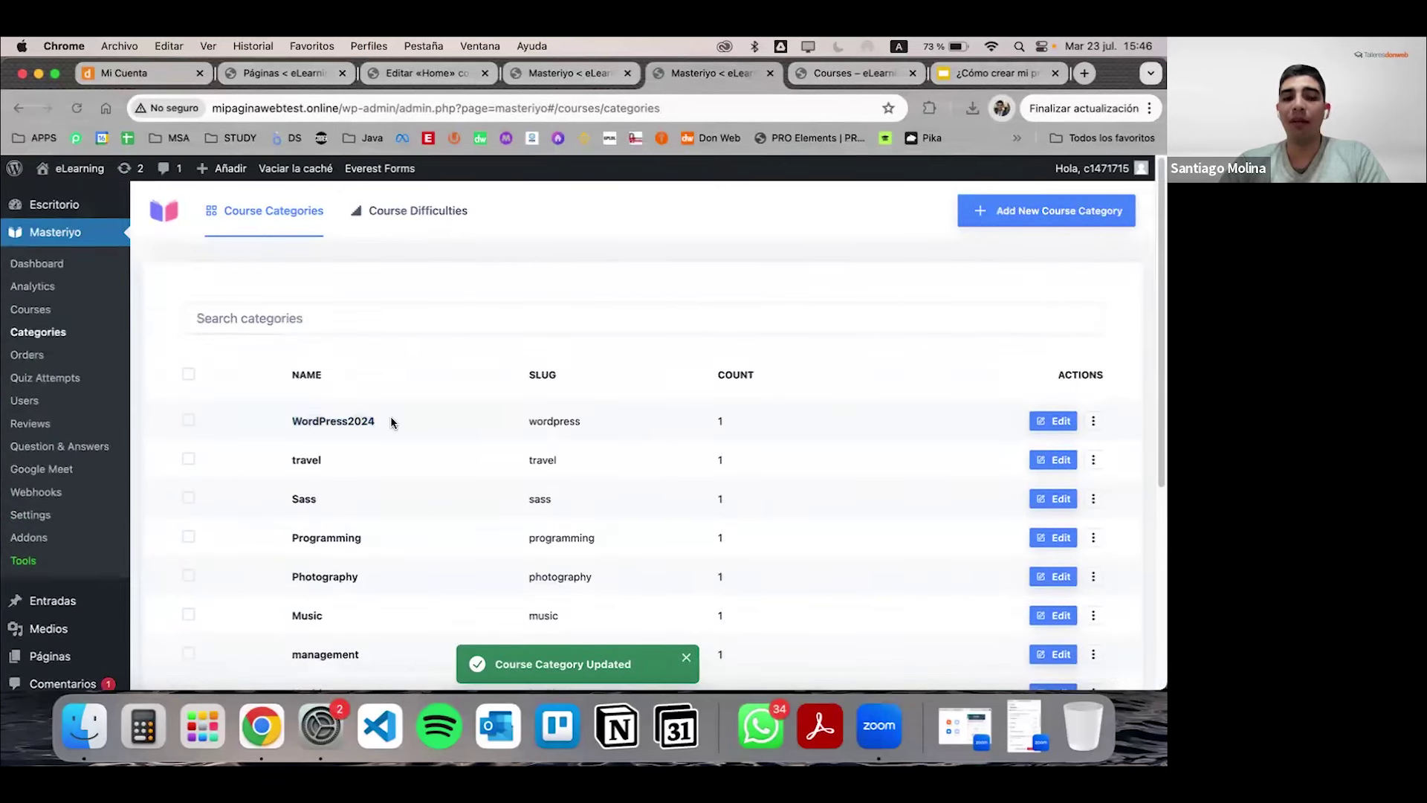
scroll(394, 420, down, 5)
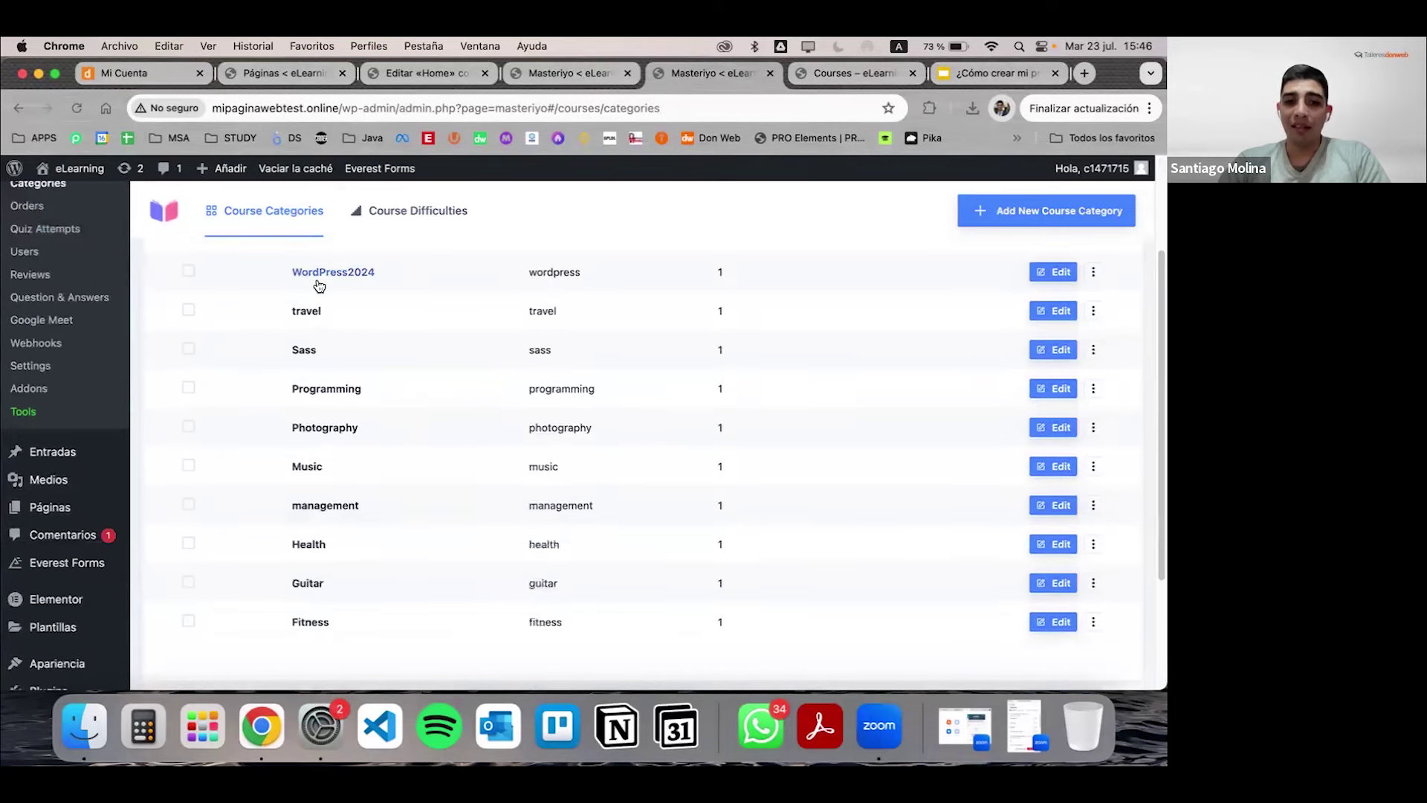
scroll(321, 401, up, 5)
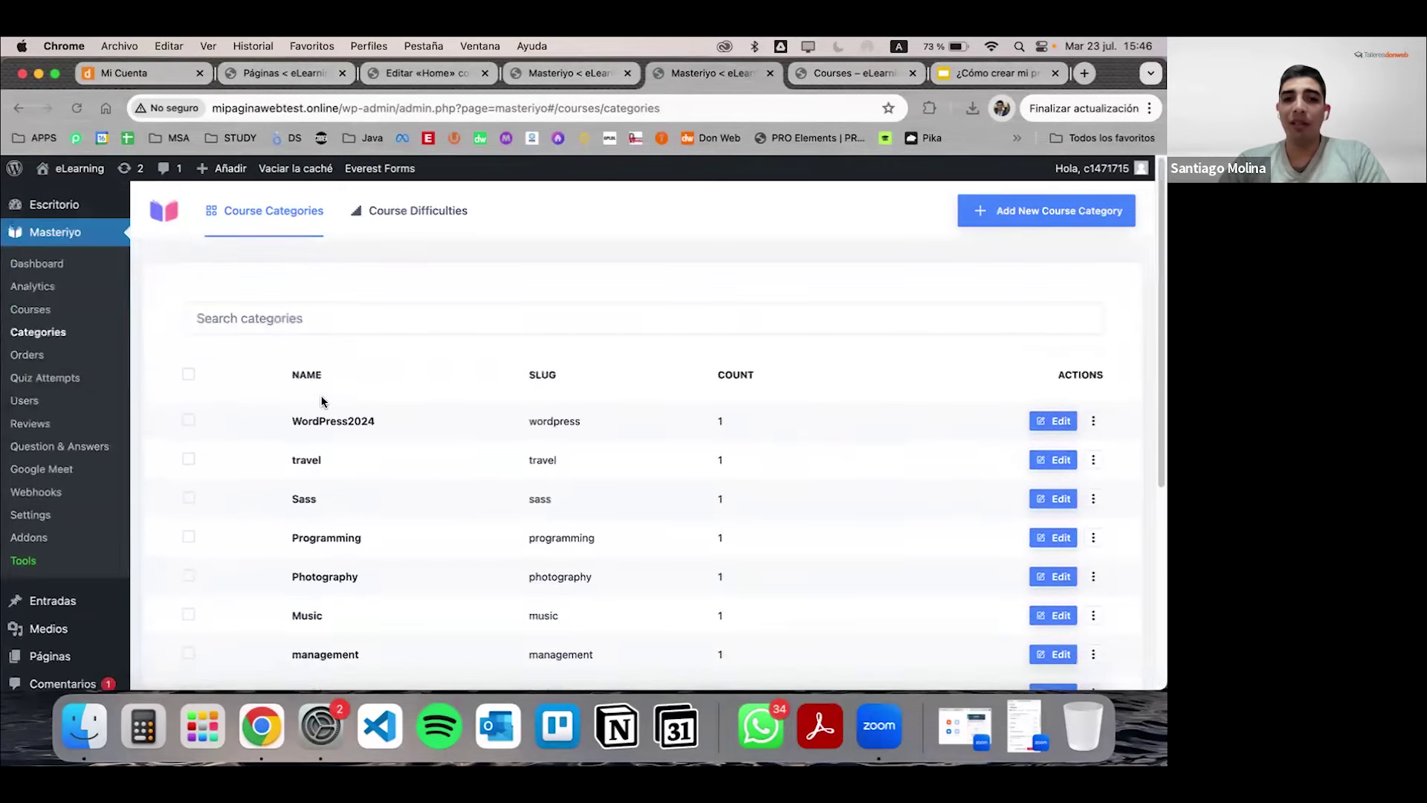
Step: Look through the Masteriyo orders, the student and instructor lists, and the Google Meet meetings
click(39, 358)
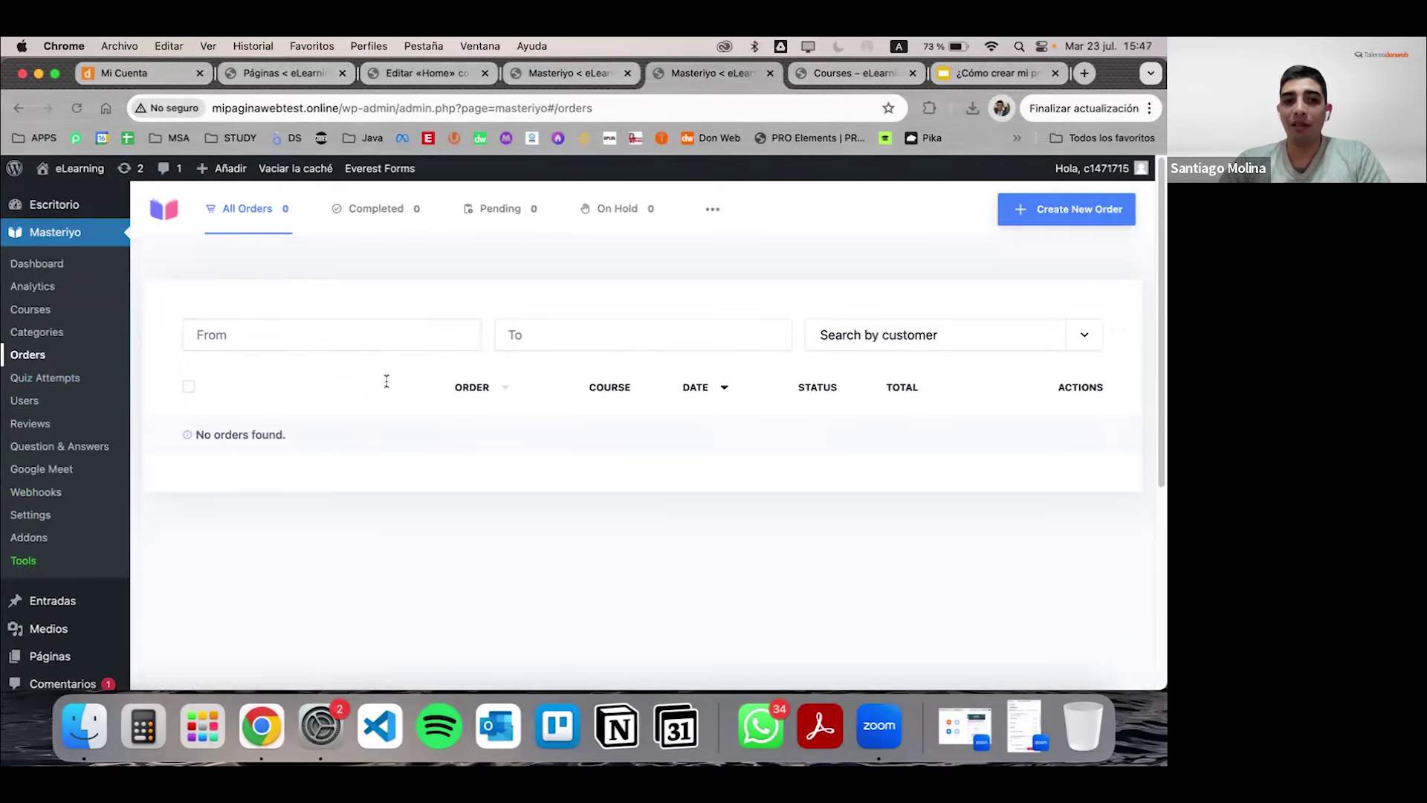
click(26, 403)
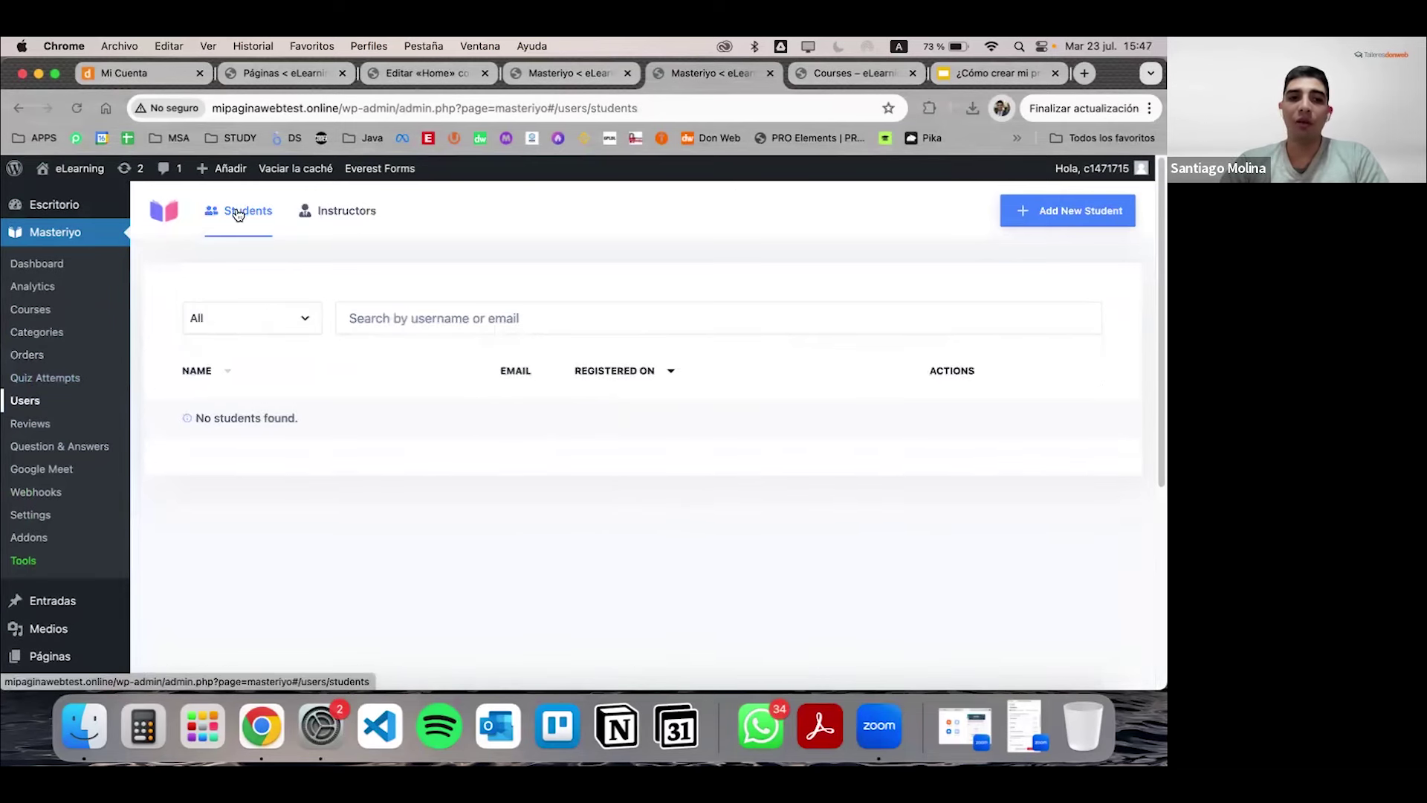
click(349, 212)
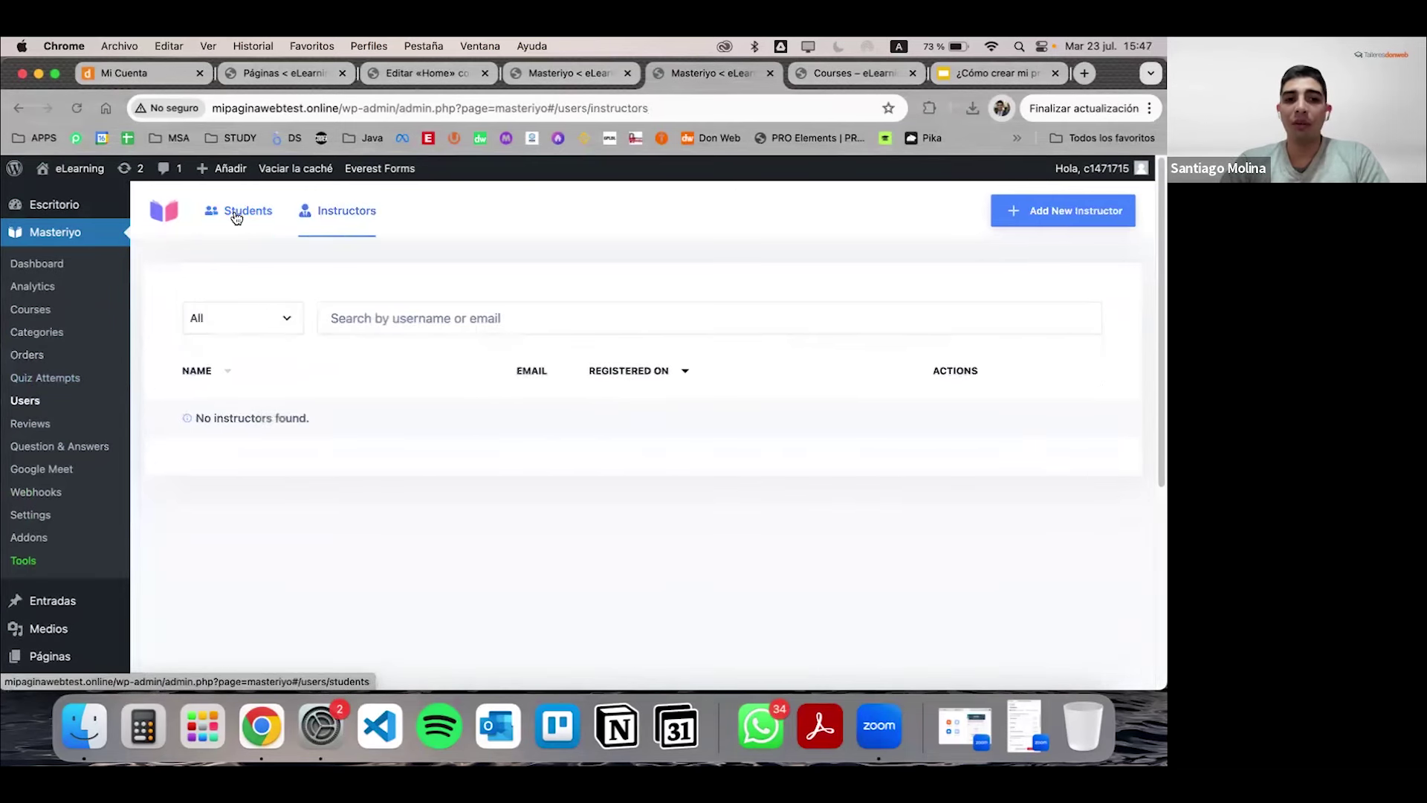
click(236, 215)
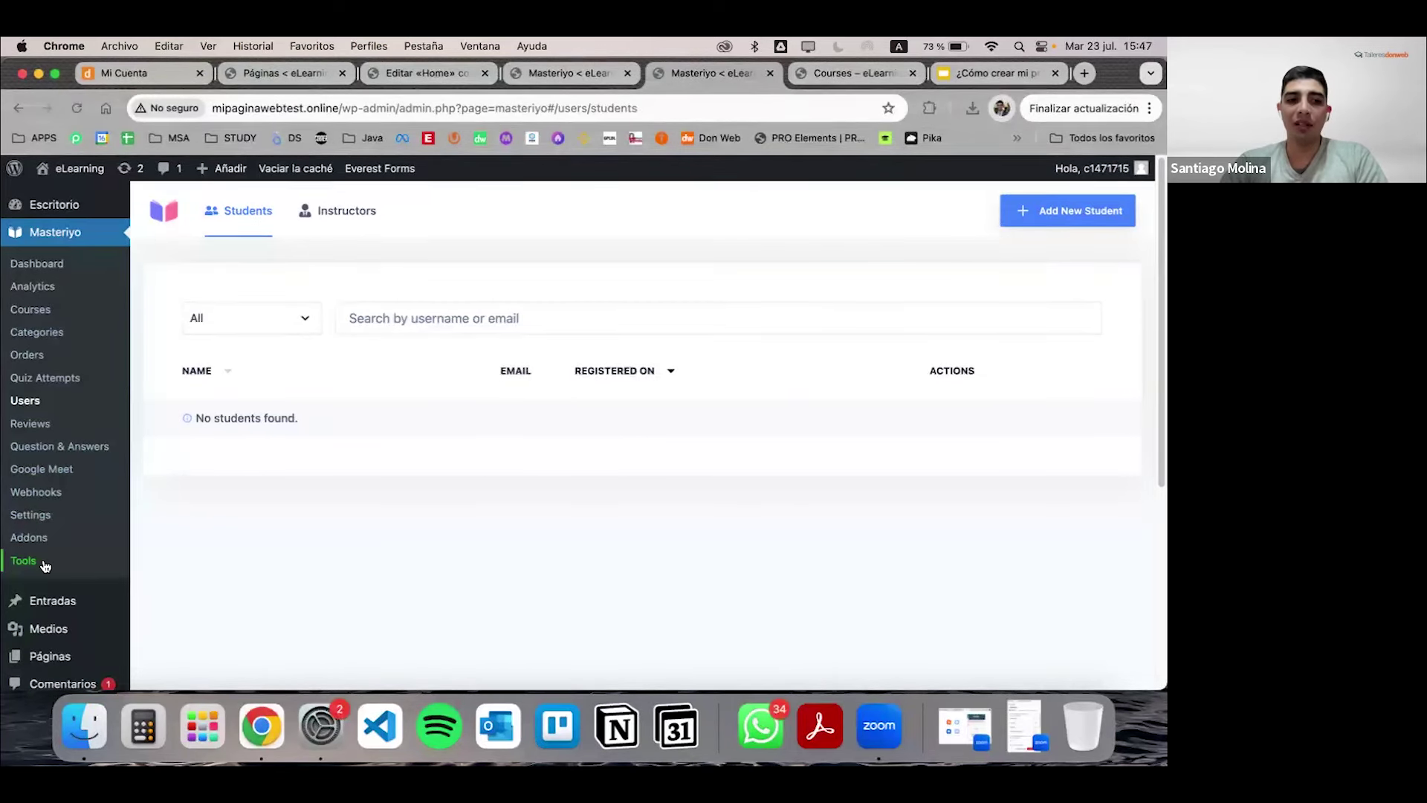
click(37, 469)
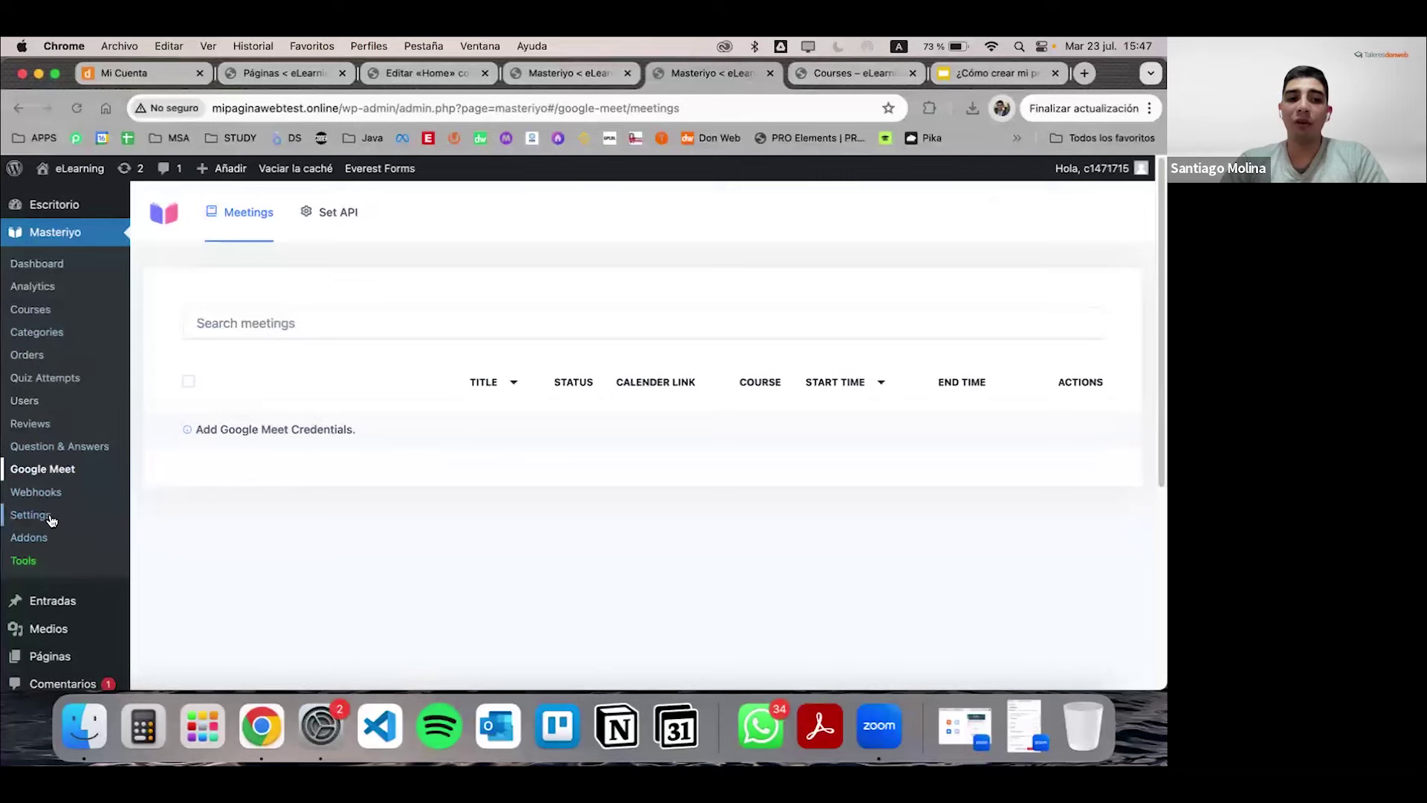
Step: Browse the Masteriyo add-ons catalogue, including Download Materials and the WooCommerce Integration
click(30, 538)
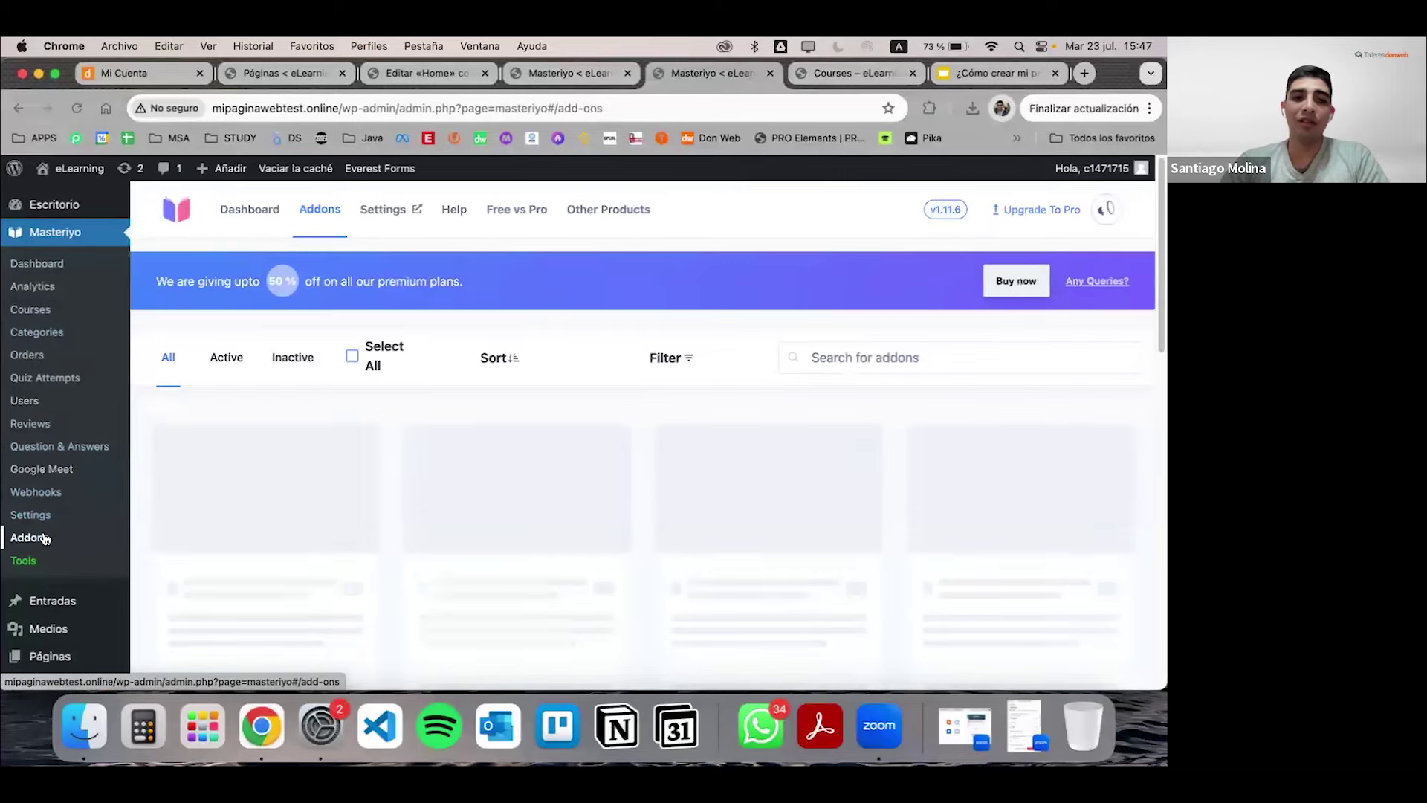
scroll(575, 366, down, 5)
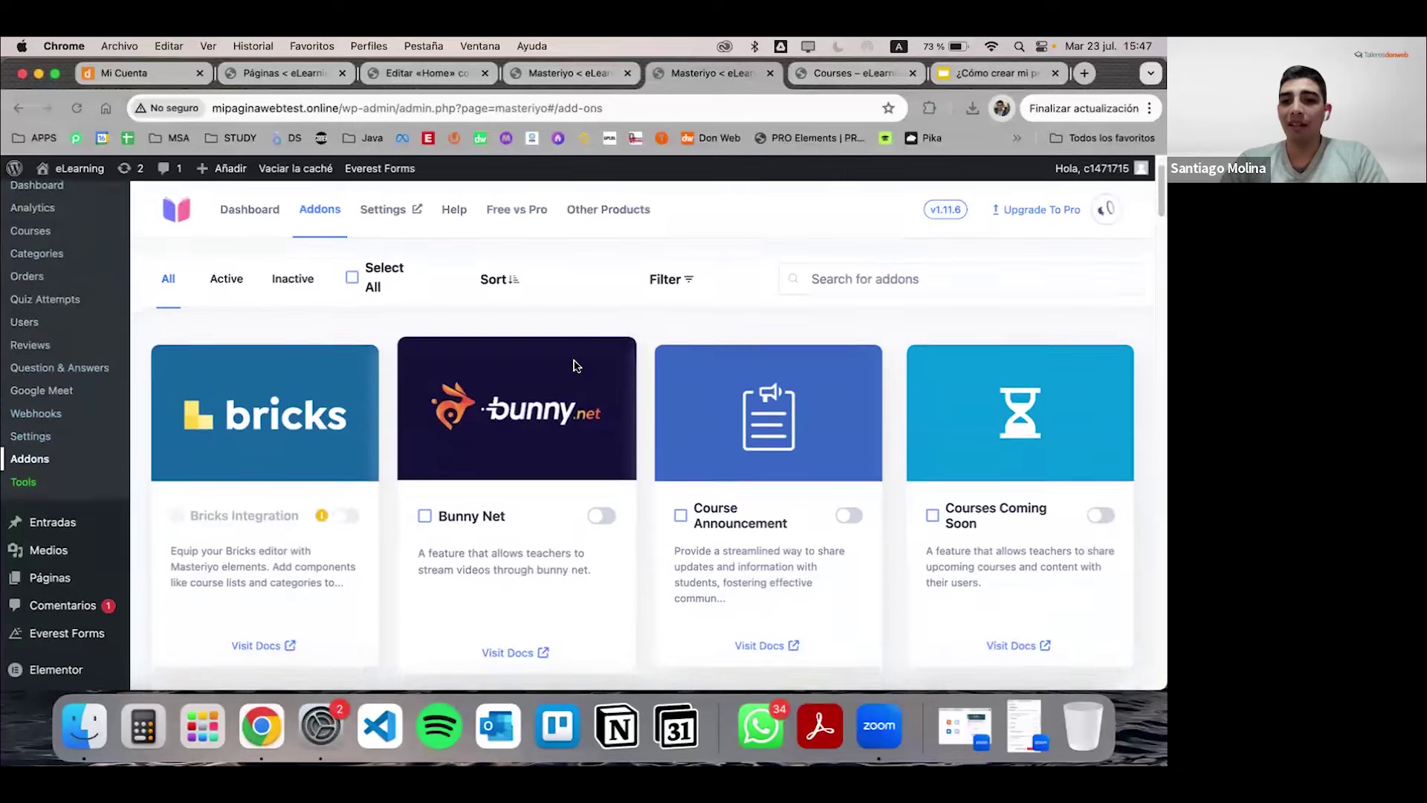
scroll(576, 366, up, 1)
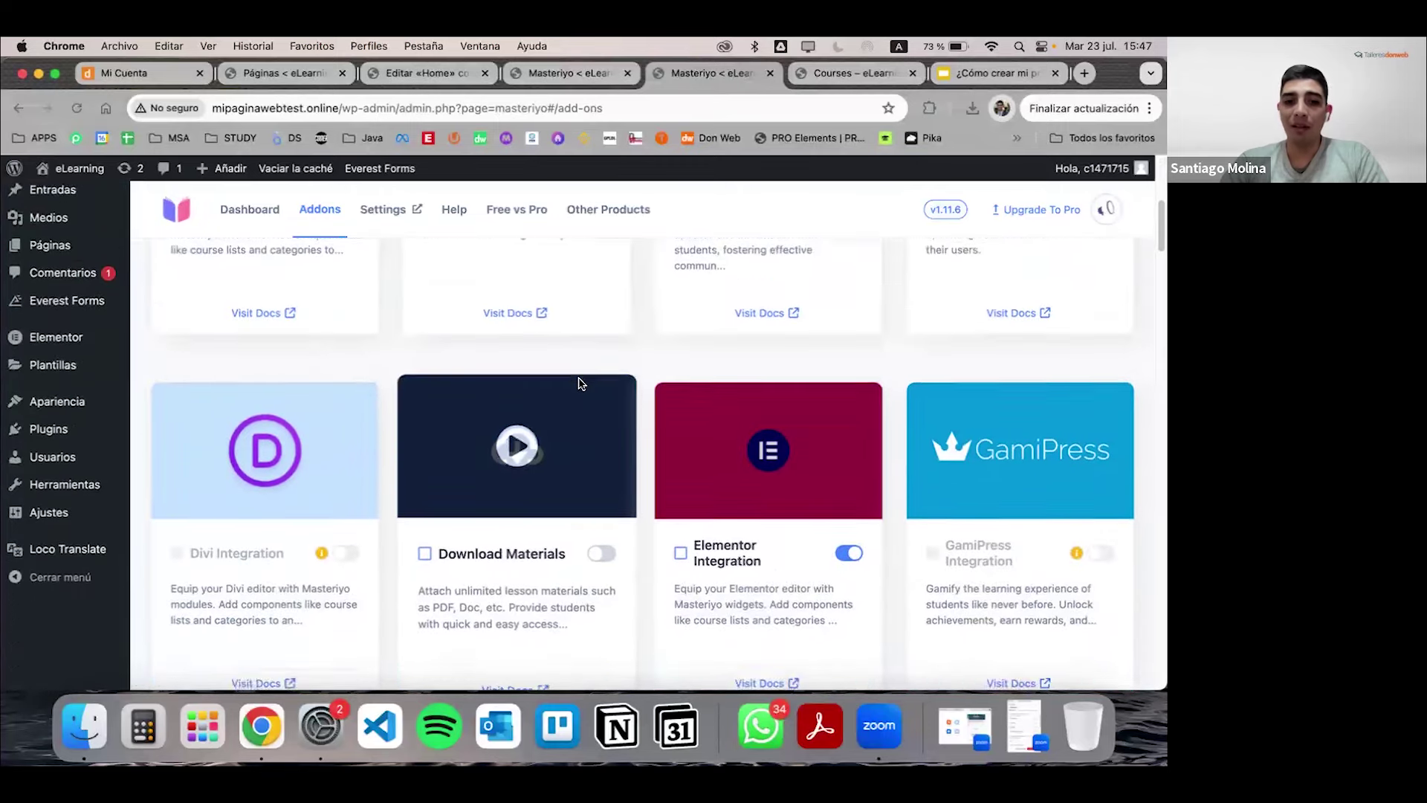
scroll(576, 382, down, 3)
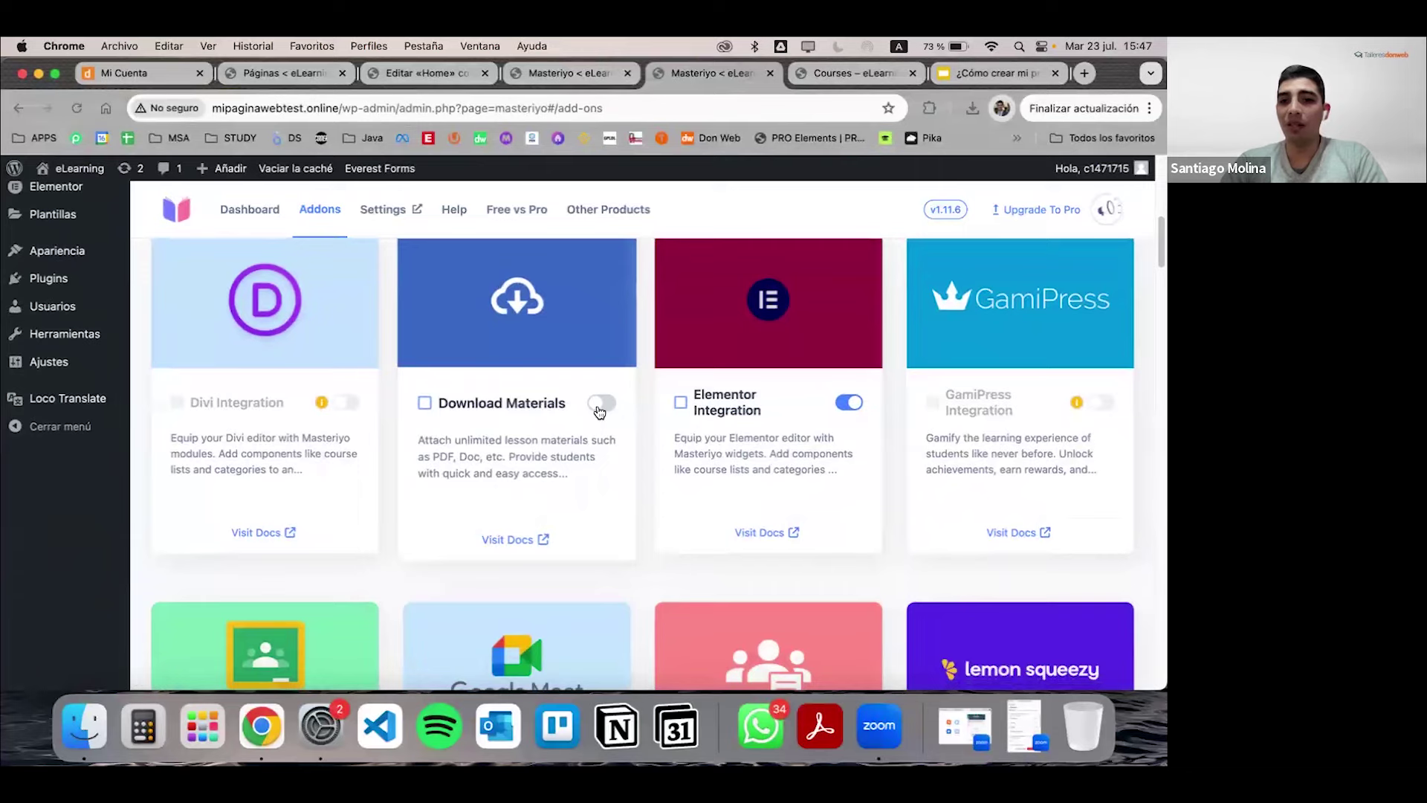
scroll(599, 411, down, 10)
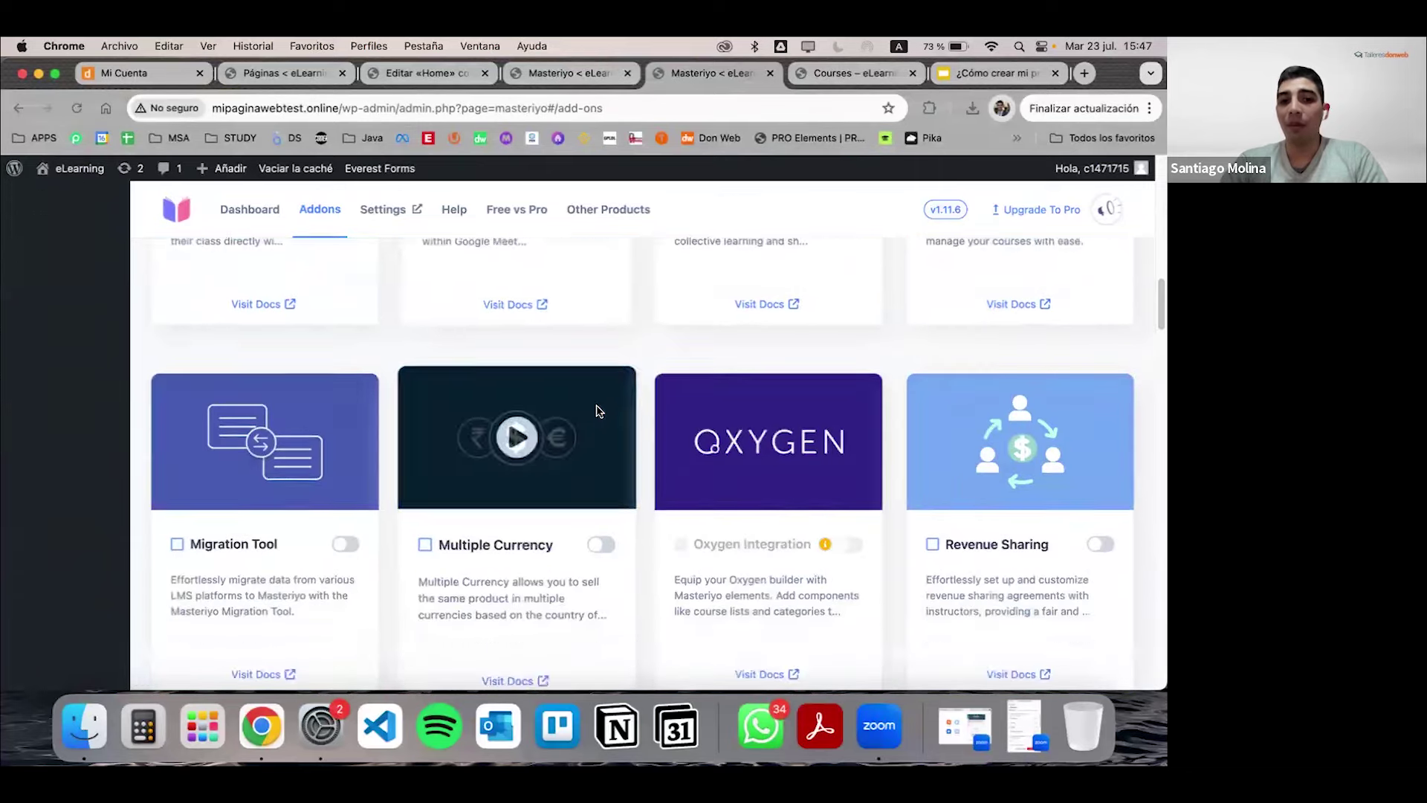
scroll(599, 411, down, 15)
scroll(596, 411, up, 7)
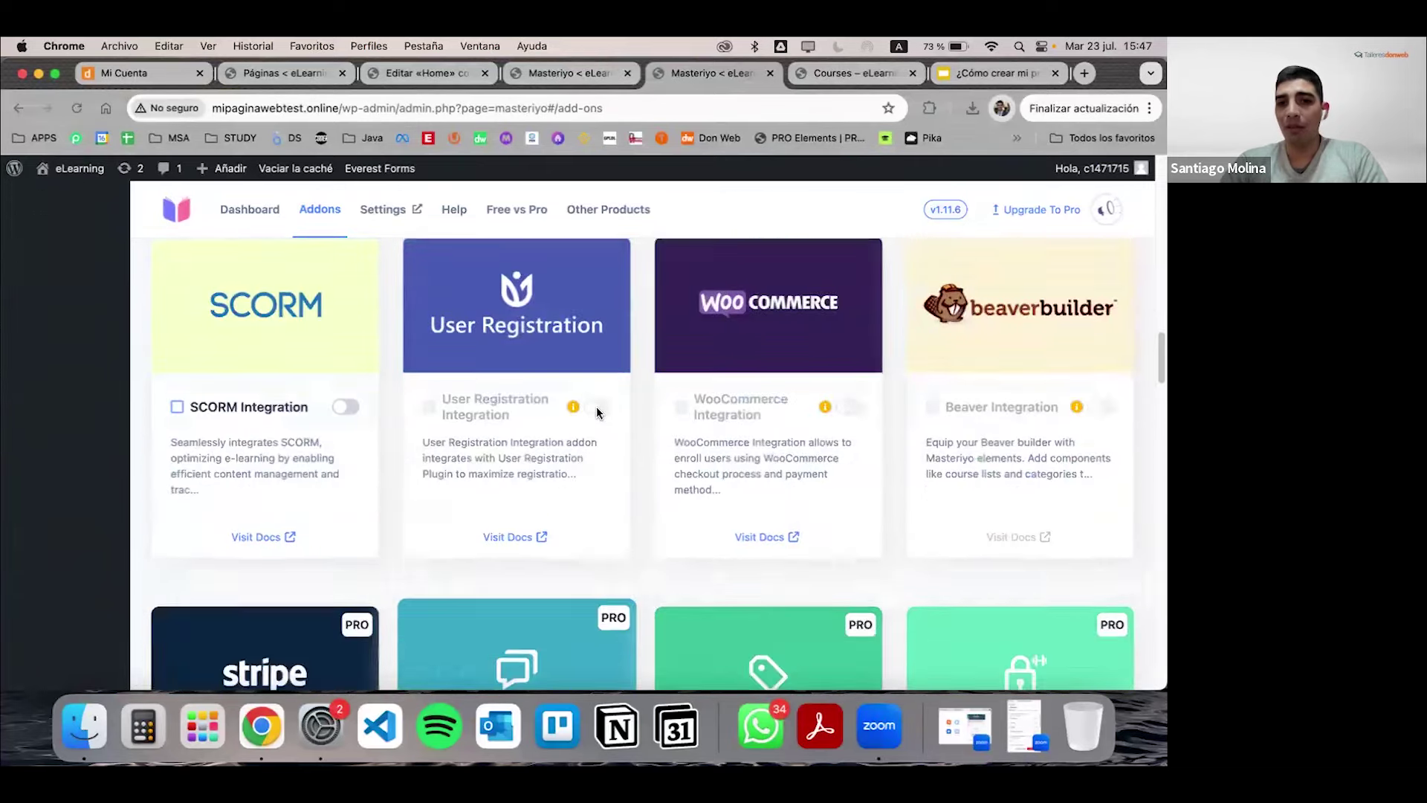
scroll(757, 497, up, 2)
scroll(757, 496, down, 1)
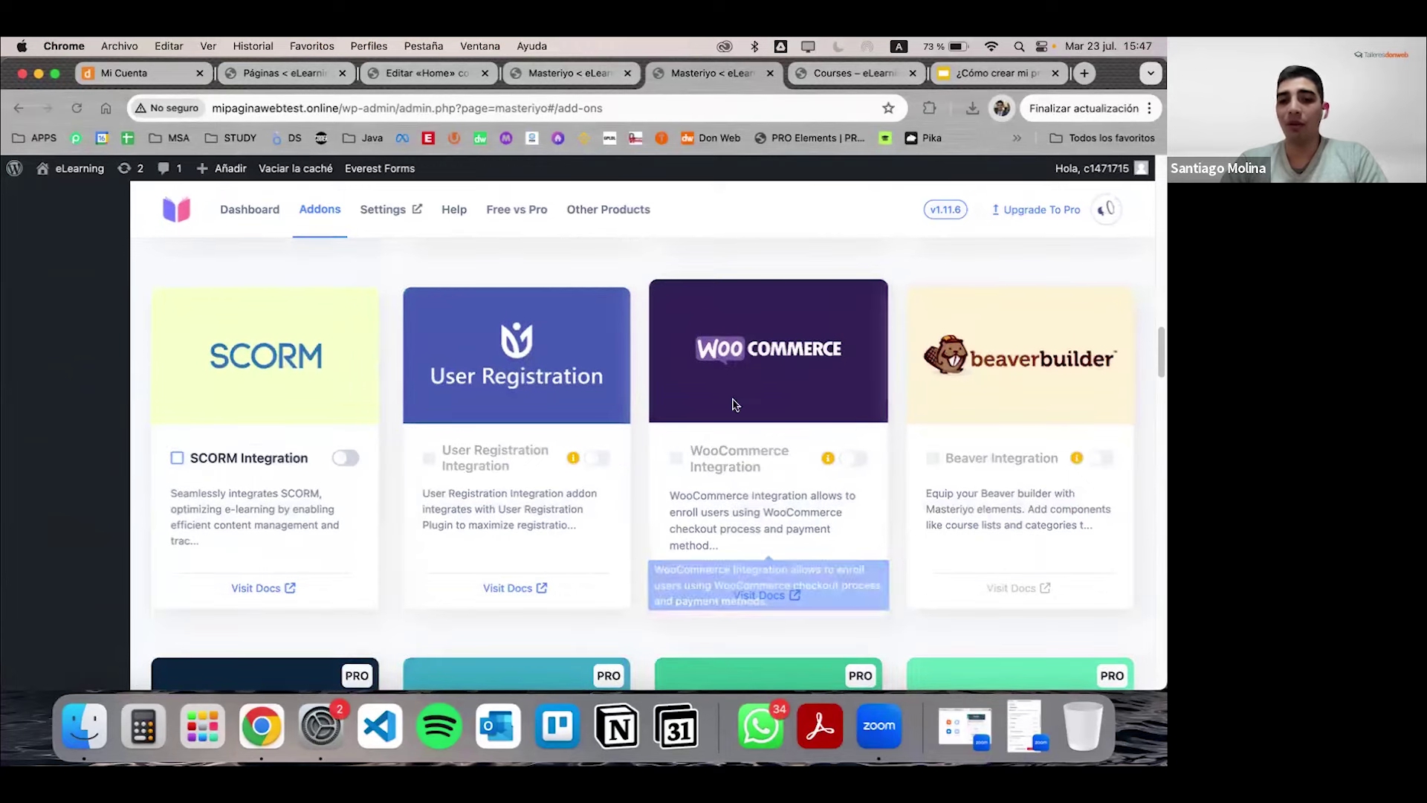
mouse_move(740, 407)
scroll(693, 385, up, 15)
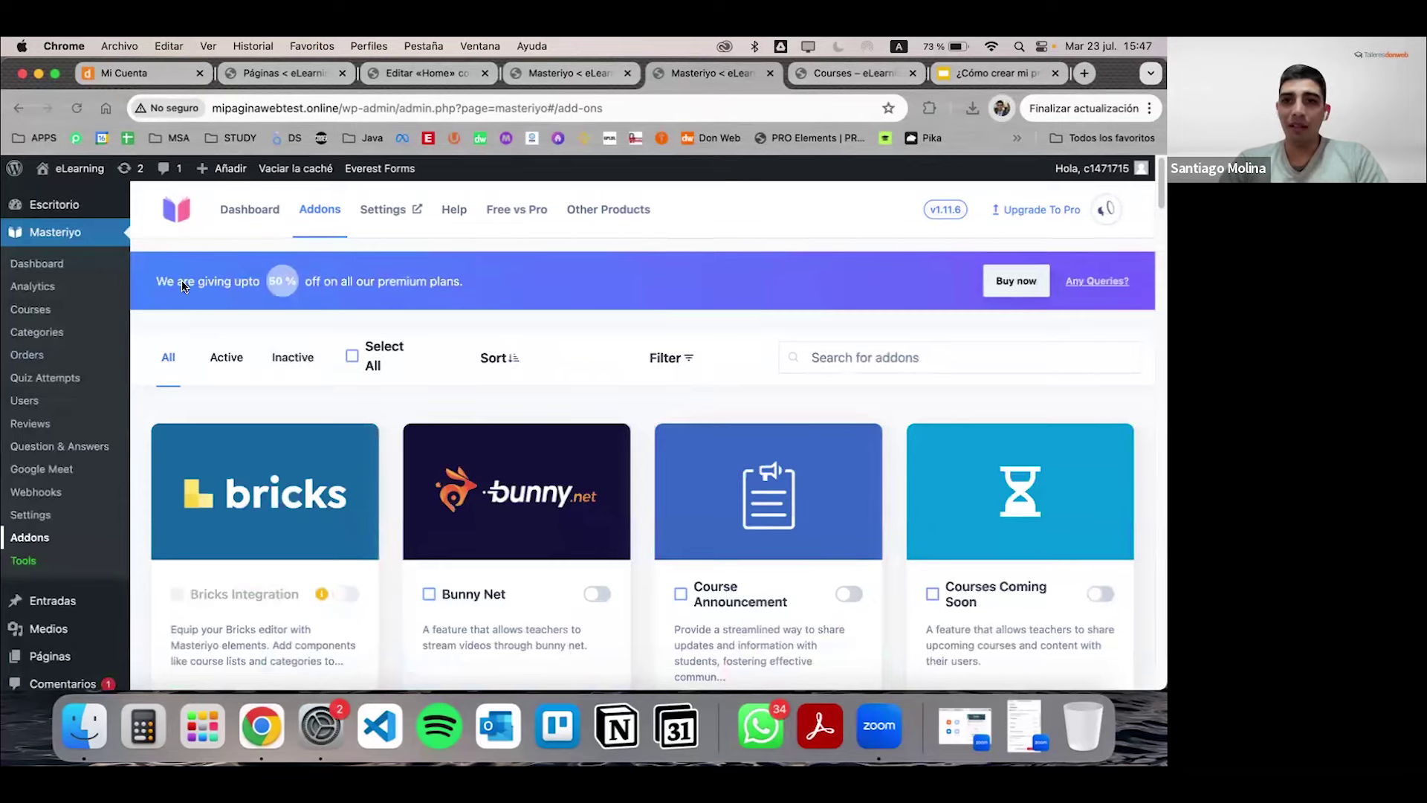
Step: Look at the Masteriyo dashboard's welcome page and return to the course list
click(49, 265)
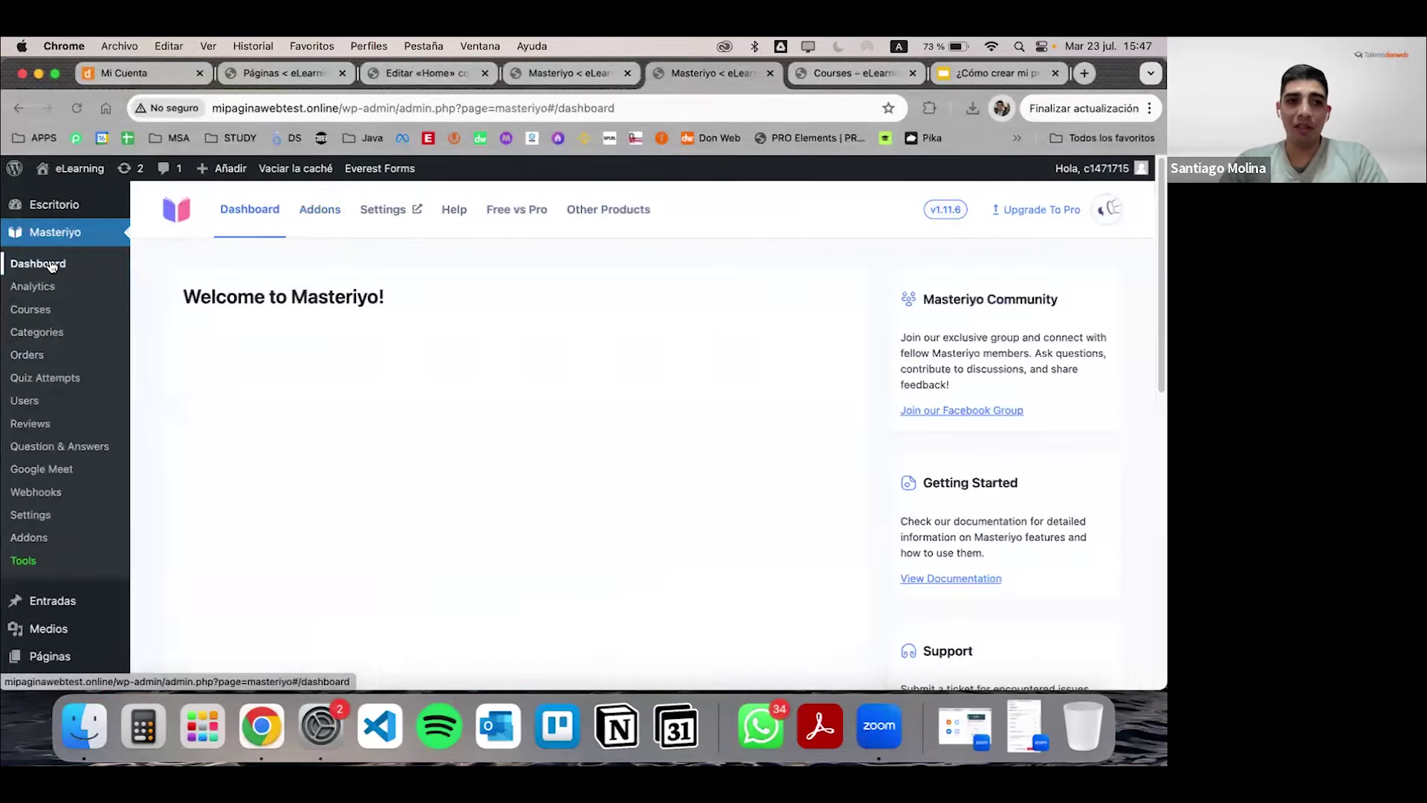
click(31, 309)
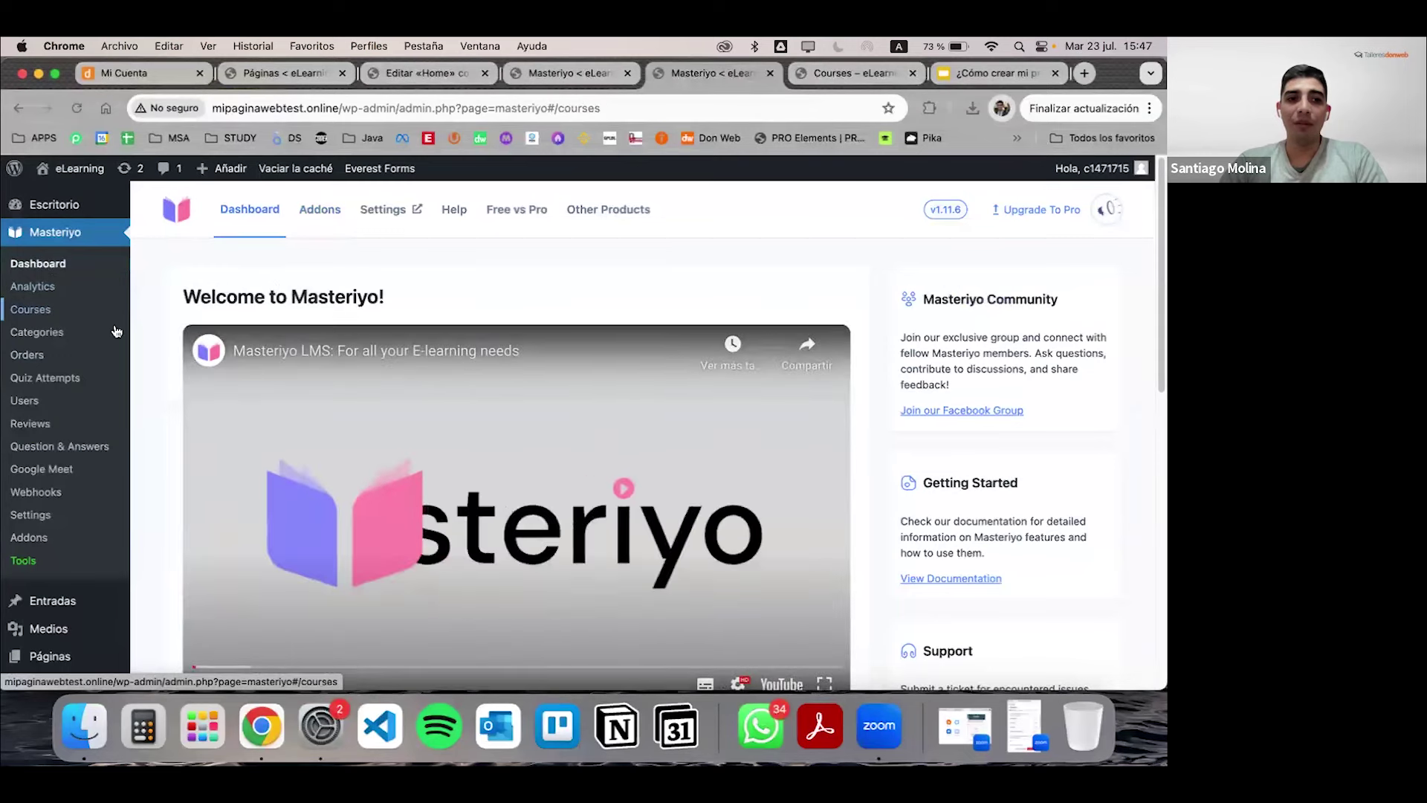
scroll(346, 420, down, 1)
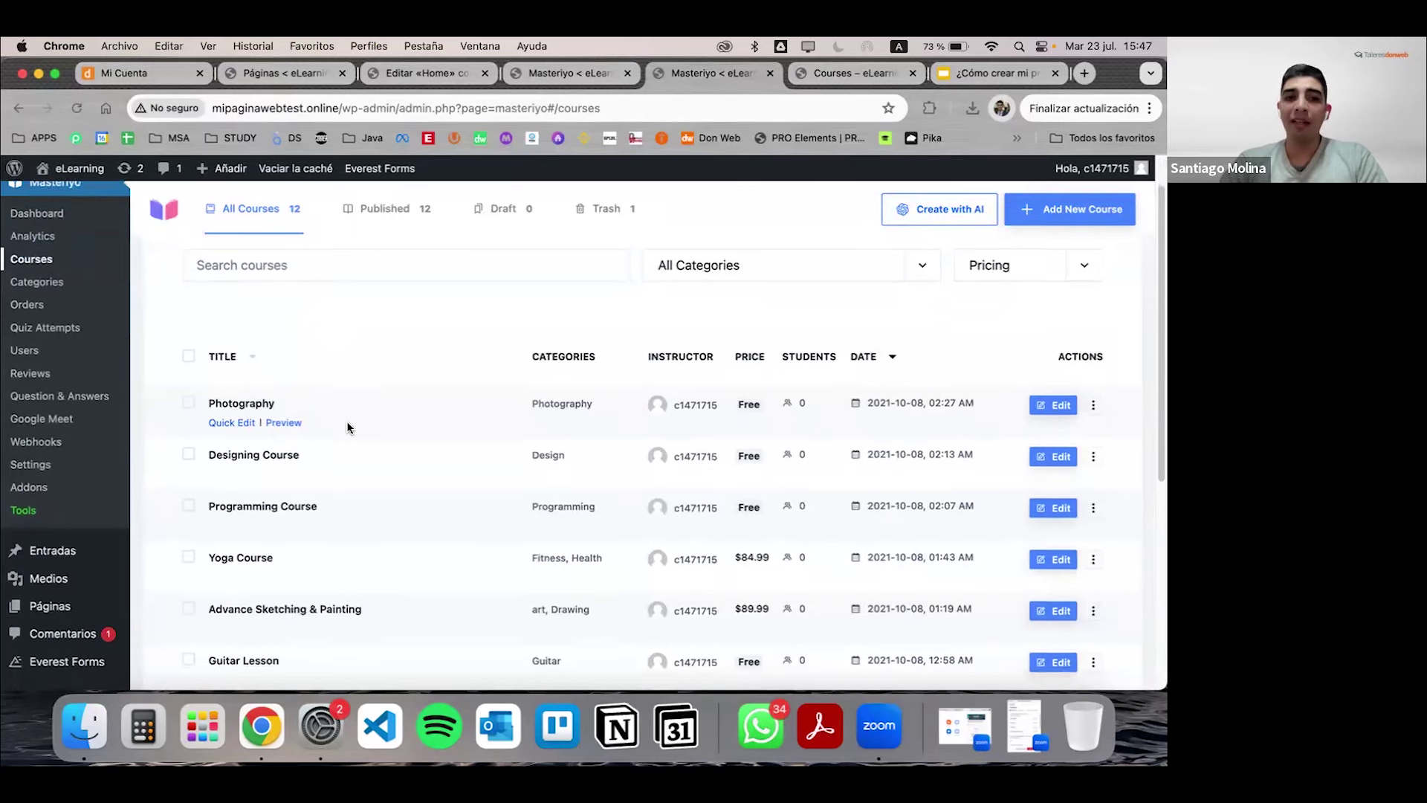
Step: Open the Photography course from the site's public Courses page, view its current lesson, and show the course's lesson outline
scroll(347, 423, down, 1)
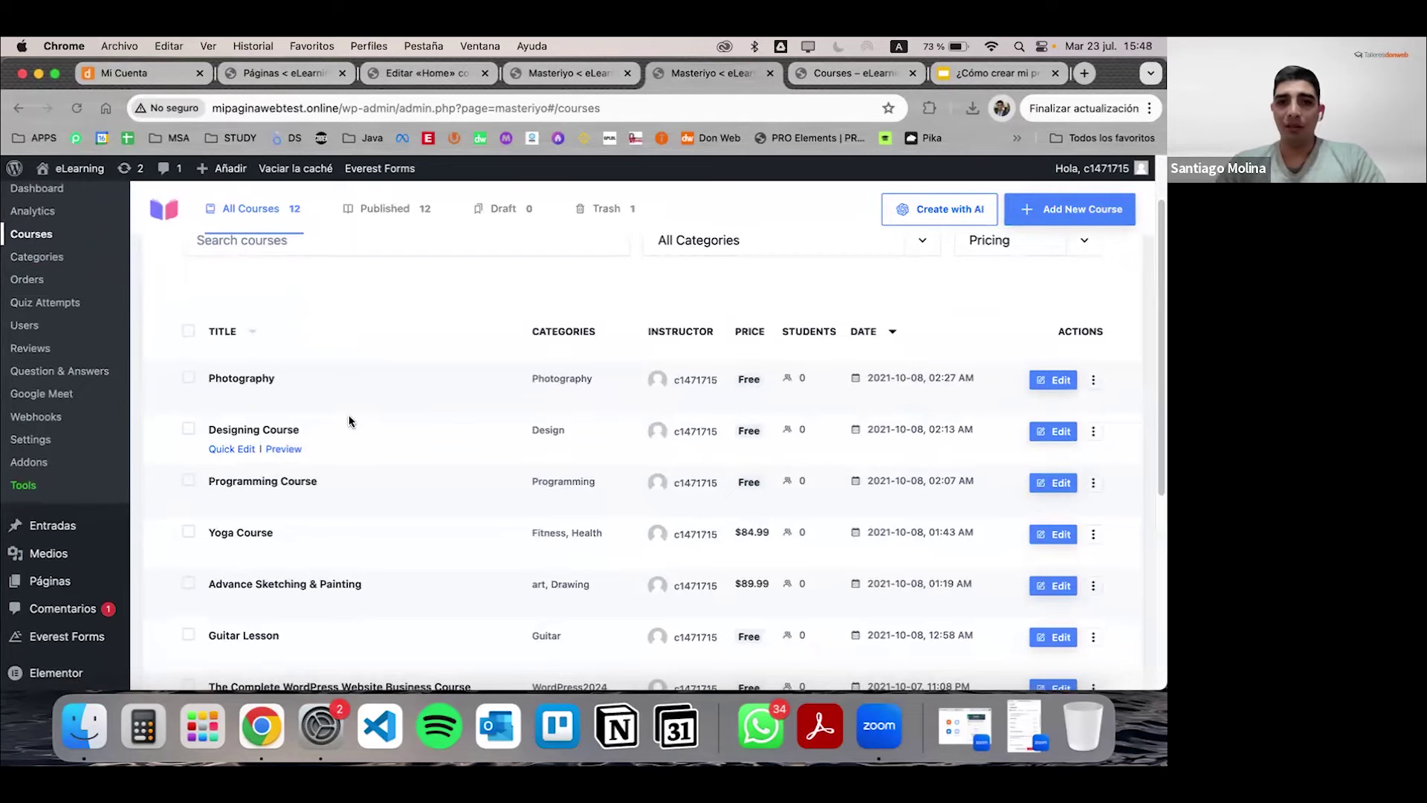
click(839, 80)
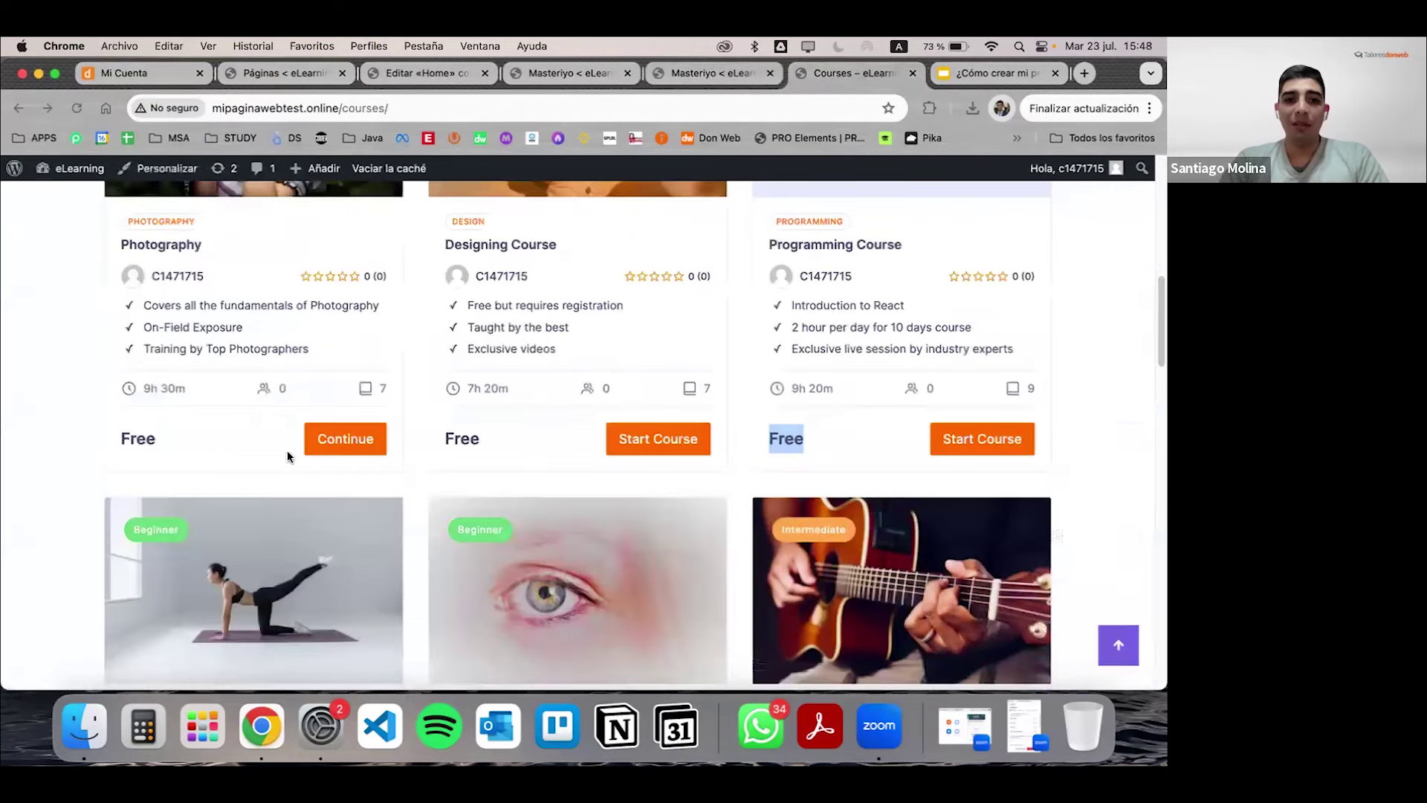
scroll(286, 450, up, 4)
scroll(287, 451, down, 2)
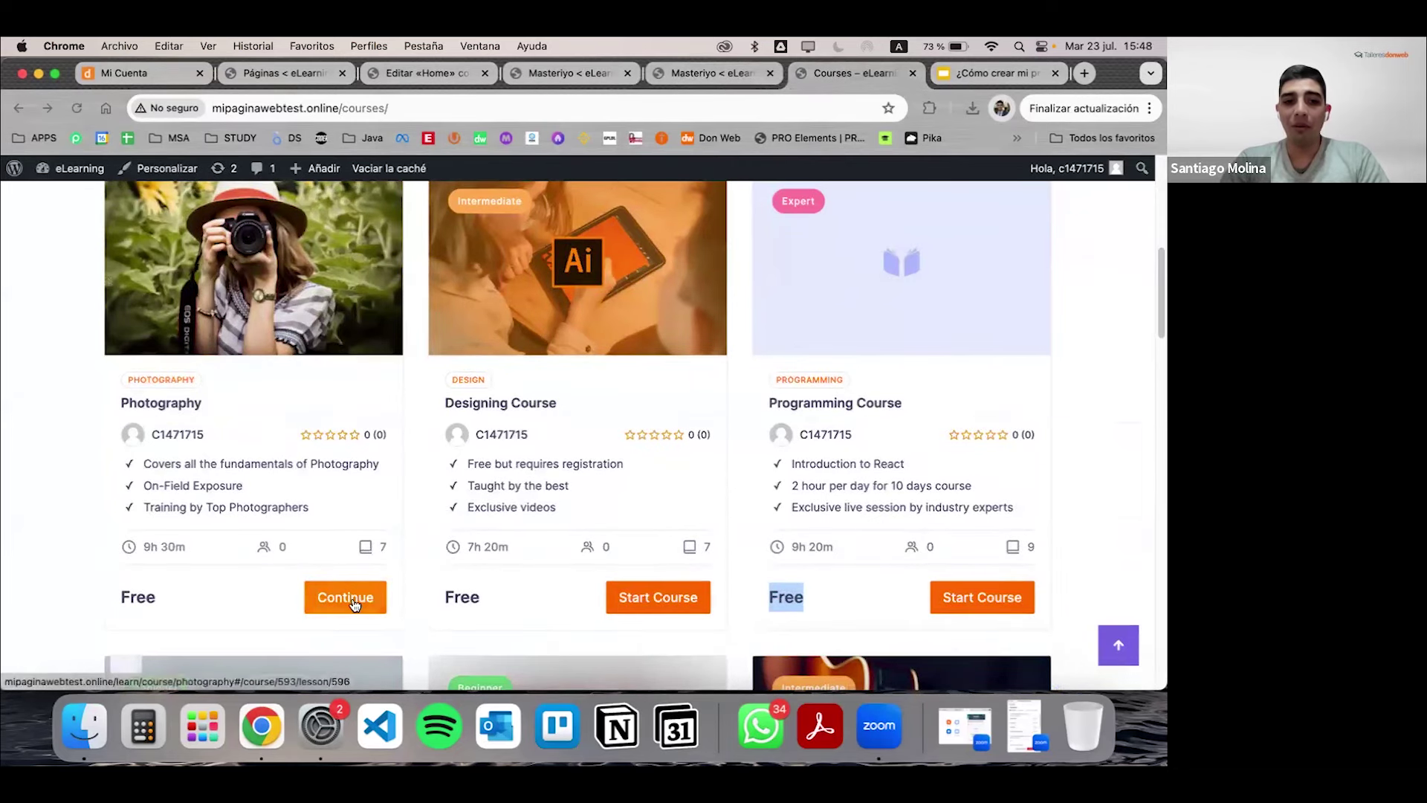
click(355, 603)
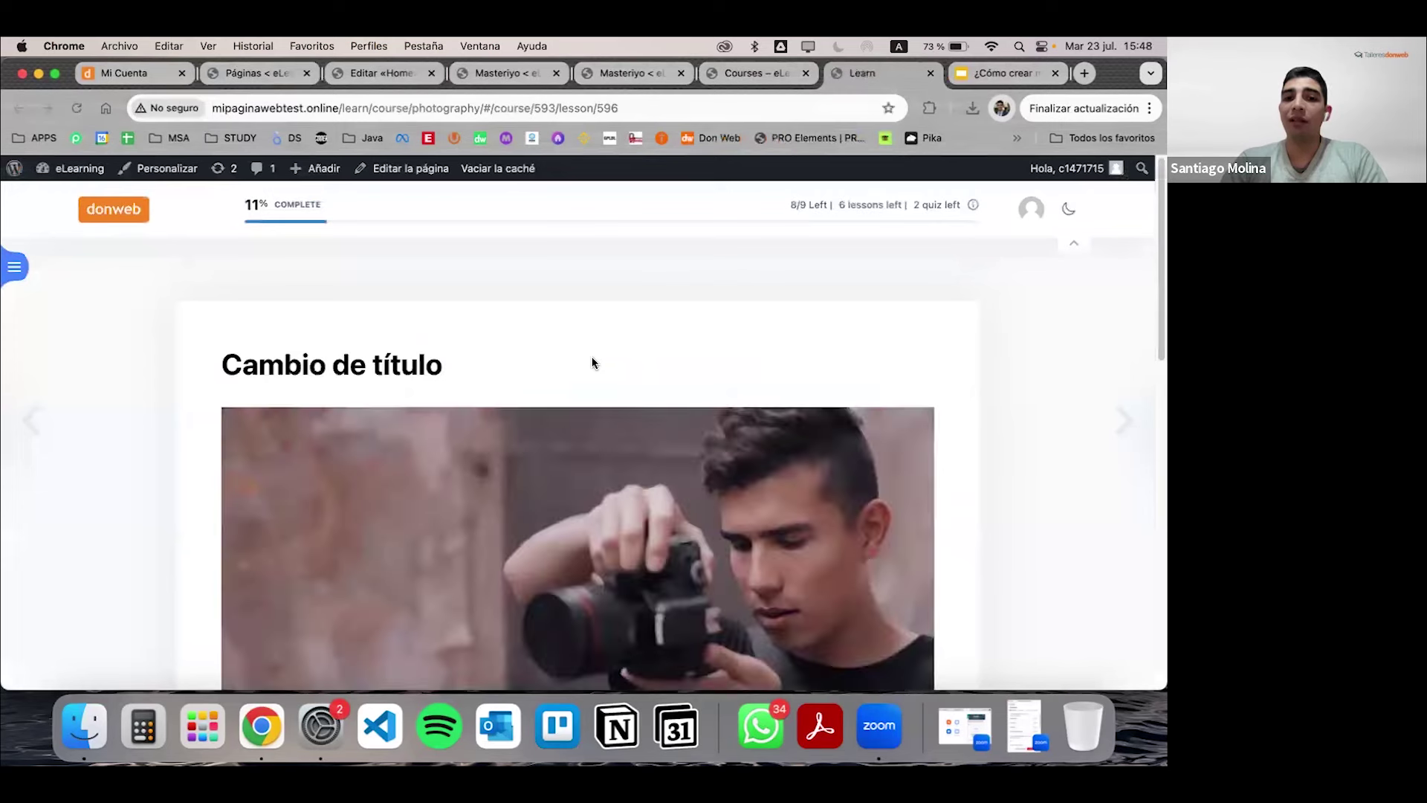
scroll(592, 363, down, 1)
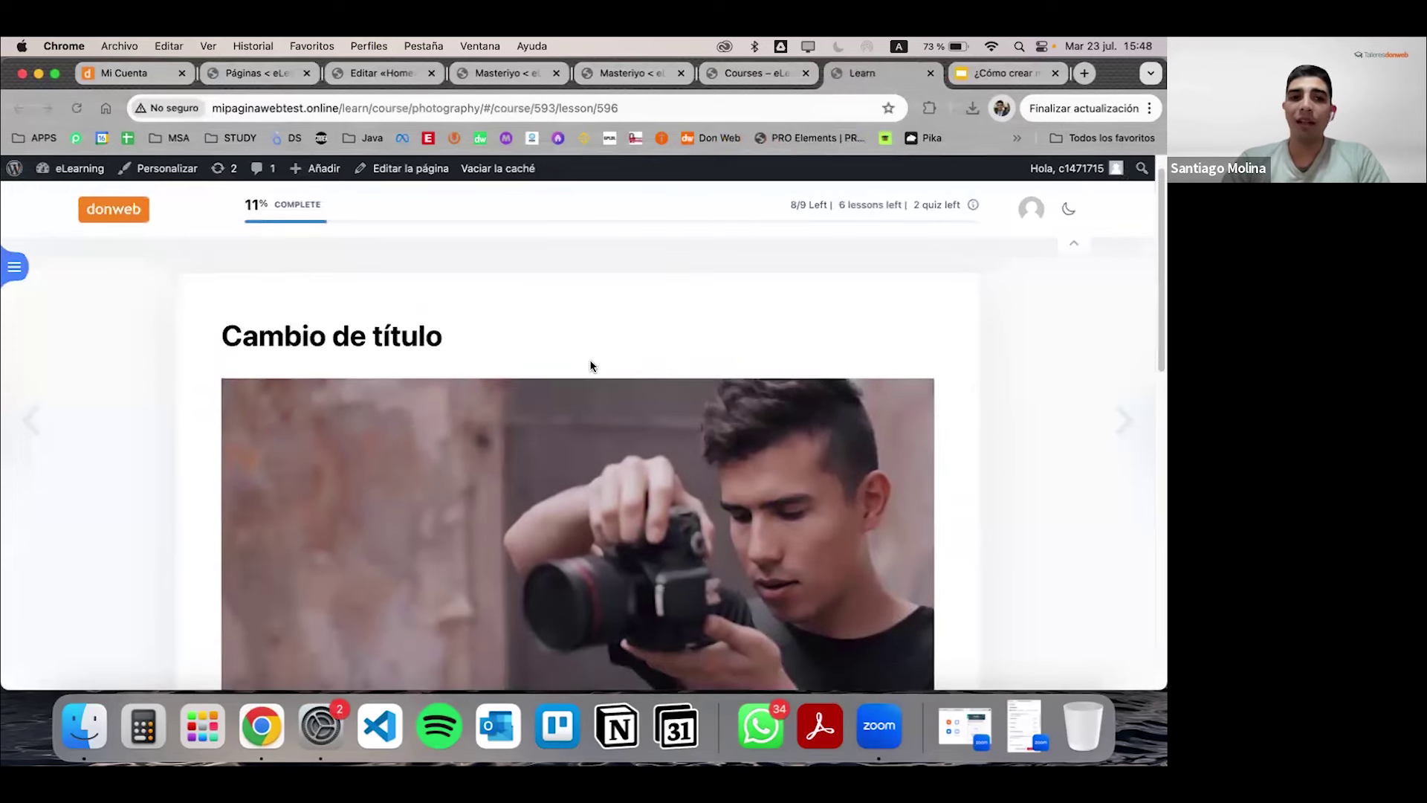
scroll(592, 362, up, 1)
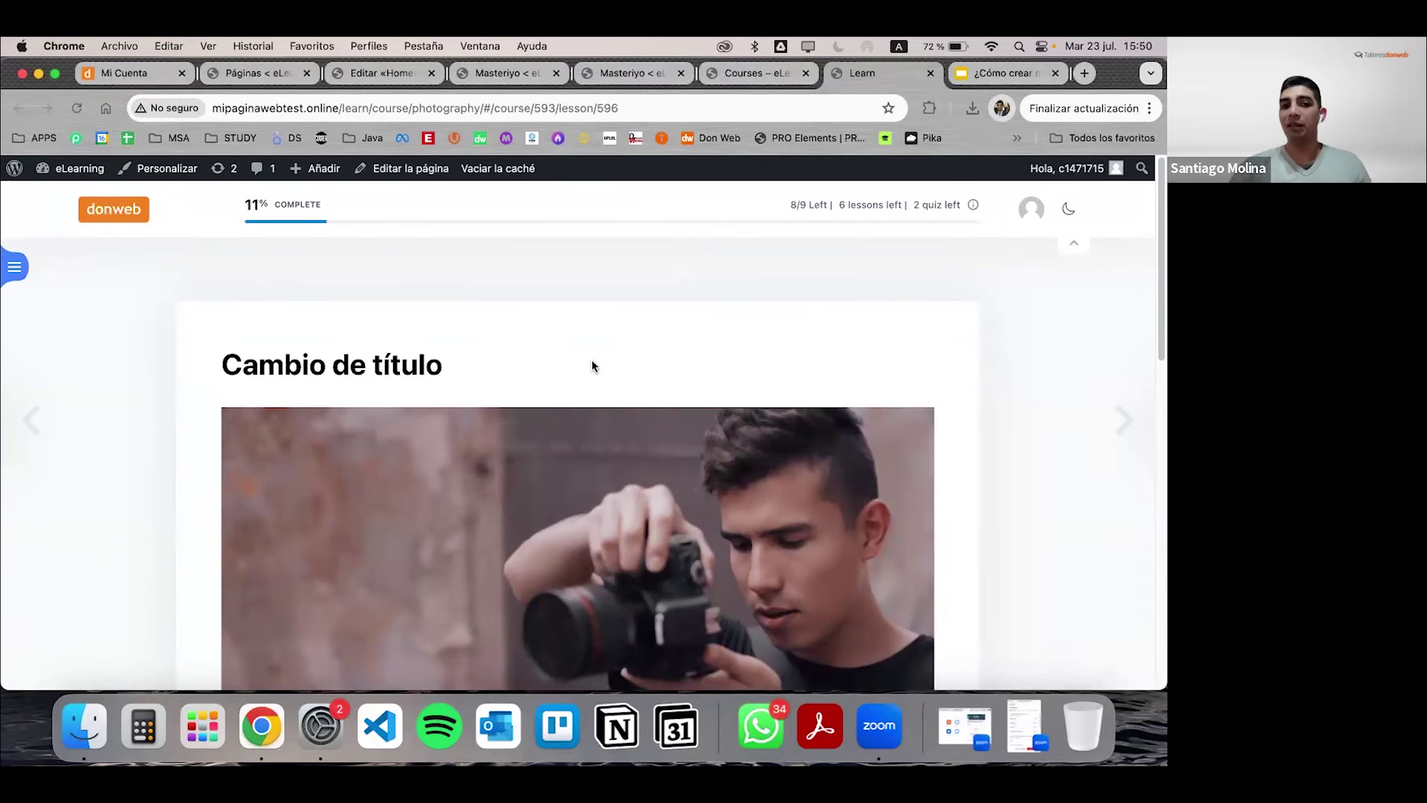
click(14, 268)
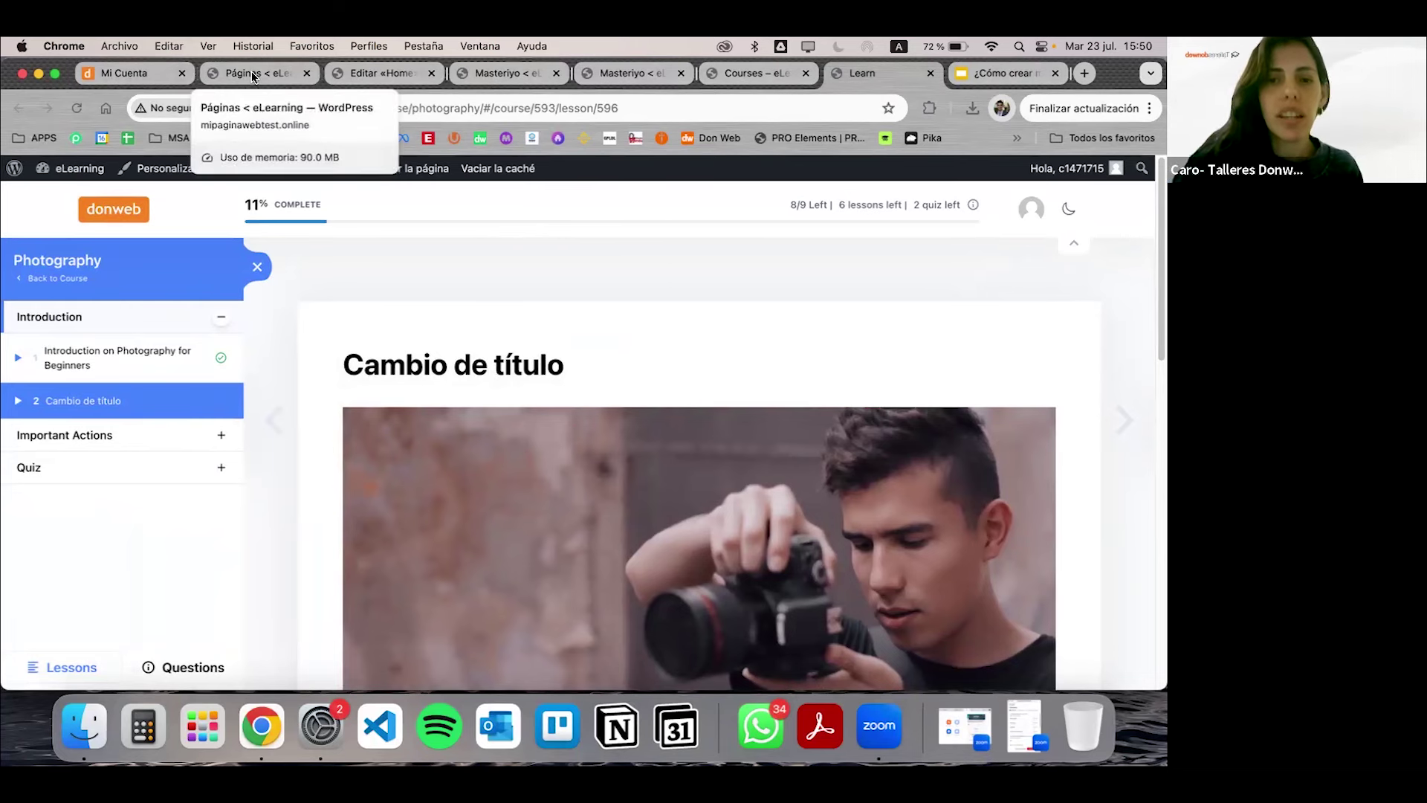
Step: Switch to the workshop's Google Slides presentation and present the ¿Preguntas? slide in full screen
click(992, 75)
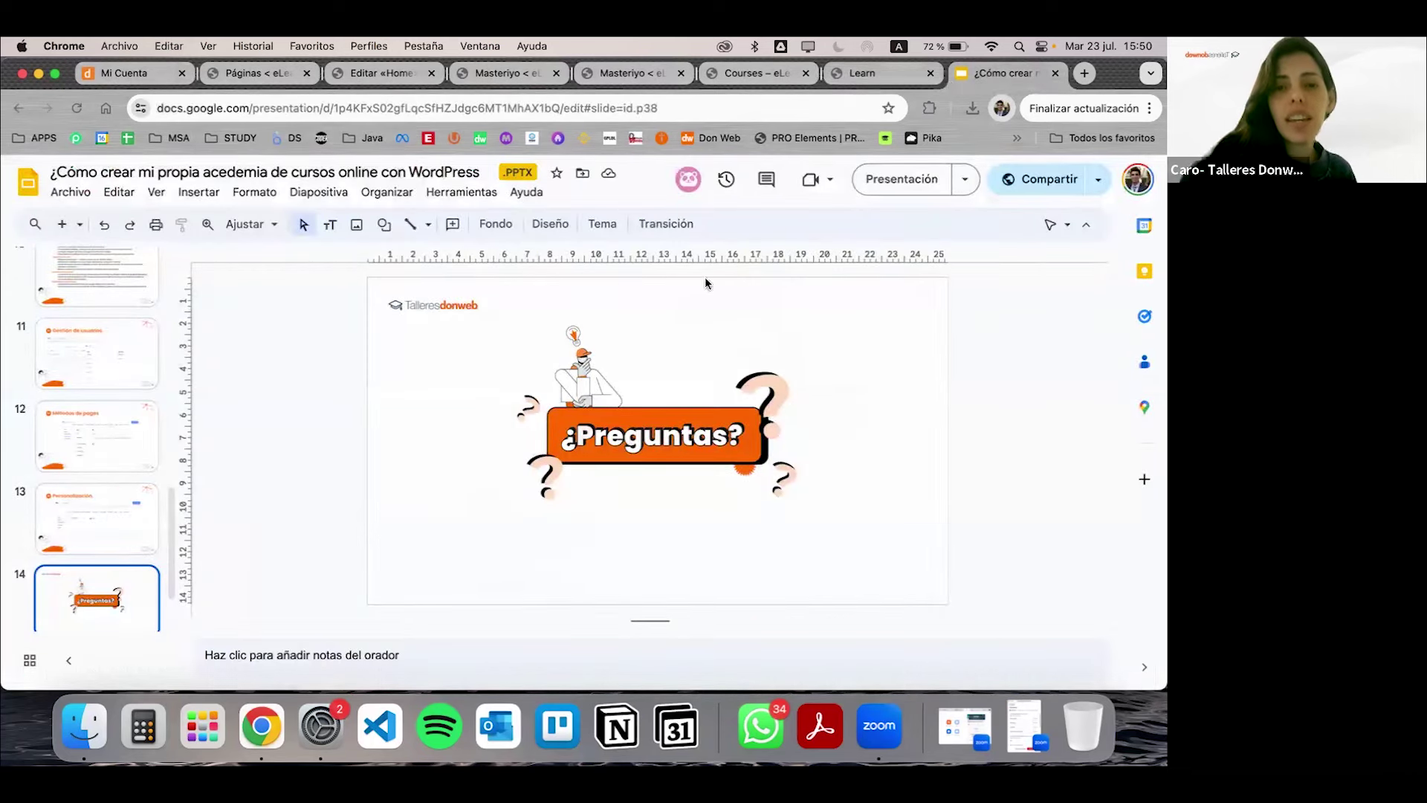
click(901, 179)
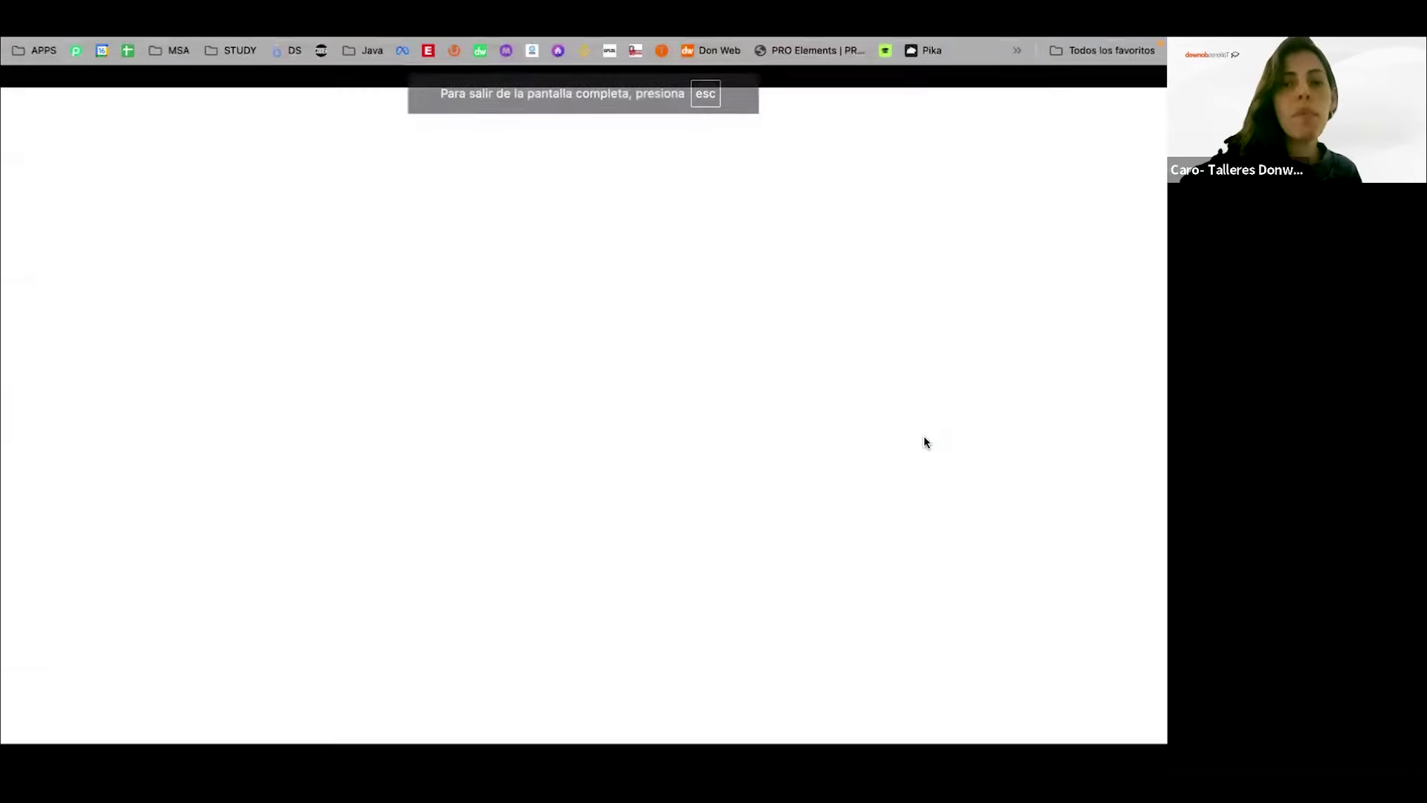